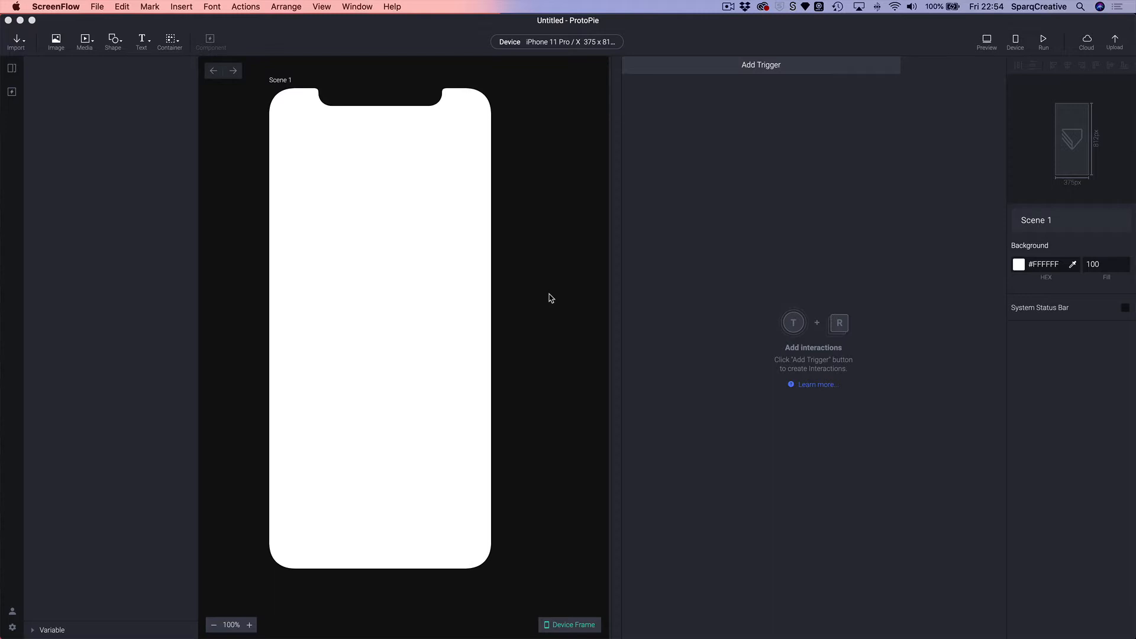
# Insert a text input layer near the middle of the phone scene at about X 48, Y 366, and widen it to about 280 px
pyautogui.click(610, 372)
pyautogui.moveTo(606, 371); pyautogui.dragTo(702, 345)
pyautogui.moveTo(372, 345); pyautogui.dragTo(450, 358)
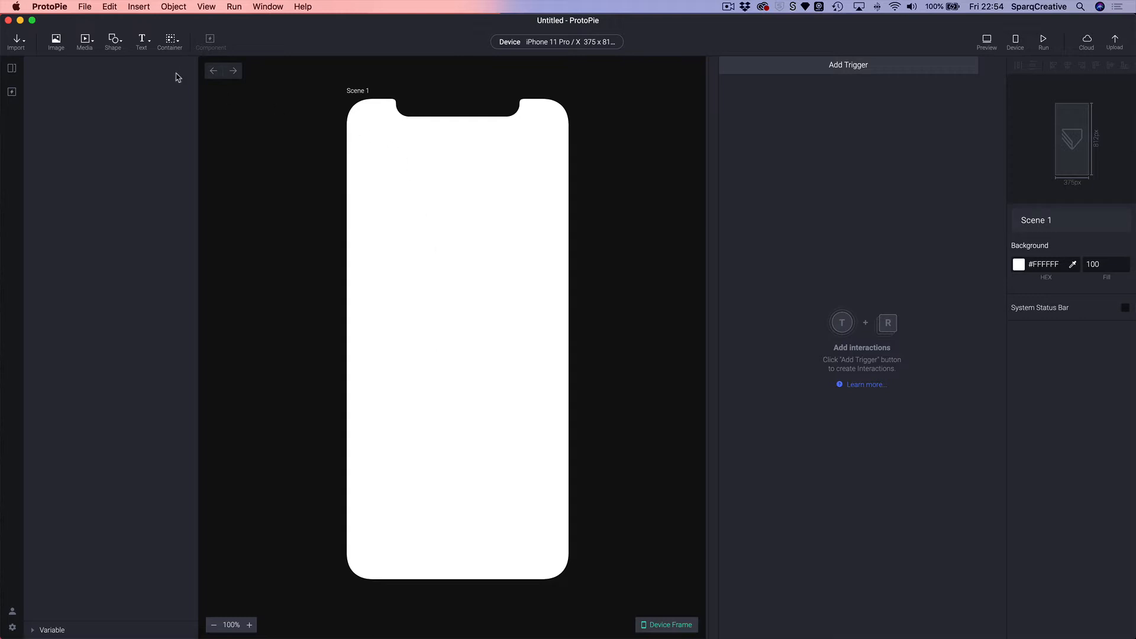
pyautogui.click(144, 43)
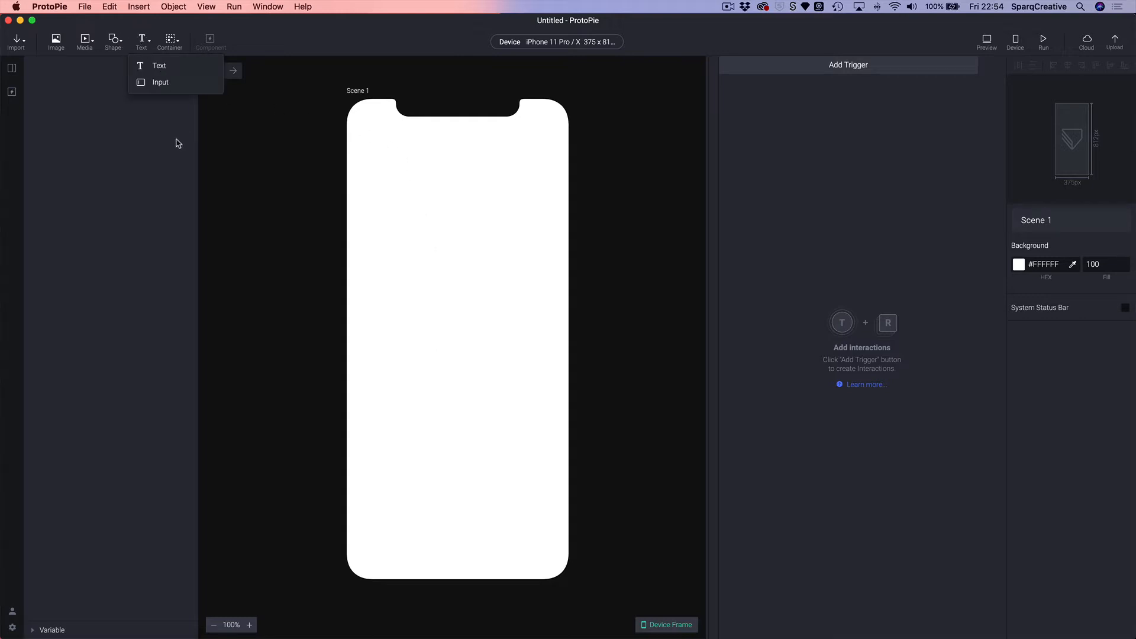
pyautogui.click(160, 83)
pyautogui.moveTo(382, 117); pyautogui.dragTo(410, 334)
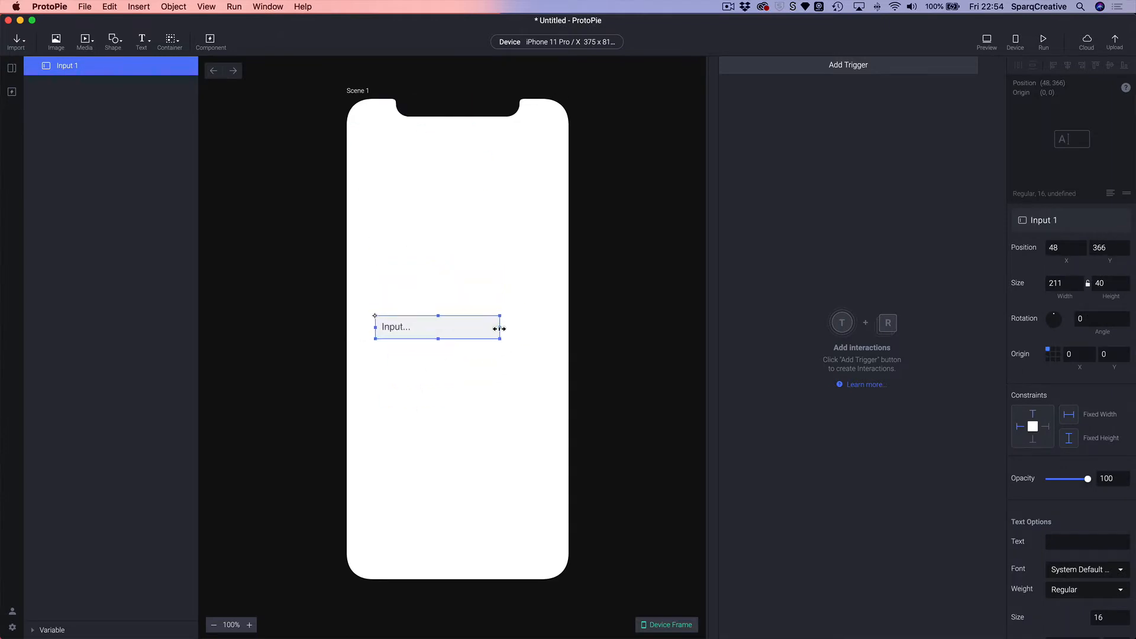
pyautogui.moveTo(500, 328); pyautogui.dragTo(542, 334)
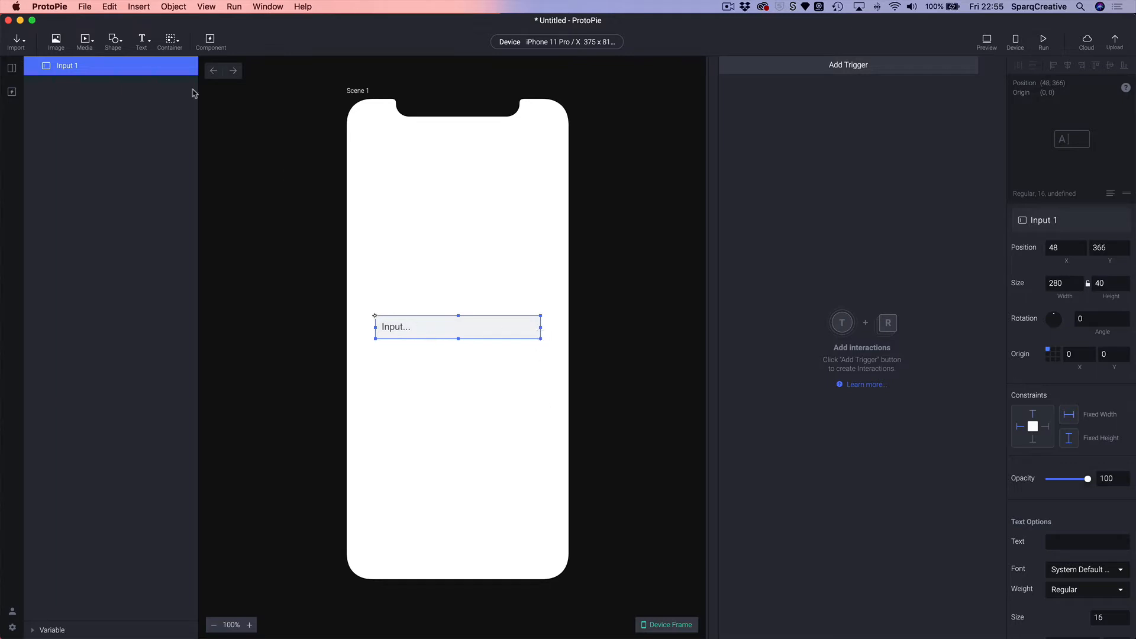
# Insert a text layer into the scene and rename the Input 1 layer as Input
pyautogui.click(137, 41)
pyautogui.click(155, 68)
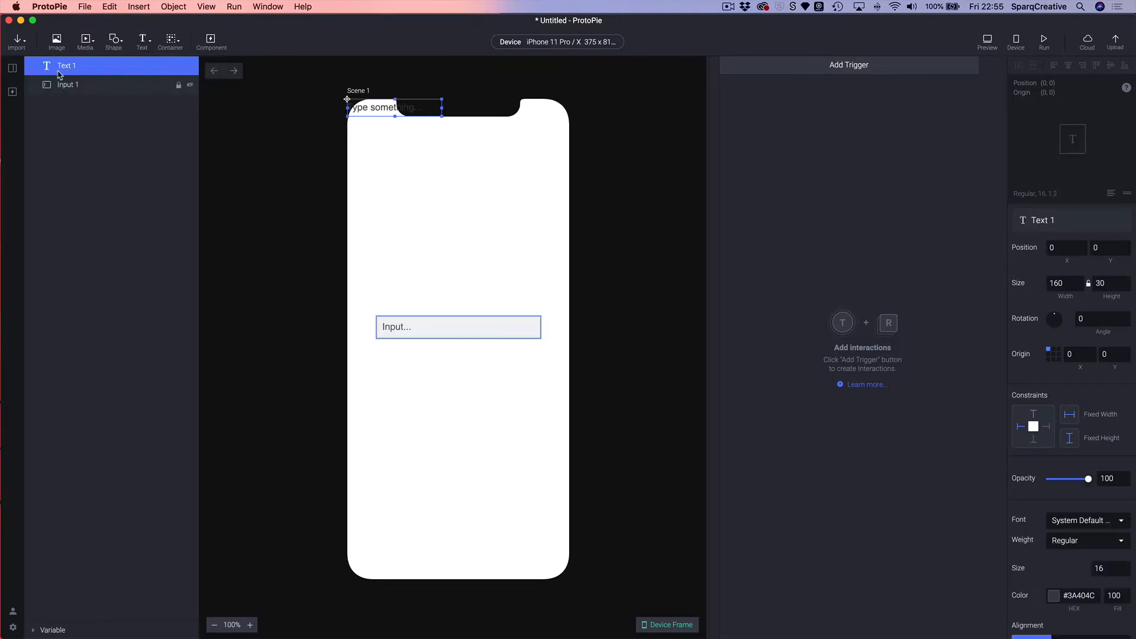
pyautogui.click(72, 91)
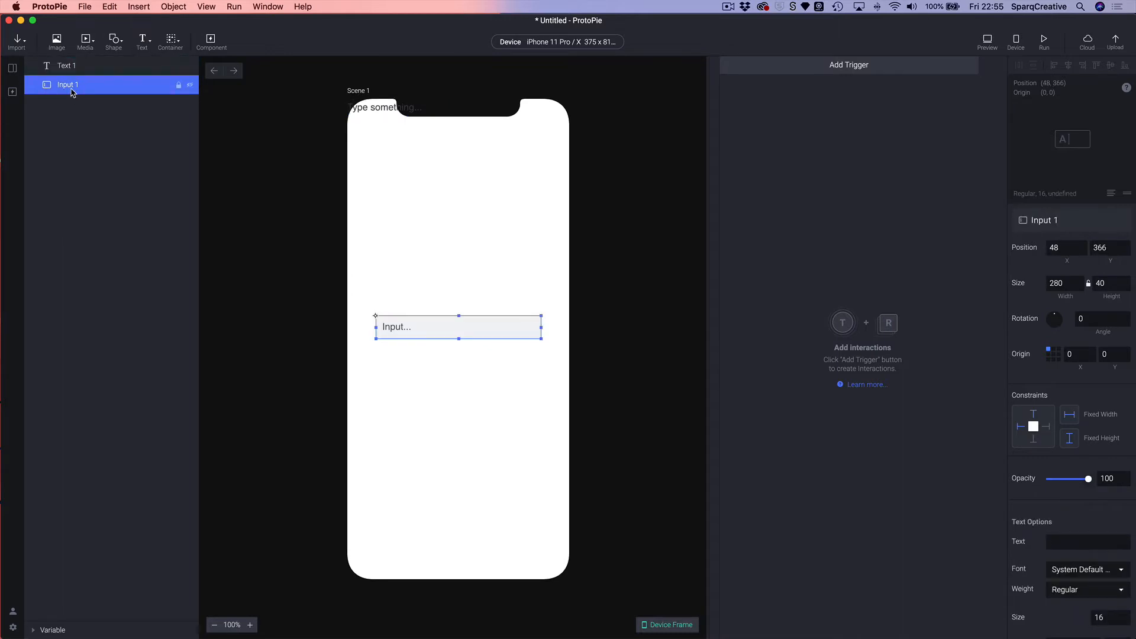
pyautogui.doubleClick(72, 90)
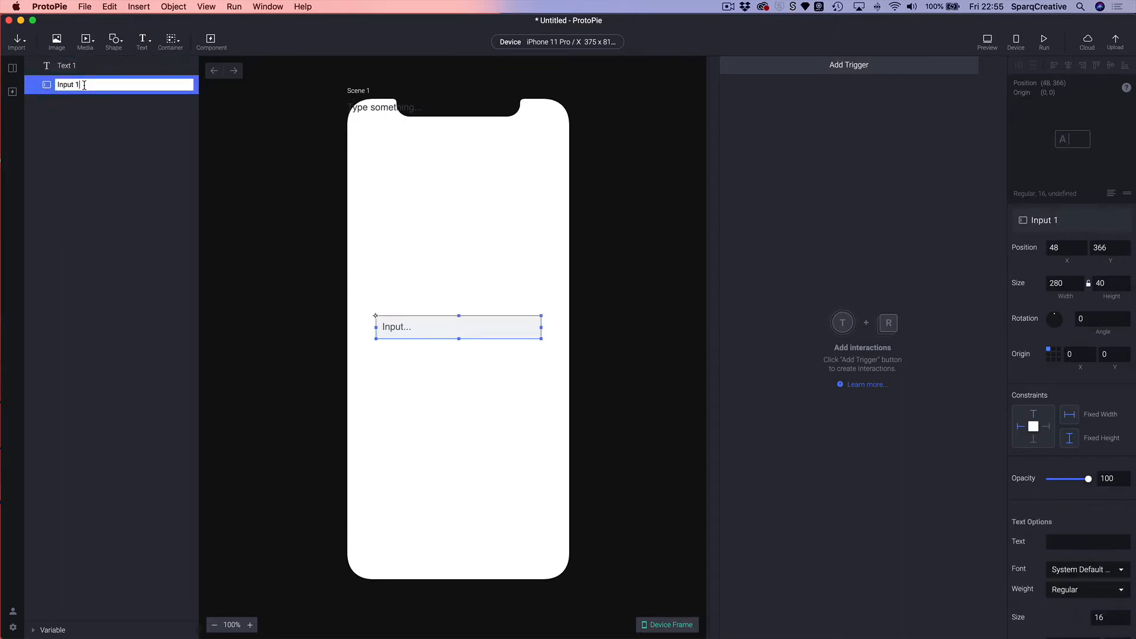
pyautogui.press('Return')
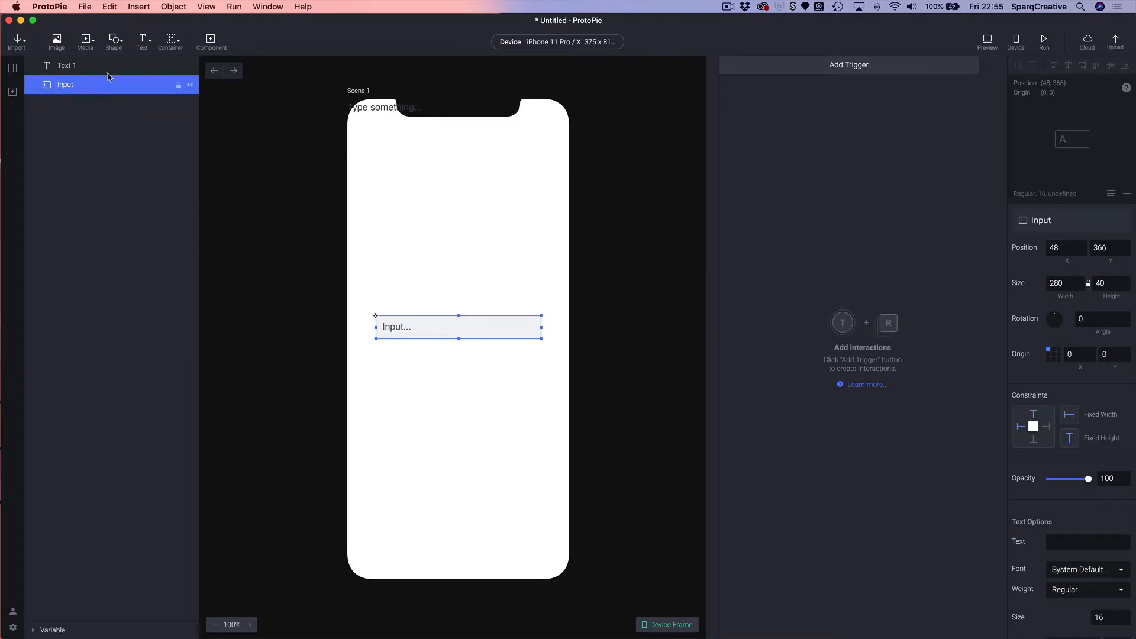
# Rename the Text 1 layer as Label
pyautogui.click(65, 70)
pyautogui.doubleClick(64, 70)
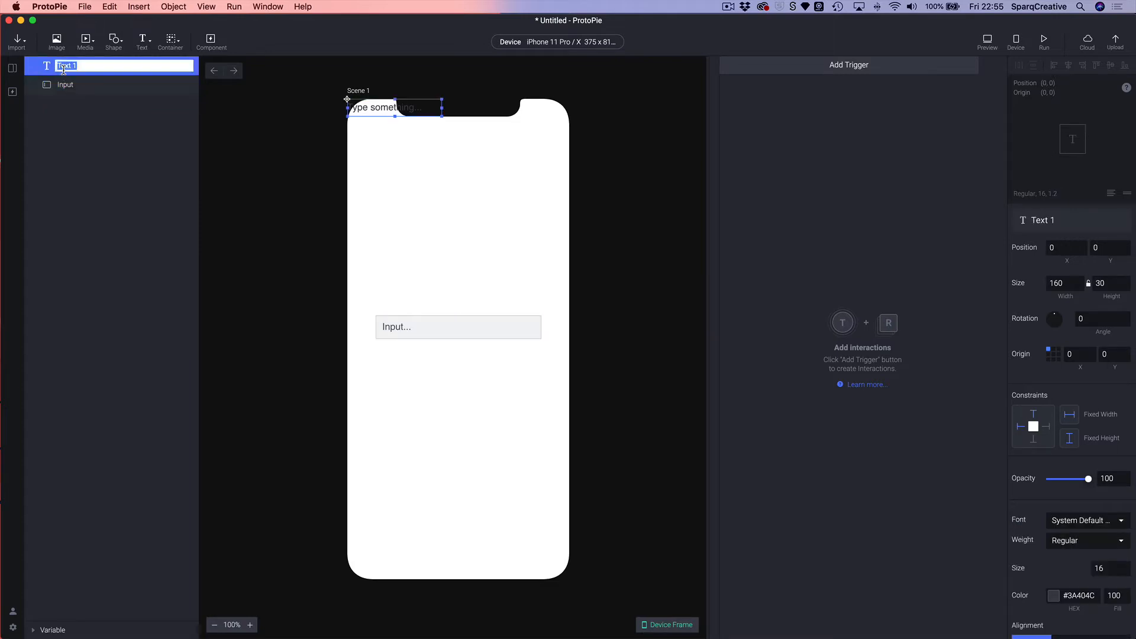
pyautogui.write('Label')
pyautogui.press('Return')
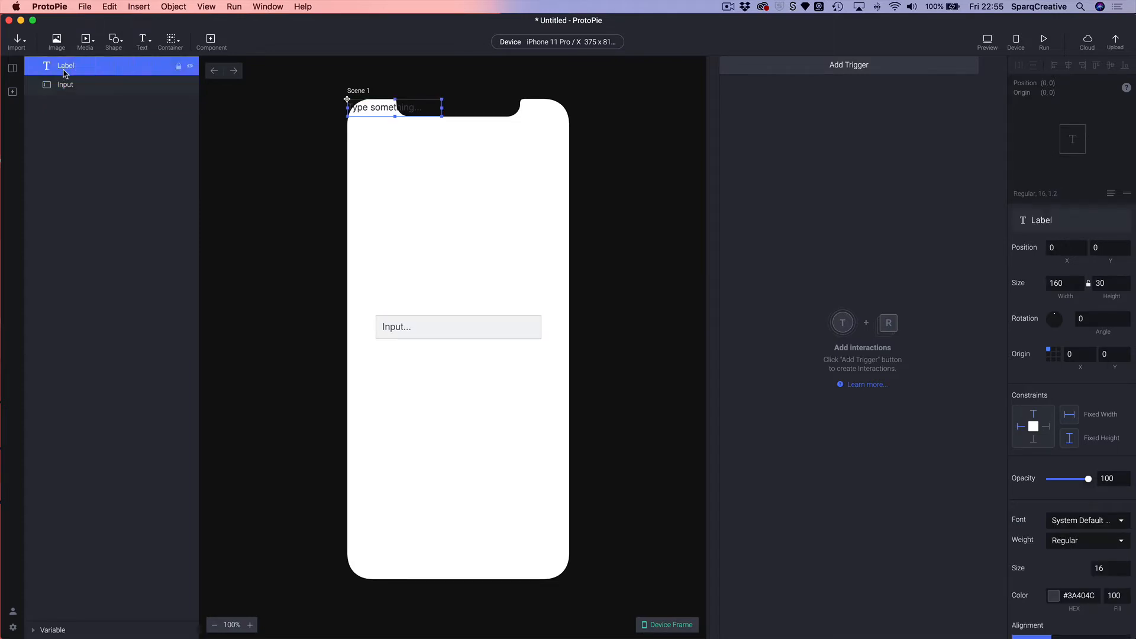
# Place the text layer just above the input field at about X 48, Y 325, and change its content to "Label"
pyautogui.moveTo(372, 115); pyautogui.dragTo(400, 308)
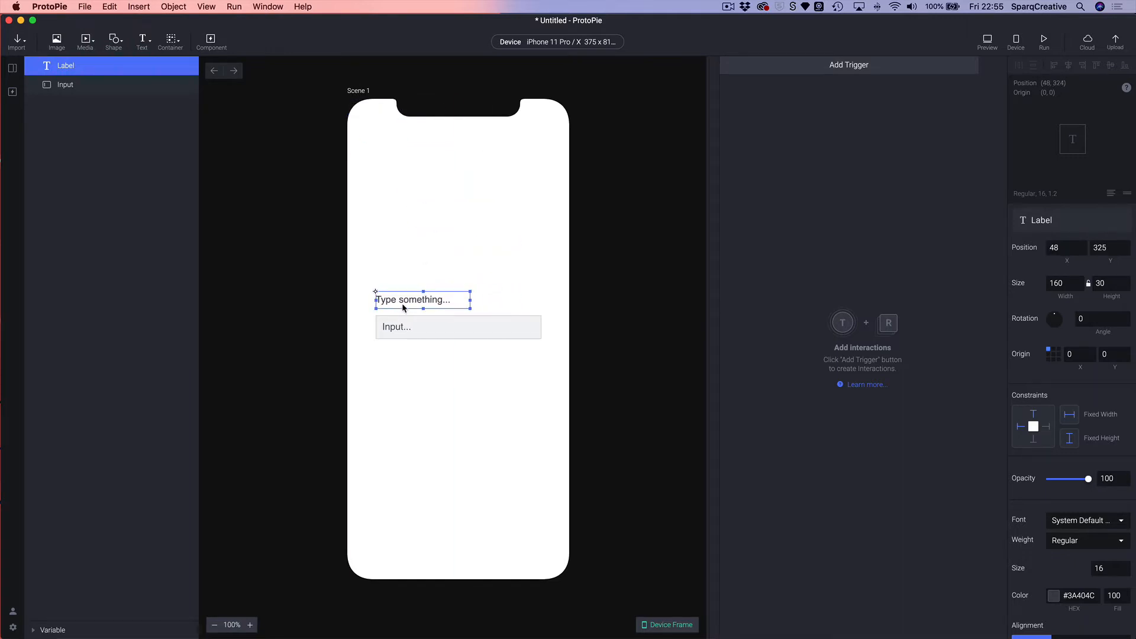
pyautogui.doubleClick(393, 300)
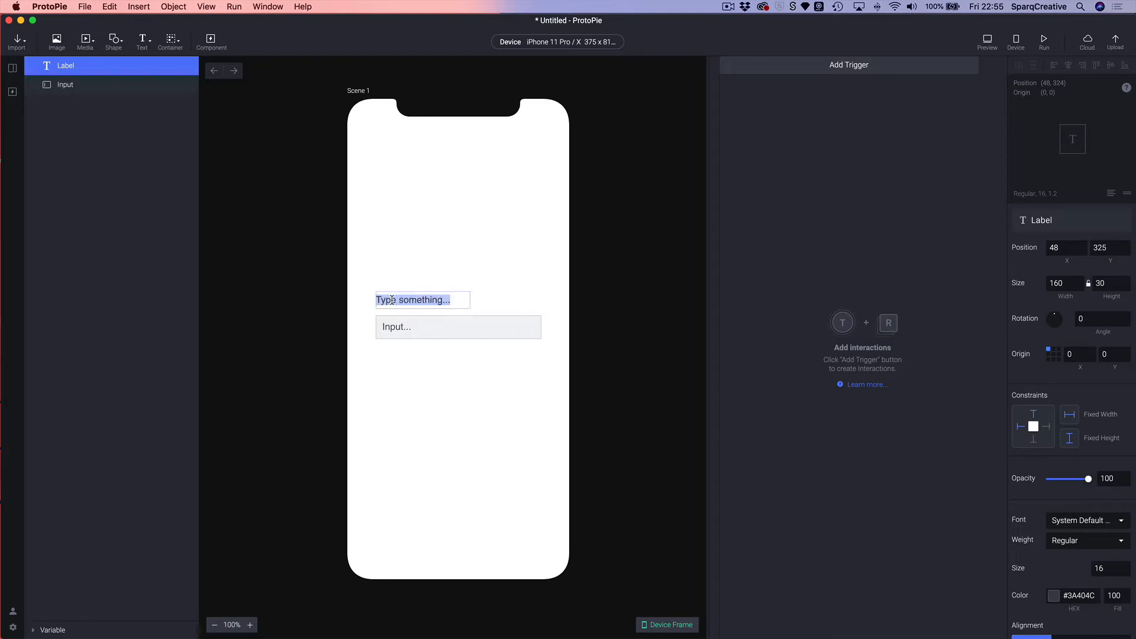
pyautogui.write('Label')
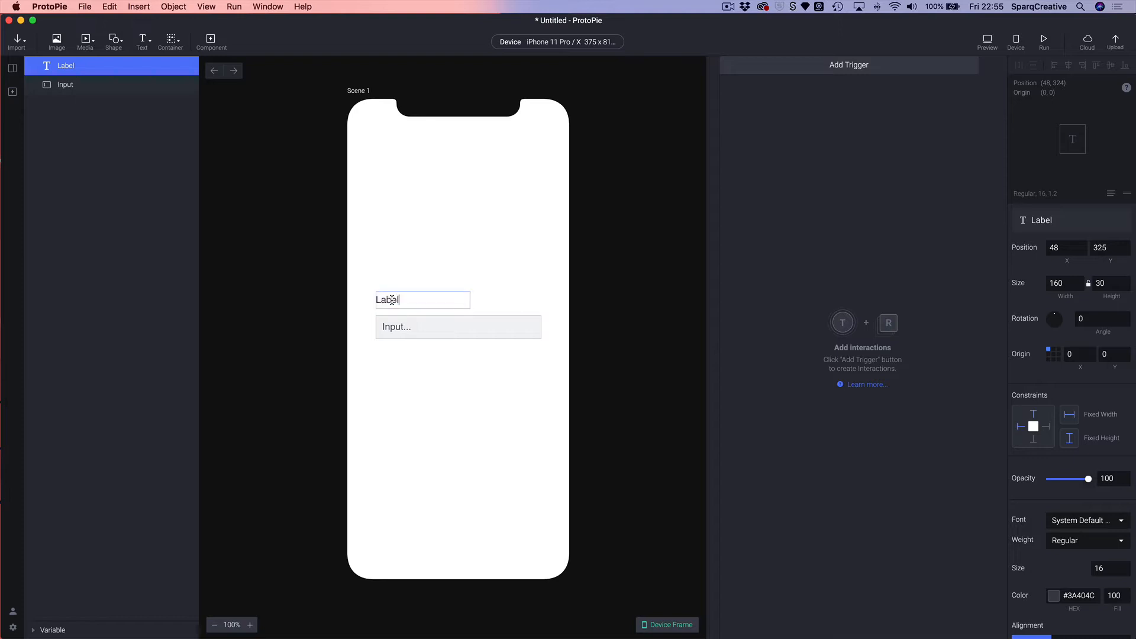
pyautogui.click(437, 249)
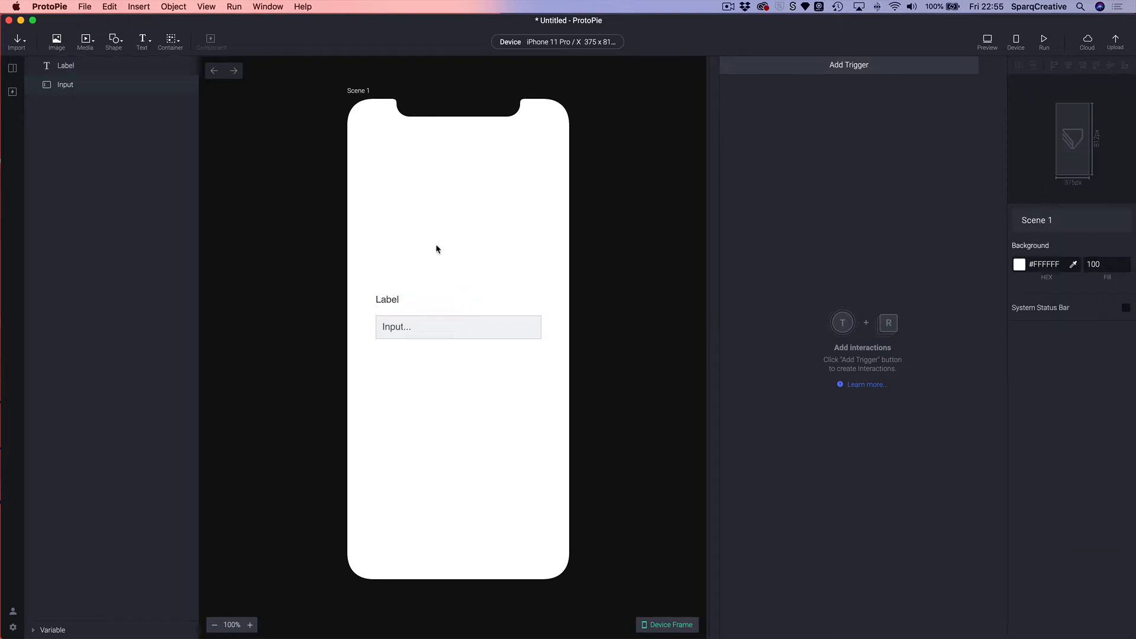
# Clear the placeholder text of the input field
pyautogui.click(390, 335)
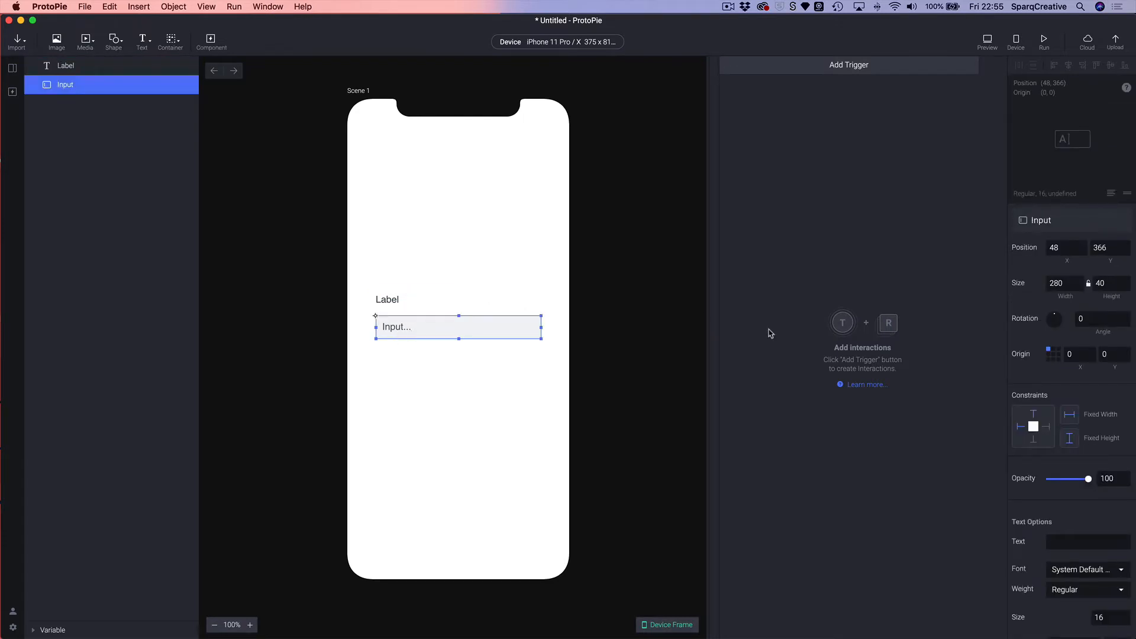
pyautogui.scroll(-1, 1053, 470)
pyautogui.scroll(-10, 1052, 470)
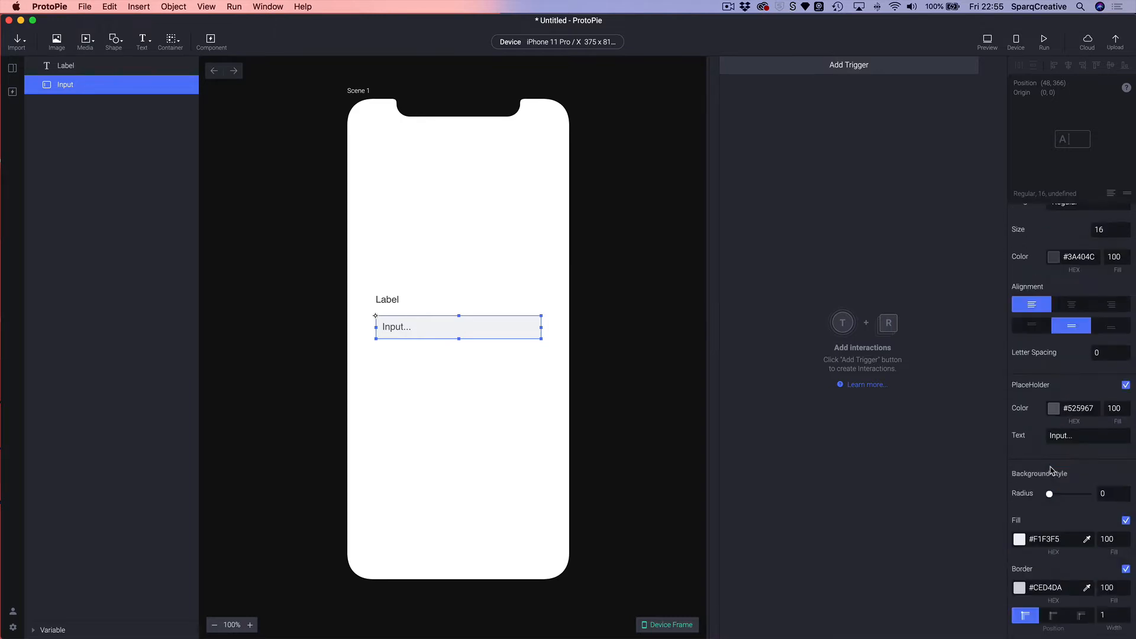
pyautogui.scroll(8, 1052, 470)
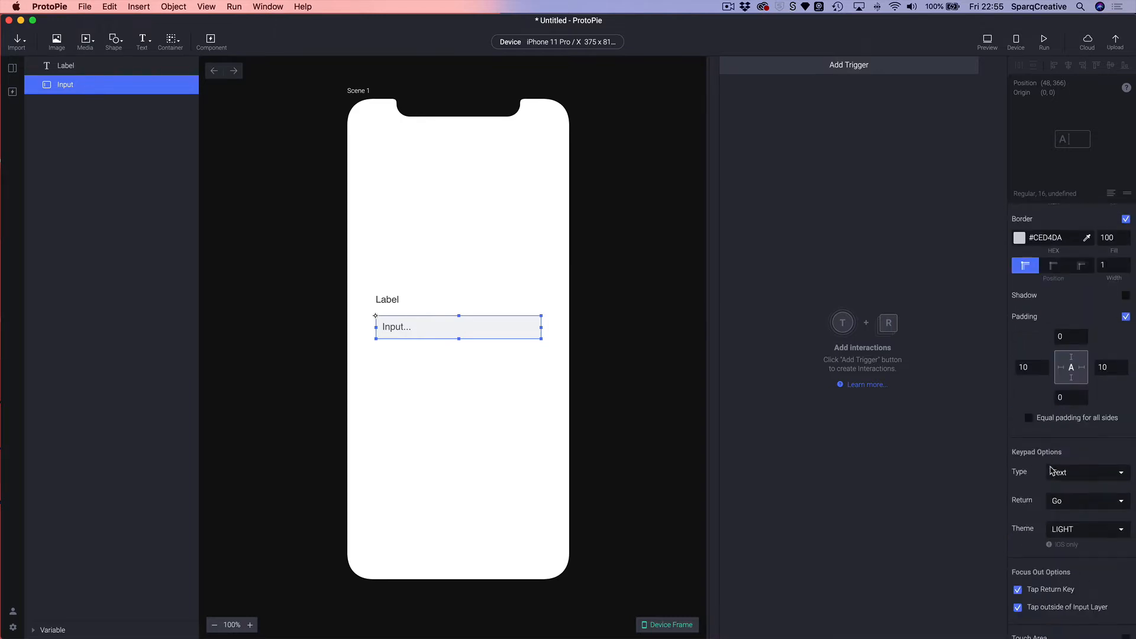
pyautogui.scroll(-1, 1092, 510)
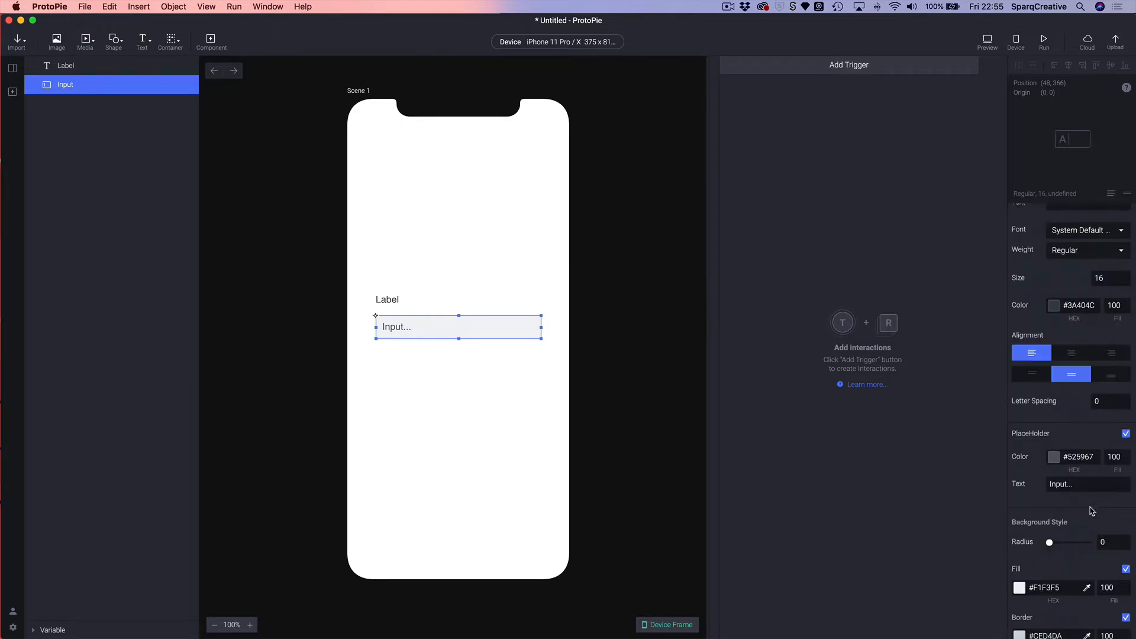
pyautogui.click(1085, 485)
pyautogui.press('BackSpace')
pyautogui.click(456, 366)
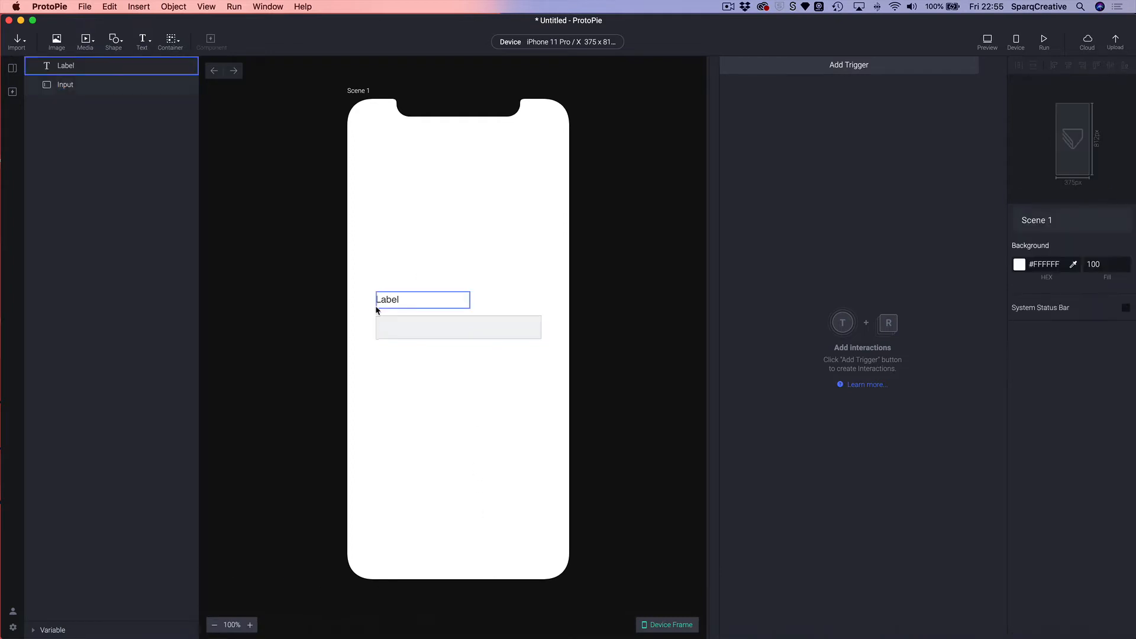
# Move the label onto the input field at about X 48, Y 371, and widen it to about 280 px
pyautogui.moveTo(375, 305); pyautogui.dragTo(395, 332)
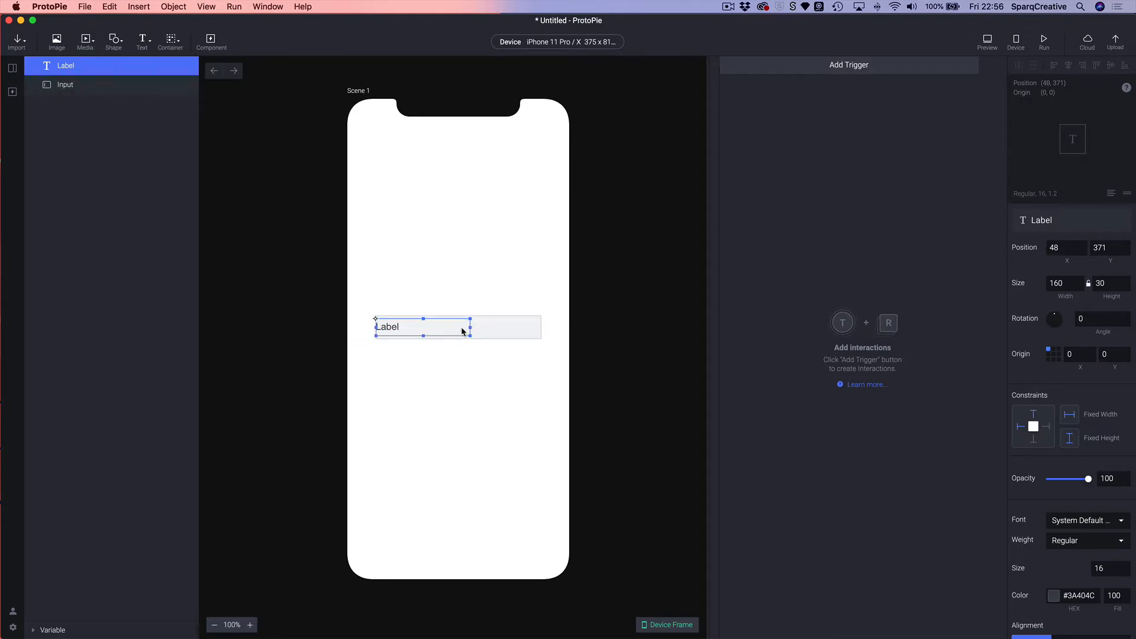
pyautogui.moveTo(469, 328); pyautogui.dragTo(540, 330)
pyautogui.click(384, 340)
pyautogui.click(385, 326)
# Set the label's font to Museo Sans with weight 500
pyautogui.click(1068, 524)
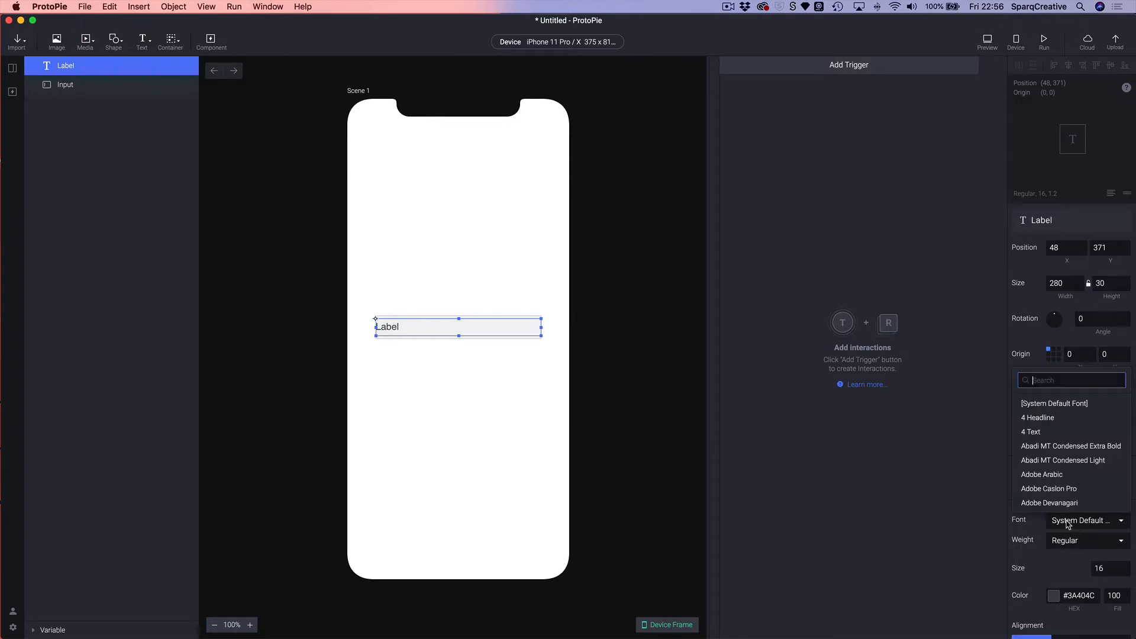
pyautogui.write('museo')
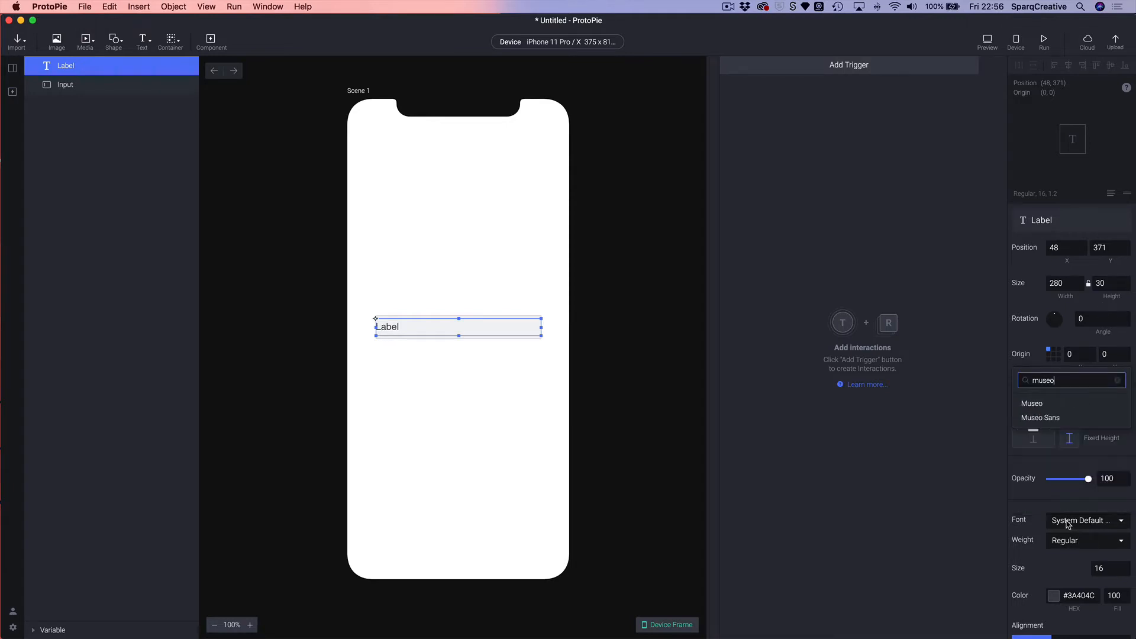
pyautogui.click(1042, 419)
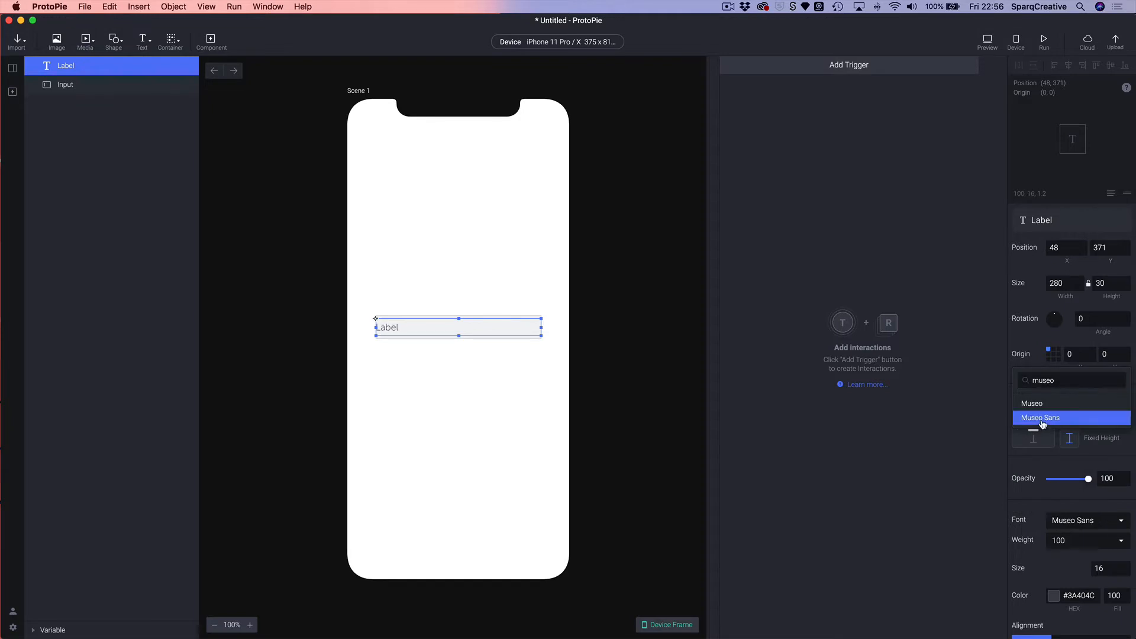
pyautogui.click(1042, 422)
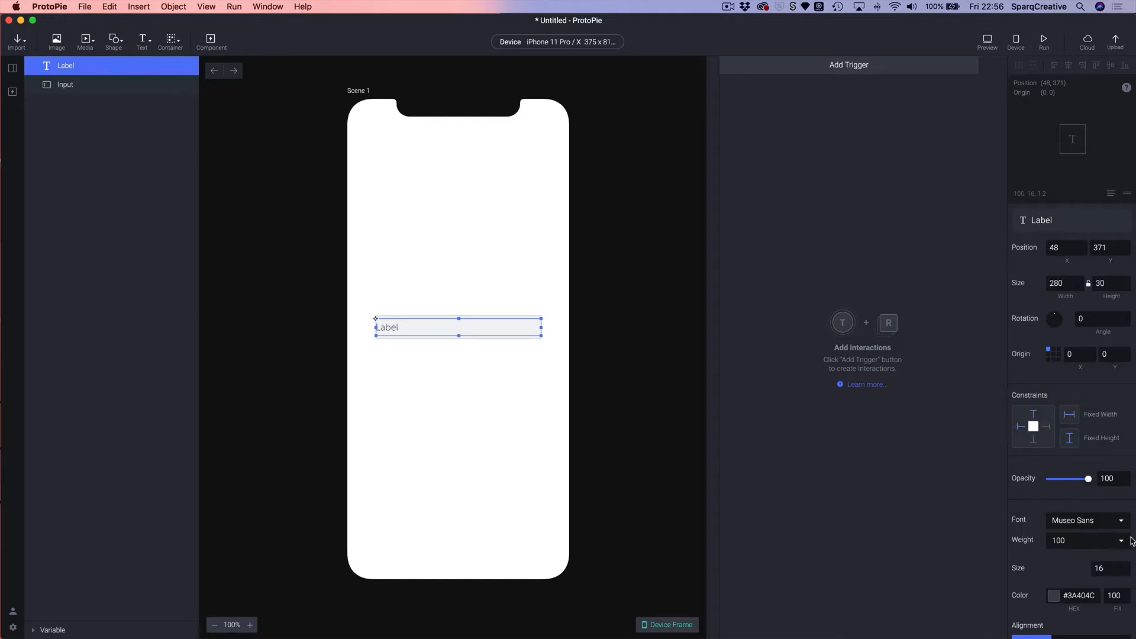
pyautogui.click(1063, 540)
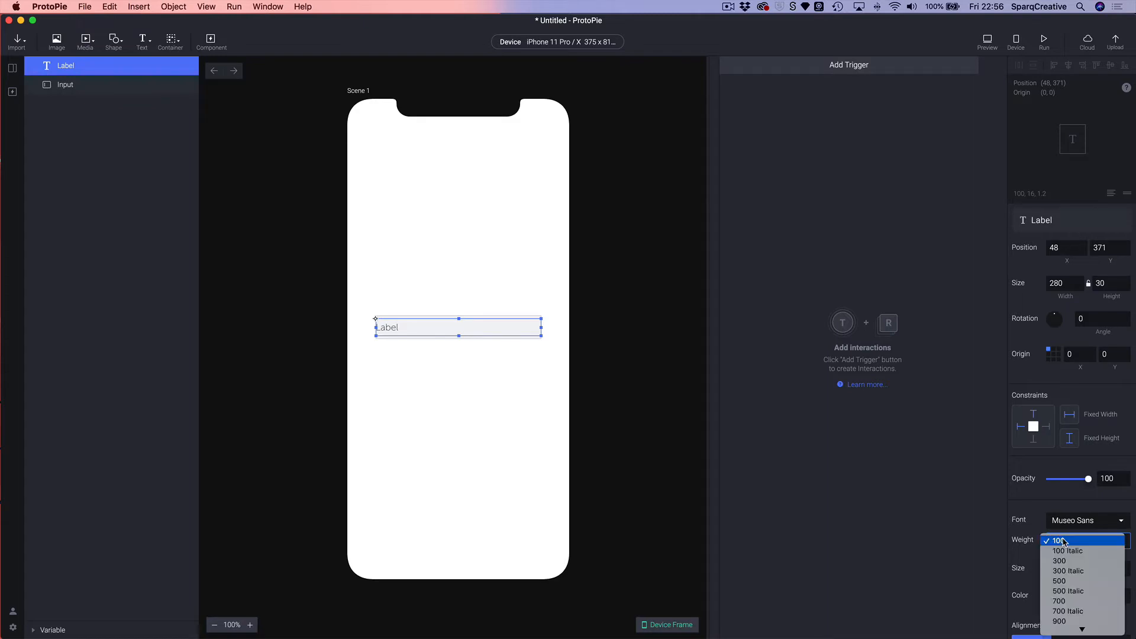
pyautogui.click(1065, 581)
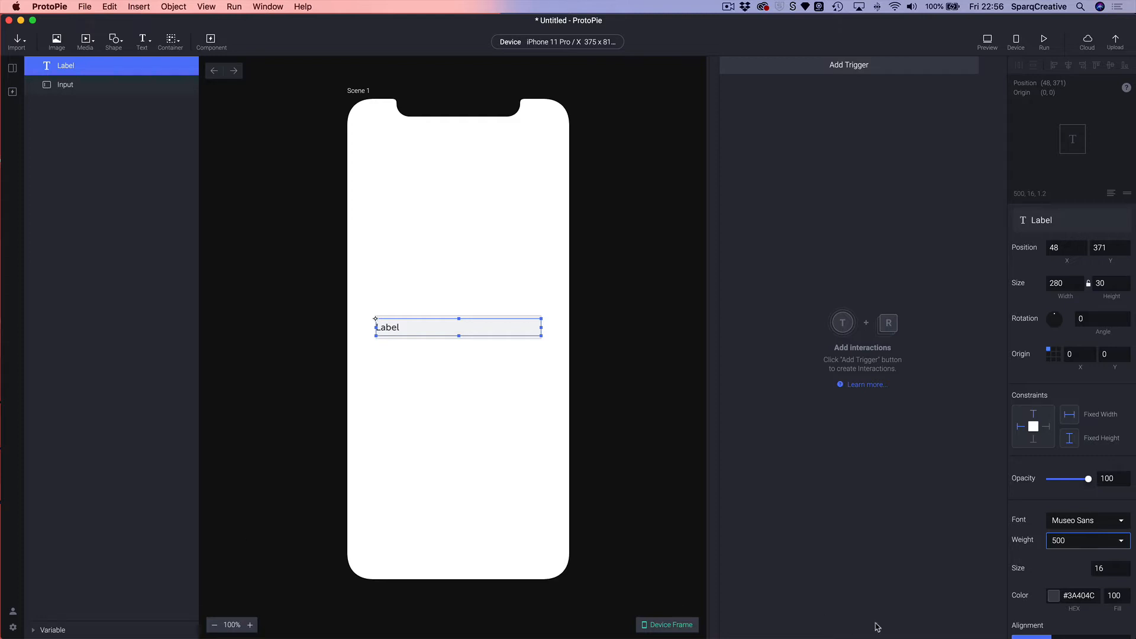
pyautogui.scroll(-2, 1053, 561)
pyautogui.scroll(-5, 1053, 561)
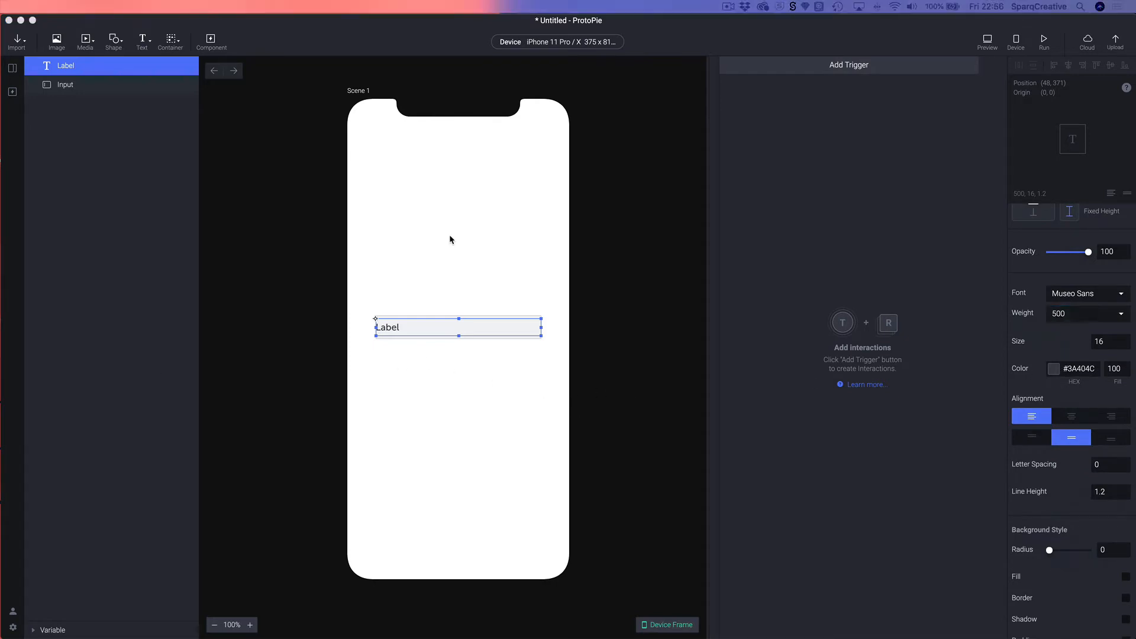
# Insert a rectangle and place it over the start of the input field at about X 30, Y 336
pyautogui.click(378, 211)
pyautogui.click(115, 39)
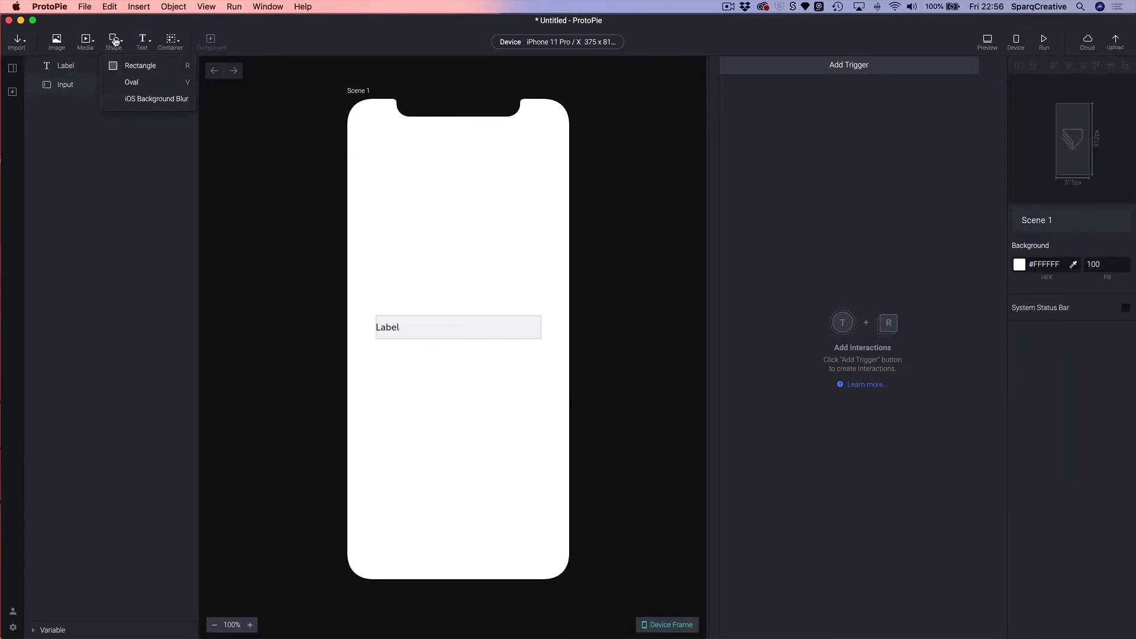
pyautogui.click(126, 69)
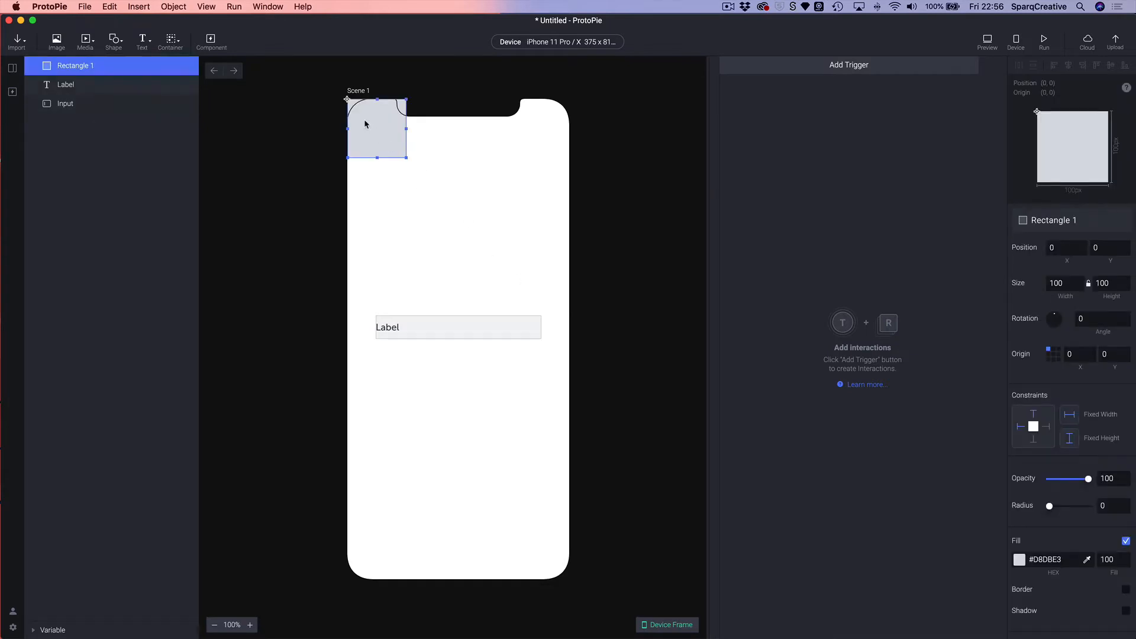
pyautogui.moveTo(368, 120); pyautogui.dragTo(385, 318)
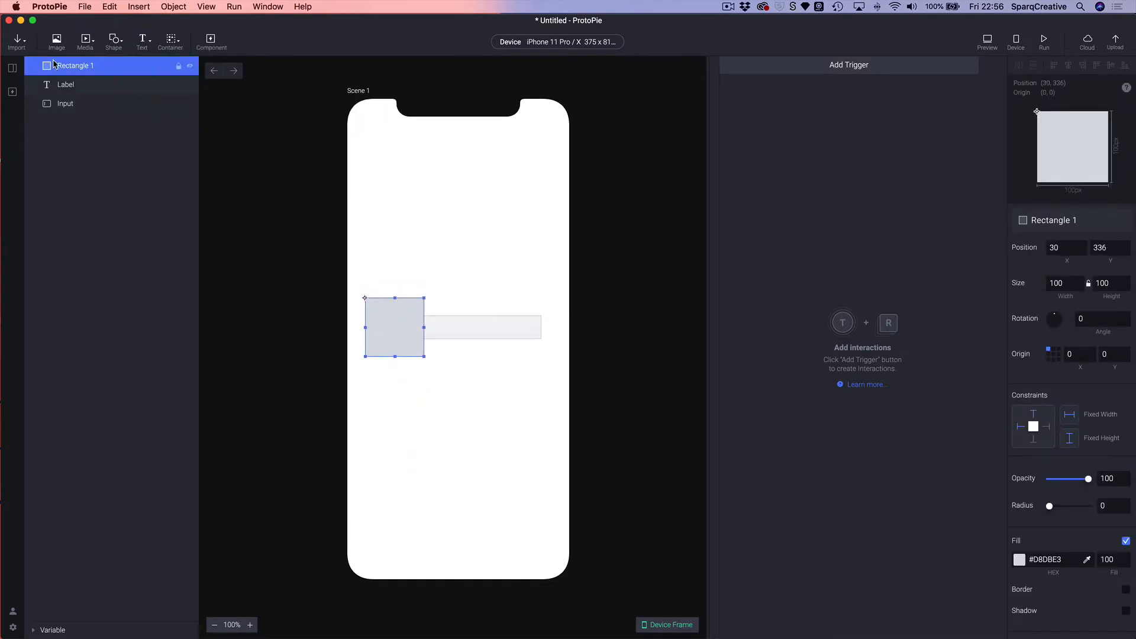
# Move the rectangle below the Label and Input layers in the layer order and rename it as BG
pyautogui.moveTo(57, 66); pyautogui.dragTo(77, 113)
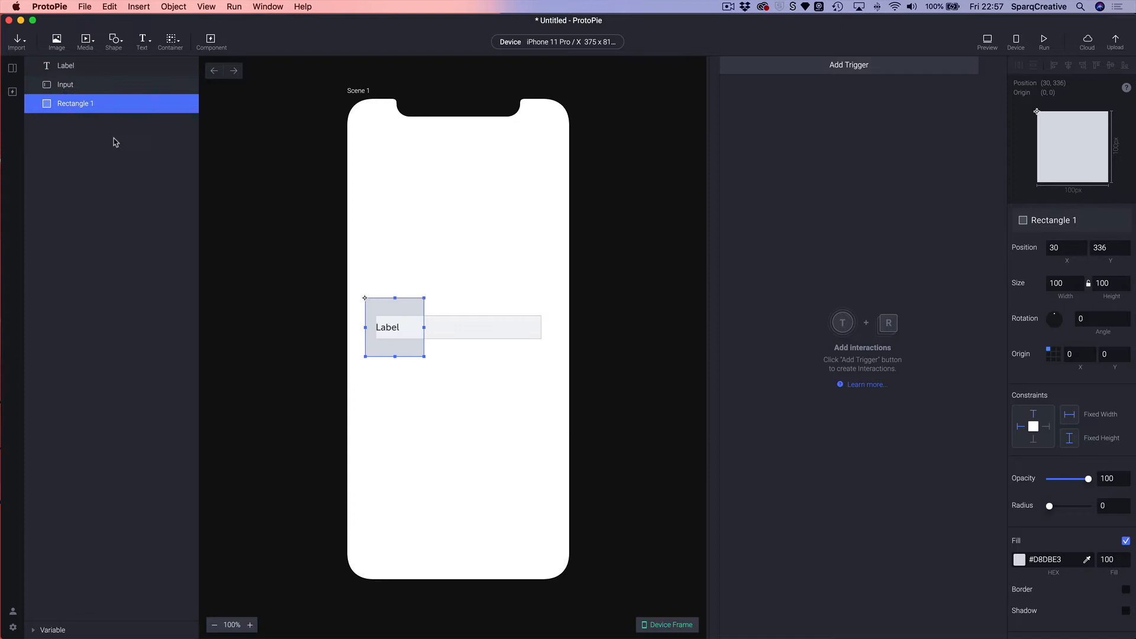
pyautogui.doubleClick(94, 105)
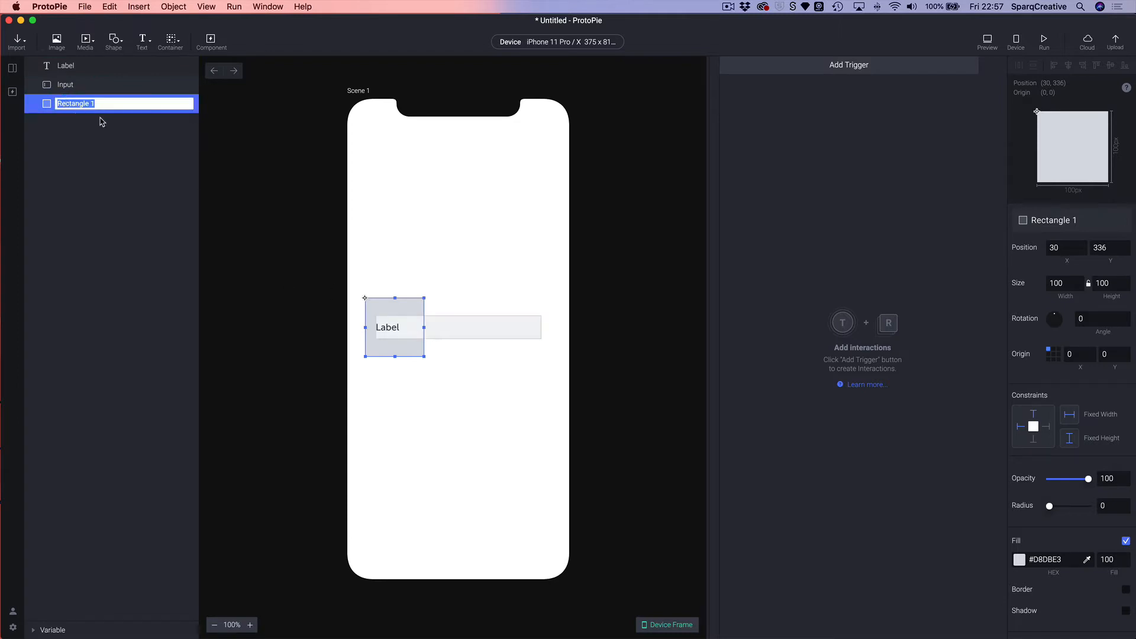
pyautogui.write('BG')
pyautogui.press('Return')
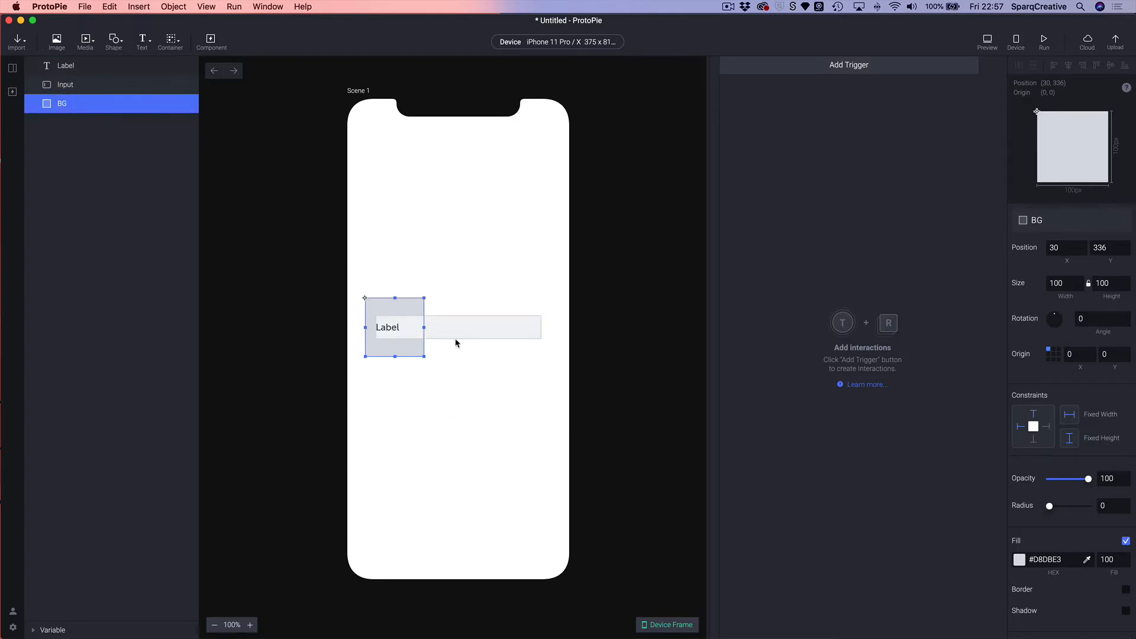
# Resize the BG rectangle to about 309 px wide with its upper edge at about Y 366, and set its height to 56
pyautogui.moveTo(424, 328); pyautogui.dragTo(548, 329)
pyautogui.moveTo(457, 358); pyautogui.dragTo(457, 347)
pyautogui.moveTo(457, 299); pyautogui.dragTo(457, 316)
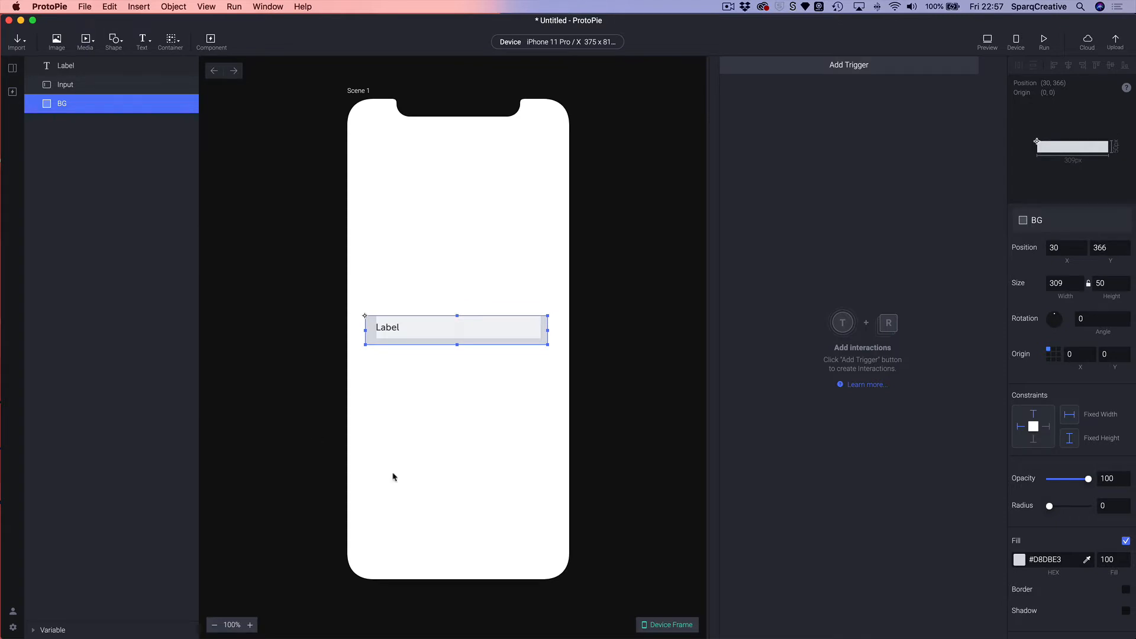
pyautogui.click(1110, 283)
pyautogui.write('56')
pyautogui.press('Return')
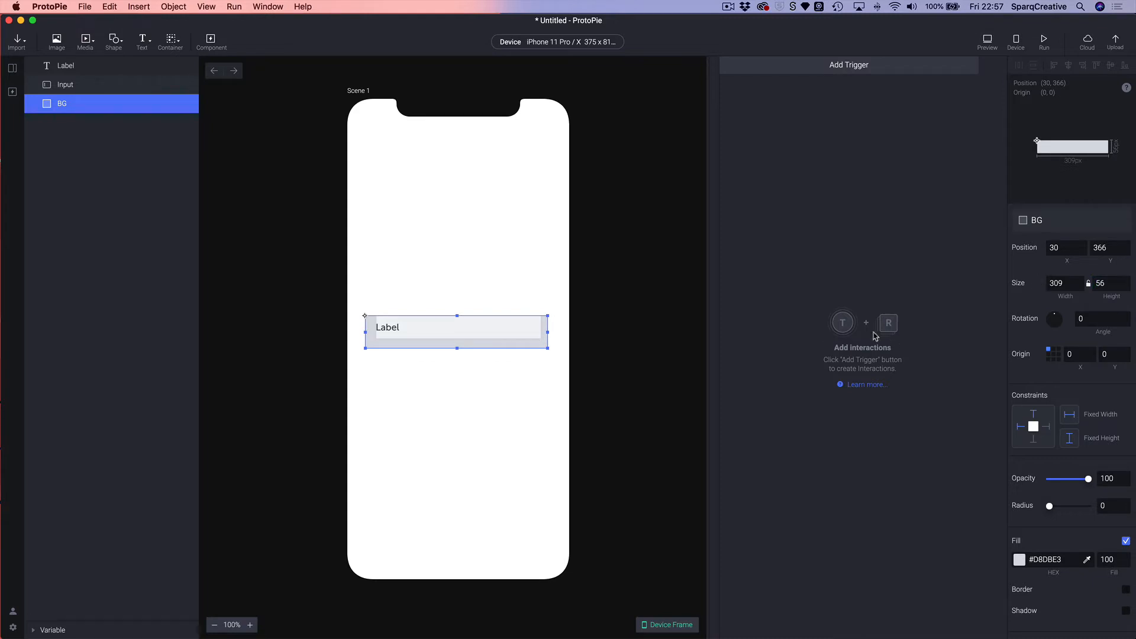
# Set the BG rectangle's width to 343, and move all three layers together so BG sits at about X 16, Y 378
pyautogui.click(1067, 282)
pyautogui.write('343')
pyautogui.press('Return')
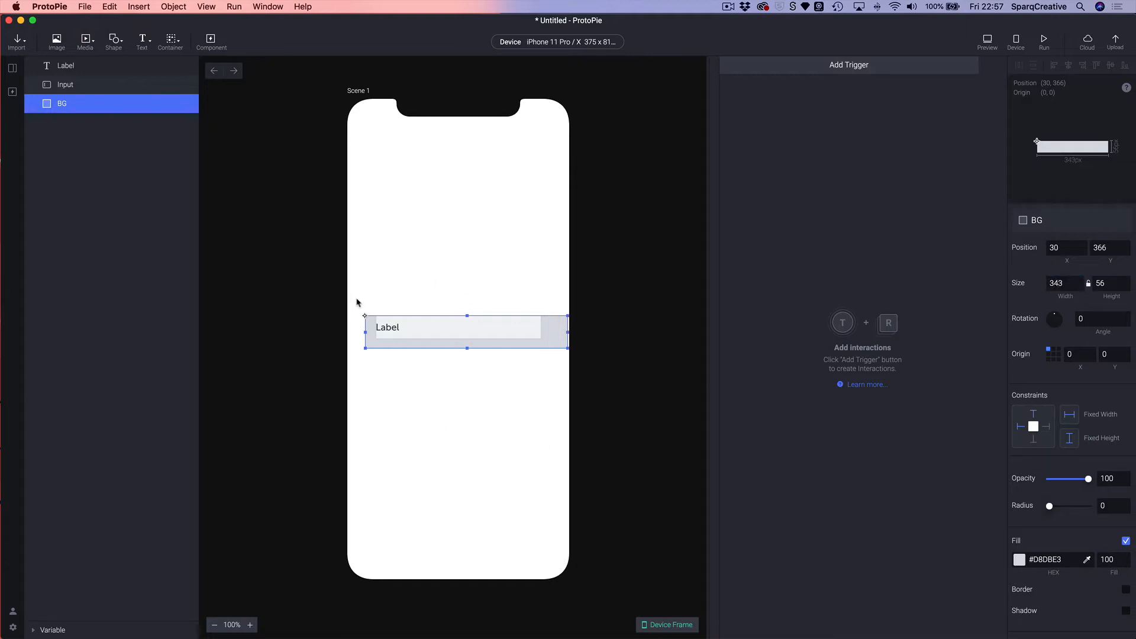
pyautogui.moveTo(357, 295); pyautogui.dragTo(560, 371)
pyautogui.moveTo(565, 322); pyautogui.dragTo(541, 328)
pyautogui.click(493, 276)
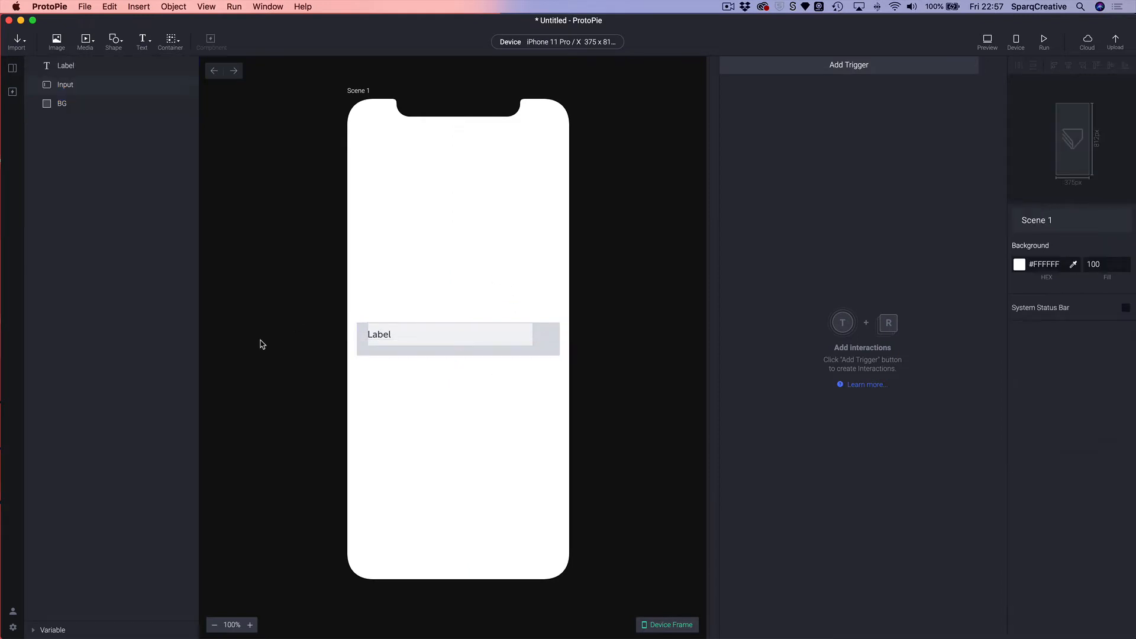
pyautogui.click(444, 353)
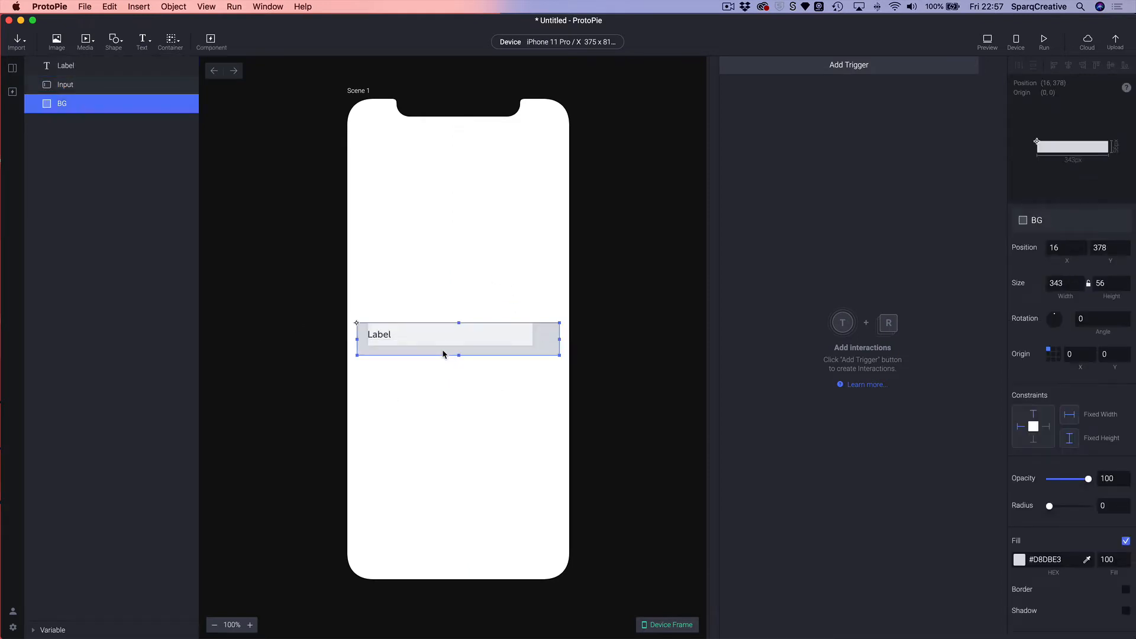
pyautogui.click(384, 366)
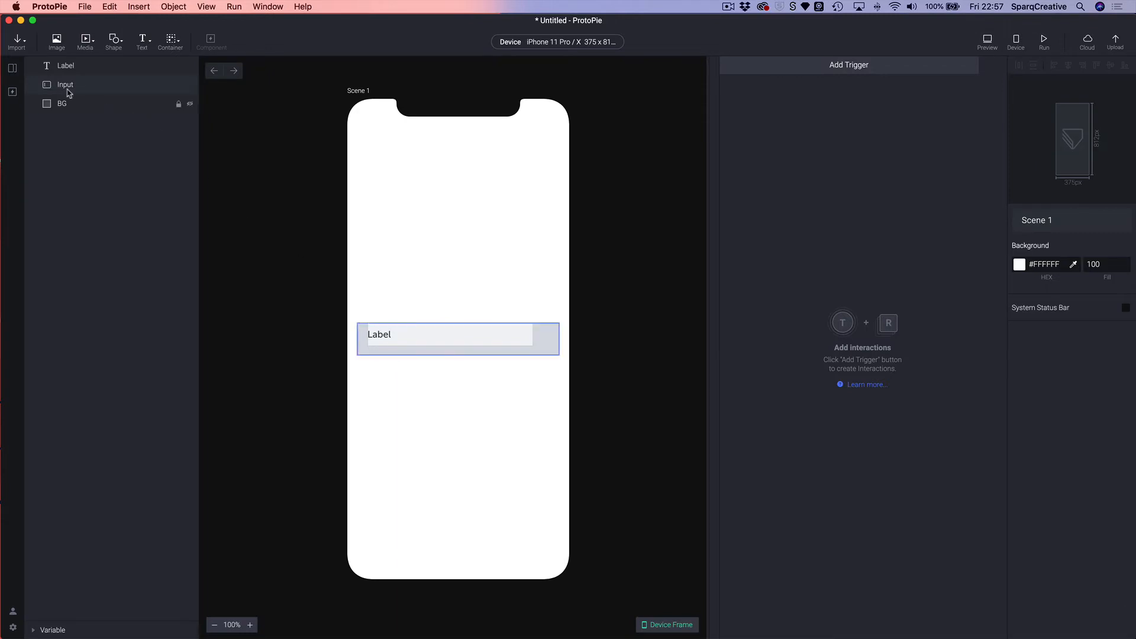
# Make the Input layer's background transparent by setting both its fill opacity and its border opacity to 0
pyautogui.click(52, 85)
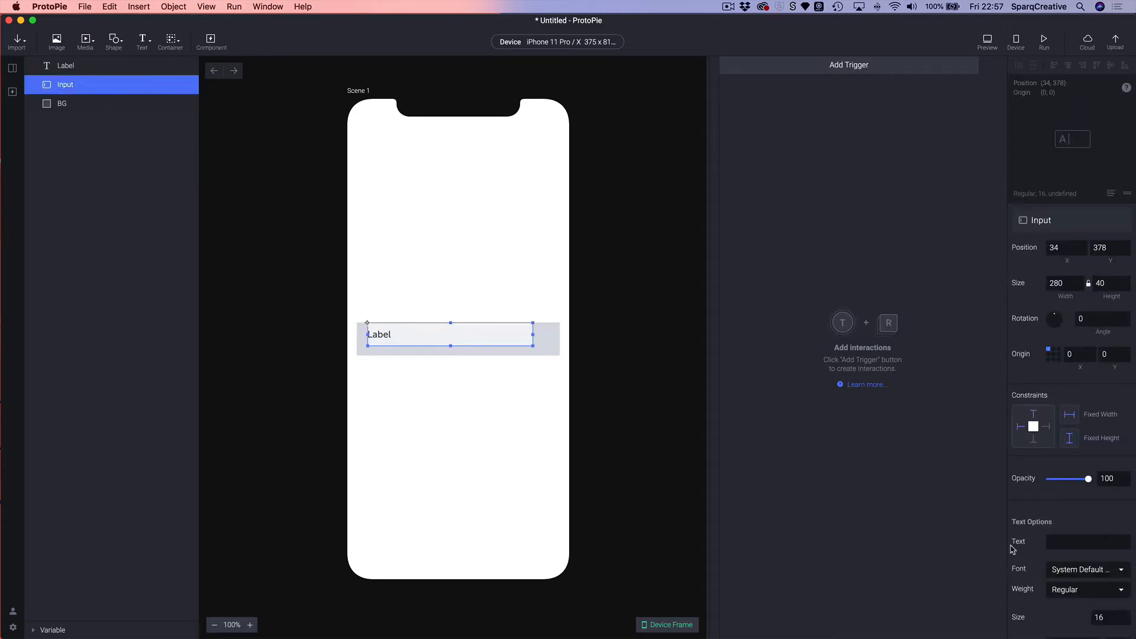
pyautogui.scroll(-5, 1041, 503)
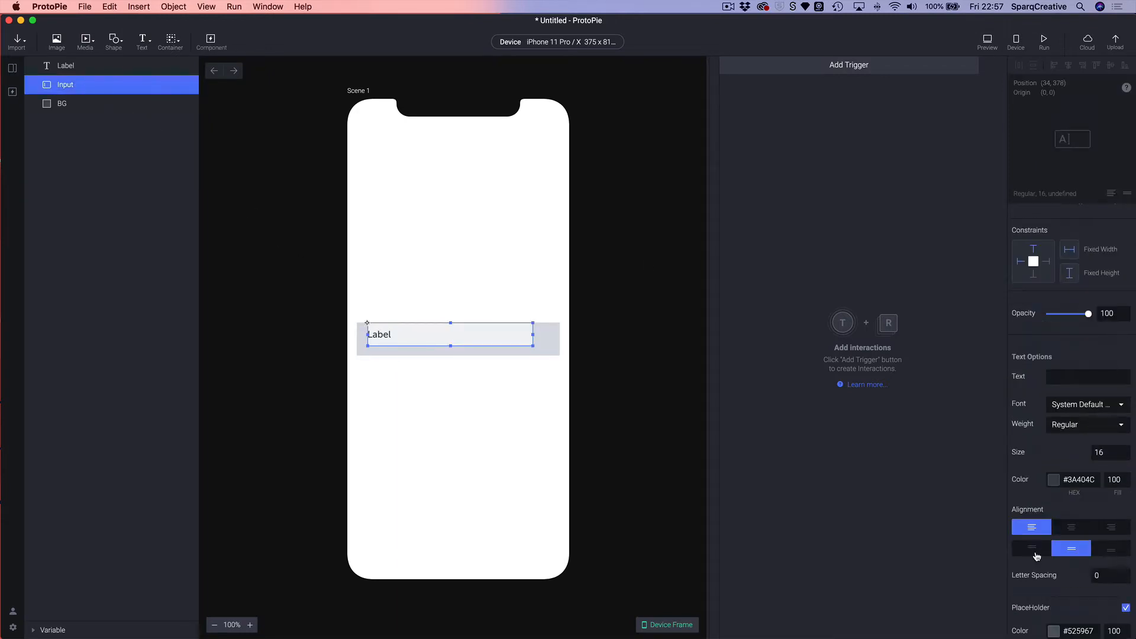
pyautogui.scroll(-3, 1036, 557)
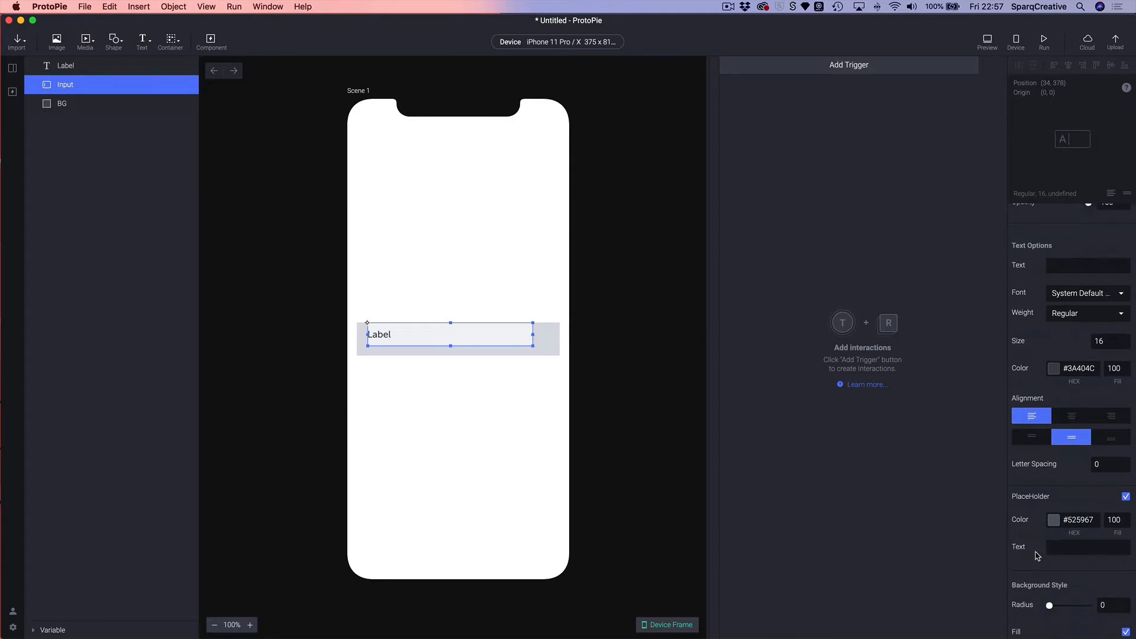
pyautogui.scroll(-4, 1037, 556)
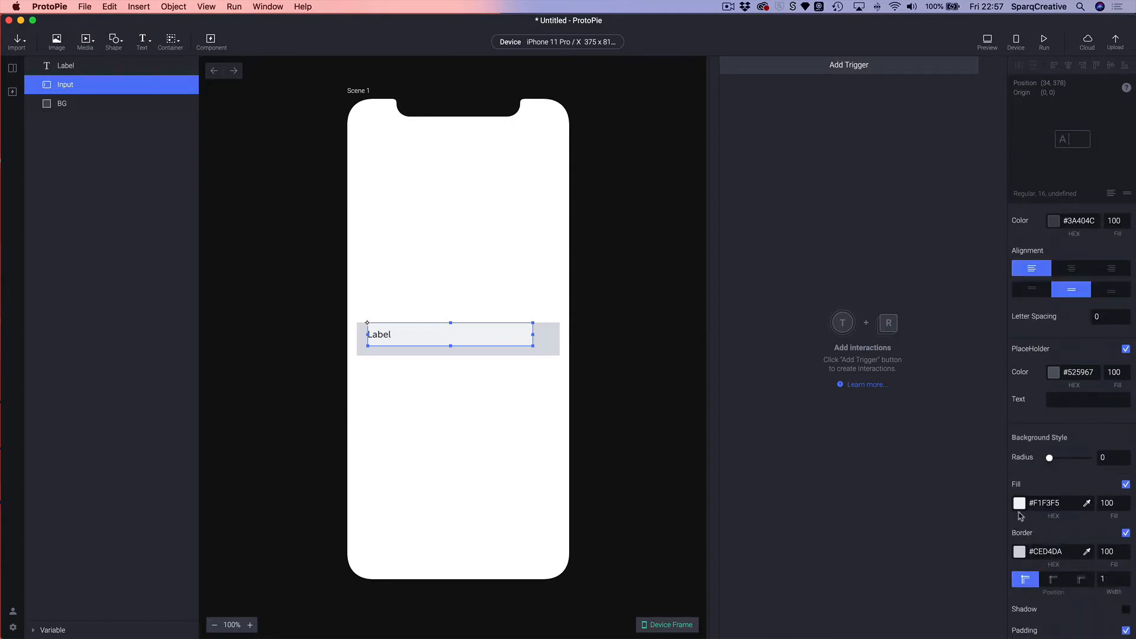
pyautogui.click(1116, 503)
pyautogui.write('0')
pyautogui.press('Return')
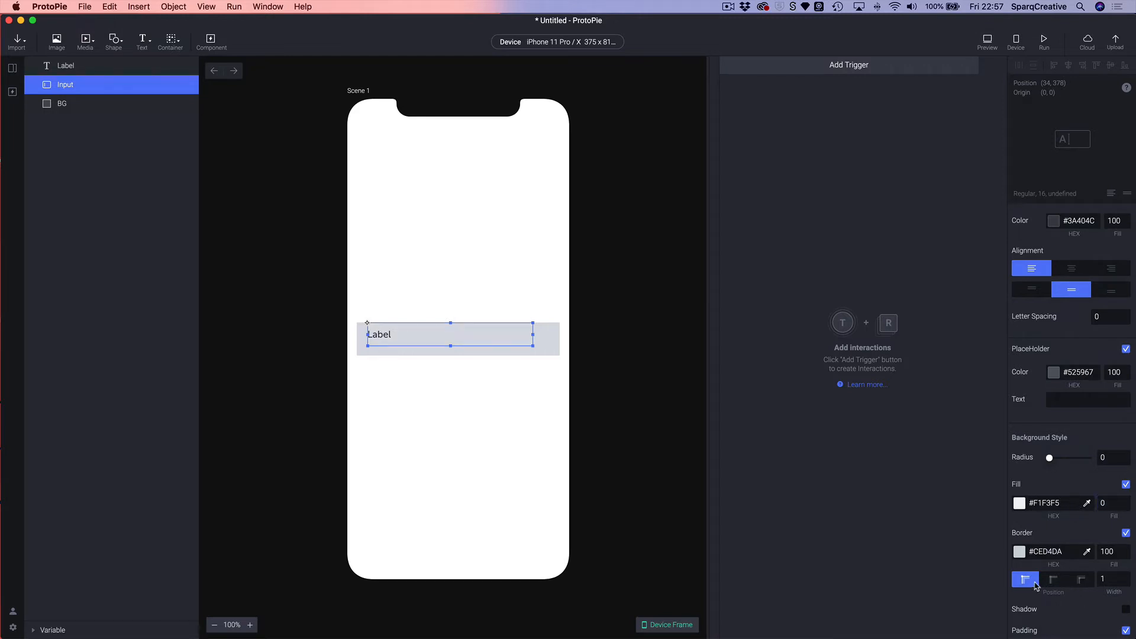
pyautogui.click(1114, 552)
pyautogui.write('0')
pyautogui.press('Return')
# Move the Label and Input layers together to X 30, roughly centred vertically inside BG, with Input at about Y 388
pyautogui.keyDown('shift'); pyautogui.click(375, 335); pyautogui.keyUp('shift')
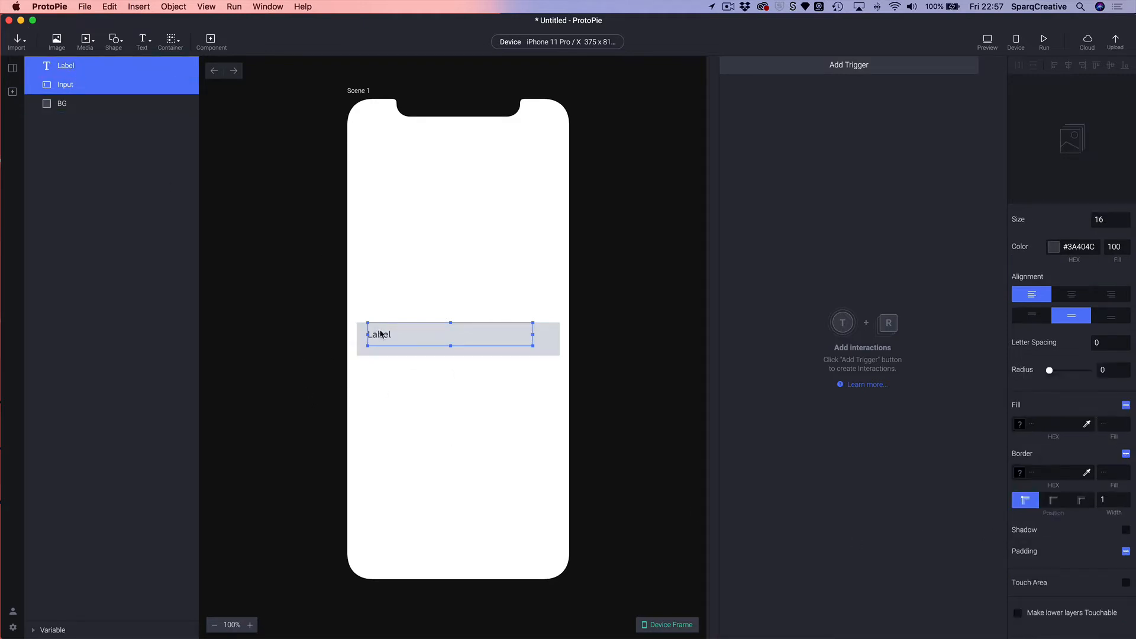
pyautogui.moveTo(380, 335); pyautogui.dragTo(381, 346)
pyautogui.click(414, 408)
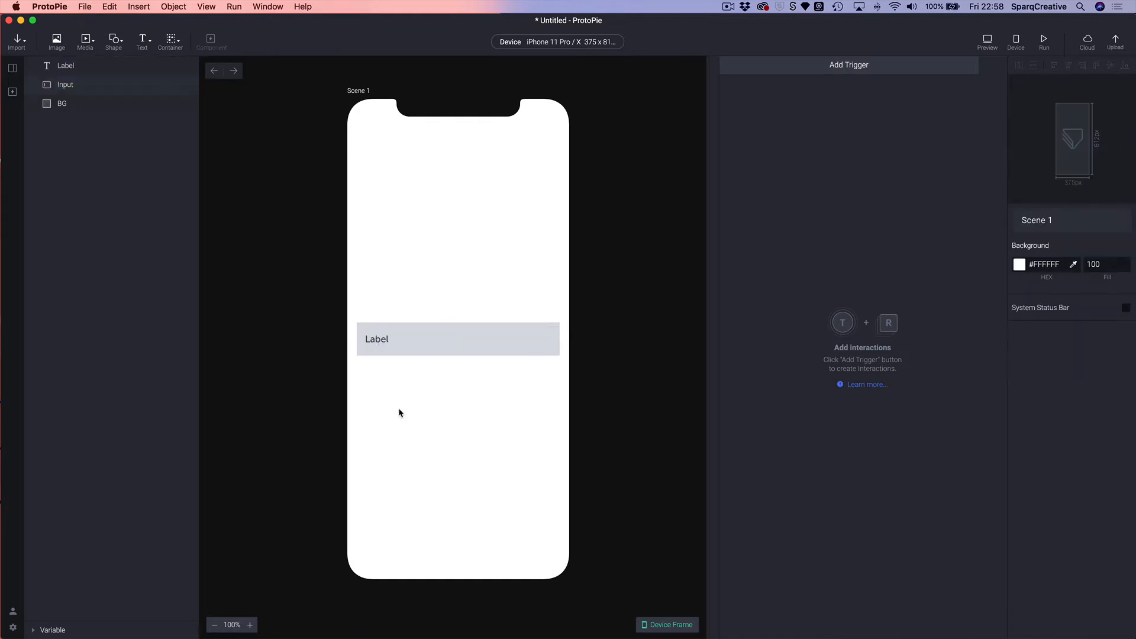
pyautogui.click(378, 339)
pyautogui.keyDown('shift'); pyautogui.click(359, 353); pyautogui.keyUp('shift')
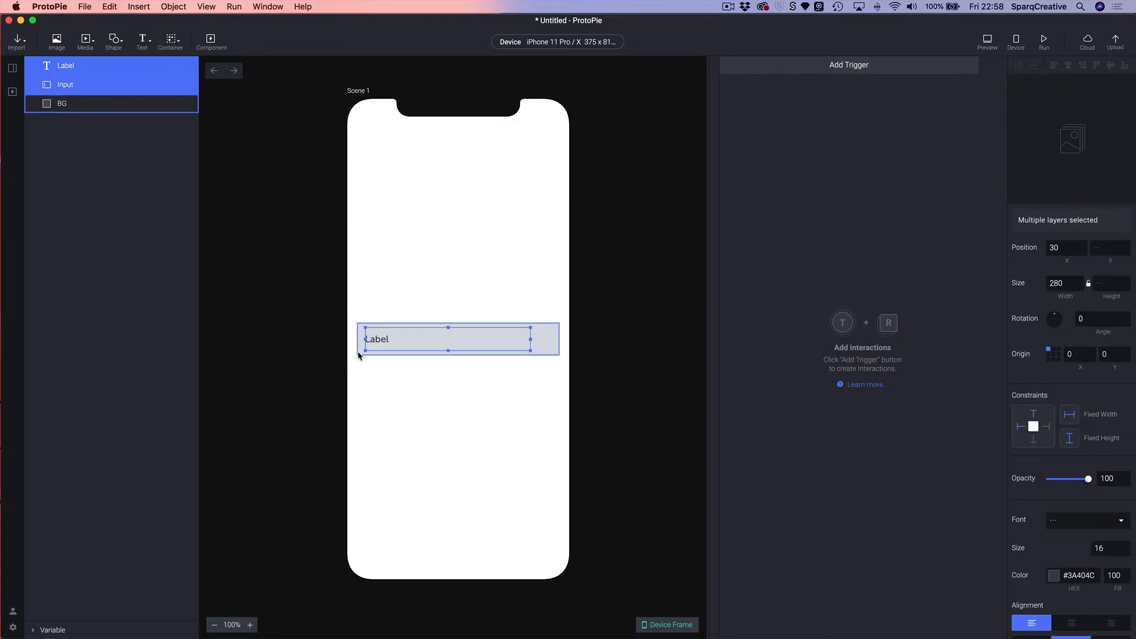
pyautogui.press('Down')
pyautogui.press('Down')
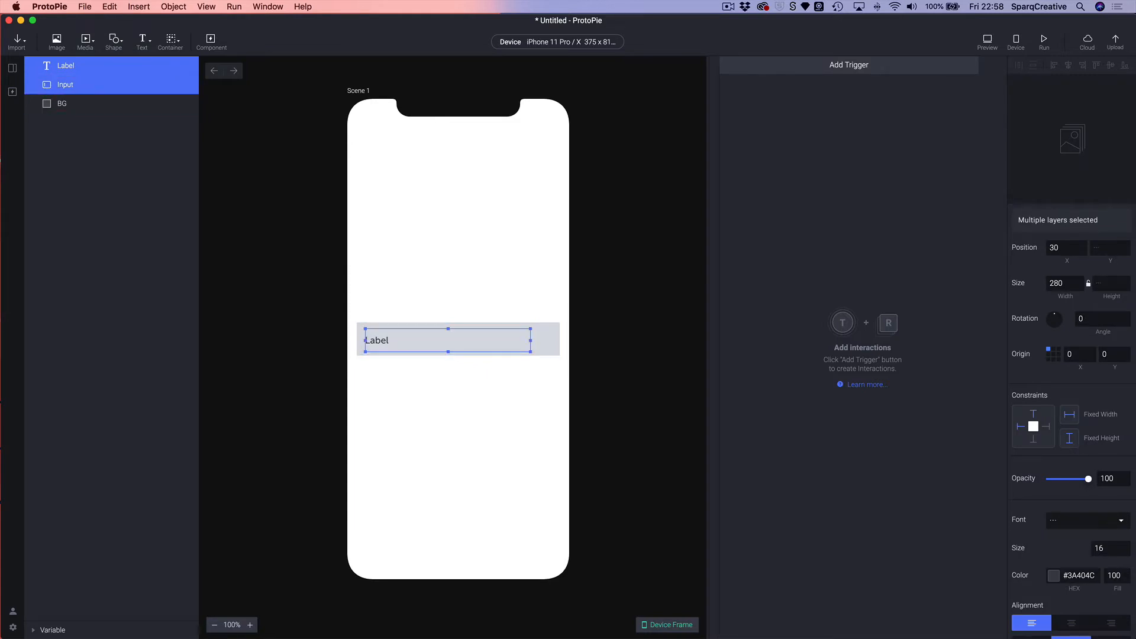
pyautogui.click(480, 377)
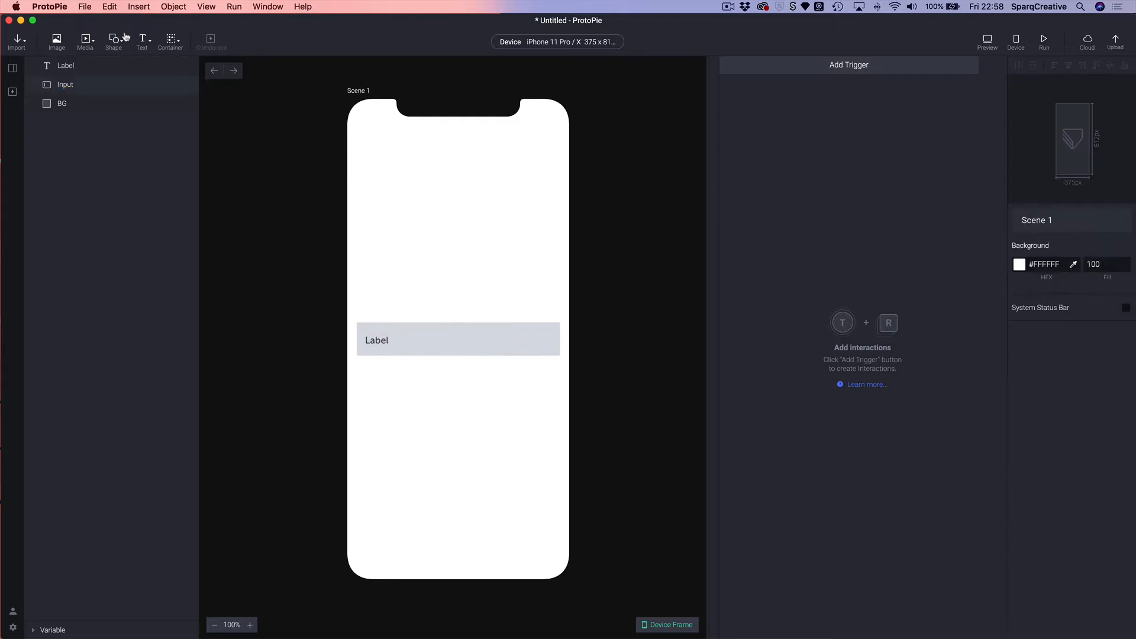
# Insert a rectangle below the input field at about X 30, Y 501 and resize it to a strip about 304 by 9
pyautogui.click(106, 42)
pyautogui.click(127, 67)
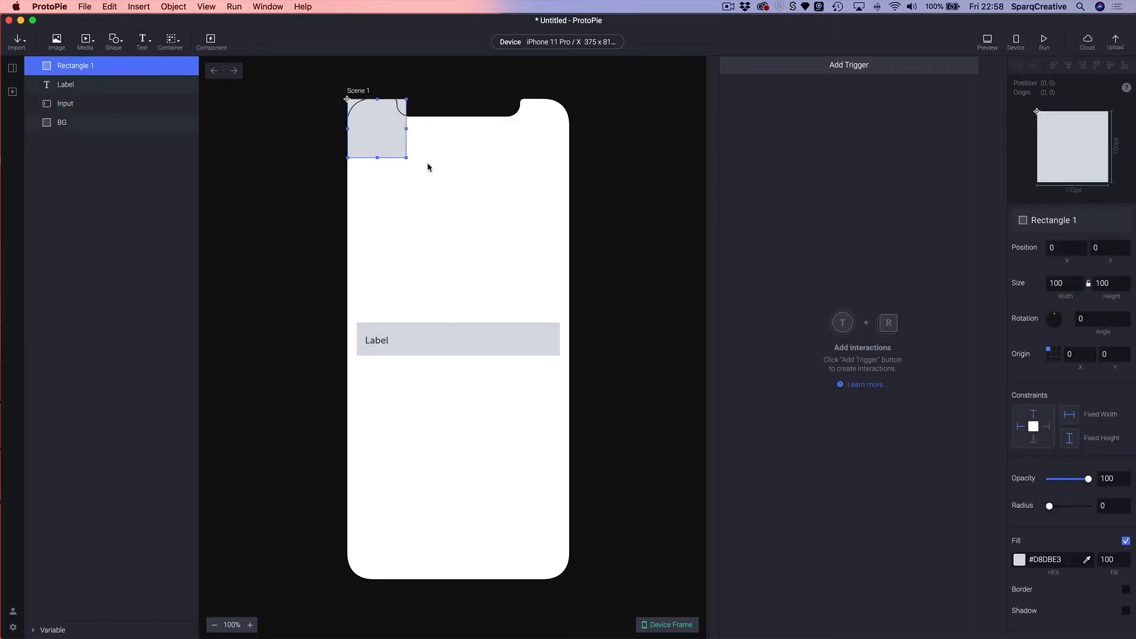
pyautogui.click(347, 134)
pyautogui.click(348, 135)
pyautogui.moveTo(368, 148); pyautogui.dragTo(545, 426)
pyautogui.moveTo(400, 425); pyautogui.dragTo(365, 424)
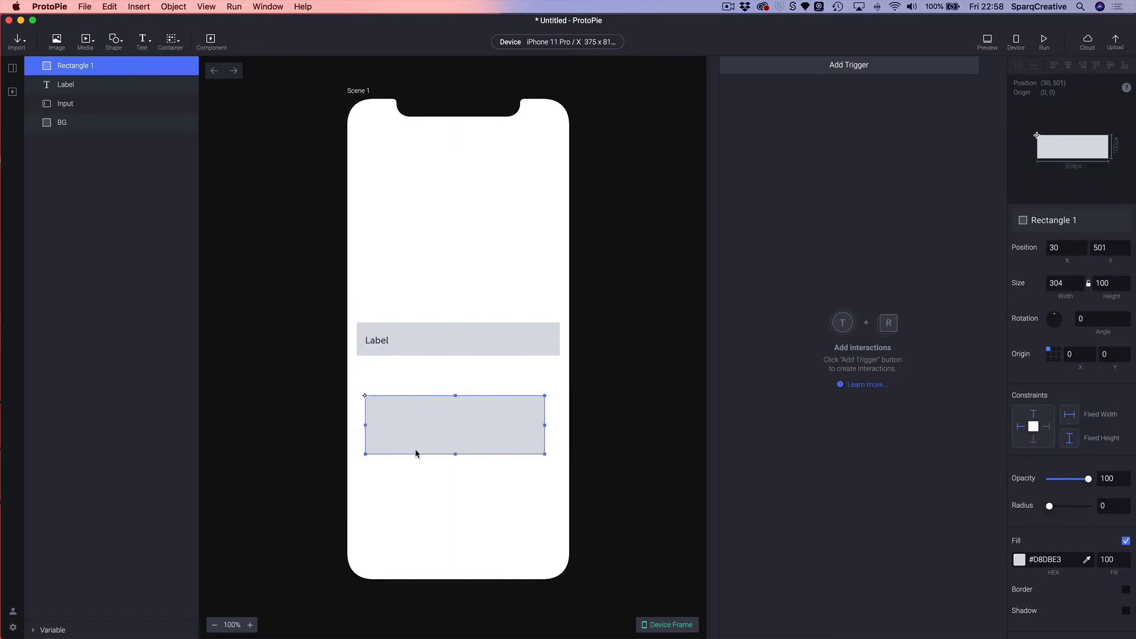
pyautogui.moveTo(454, 454); pyautogui.dragTo(447, 401)
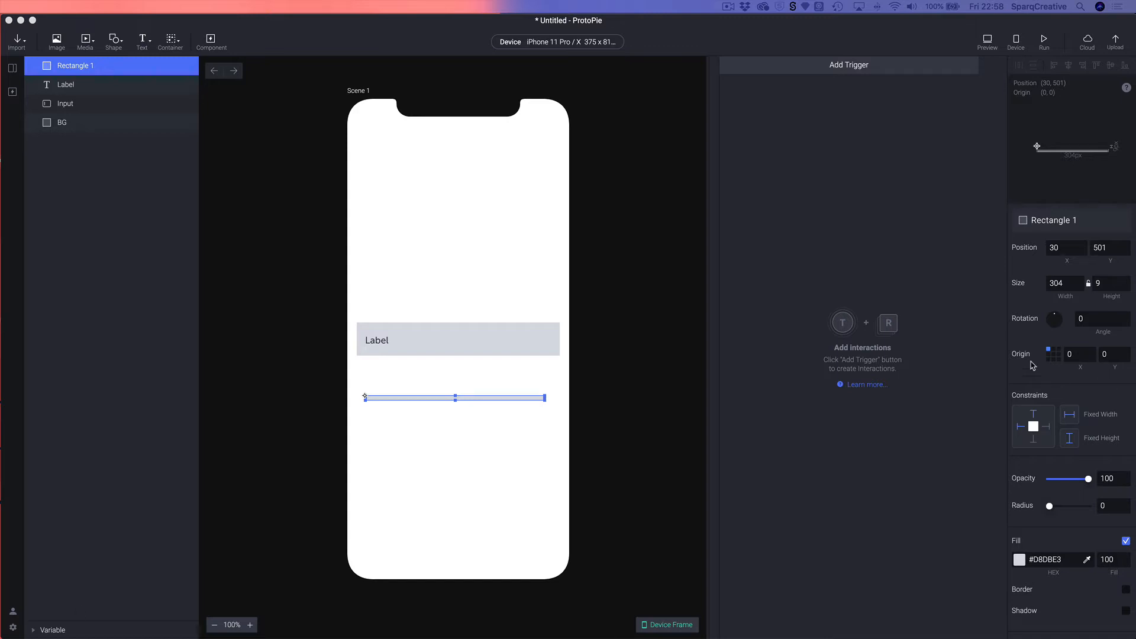
pyautogui.click(456, 423)
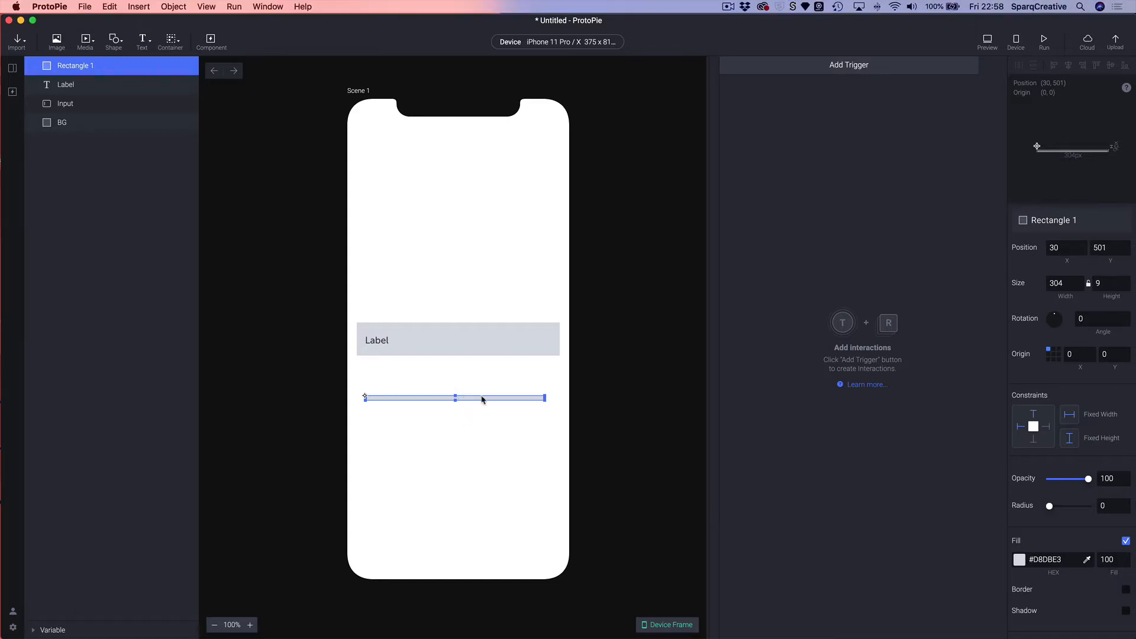
# Set the strip's height to 2 and move it to the lower edge of BG at about X 18, Y 434
pyautogui.click(1104, 283)
pyautogui.write('2')
pyautogui.press('Return')
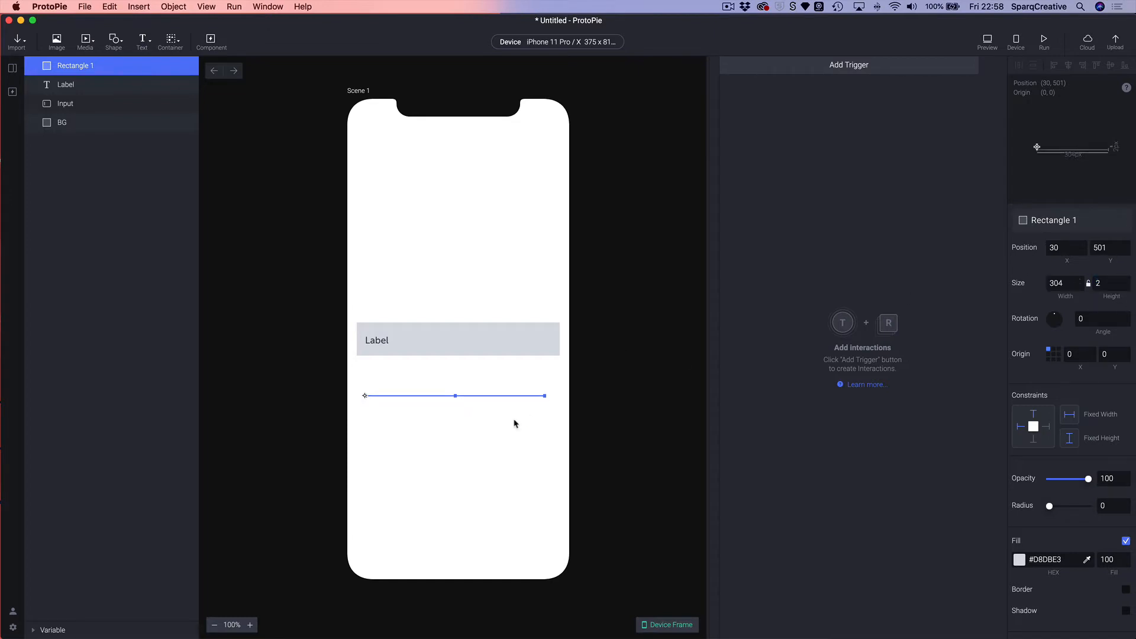
pyautogui.moveTo(416, 398); pyautogui.dragTo(411, 360)
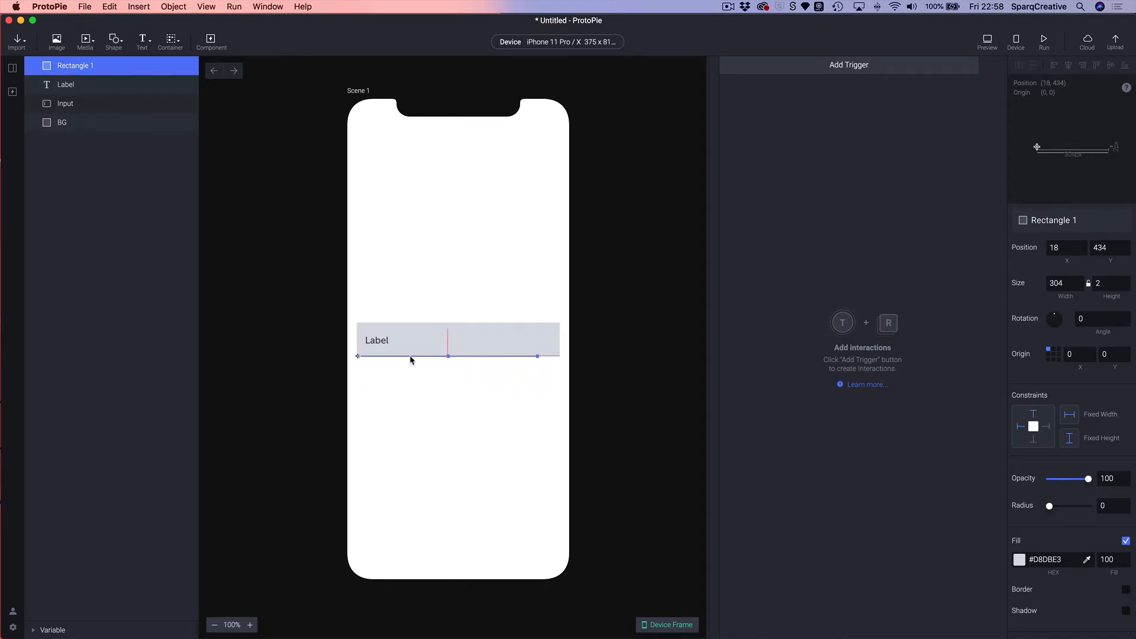
# Set the thin line's width to 343 and its fill colour to the red swatch #FF6661
pyautogui.click(1065, 283)
pyautogui.write('343')
pyautogui.press('Return')
pyautogui.click(1019, 562)
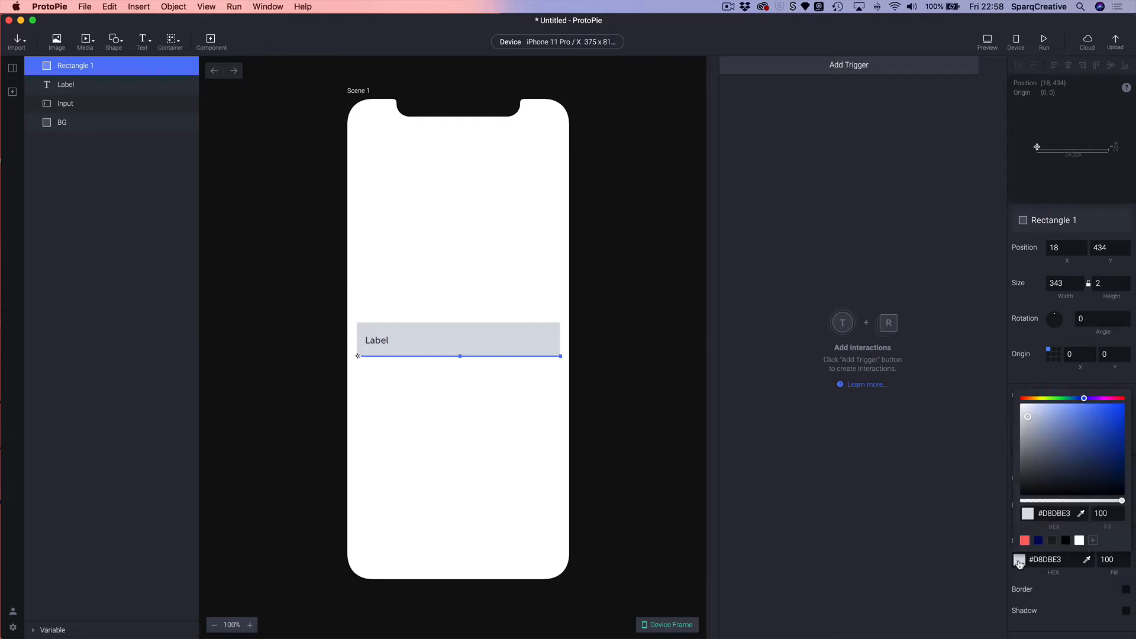
pyautogui.click(1025, 541)
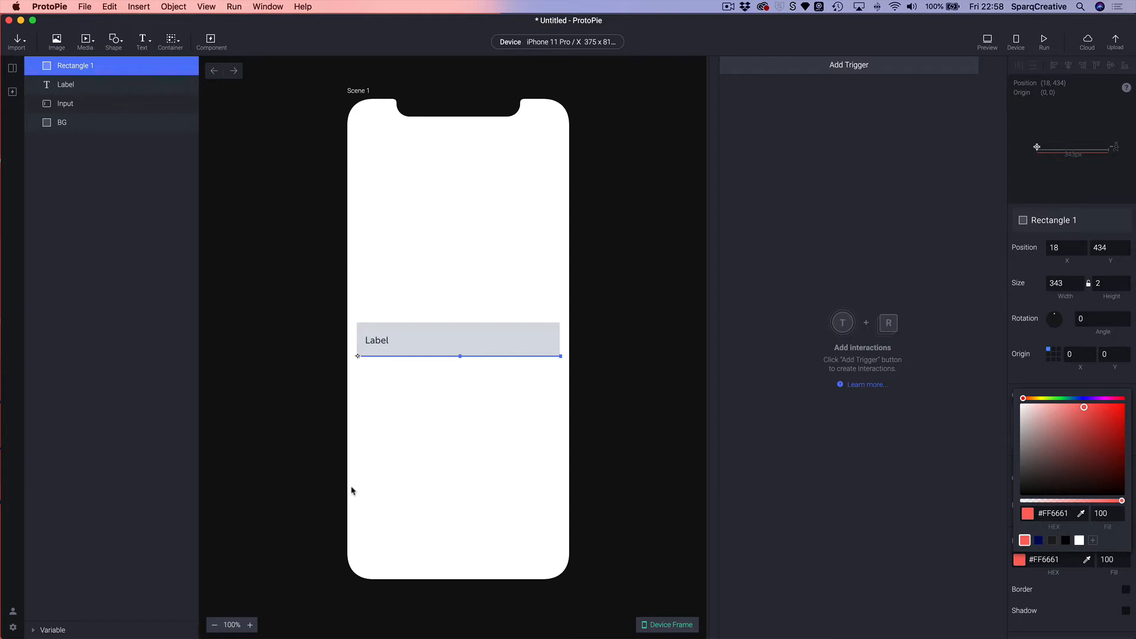
pyautogui.click(418, 482)
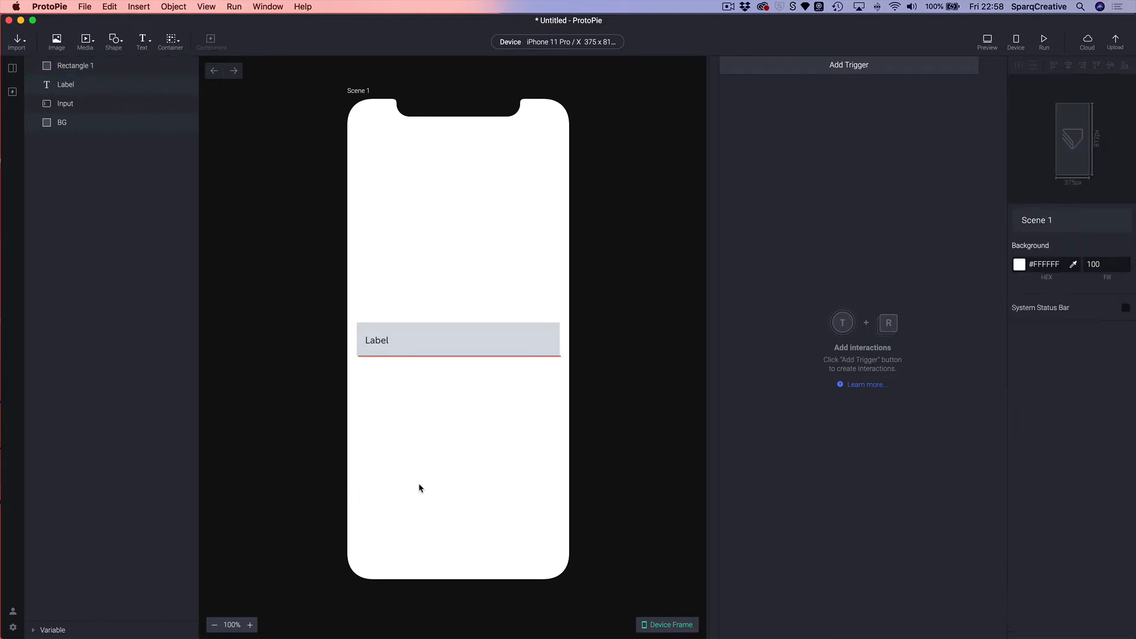
# Nudge the red line to X 16 so that its ends line up with the BG rectangle
pyautogui.click(358, 357)
pyautogui.click(373, 354)
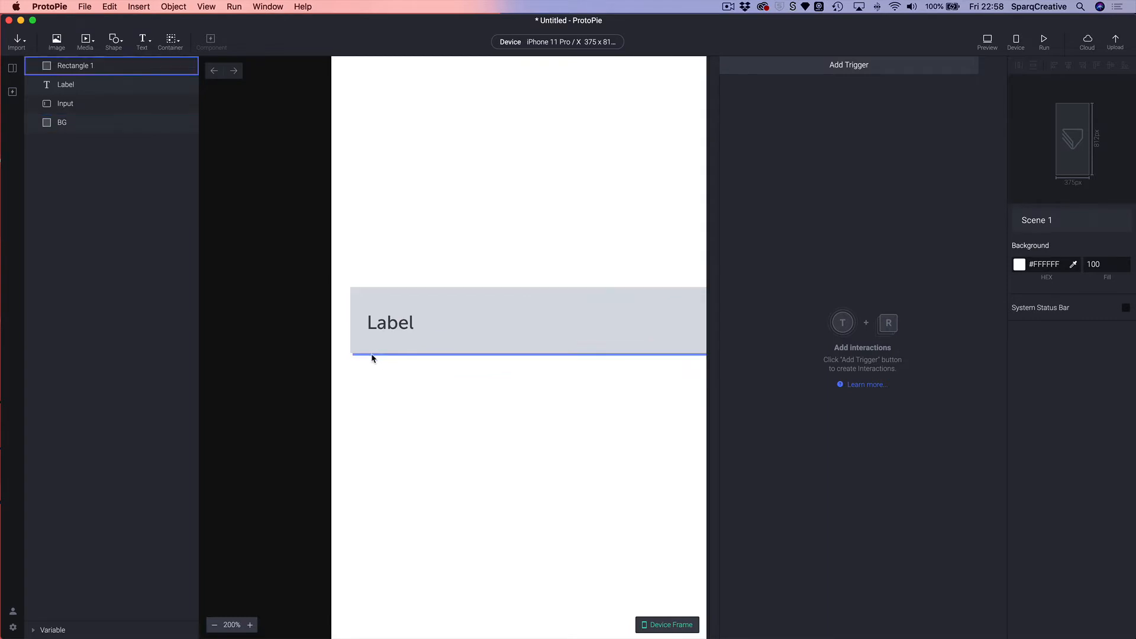
pyautogui.press('Left')
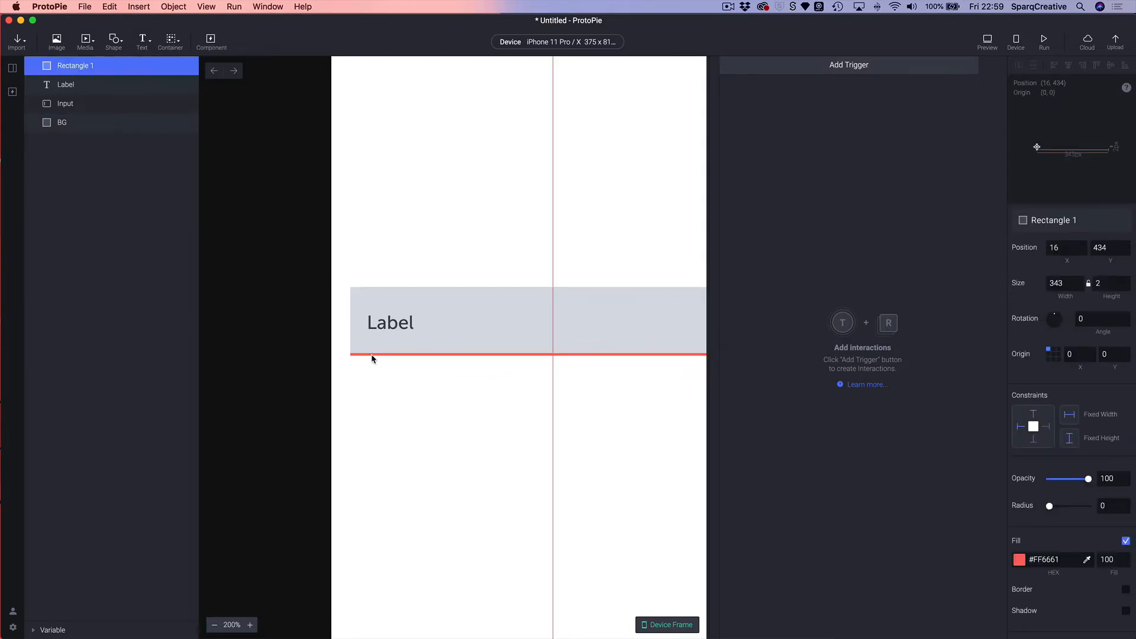
pyautogui.click(214, 625)
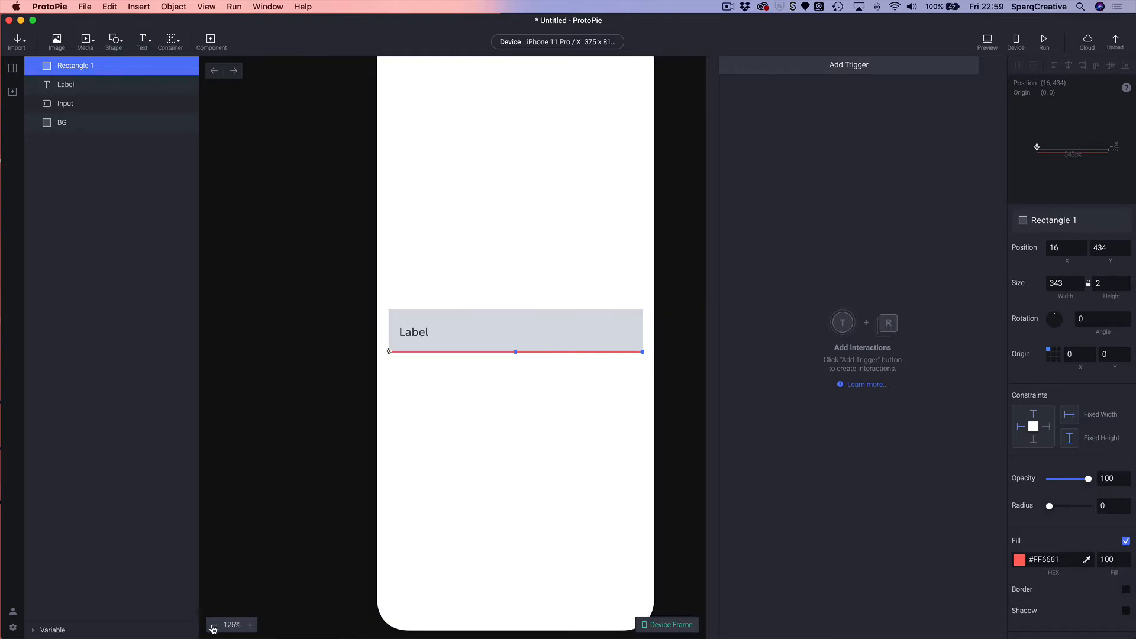
pyautogui.click(214, 626)
pyautogui.click(544, 504)
pyautogui.moveTo(568, 470); pyautogui.dragTo(535, 481)
pyautogui.click(465, 362)
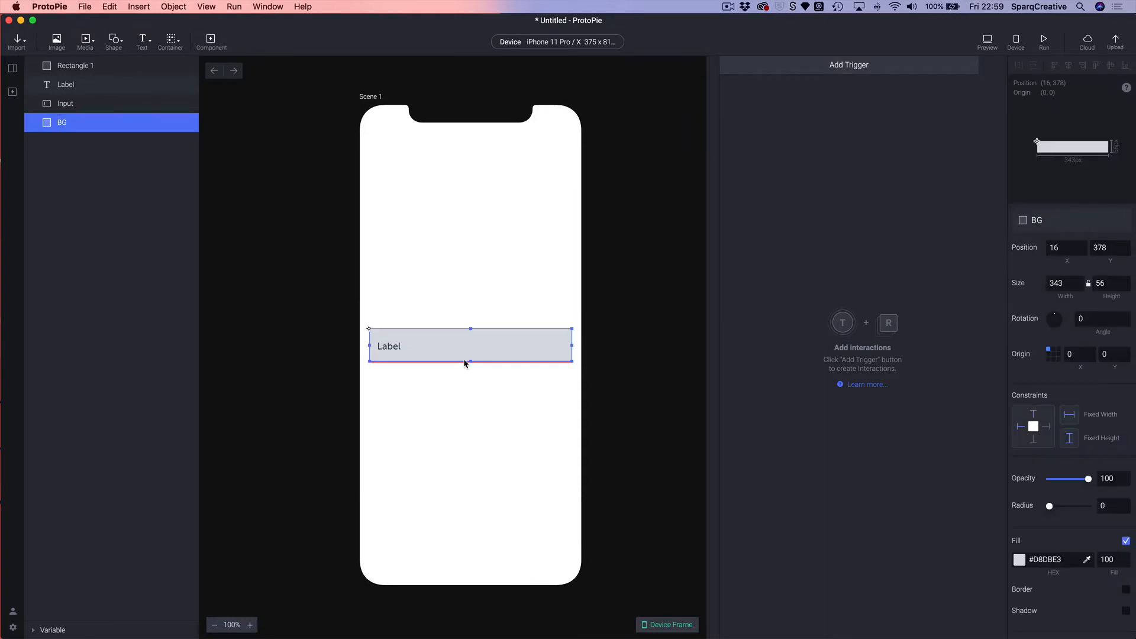
# Rename the red line's layer as Activated line and place it between Input and BG in the layer order
pyautogui.doubleClick(63, 65)
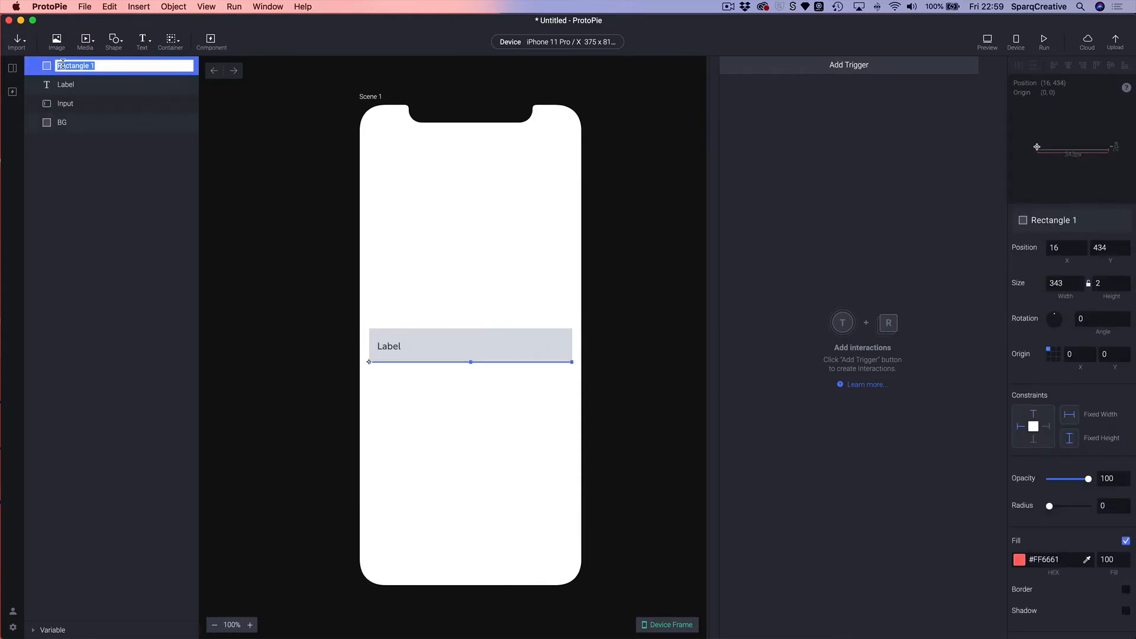
pyautogui.write('A')
pyautogui.write('ctivated line')
pyautogui.press('Return')
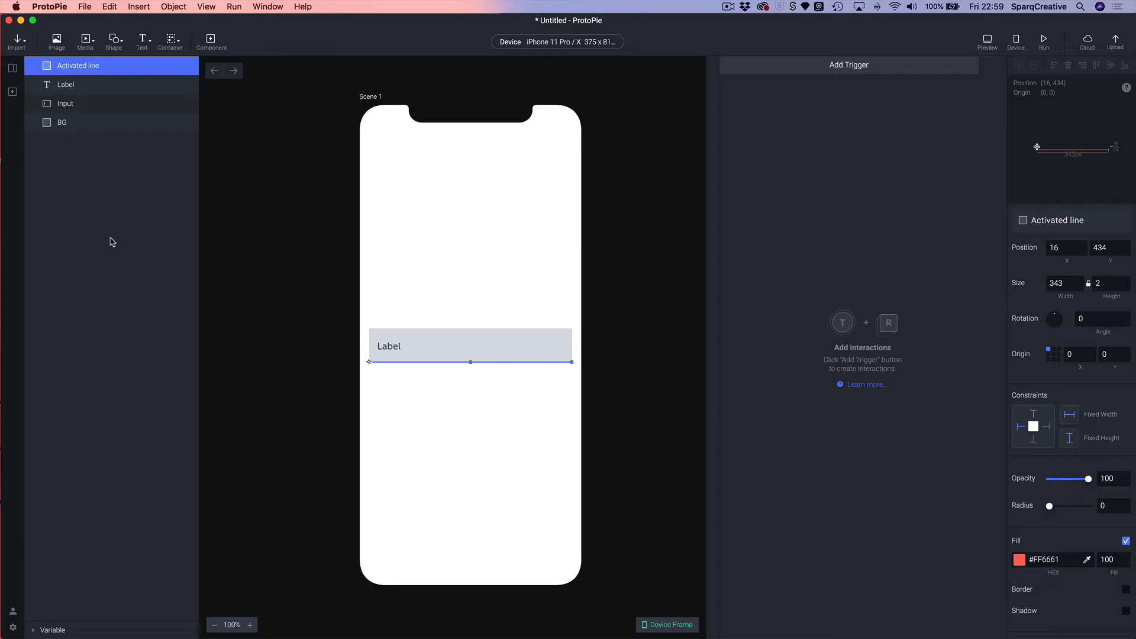
pyautogui.moveTo(56, 65); pyautogui.dragTo(62, 114)
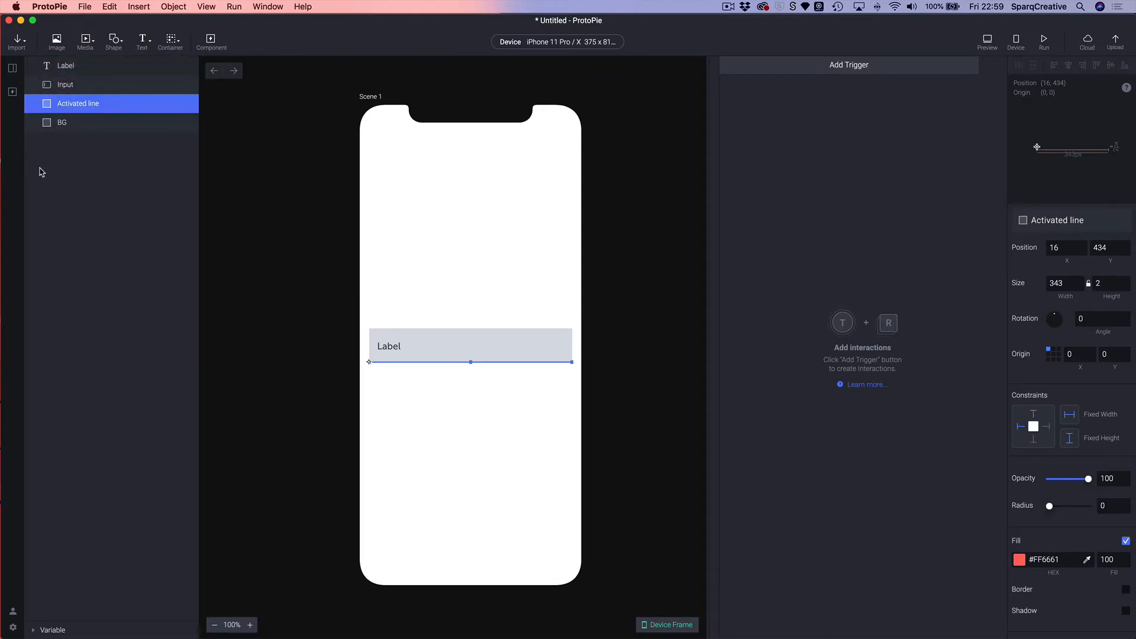
pyautogui.click(65, 87)
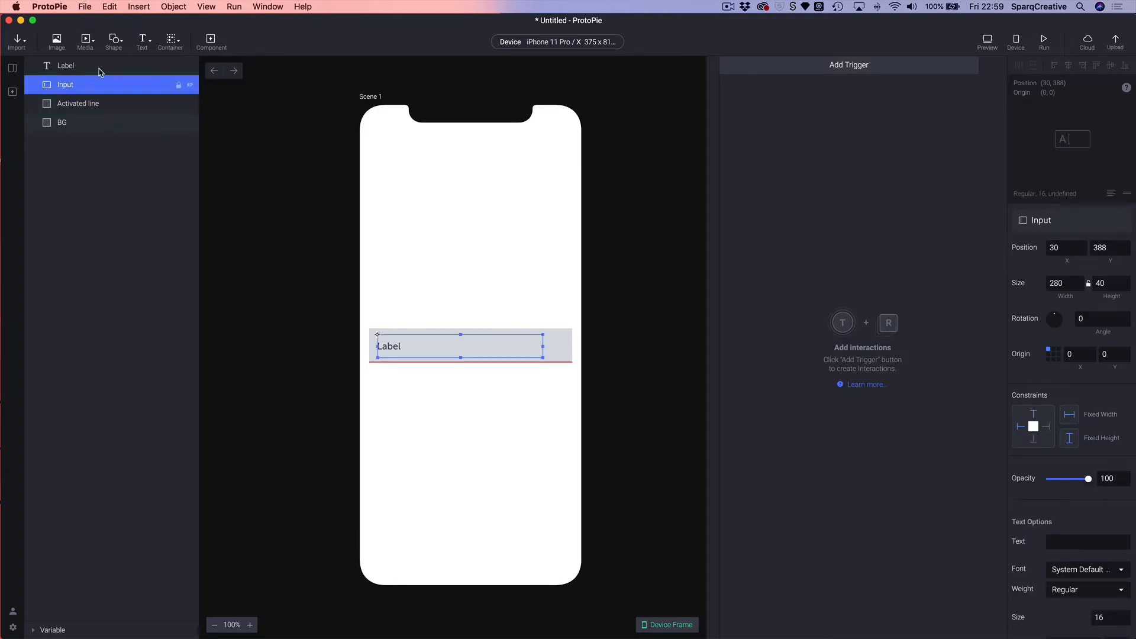
pyautogui.click(59, 67)
pyautogui.click(409, 421)
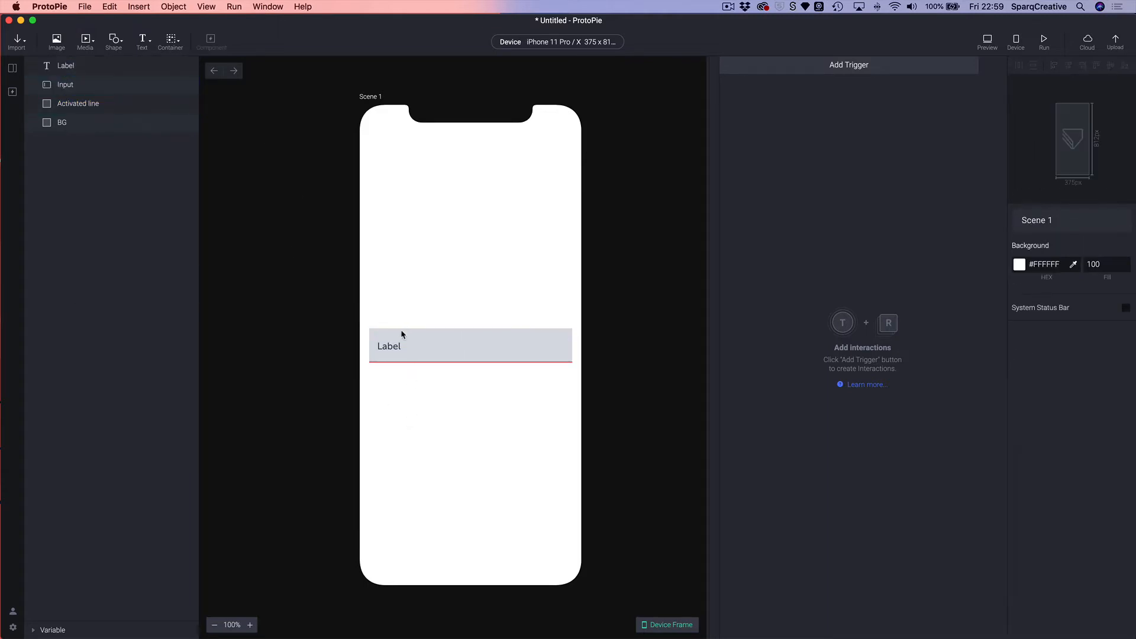
pyautogui.click(397, 345)
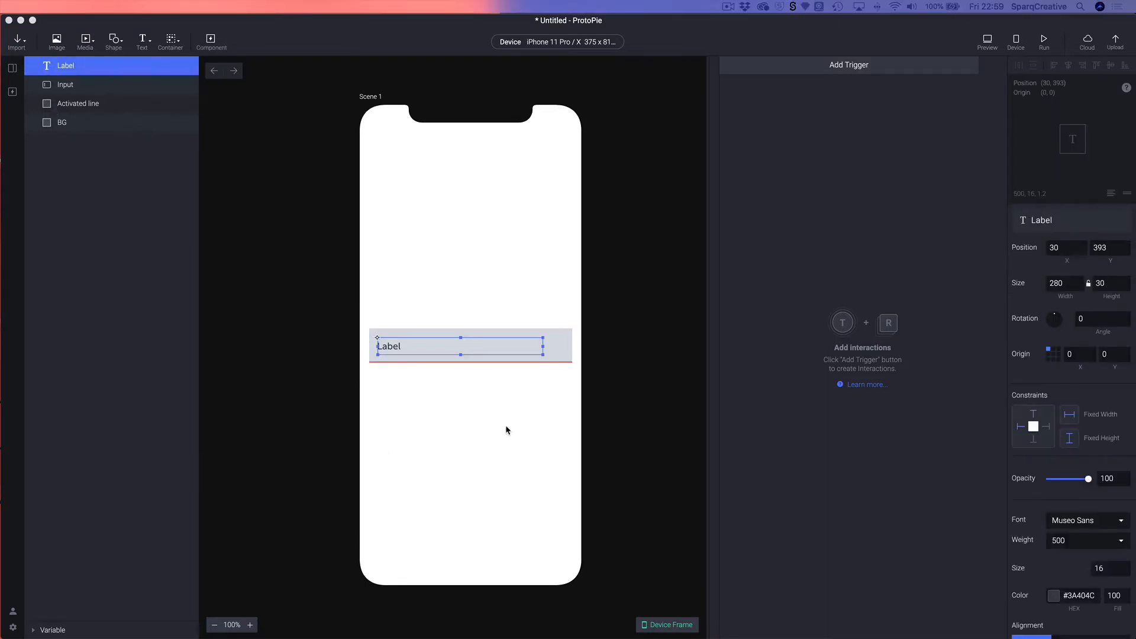
pyautogui.click(431, 319)
pyautogui.click(430, 318)
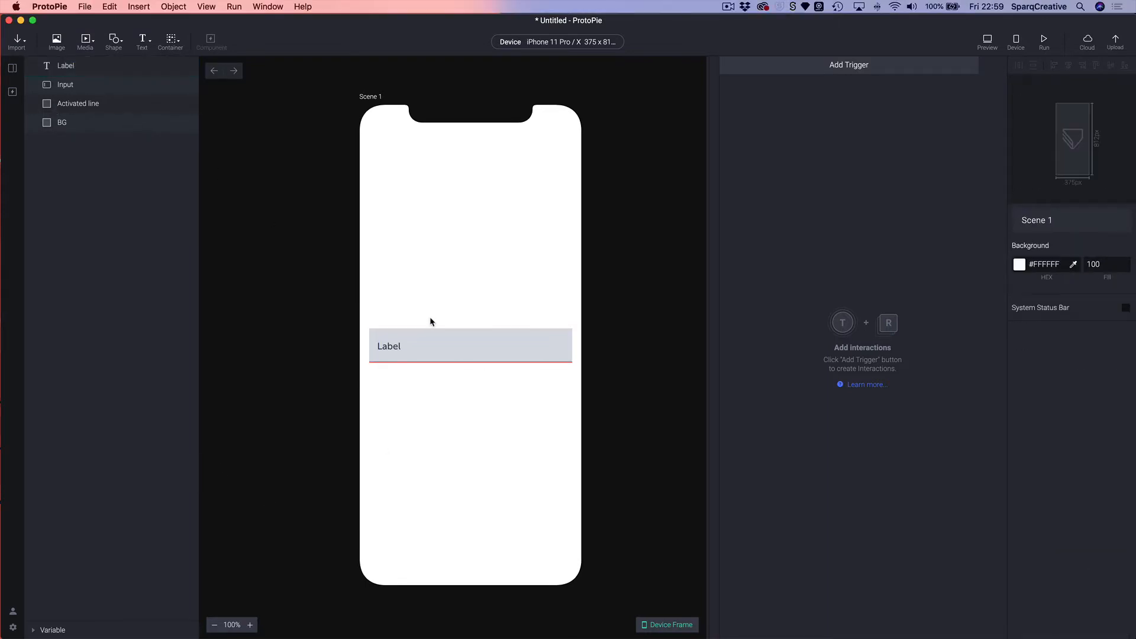
pyautogui.click(378, 346)
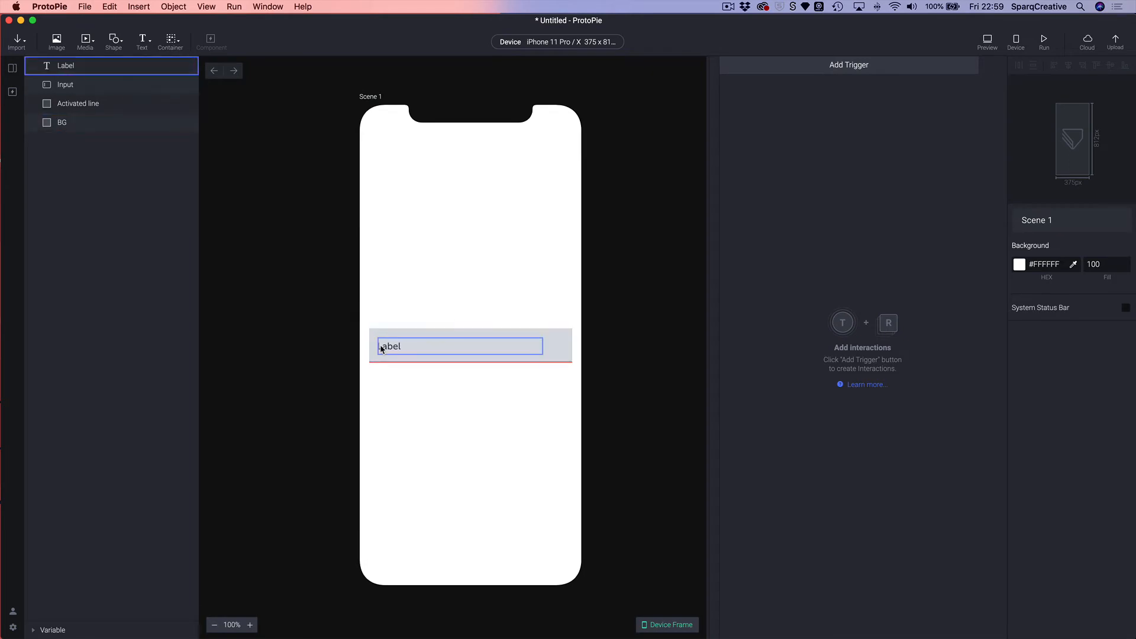
# Select the Label, Input, Activated line and BG layers together and convert them into a component
pyautogui.click(362, 325)
pyautogui.moveTo(408, 335); pyautogui.dragTo(617, 401)
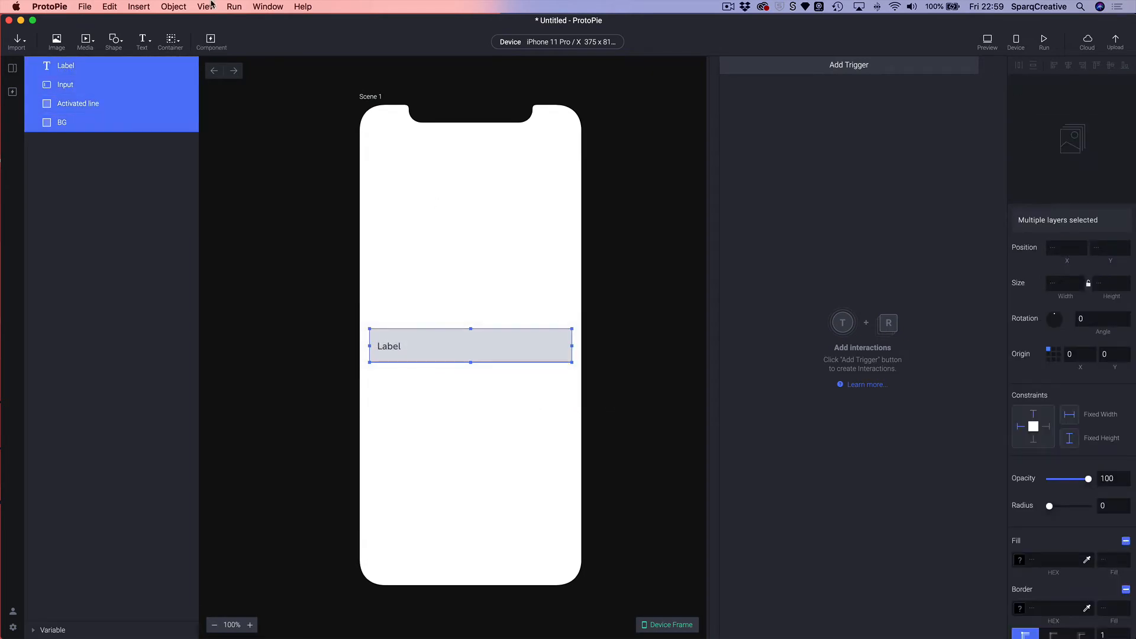
pyautogui.click(211, 41)
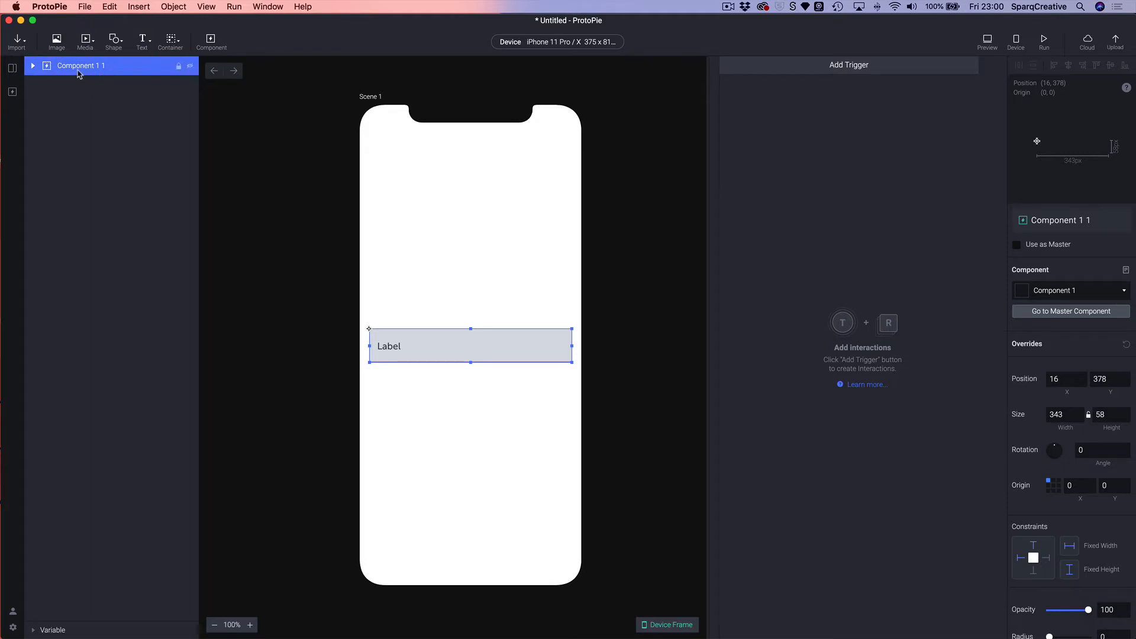
# Collapse the team, personal and public component libraries and rename the new local component as Text Input
pyautogui.doubleClick(101, 66)
pyautogui.click(103, 66)
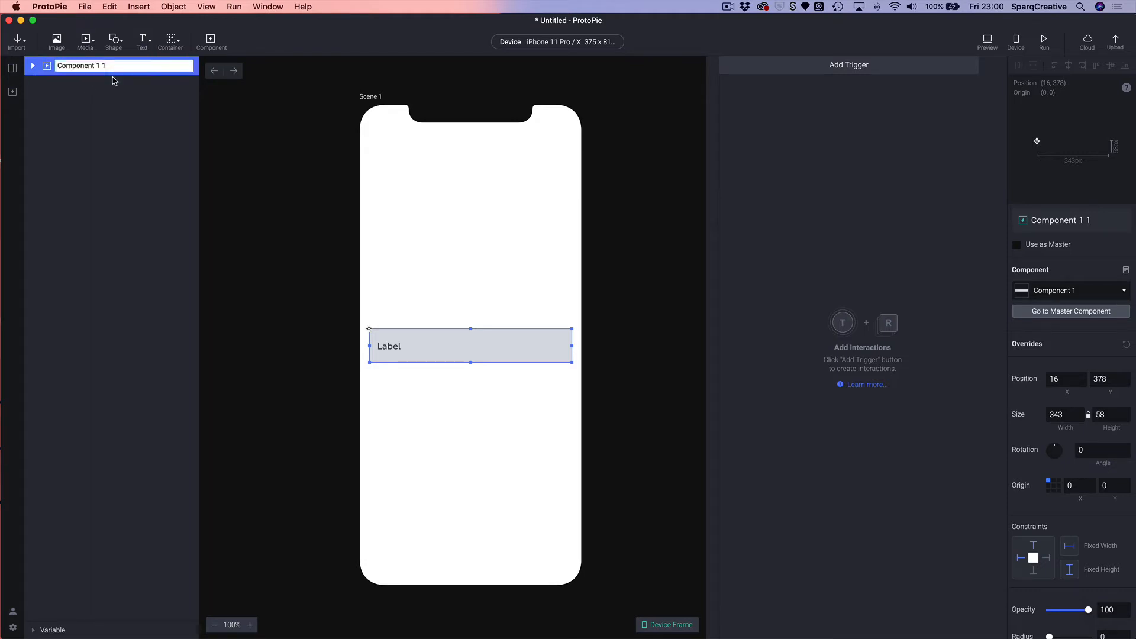
pyautogui.click(13, 93)
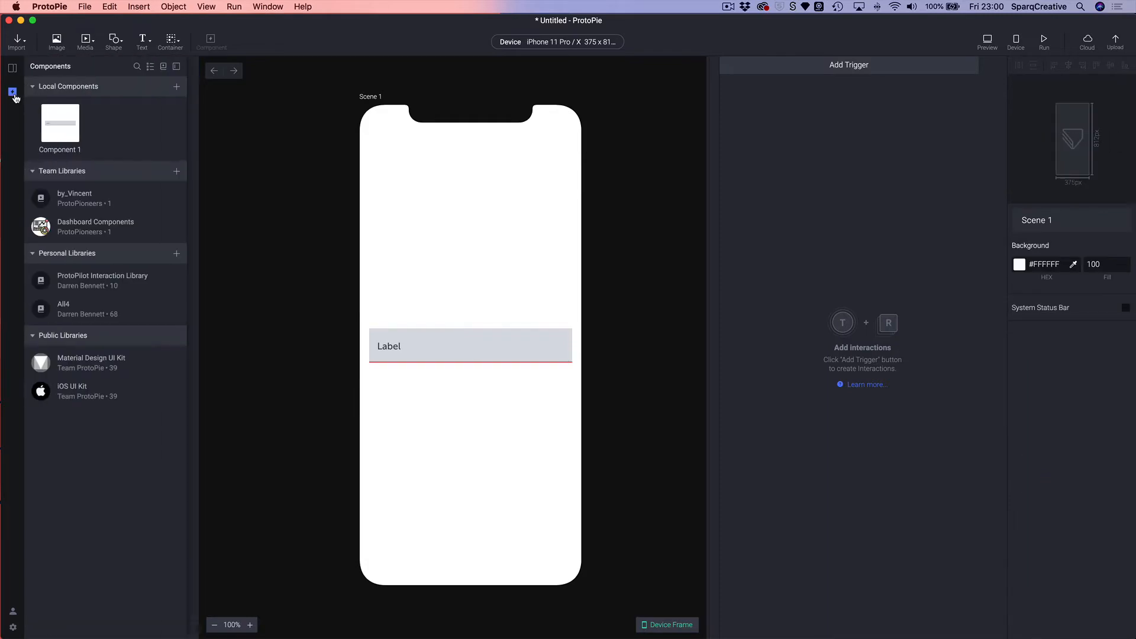
pyautogui.rightClick(33, 170)
pyautogui.click(104, 406)
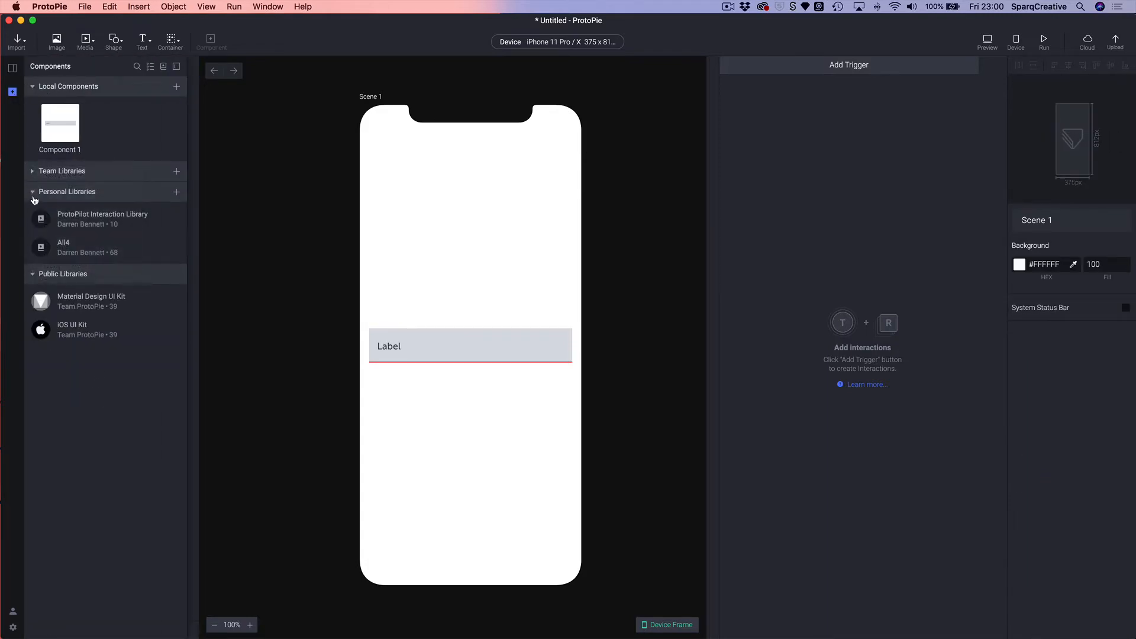
pyautogui.click(32, 193)
pyautogui.click(32, 213)
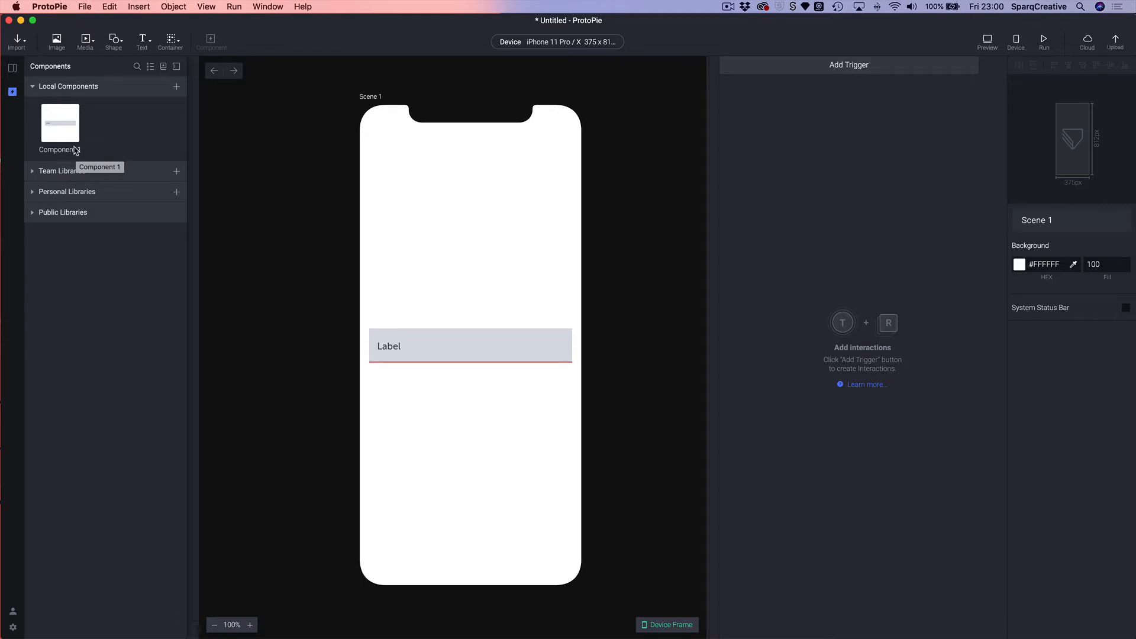
pyautogui.doubleClick(53, 151)
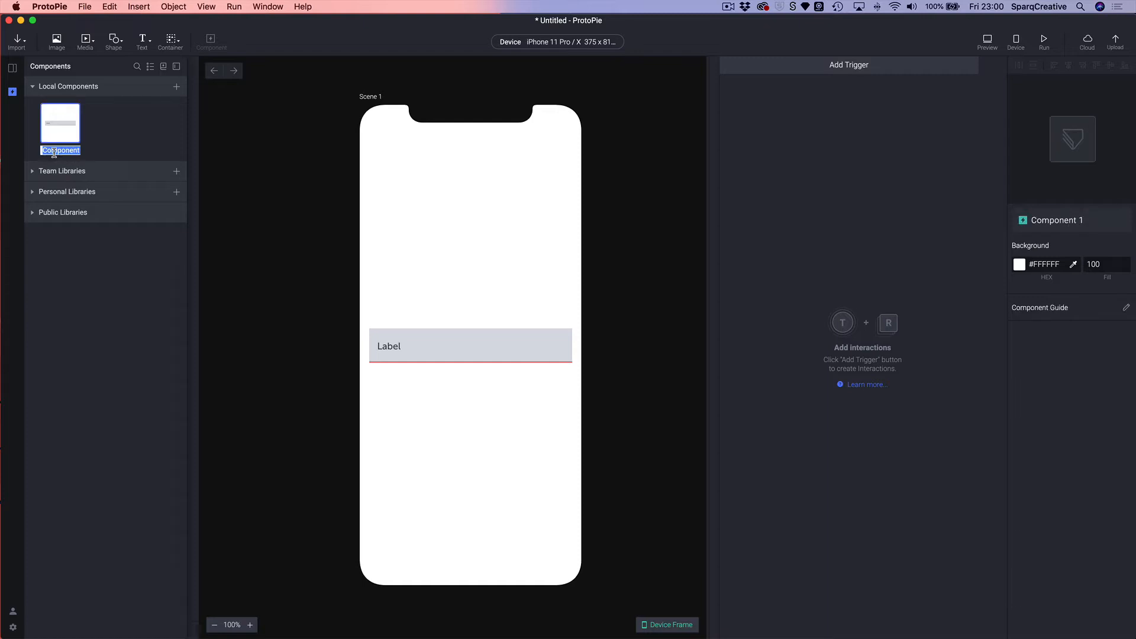
pyautogui.write('Text Input')
pyautogui.press('Return')
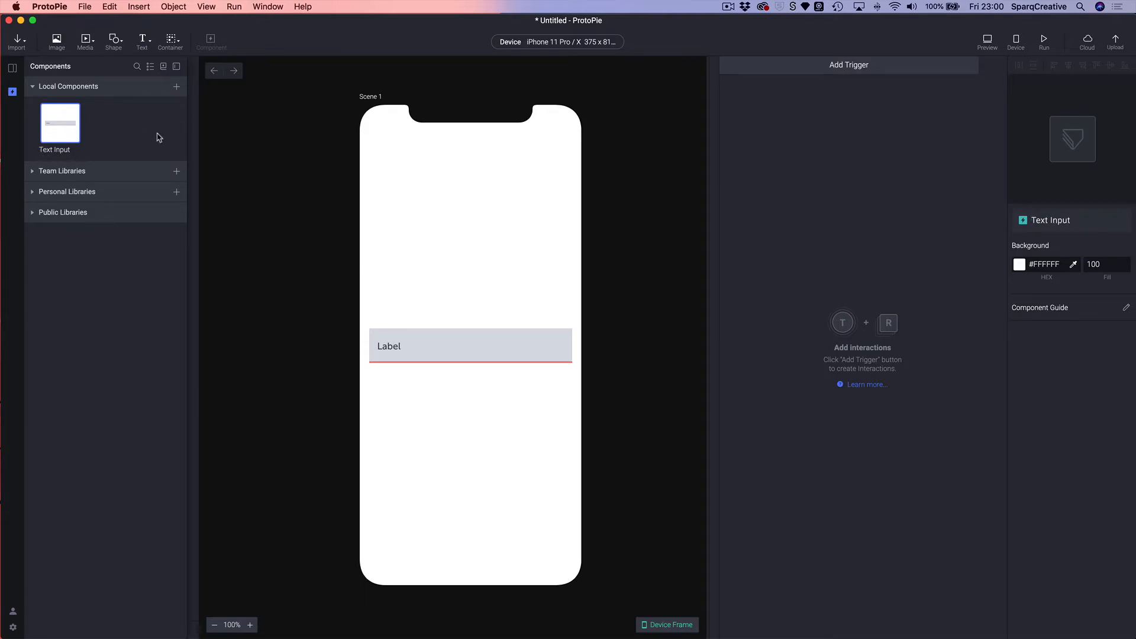
# Open the Text Input master component for editing and expand its layer list and the variables area
pyautogui.rightClick(64, 135)
pyautogui.click(64, 135)
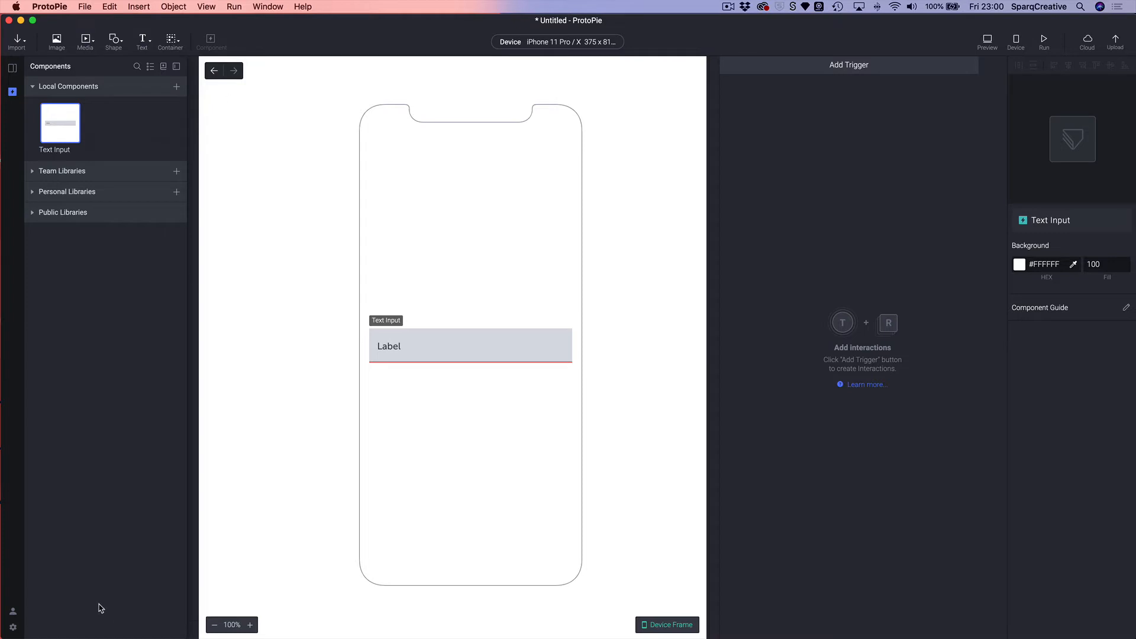
pyautogui.click(12, 71)
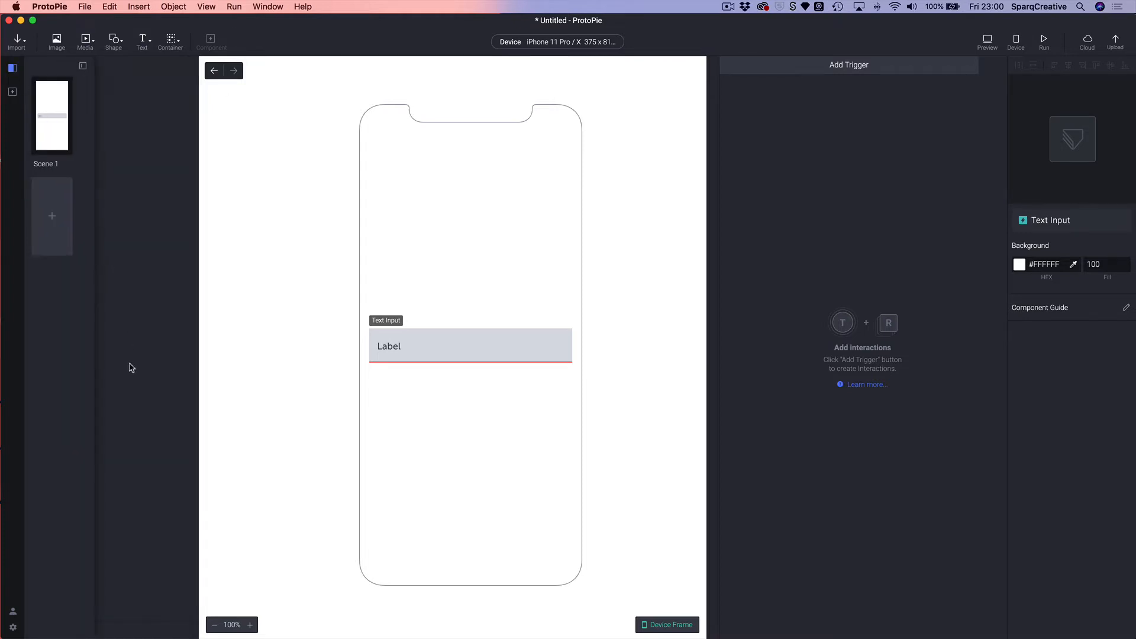
pyautogui.click(33, 630)
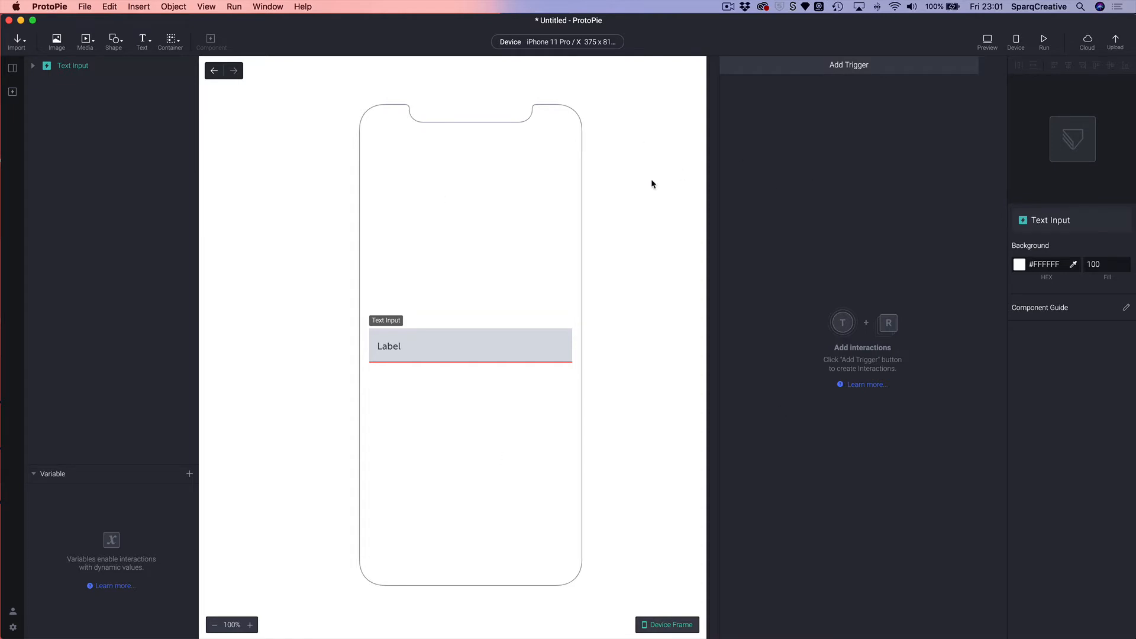
pyautogui.click(33, 66)
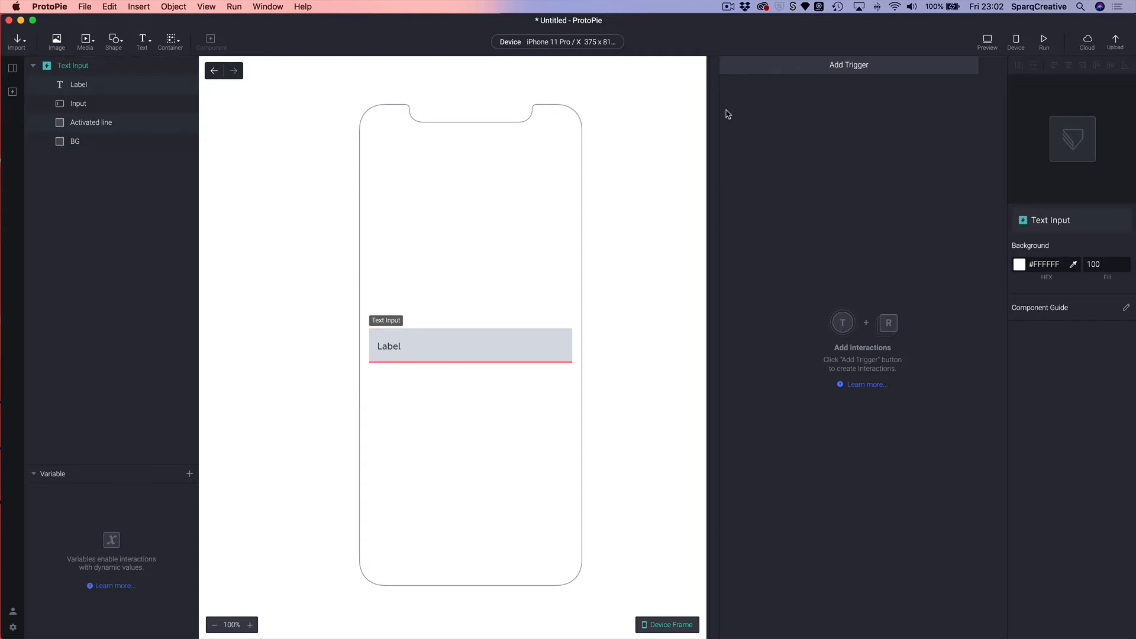
# Add a Focus trigger for the Input layer, keep it set to Focus In and rename it Focus In
pyautogui.click(824, 71)
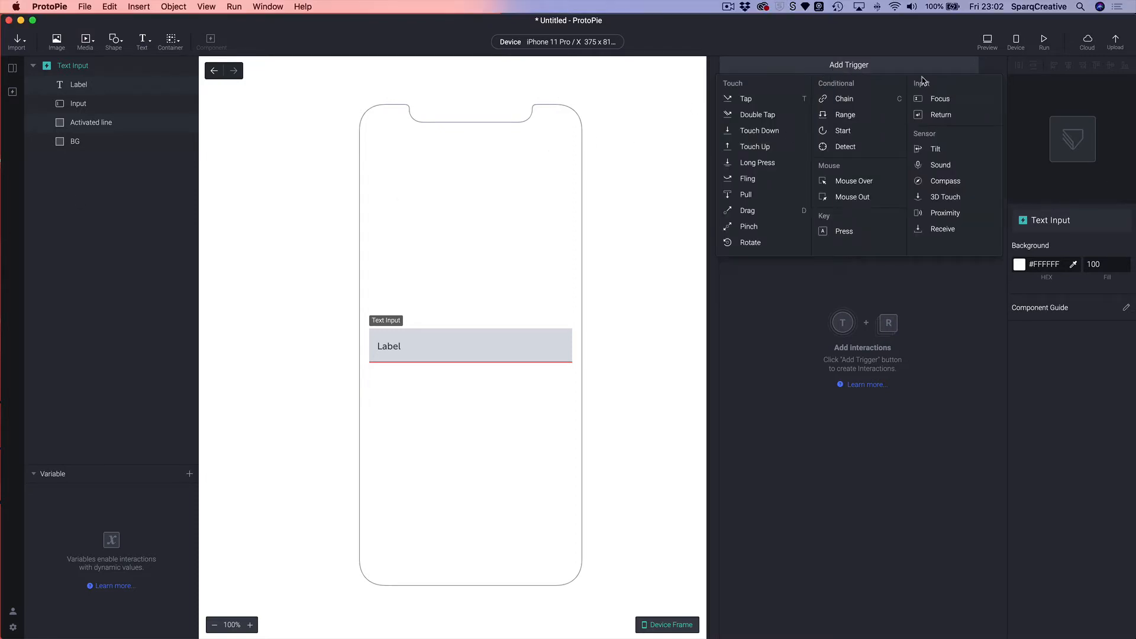
pyautogui.click(924, 105)
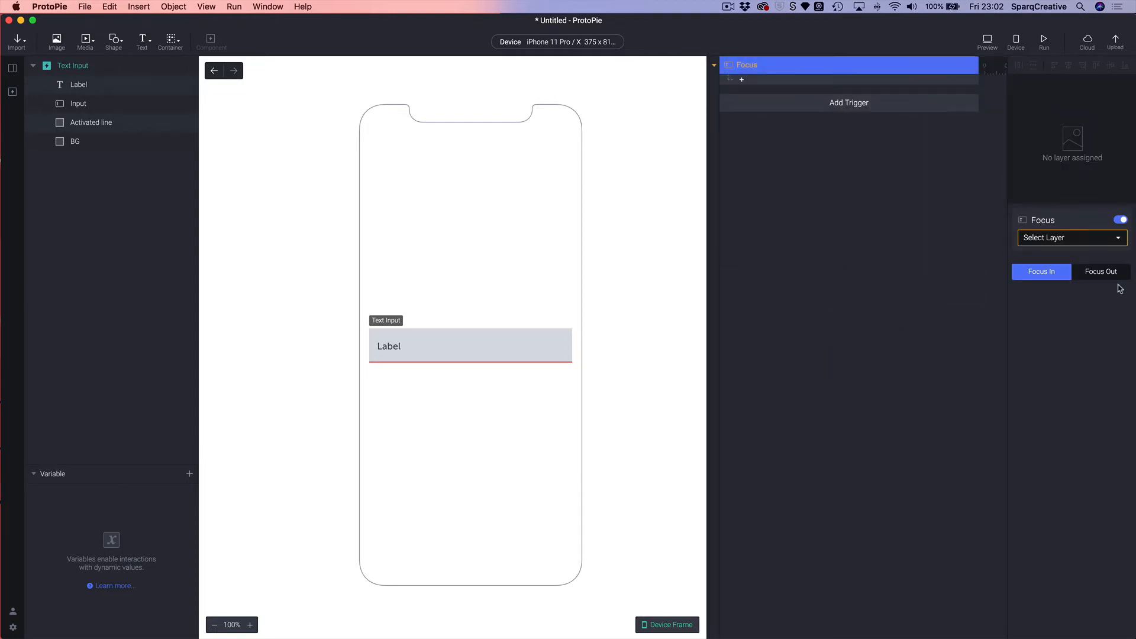
pyautogui.click(1052, 240)
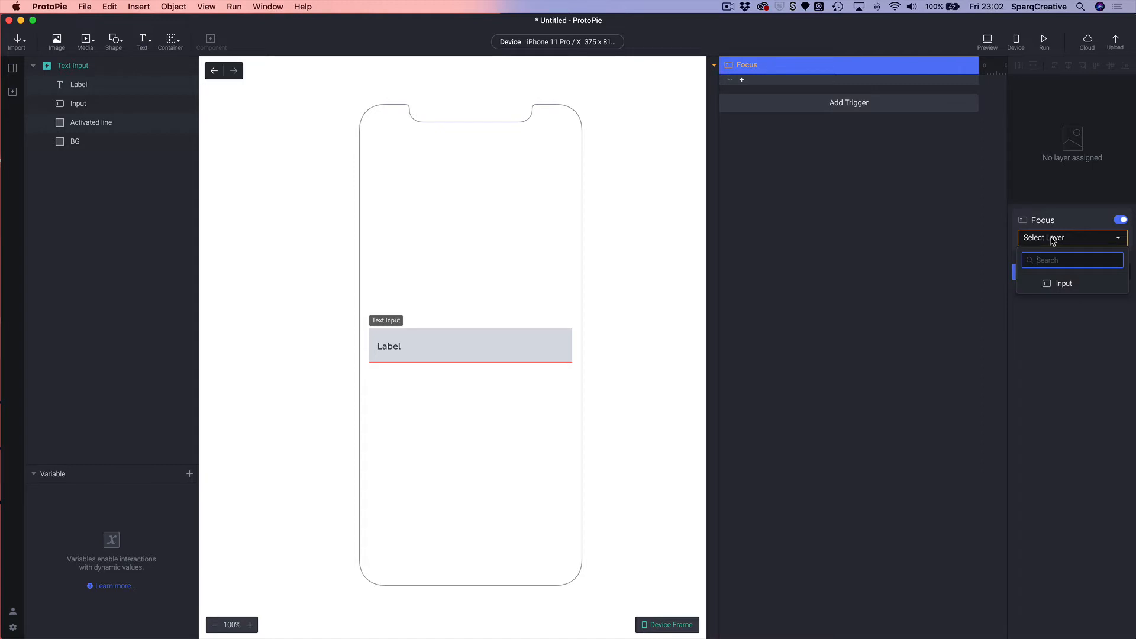
pyautogui.click(1053, 285)
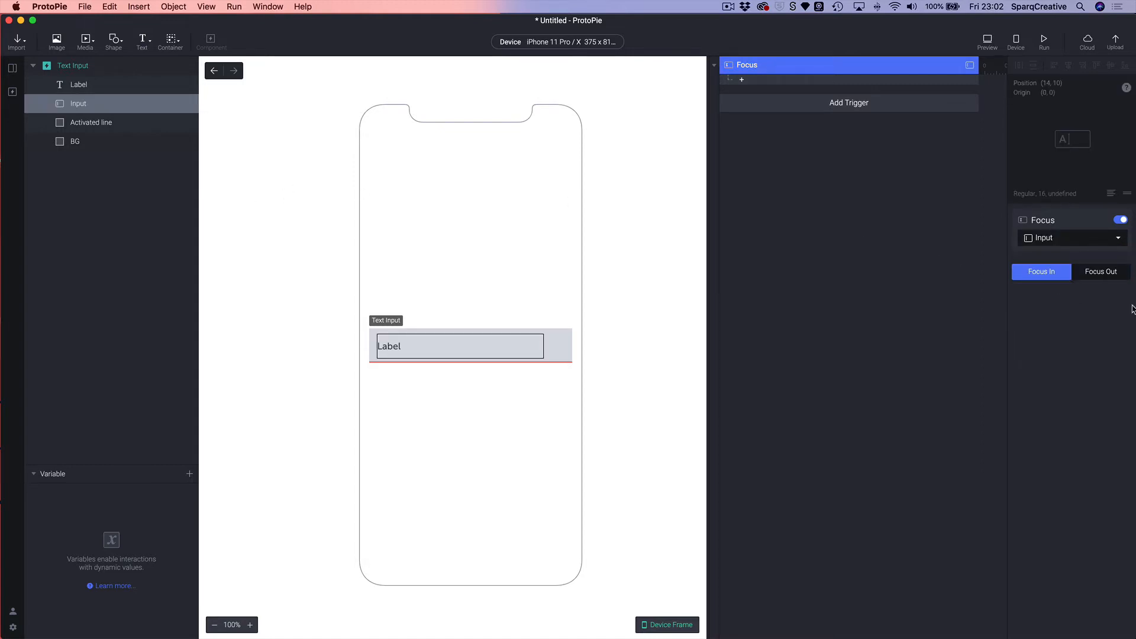
pyautogui.click(1063, 246)
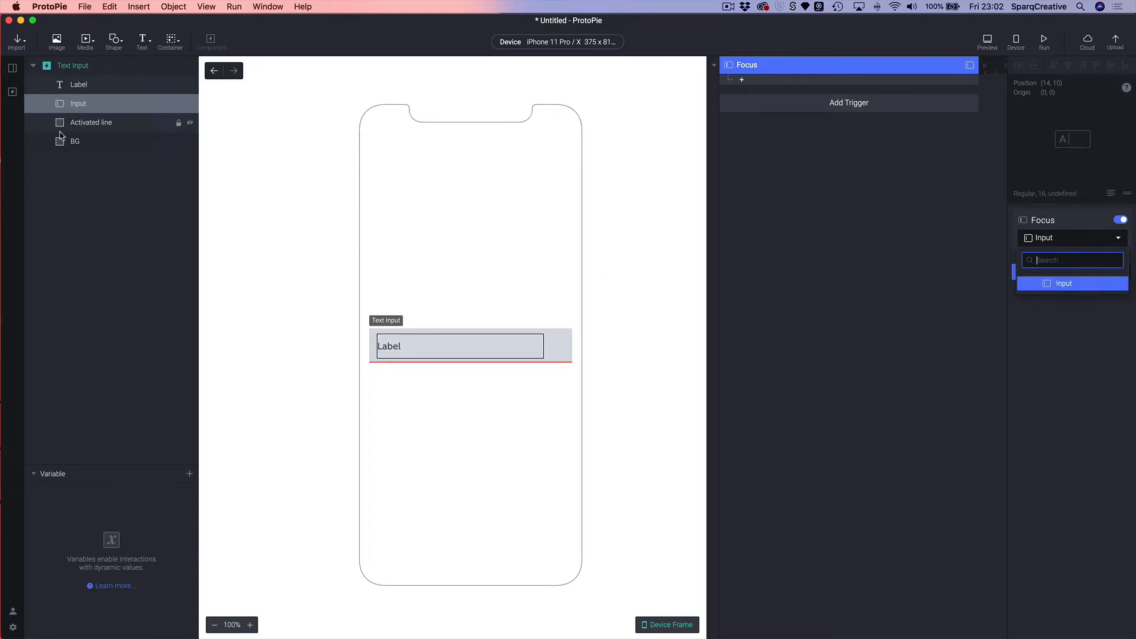
pyautogui.click(1064, 285)
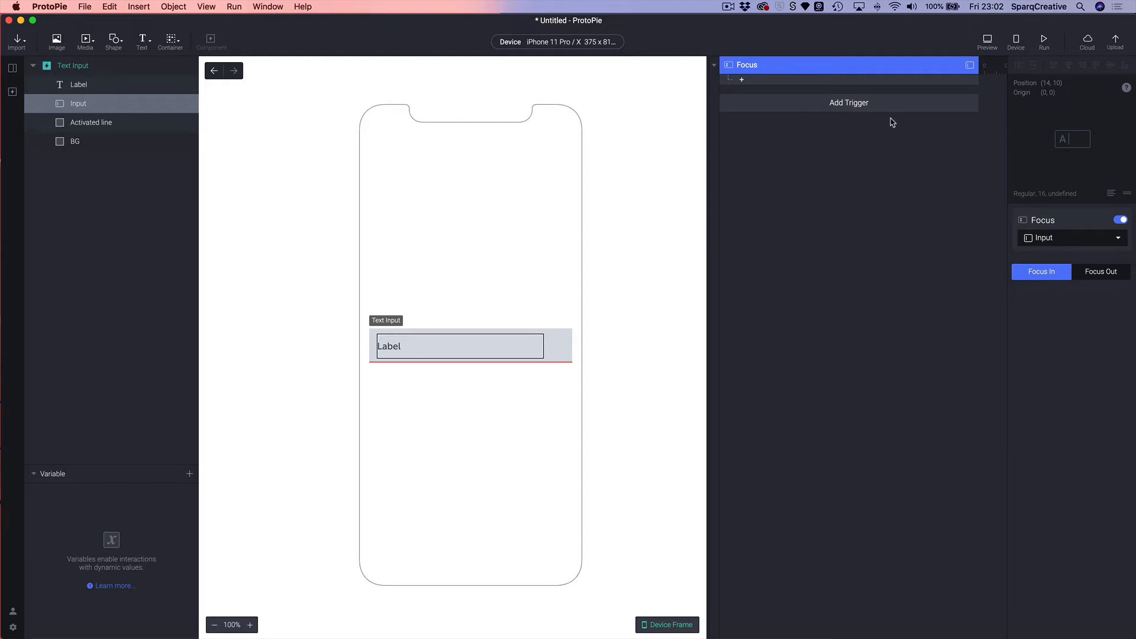
pyautogui.doubleClick(768, 65)
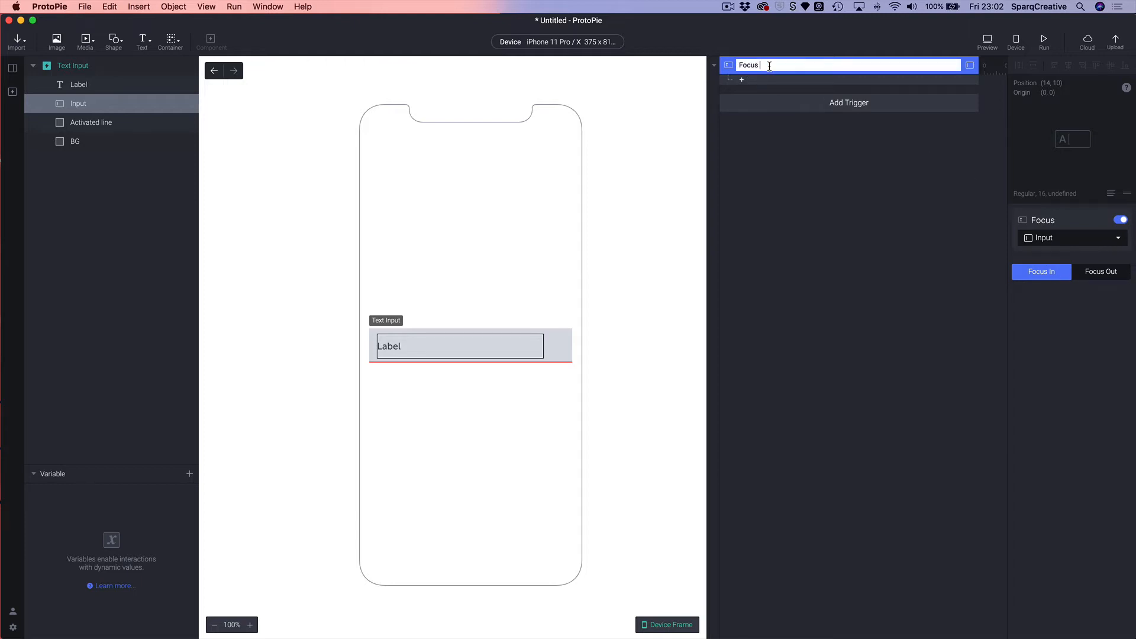
pyautogui.press('Return')
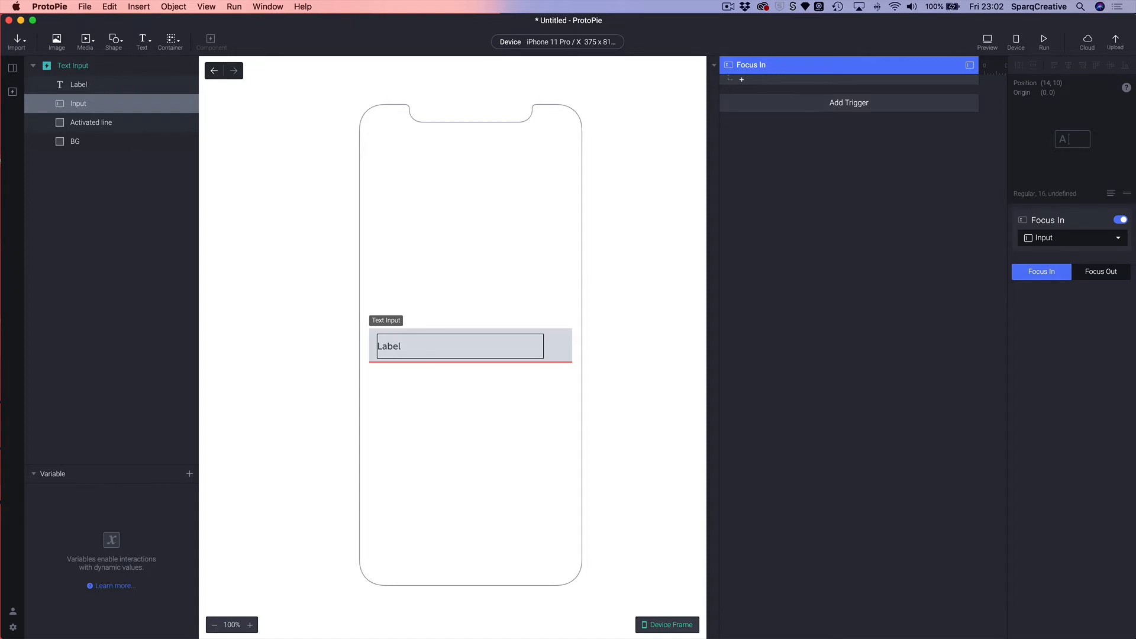
# Position the Label layer at X 16, Y 20 inside the component
pyautogui.click(68, 88)
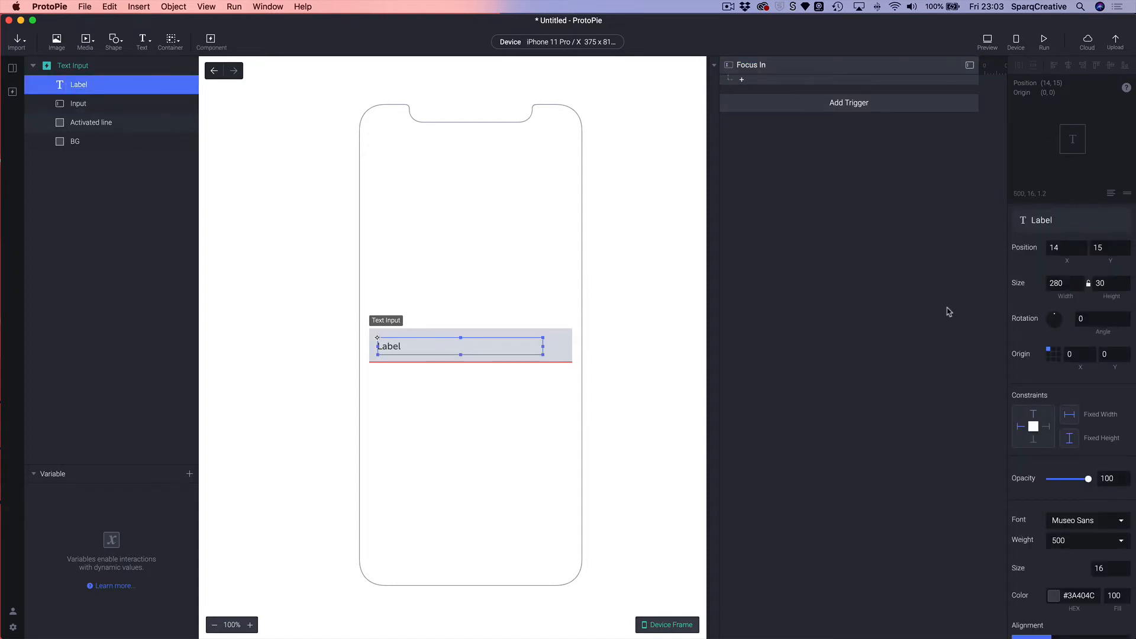
pyautogui.click(1061, 248)
pyautogui.write('16')
pyautogui.press('Return')
pyautogui.click(1107, 249)
pyautogui.write('20')
pyautogui.press('Return')
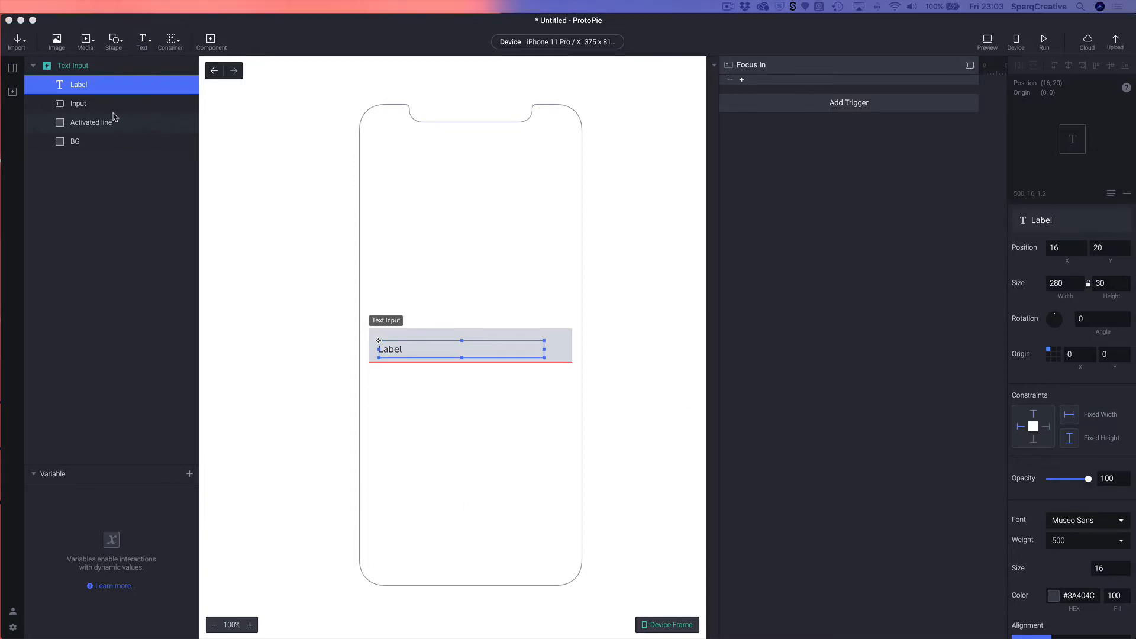
# Position the Input layer at X 16, Y 20 so that it shares the label's origin, and deselect it
pyautogui.click(78, 108)
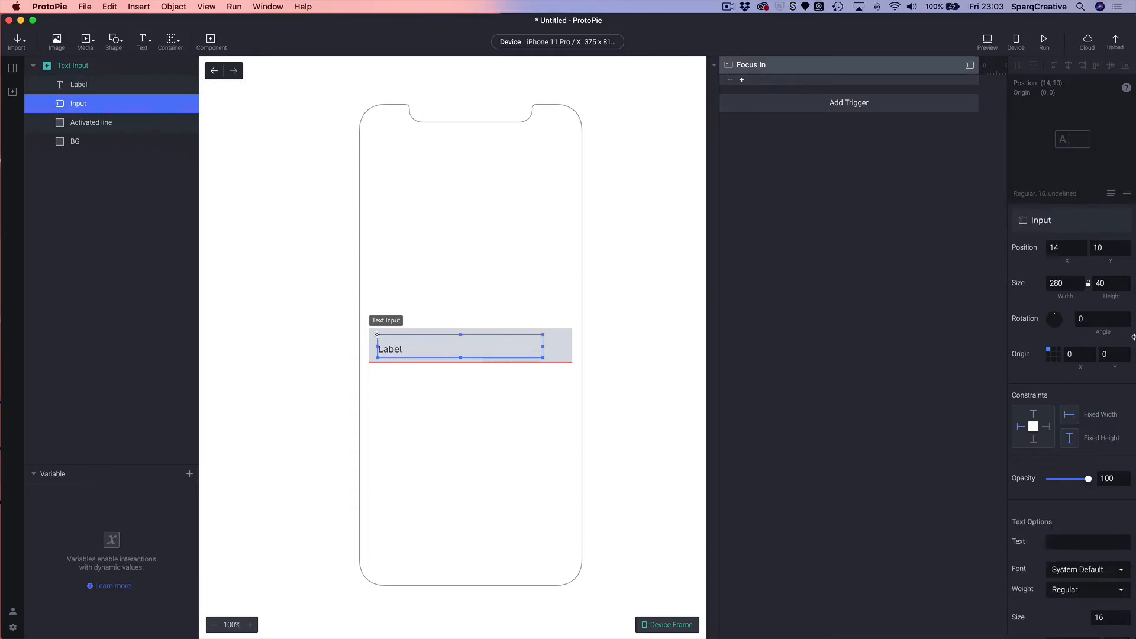
pyautogui.click(1065, 248)
pyautogui.write('16')
pyautogui.press('Return')
pyautogui.click(1090, 250)
pyautogui.write('20')
pyautogui.press('Return')
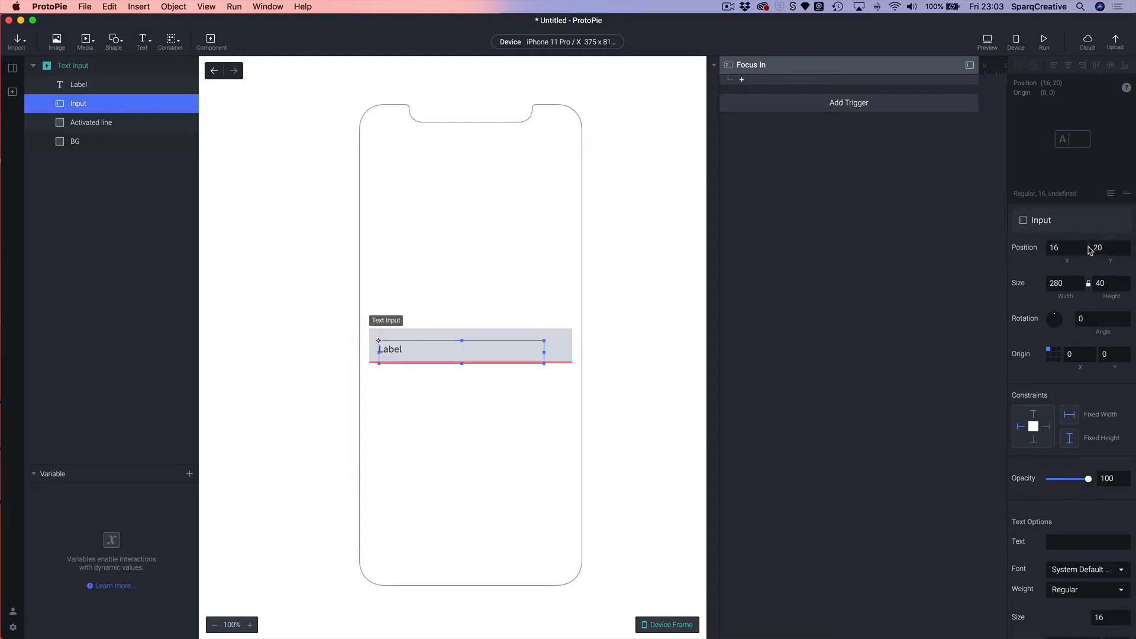
pyautogui.click(499, 416)
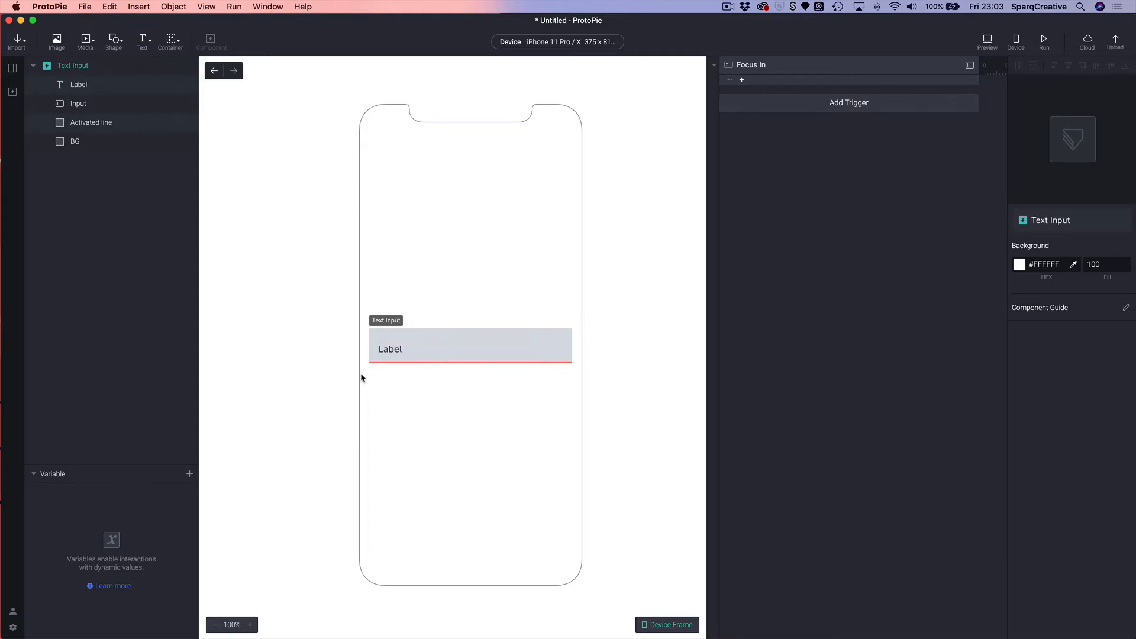
# Add a Move response for the Label layer under the Focus In trigger, moving it to Y 8
pyautogui.click(391, 353)
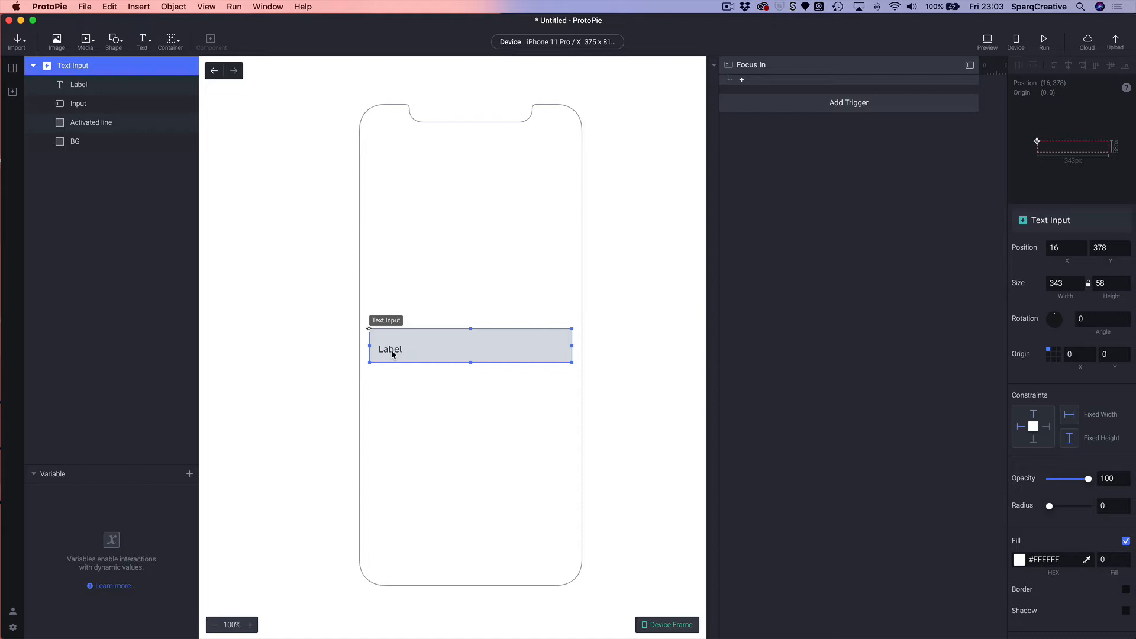
pyautogui.click(59, 89)
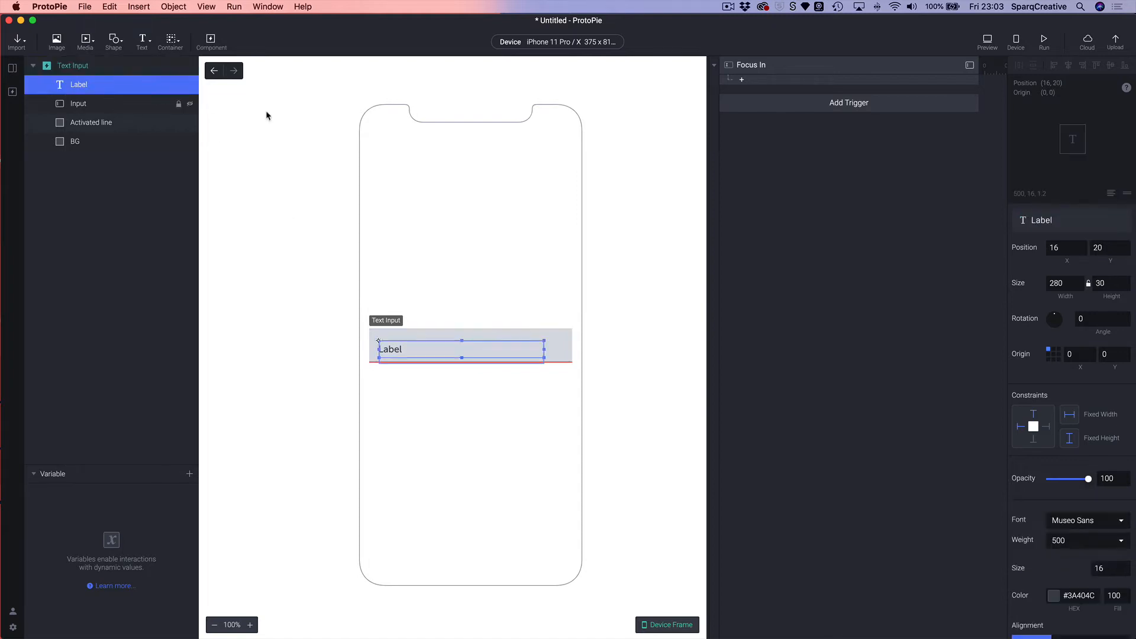
pyautogui.click(762, 83)
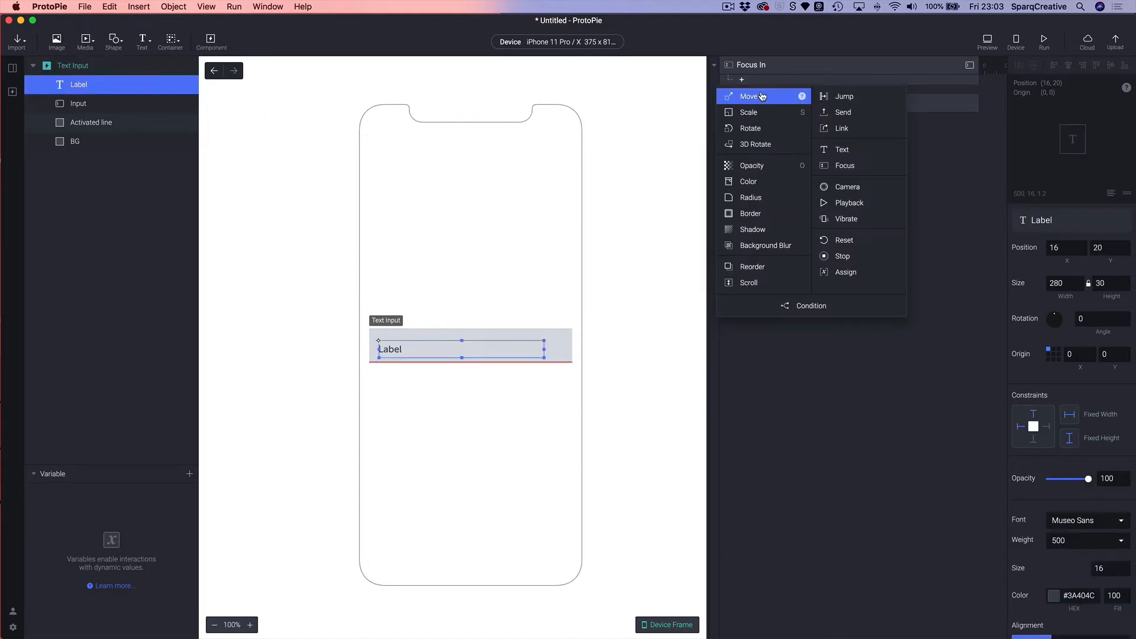
pyautogui.click(762, 95)
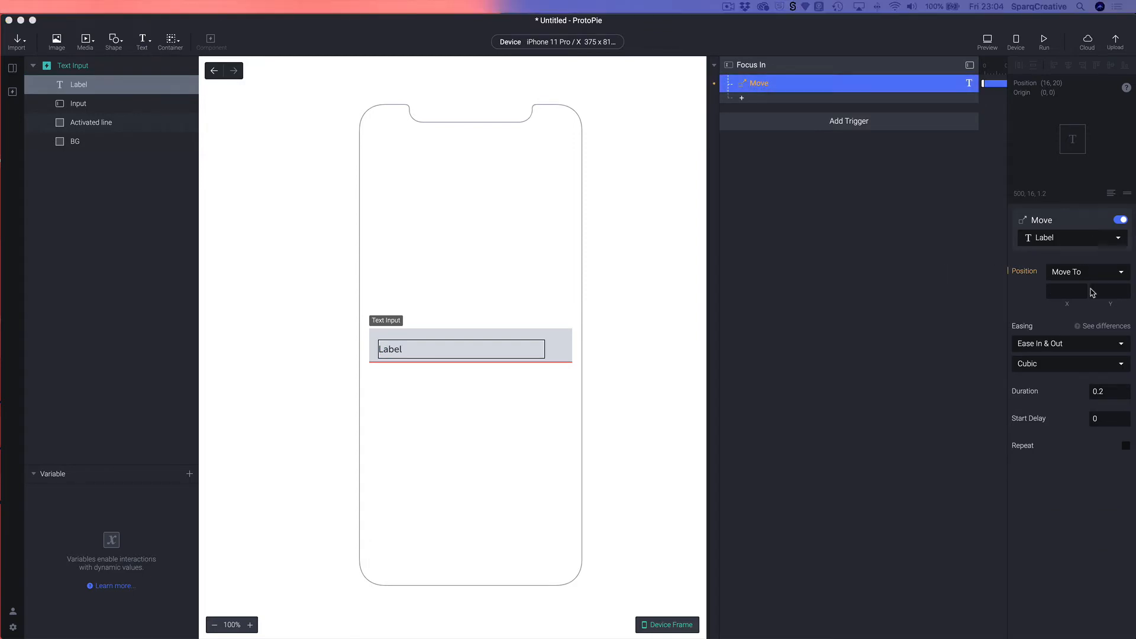
pyautogui.click(1109, 298)
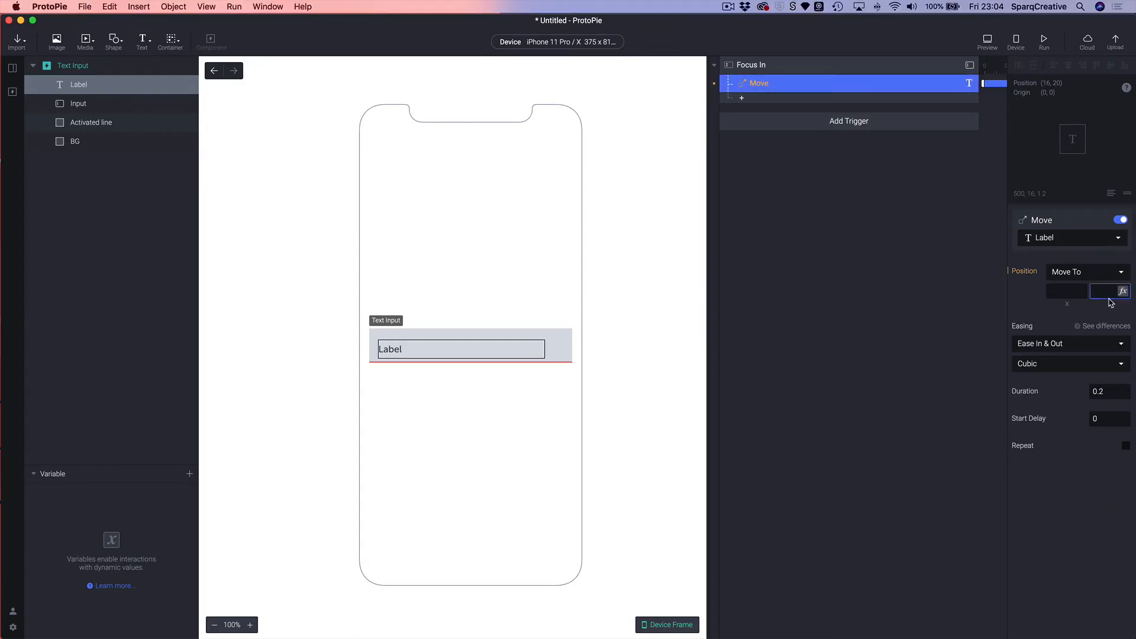
pyautogui.press('Return')
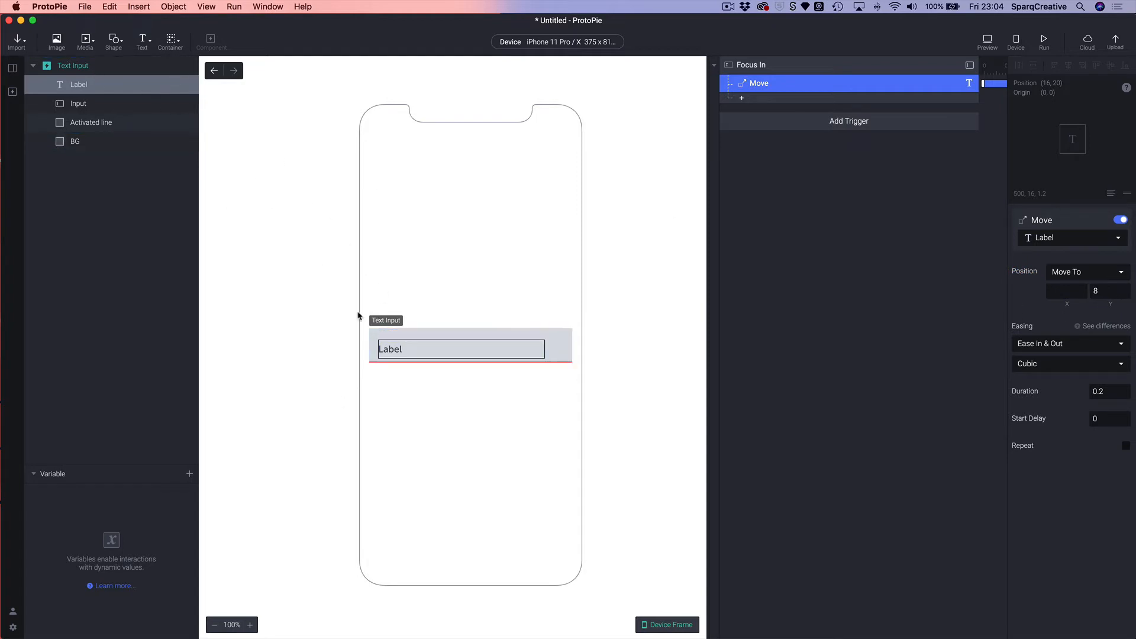
# Check the positions of the component and its Label layer and open a preview of the prototype
pyautogui.click(48, 68)
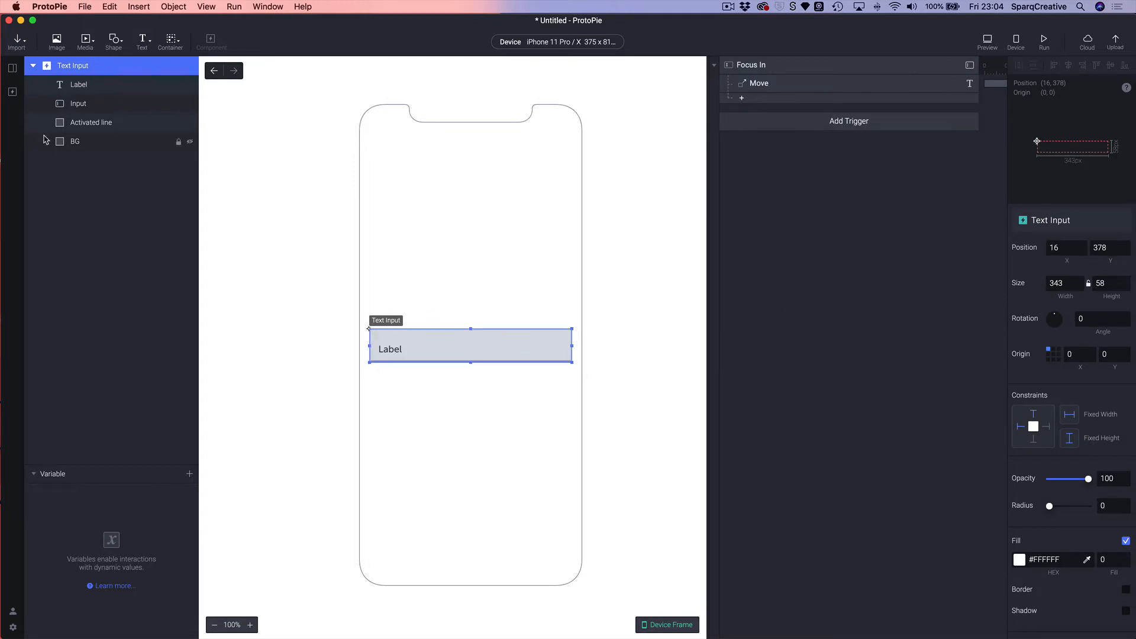
pyautogui.click(74, 86)
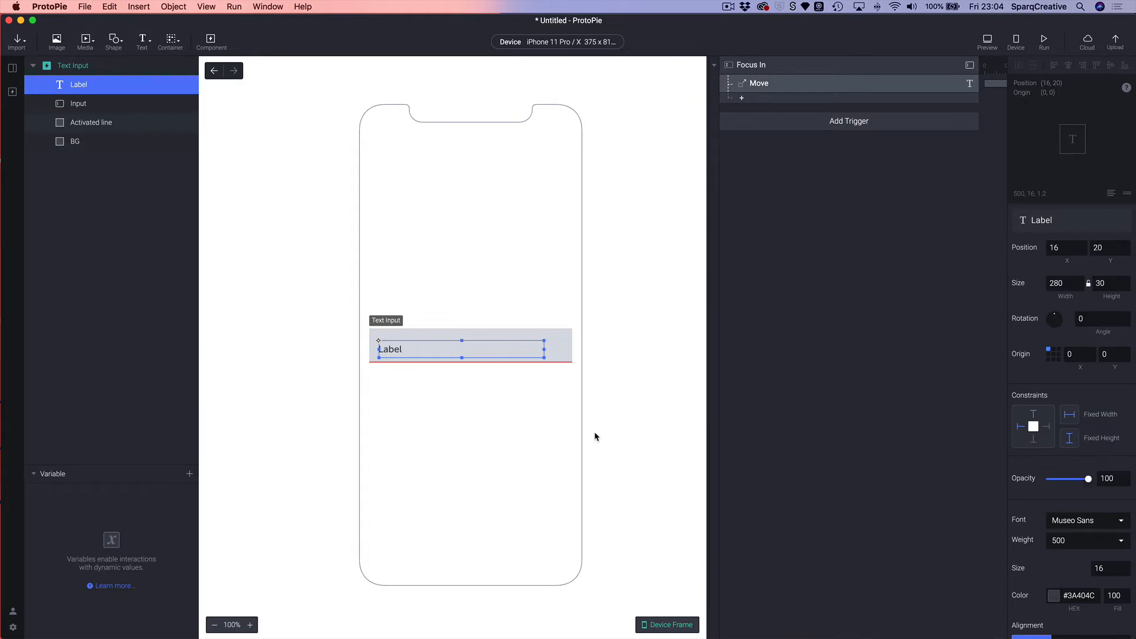
pyautogui.click(421, 372)
pyautogui.click(388, 350)
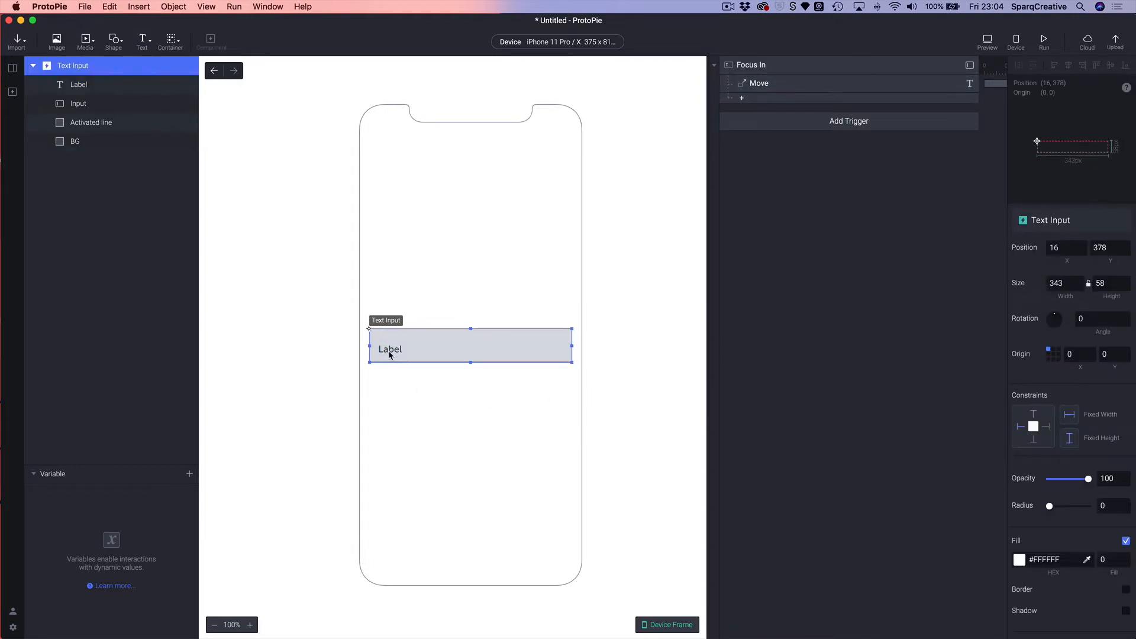
pyautogui.click(989, 42)
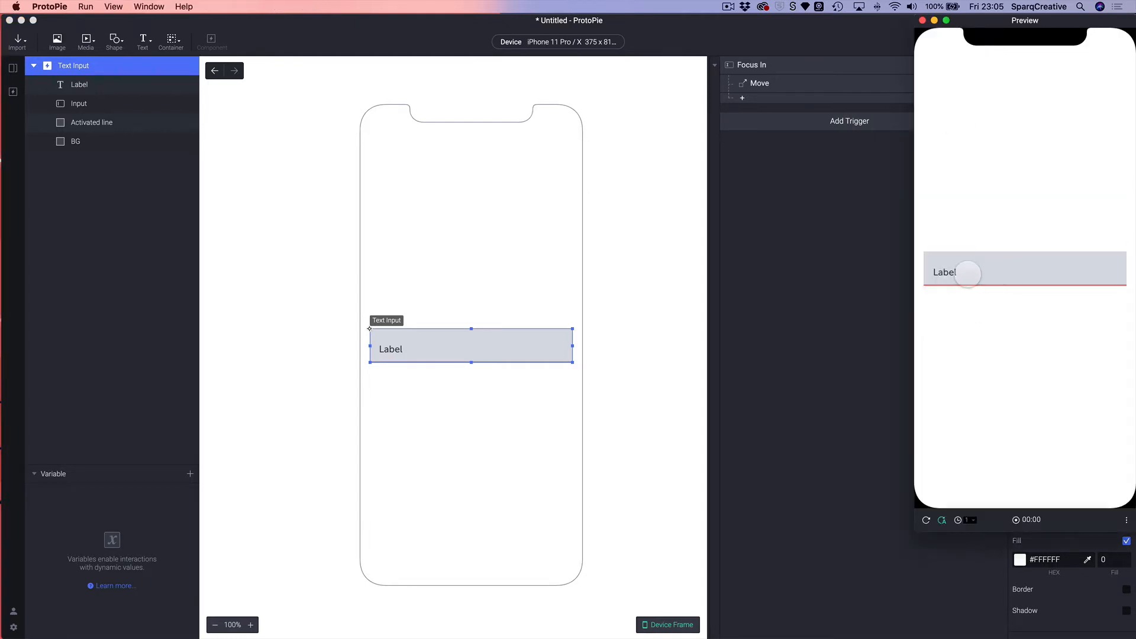
# Make lower layers touchable through the Label layer
pyautogui.click(431, 208)
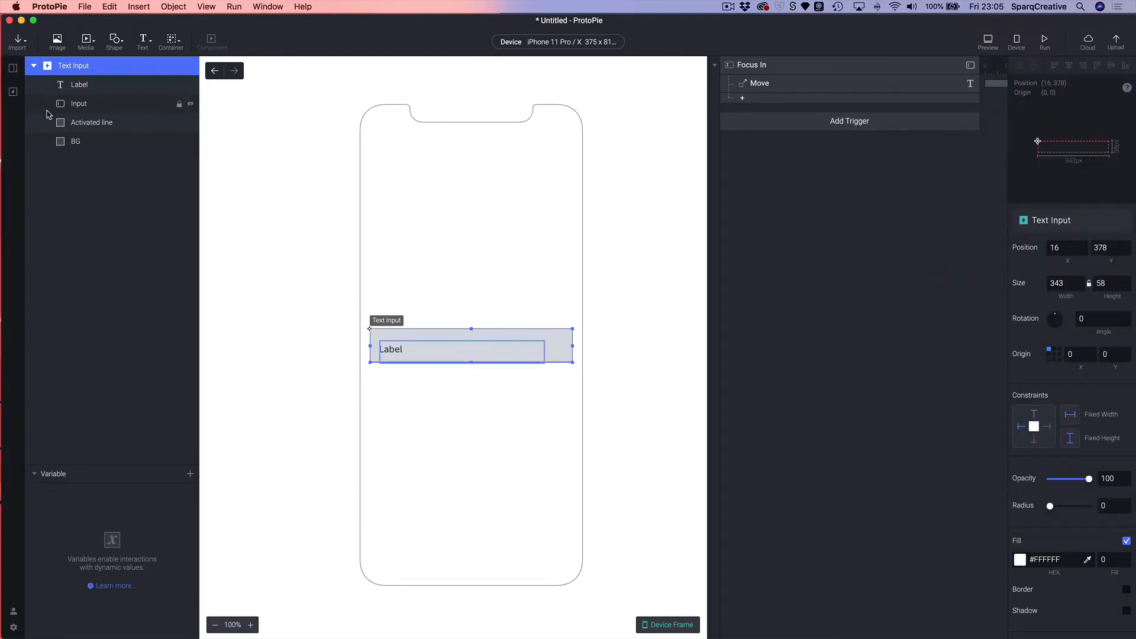
pyautogui.click(72, 83)
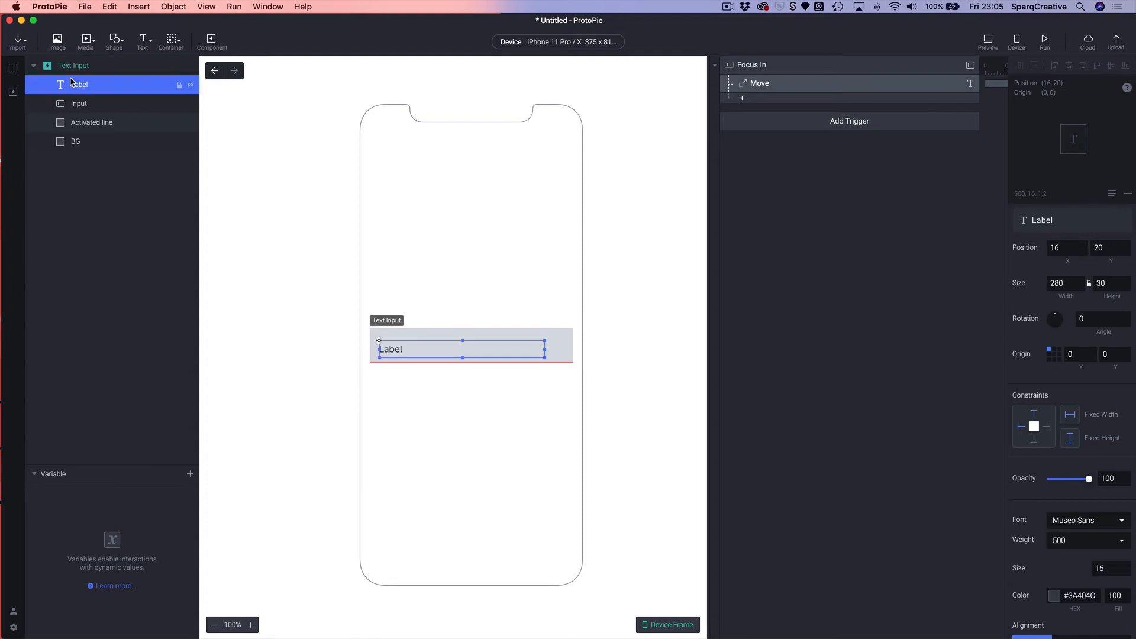
pyautogui.click(73, 108)
pyautogui.click(74, 87)
pyautogui.scroll(-5, 1082, 505)
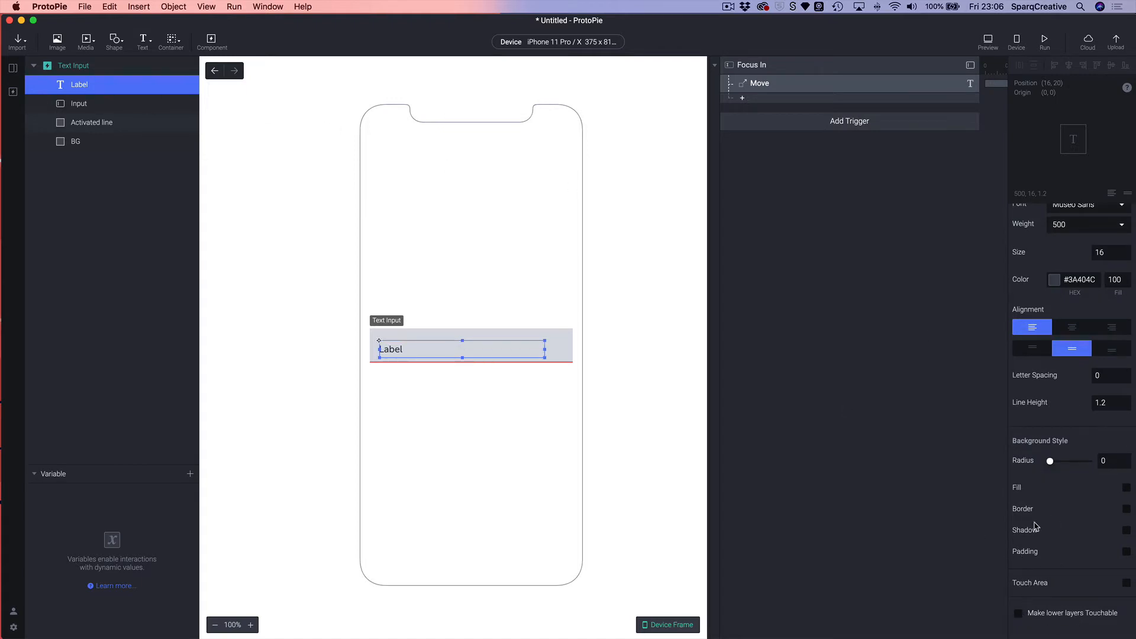
pyautogui.click(1018, 616)
pyautogui.moveTo(980, 638)
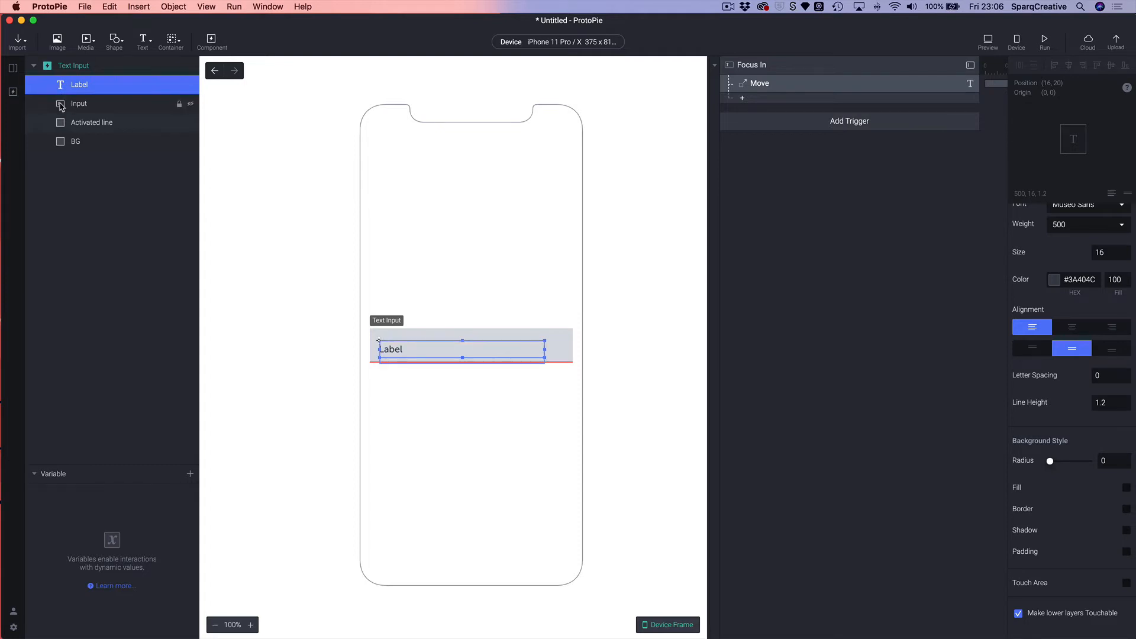
# Preview the prototype and focus the text field to test the label's move animation
pyautogui.click(985, 43)
pyautogui.click(977, 275)
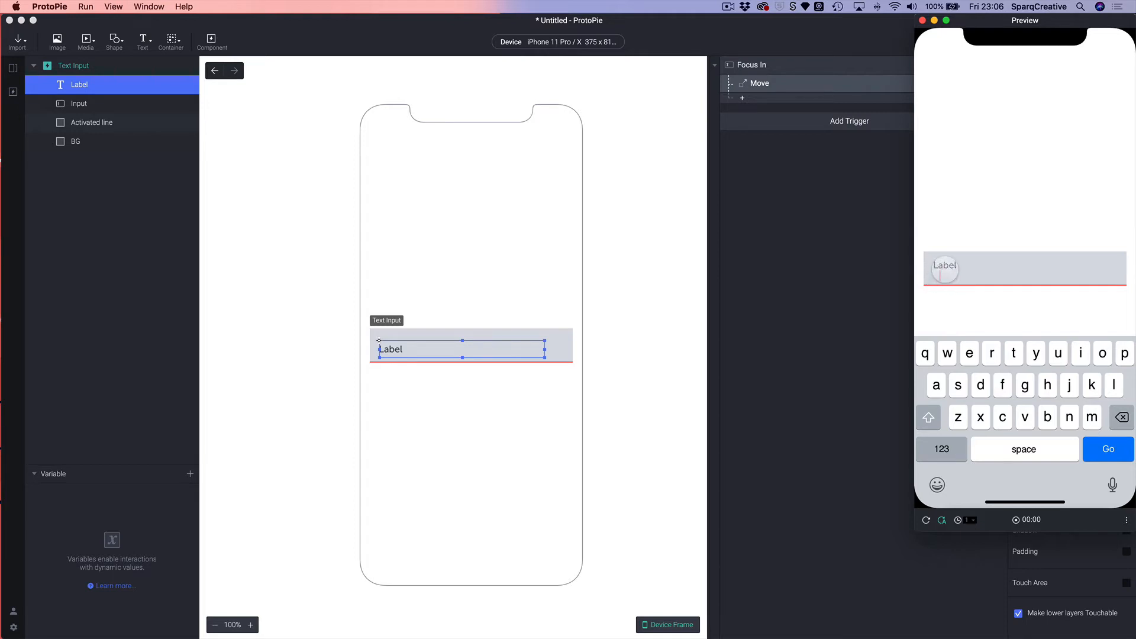
pyautogui.click(284, 157)
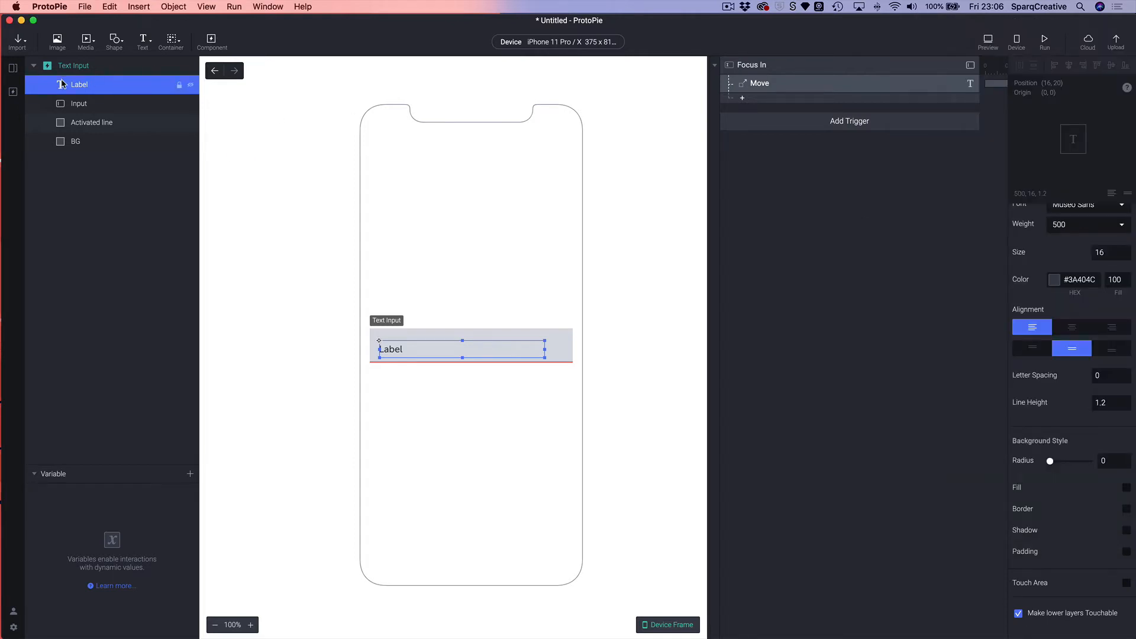
pyautogui.press('super+p')
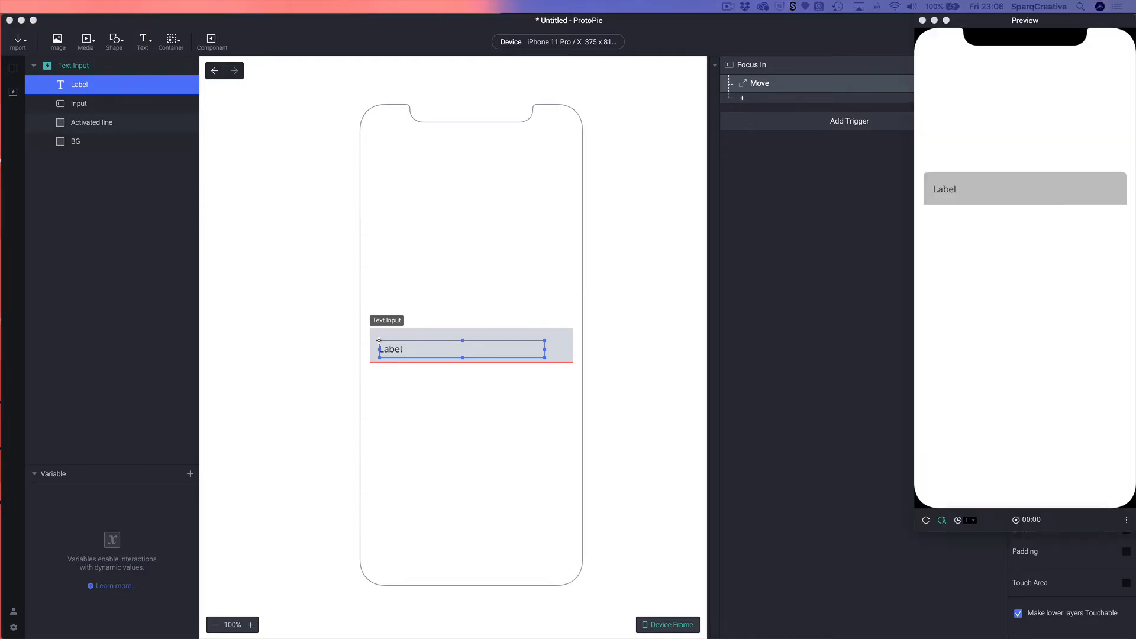
pyautogui.click(924, 21)
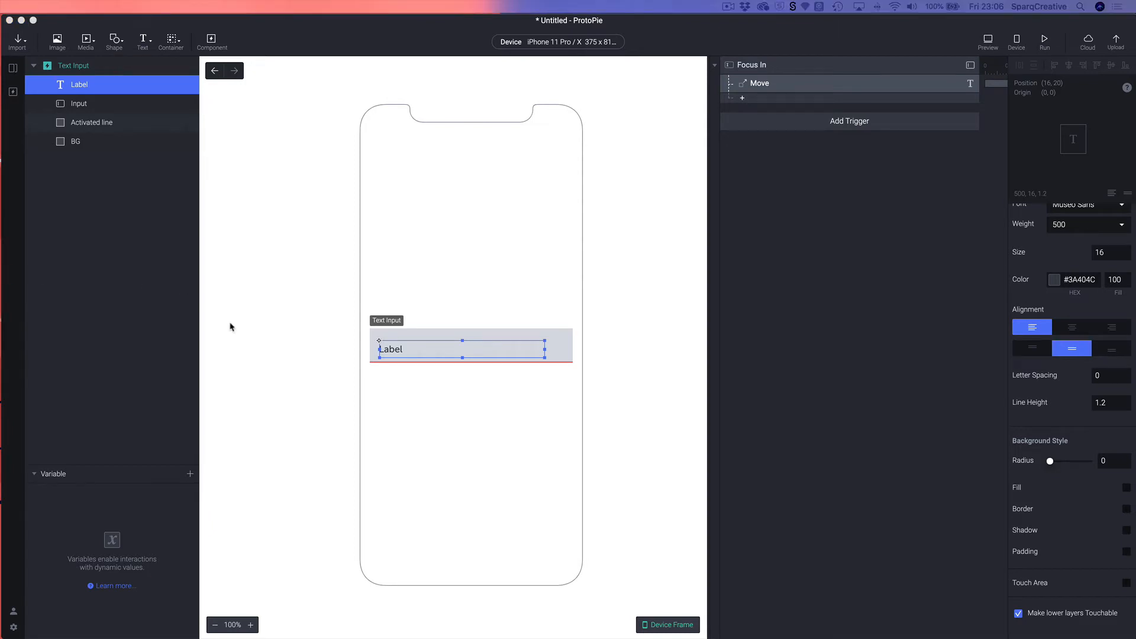
pyautogui.click(513, 452)
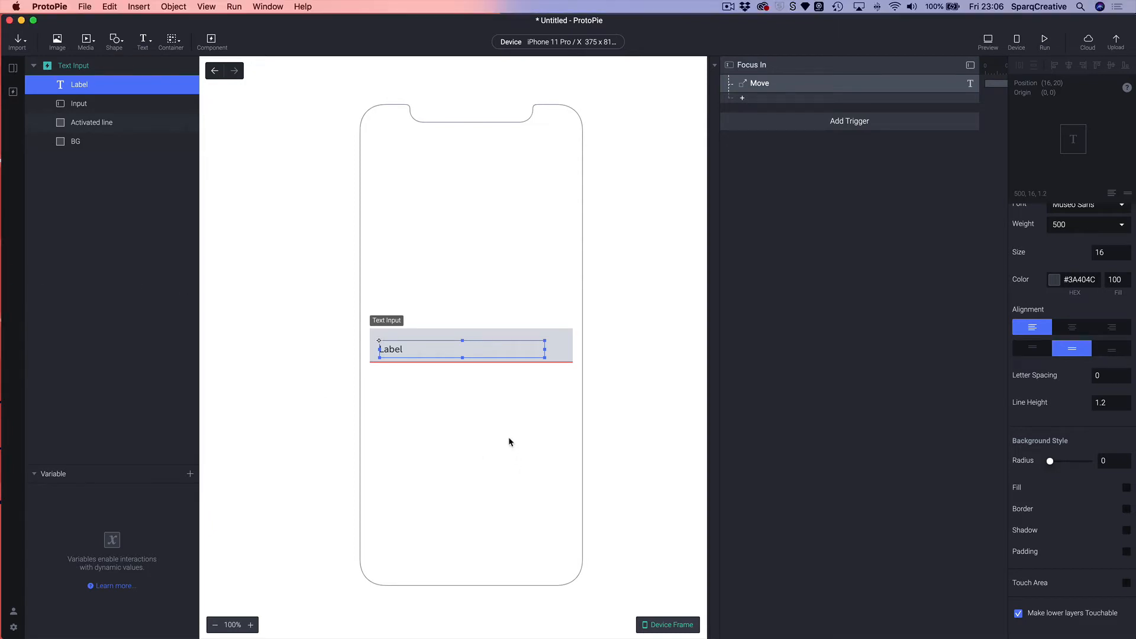
# Add a Scale response for the Label layer under Focus In, scaling by a factor of -10% in X and Y
pyautogui.click(767, 99)
pyautogui.click(755, 131)
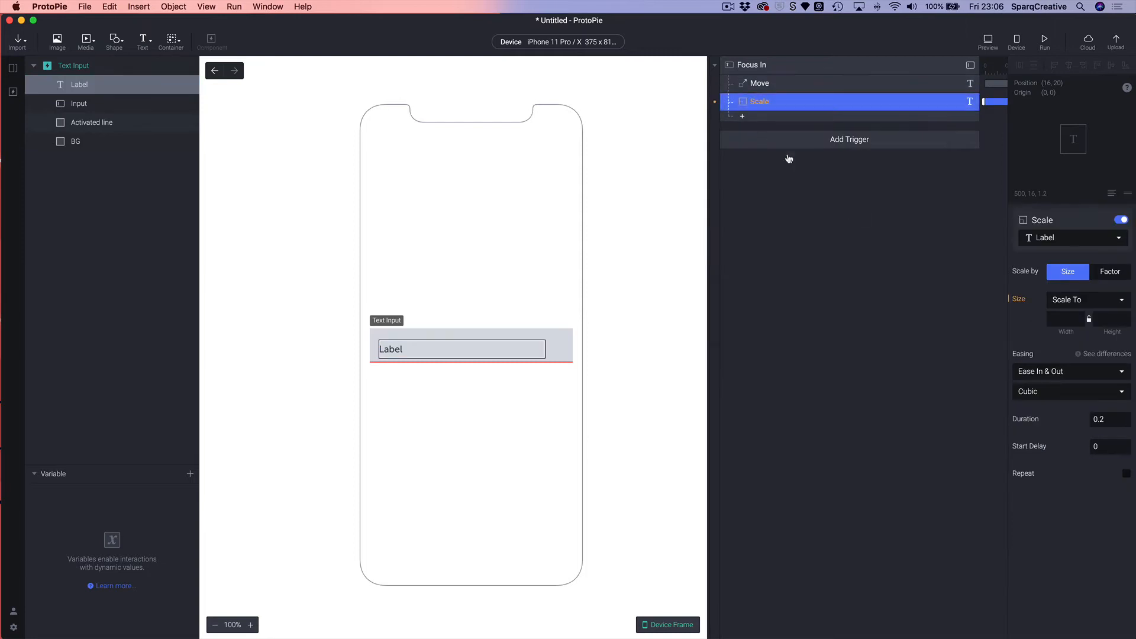
pyautogui.click(1109, 272)
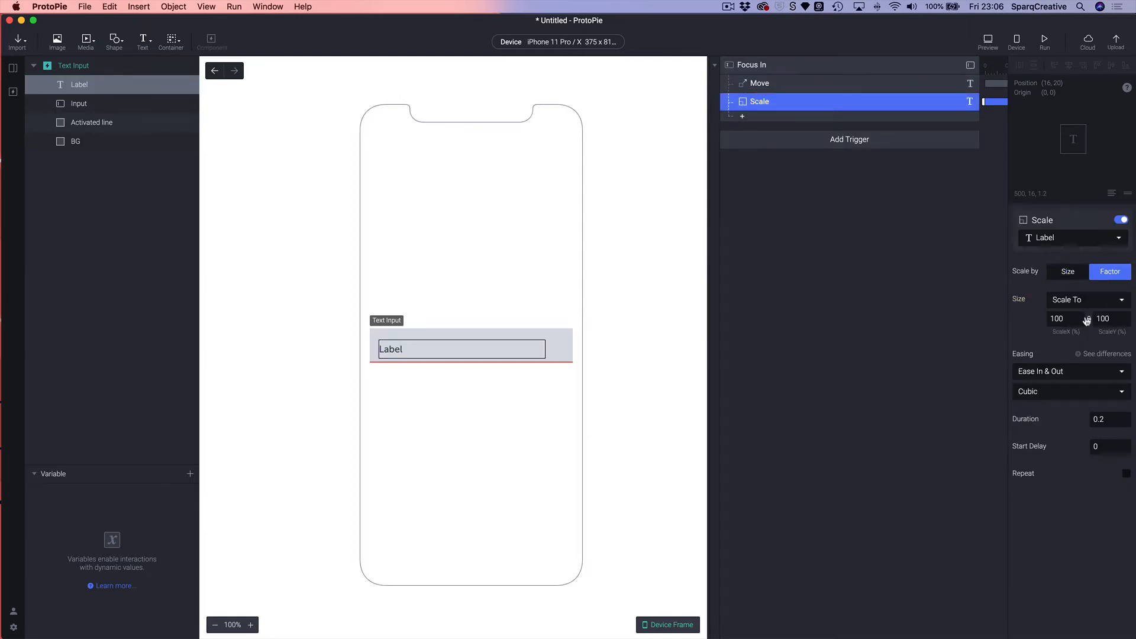
pyautogui.click(1071, 303)
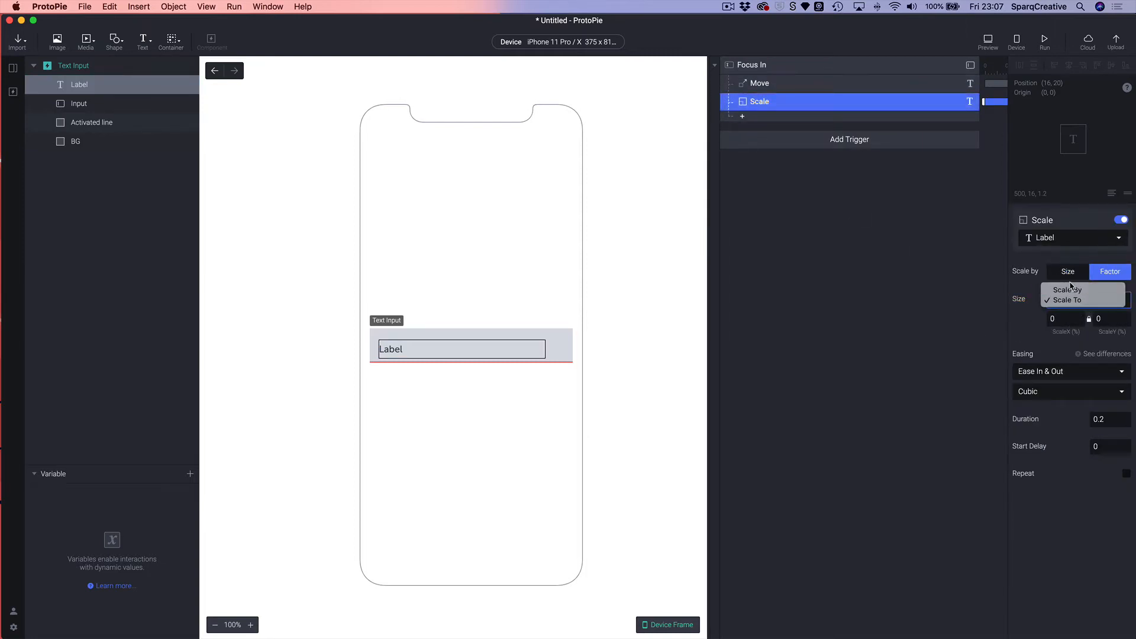
pyautogui.click(1069, 301)
pyautogui.click(1063, 318)
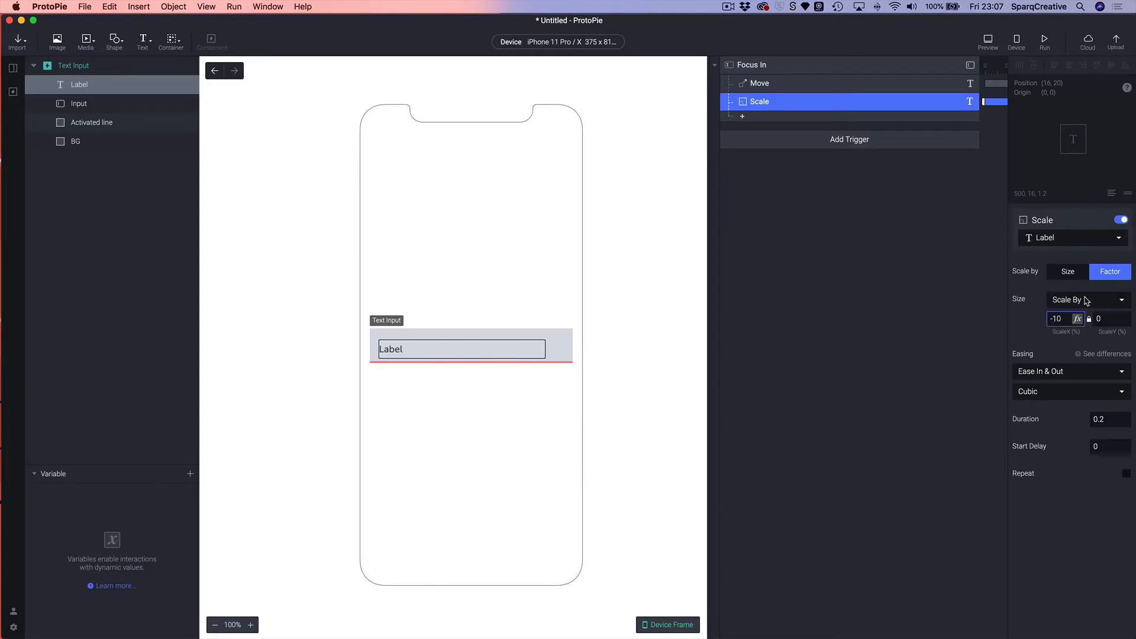
pyautogui.click(1113, 317)
pyautogui.press('Return')
# Preview the field's focus animation to check the label's scaling and the text cursor's alignment with the label
pyautogui.click(994, 43)
pyautogui.click(994, 272)
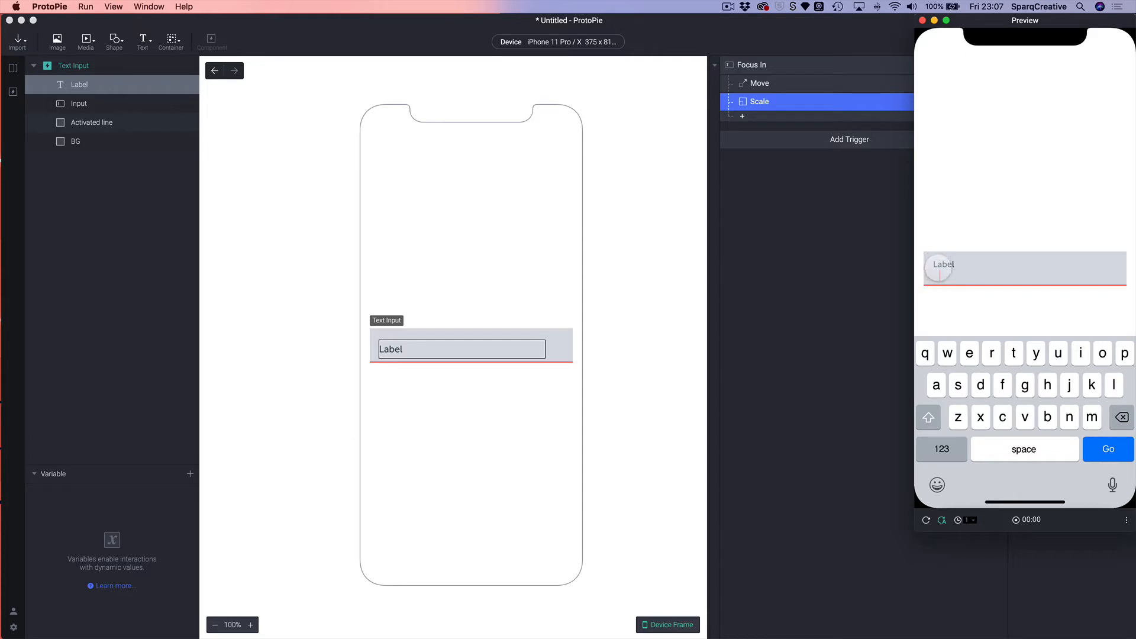
pyautogui.click(411, 414)
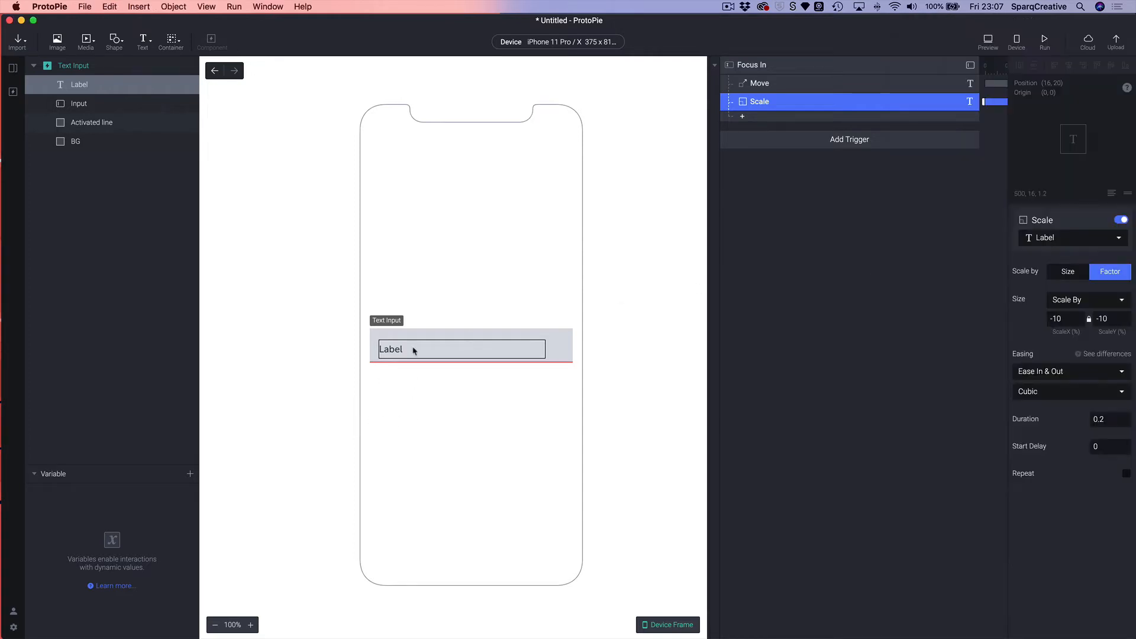
pyautogui.click(395, 350)
pyautogui.click(79, 104)
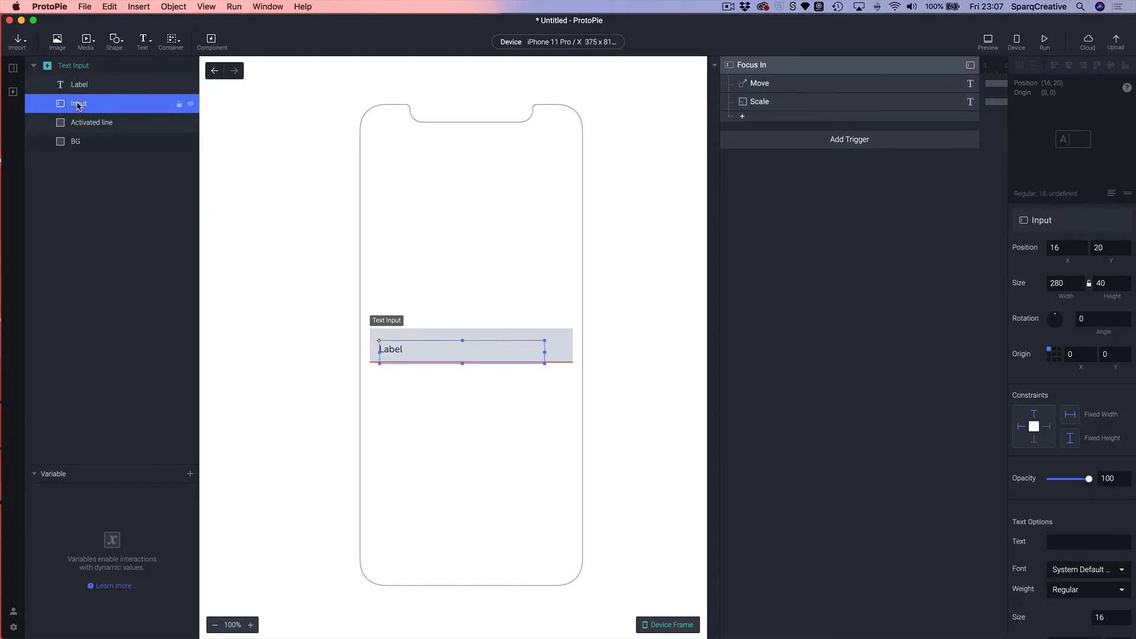
pyautogui.click(988, 40)
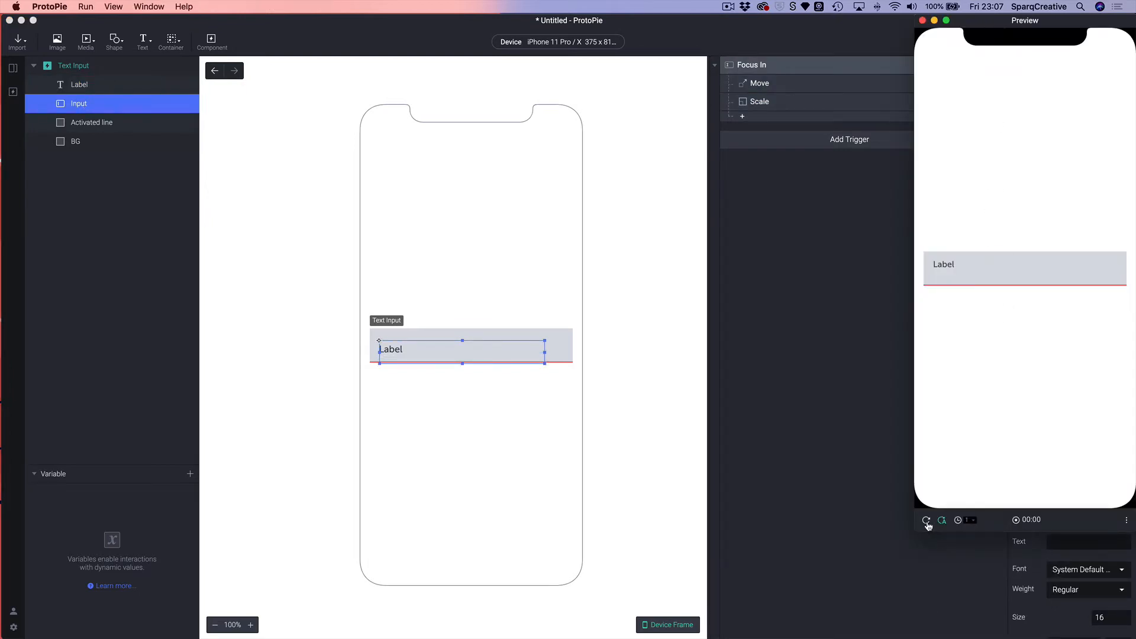
pyautogui.click(1008, 270)
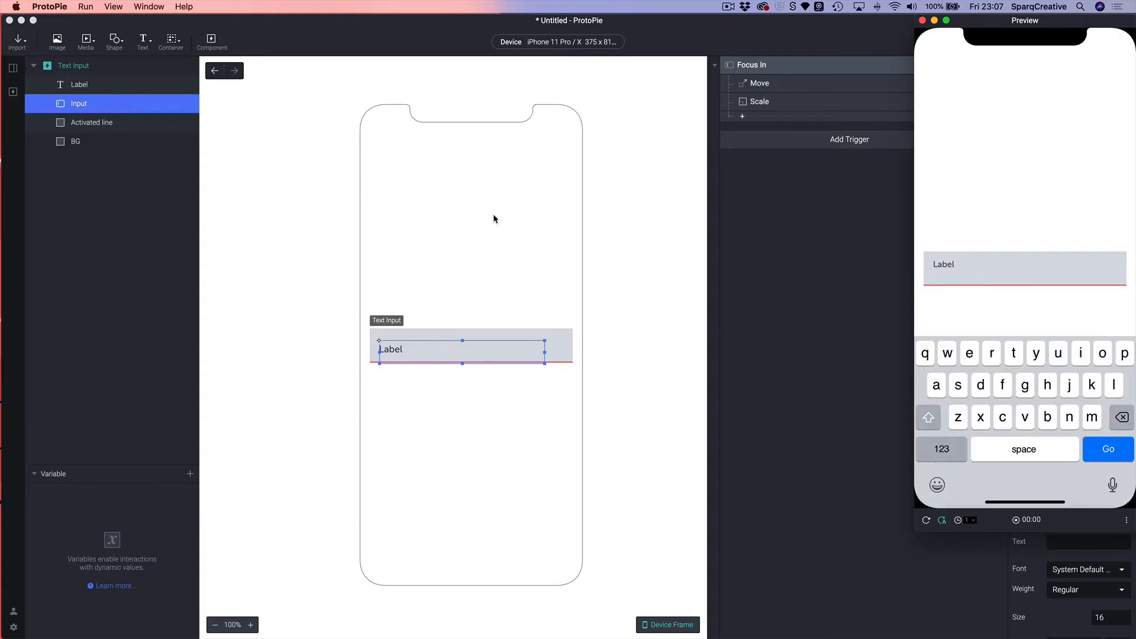
pyautogui.click(60, 111)
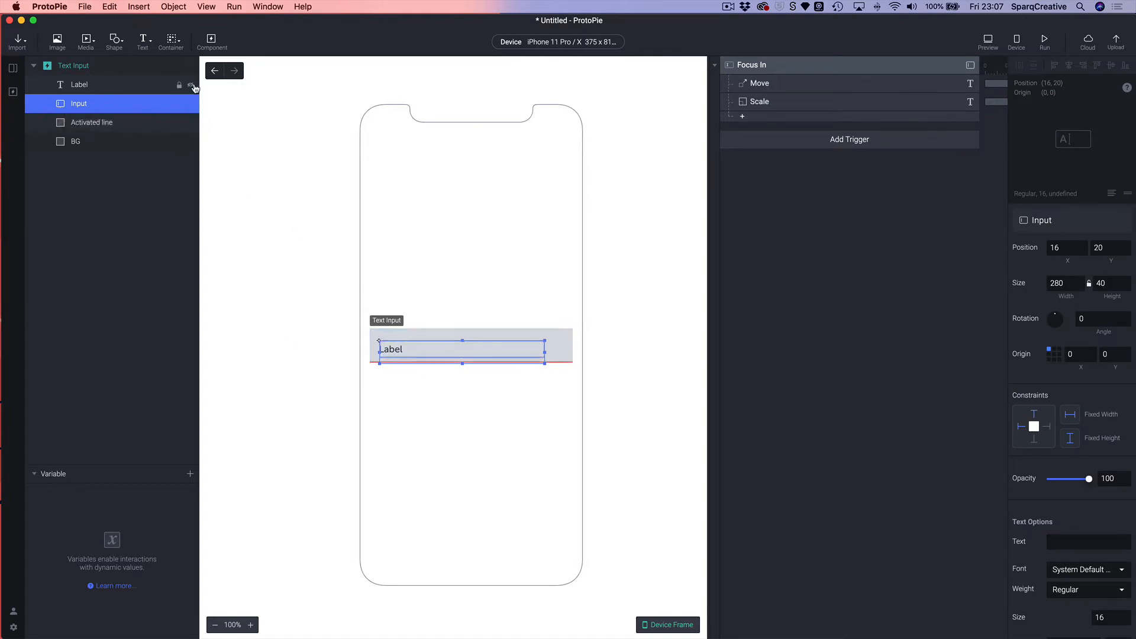
# Hide the Label layer and set the Input layer's left padding to 0
pyautogui.click(192, 87)
pyautogui.click(376, 411)
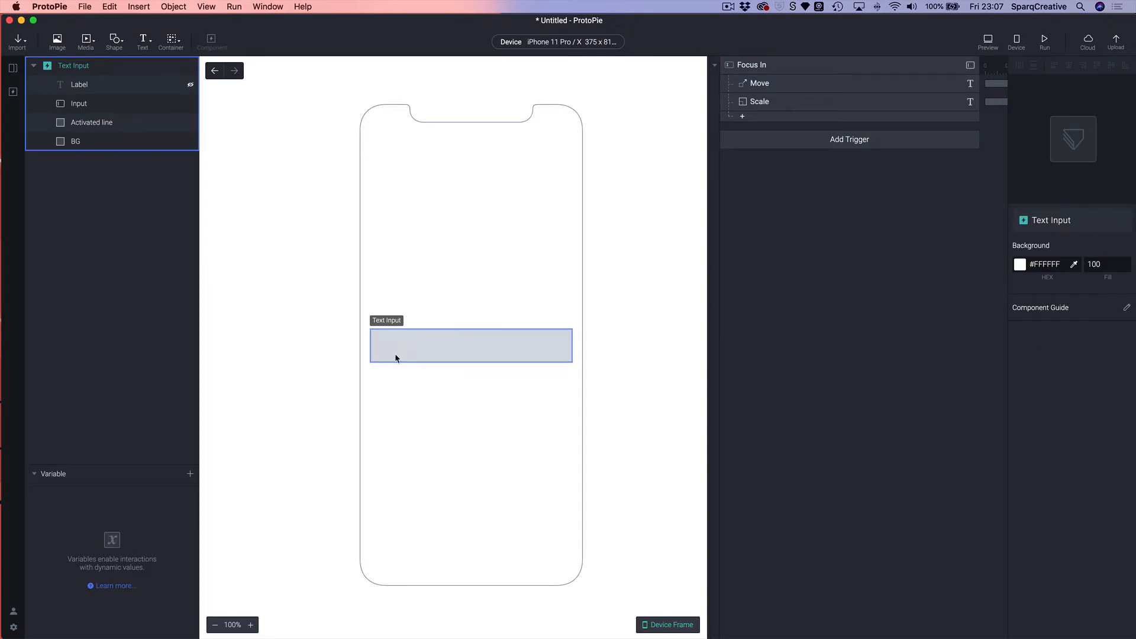
pyautogui.click(81, 104)
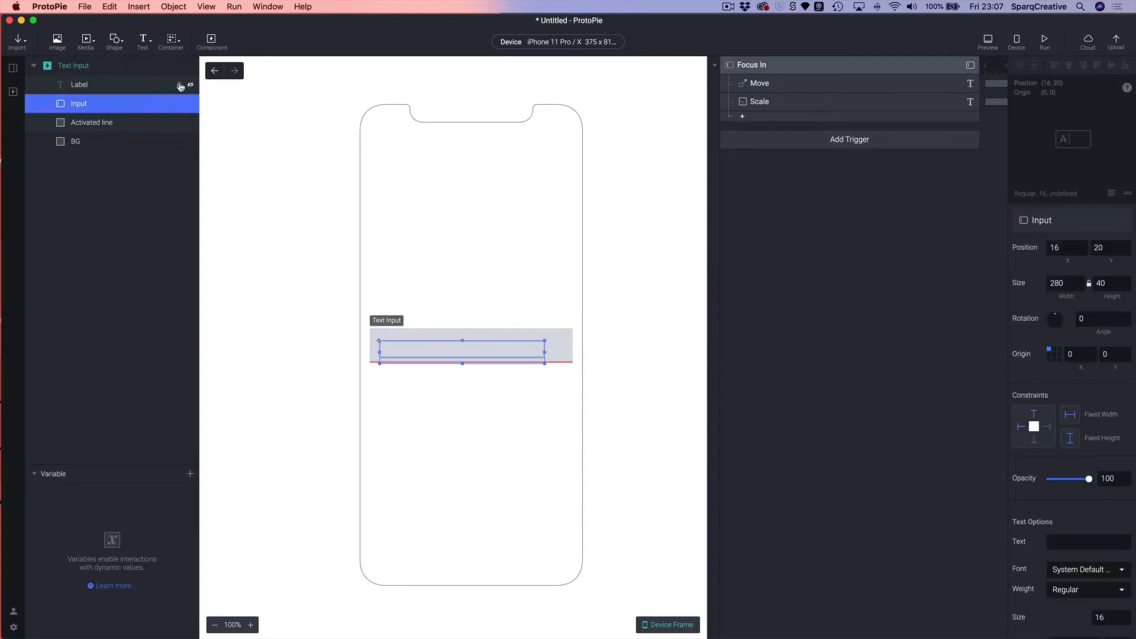
pyautogui.scroll(-3, 1087, 516)
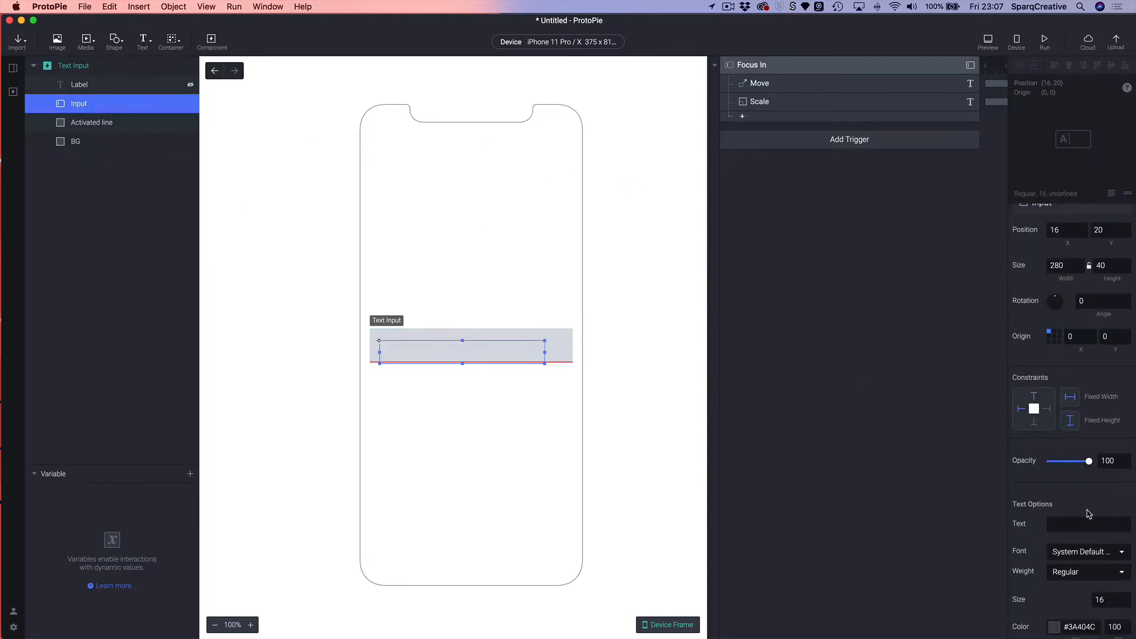
pyautogui.scroll(-10, 1087, 516)
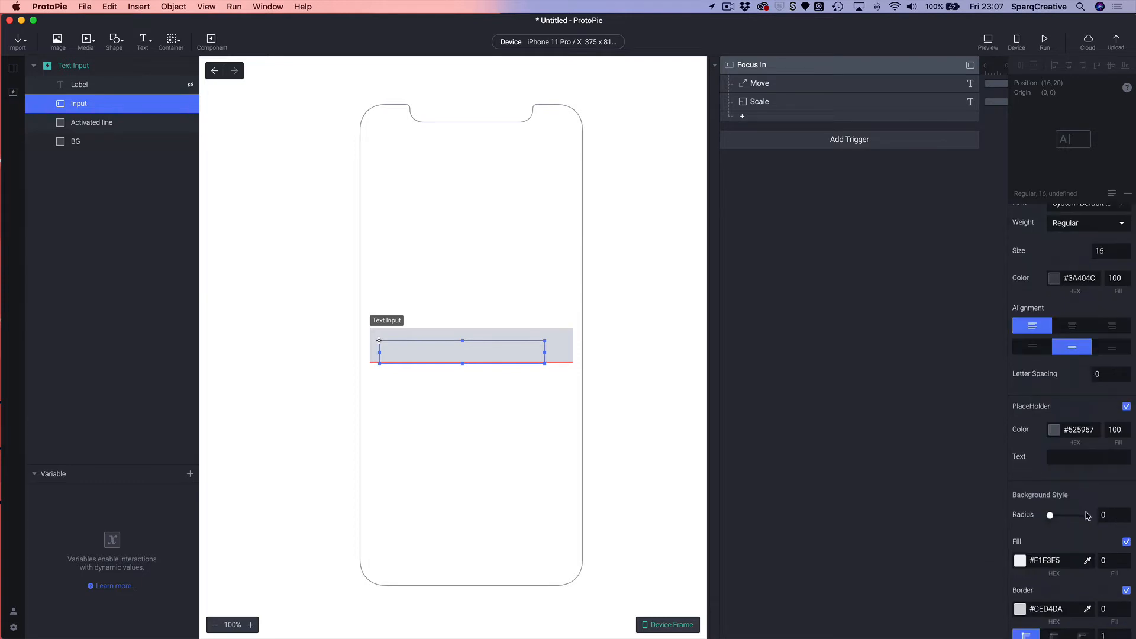
pyautogui.scroll(-3, 1087, 516)
pyautogui.scroll(-4, 1087, 516)
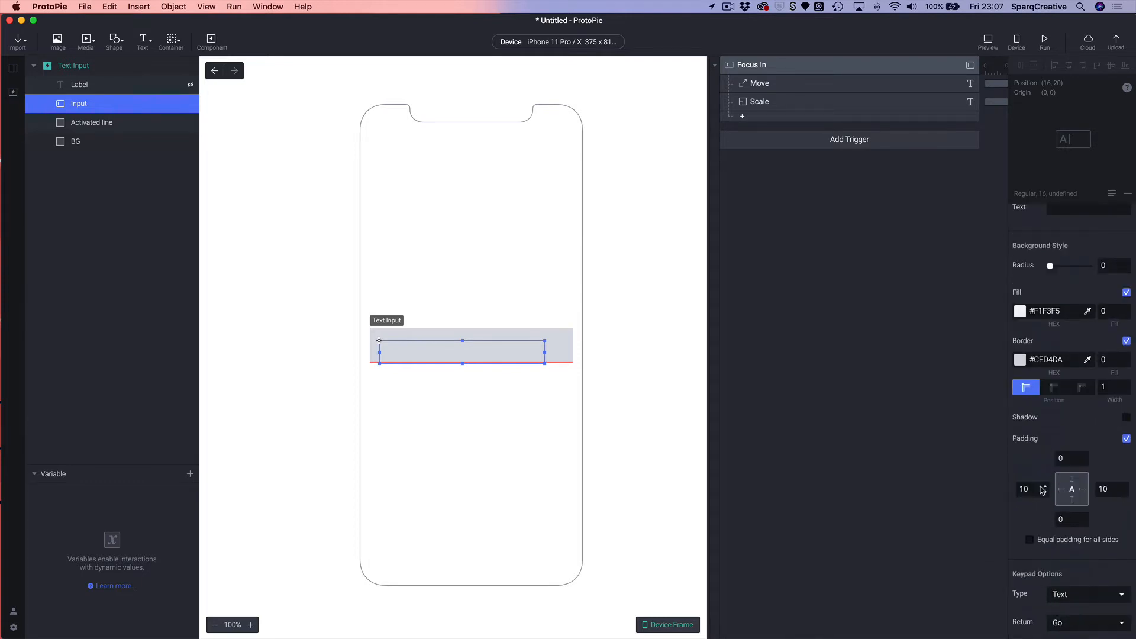
pyautogui.click(1022, 489)
pyautogui.write('0')
pyautogui.press('Return')
# Preview the prototype and focus the field to check where the text cursor starts
pyautogui.click(991, 40)
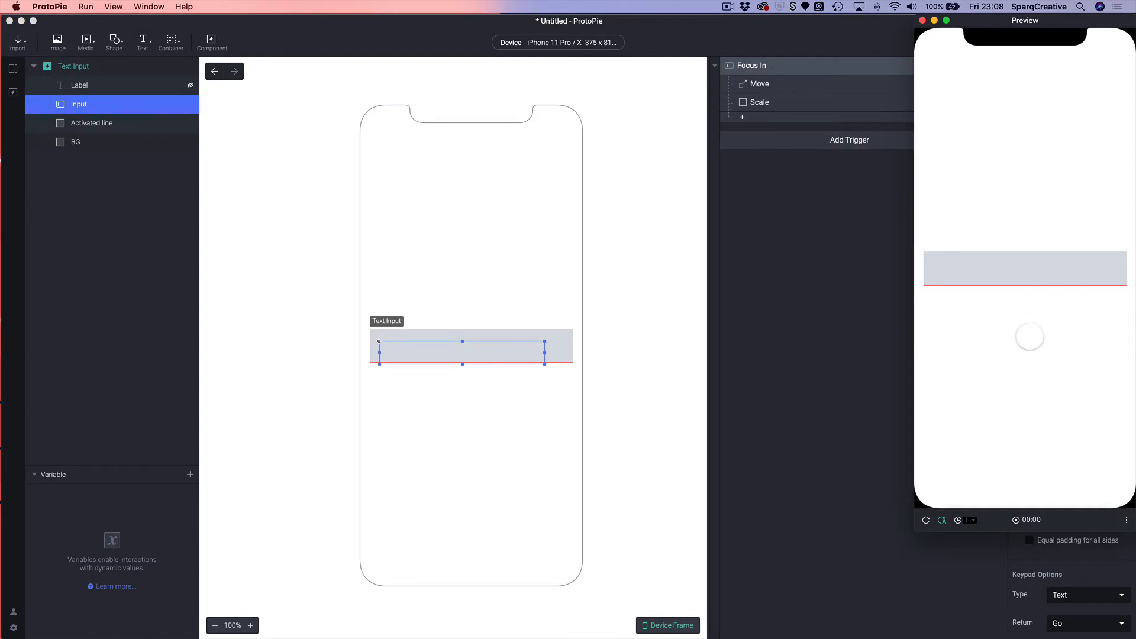
pyautogui.click(981, 271)
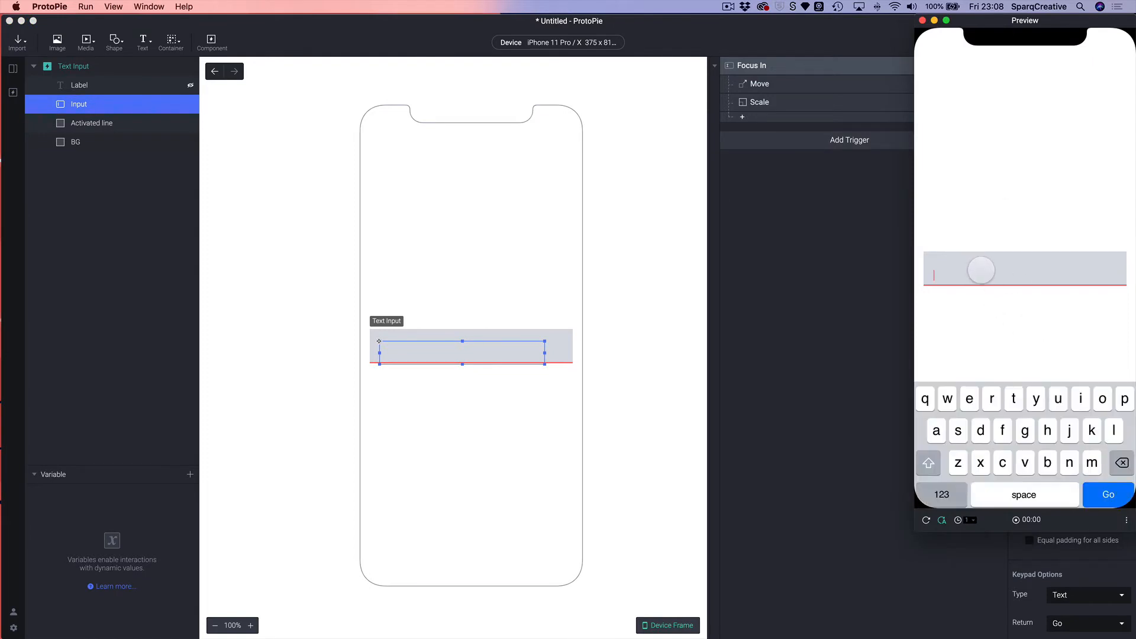
pyautogui.click(424, 450)
# Make the Label layer visible again and clear the selection
pyautogui.click(393, 348)
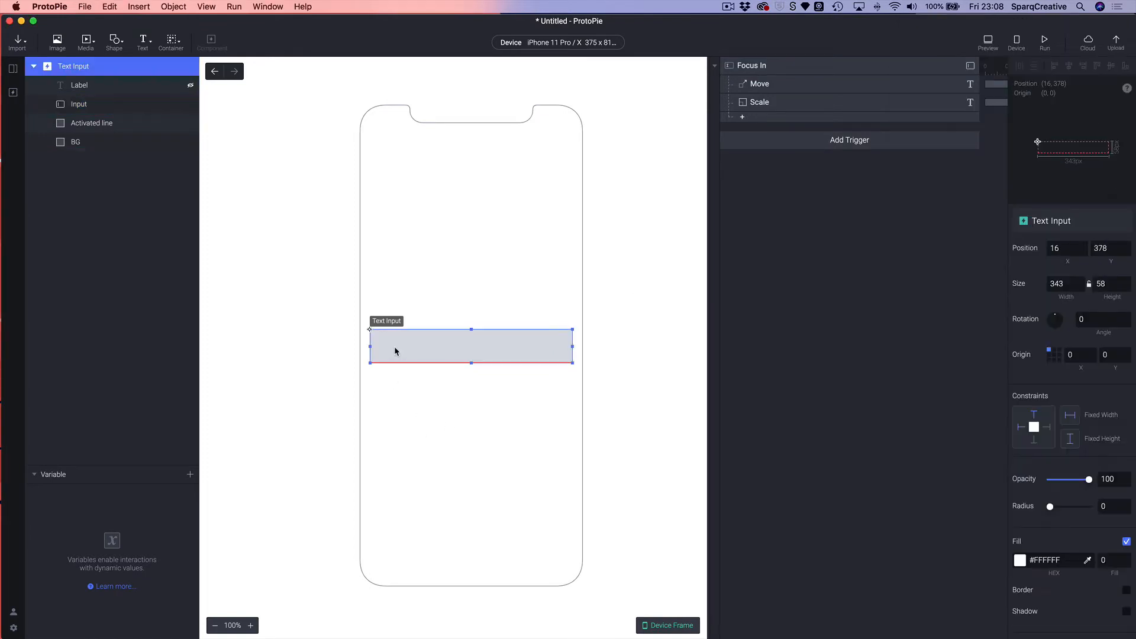
pyautogui.click(189, 87)
pyautogui.click(637, 350)
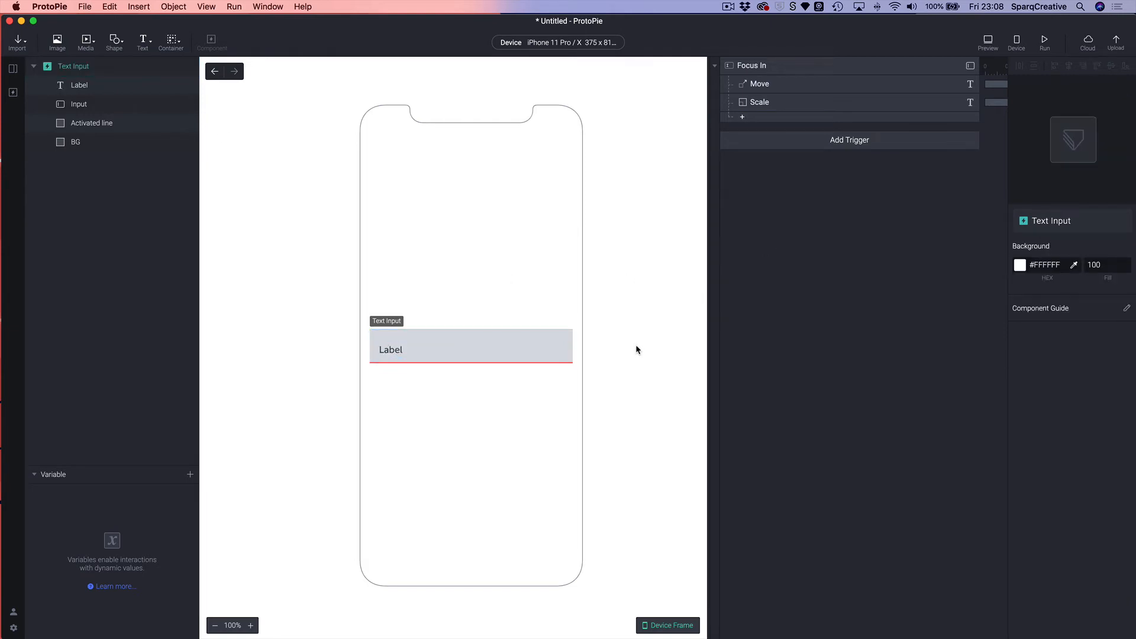
# Preview the label animation by focusing the field and leaving it, and restart the preview
pyautogui.click(62, 87)
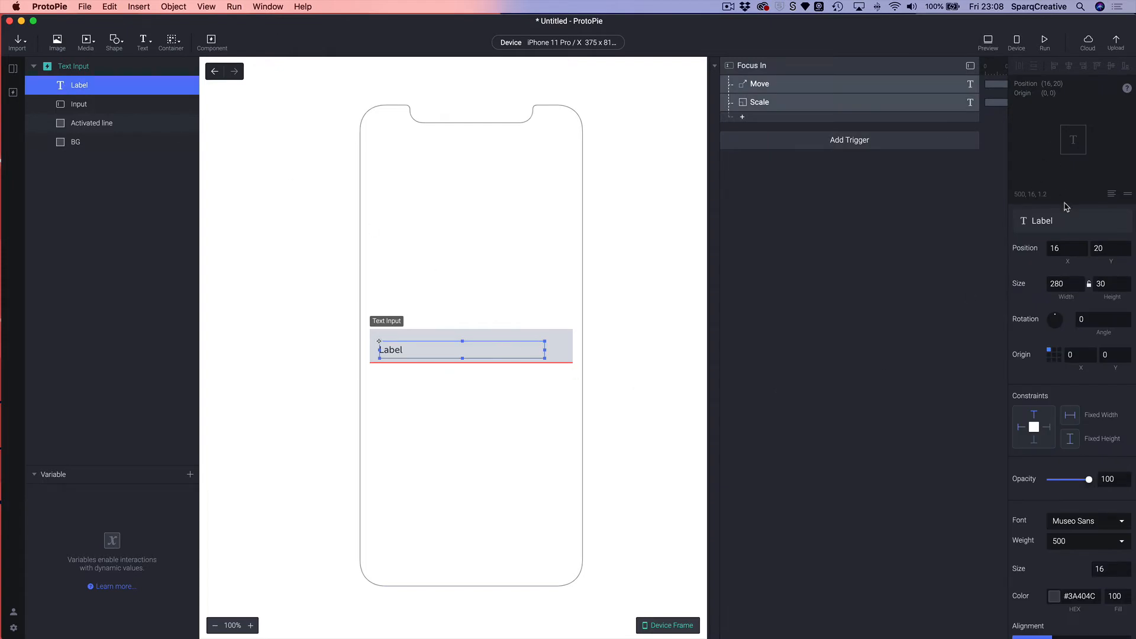
pyautogui.click(990, 50)
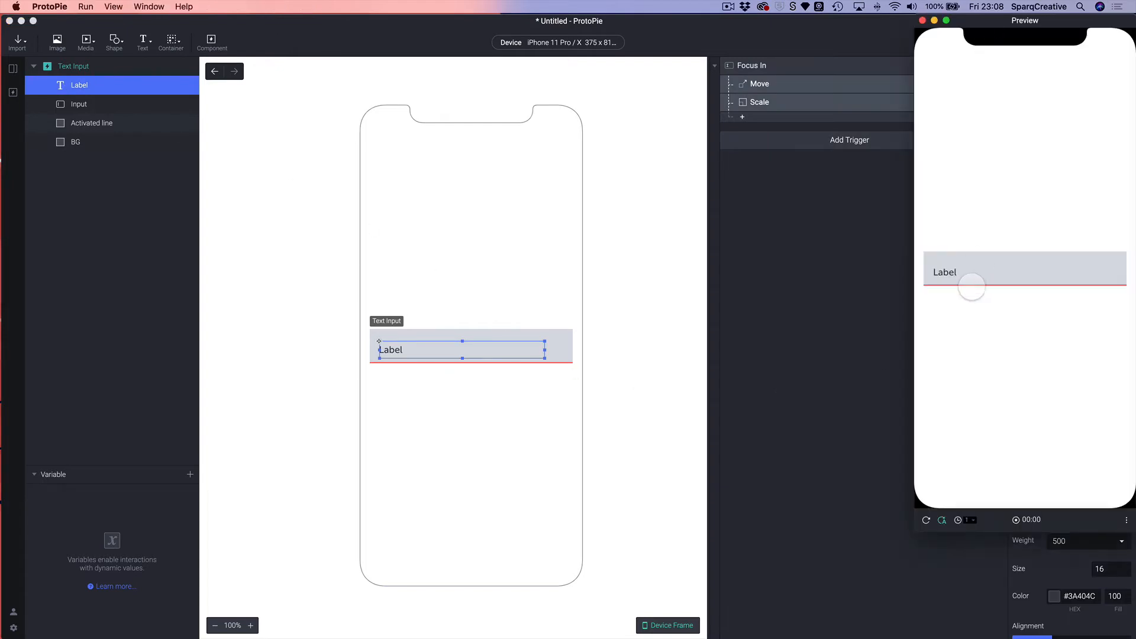
pyautogui.click(970, 269)
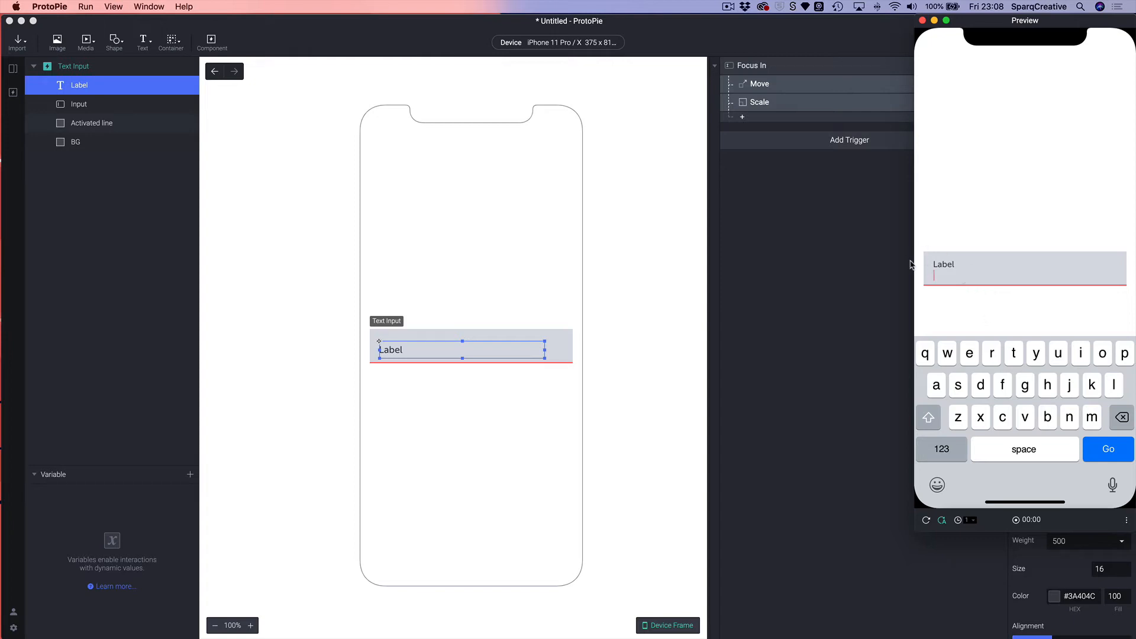
pyautogui.click(941, 275)
pyautogui.click(951, 307)
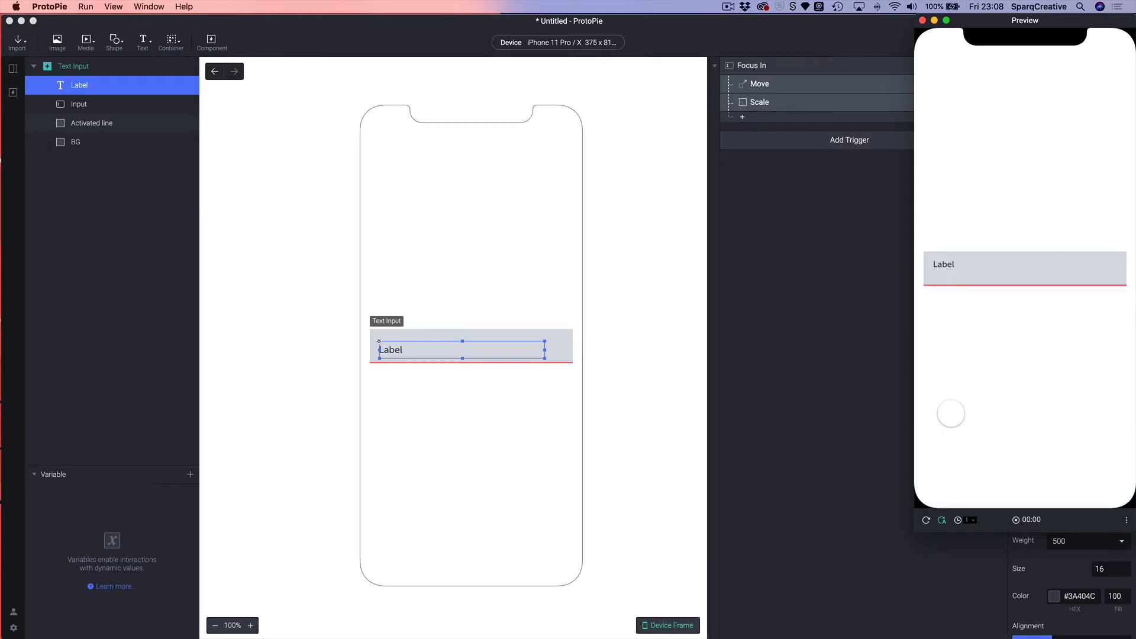
pyautogui.click(926, 521)
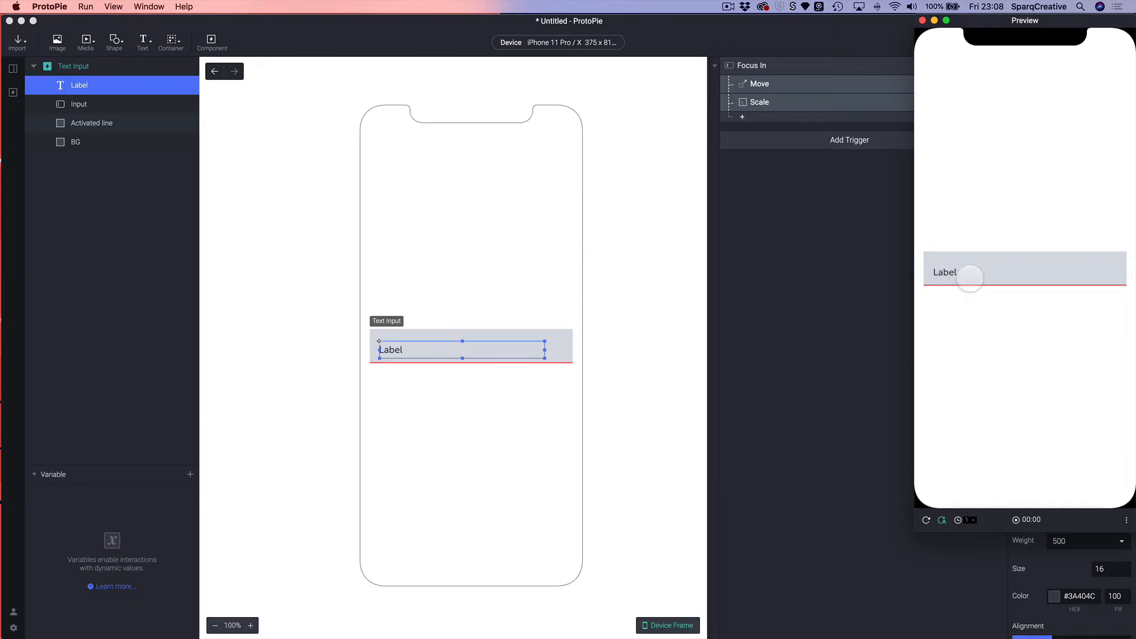
pyautogui.click(467, 456)
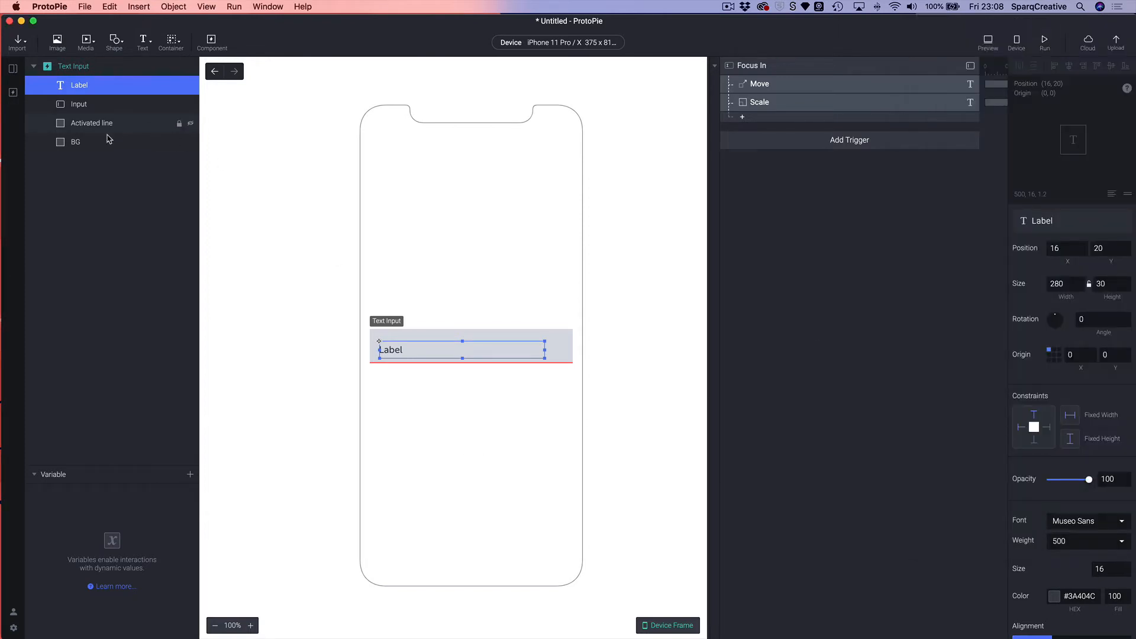
# Set the Activated line layer's opacity to 0 and check the unfocused field in the preview
pyautogui.click(62, 123)
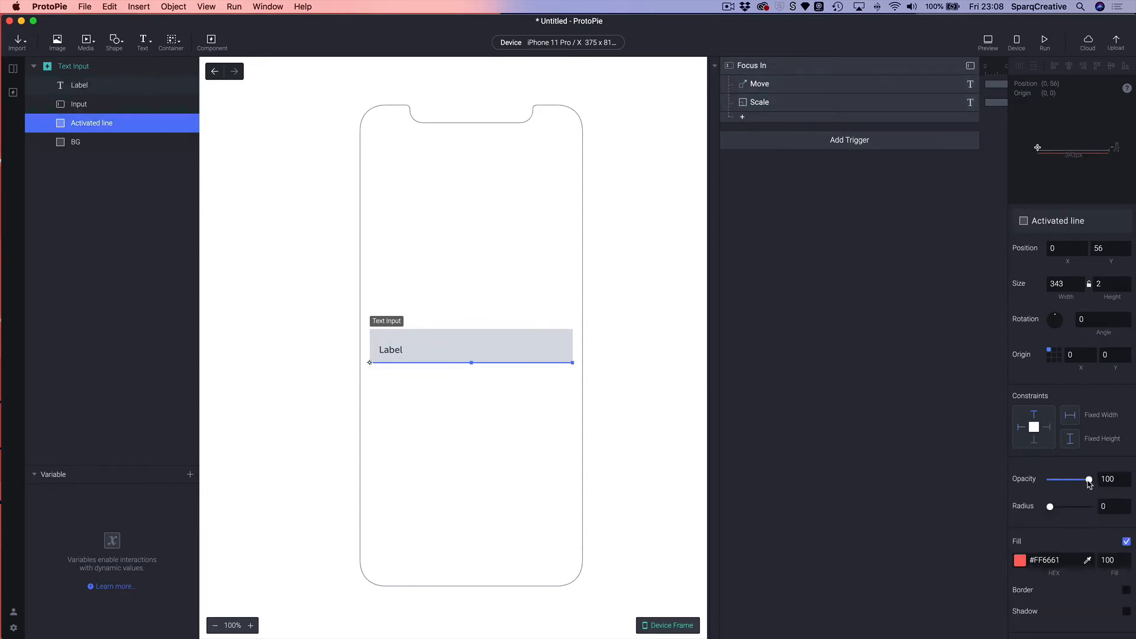
pyautogui.moveTo(1089, 479); pyautogui.dragTo(1019, 486)
pyautogui.click(497, 452)
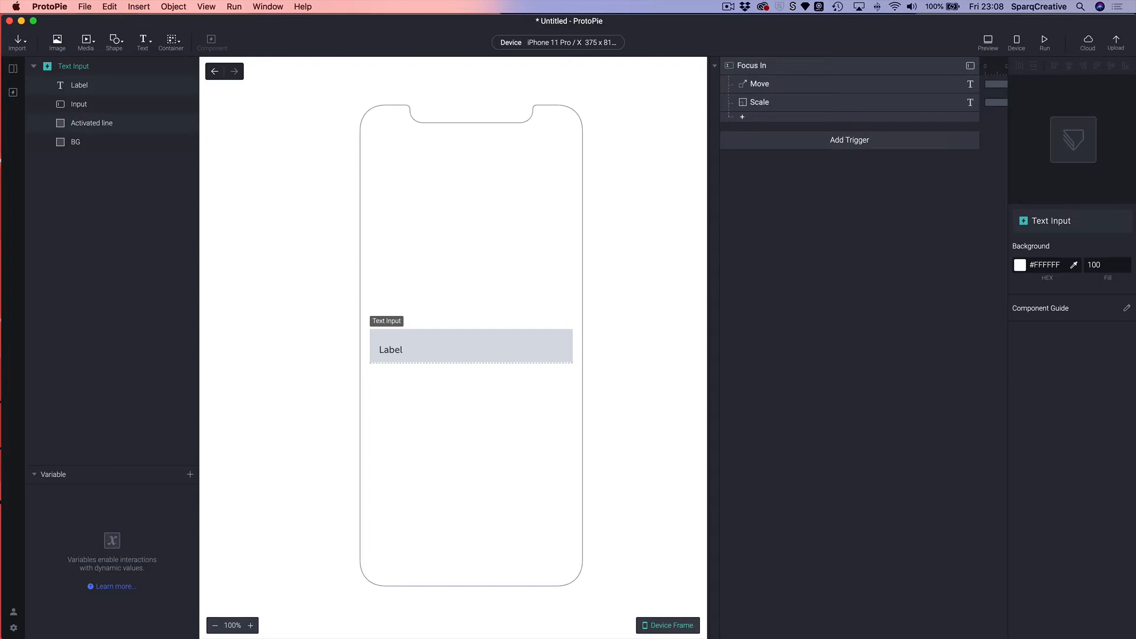
pyautogui.press('super+p')
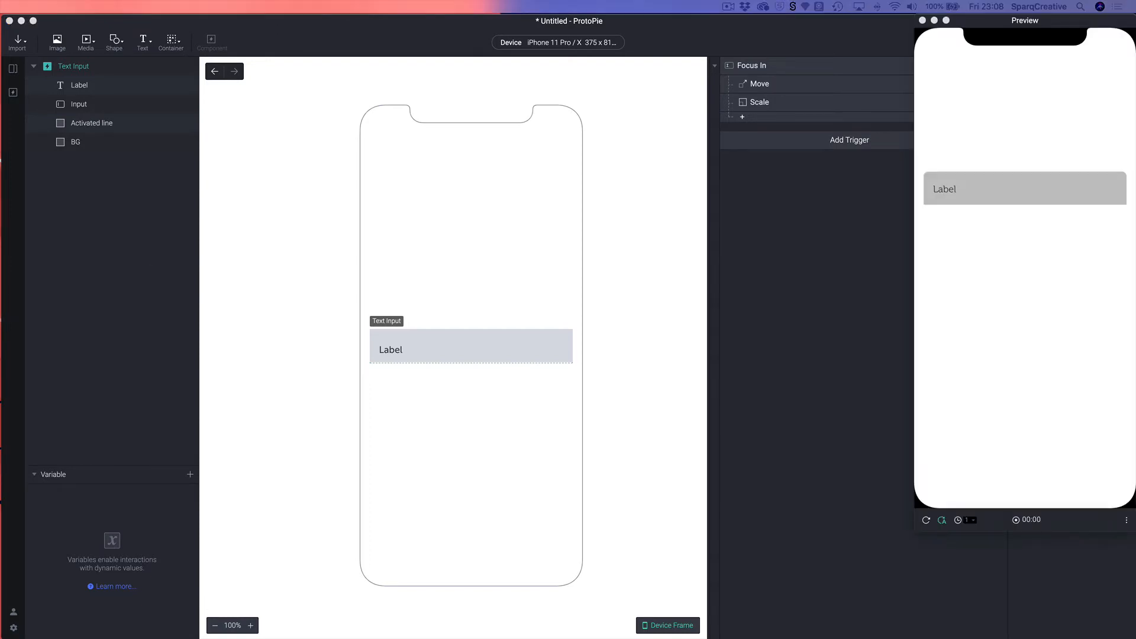
pyautogui.click(921, 20)
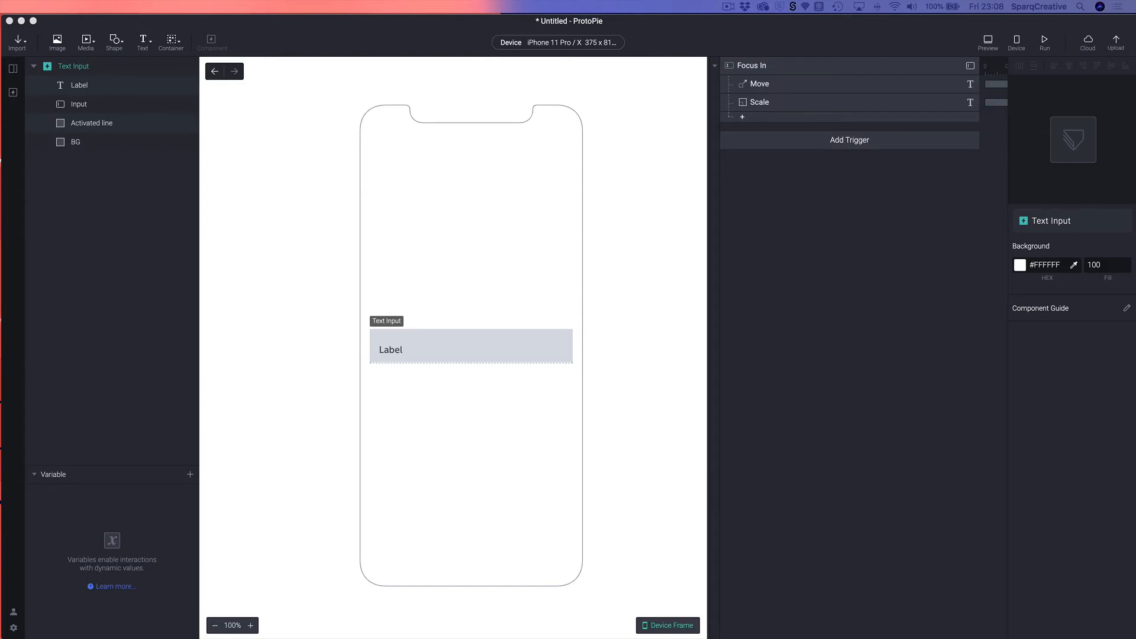
# Add an Opacity response for the Activated line layer to the Focus In trigger, with opacity to 100
pyautogui.click(742, 116)
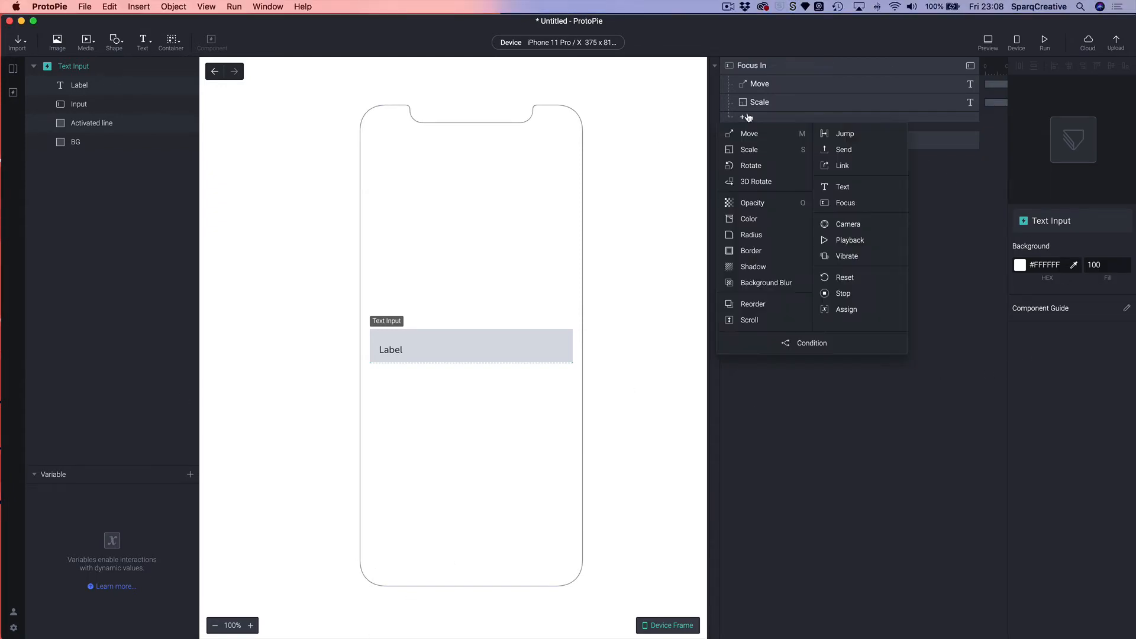
pyautogui.click(80, 116)
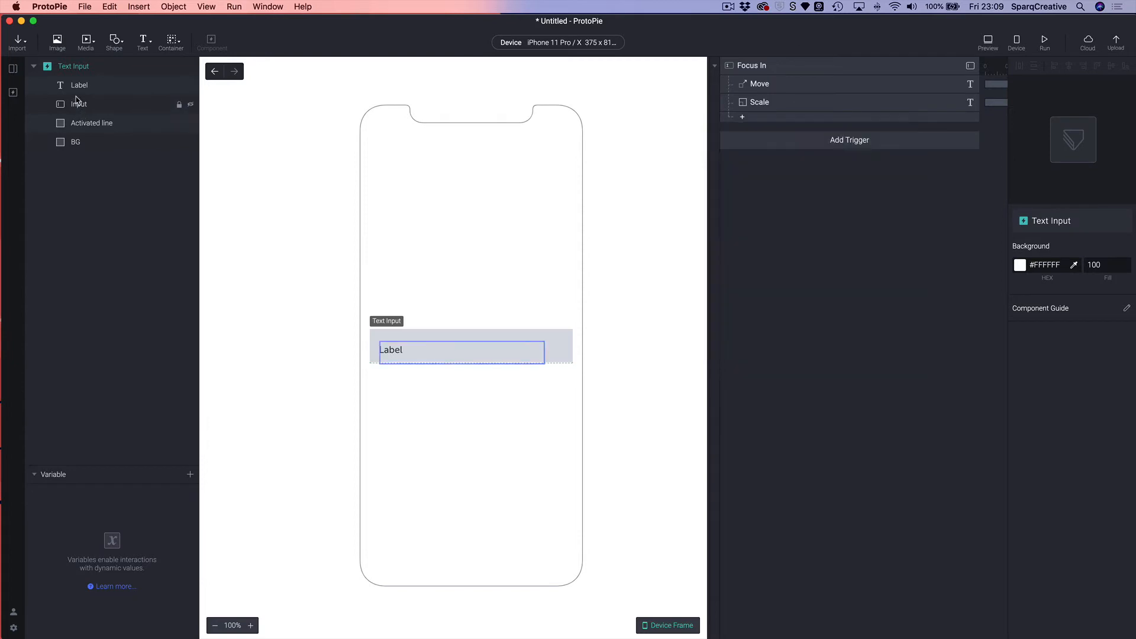
pyautogui.click(76, 129)
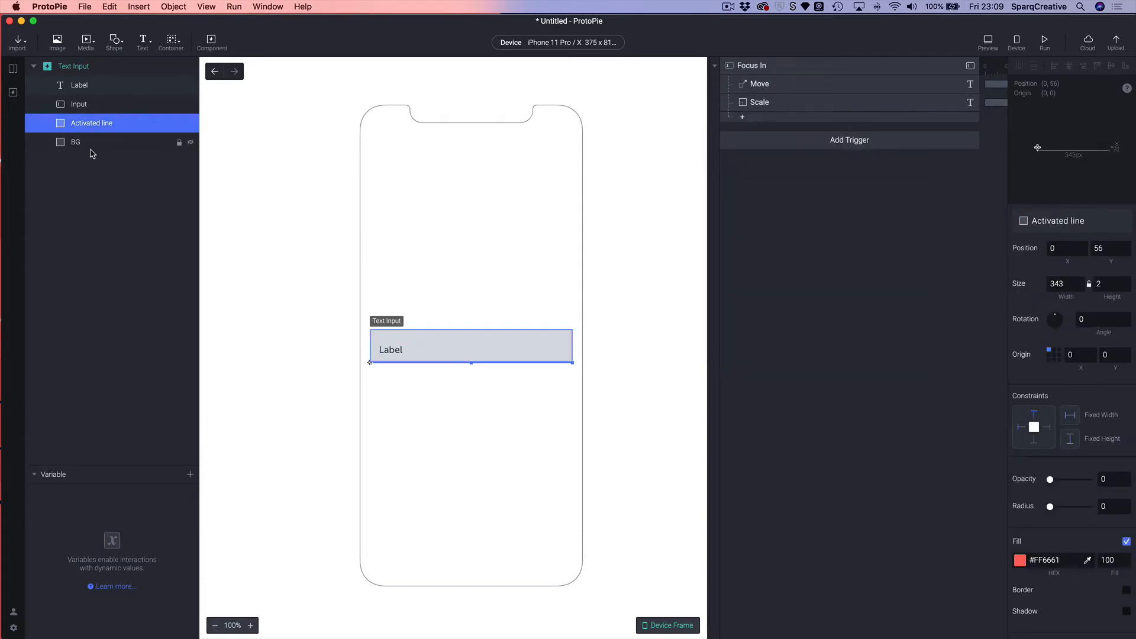
pyautogui.click(806, 120)
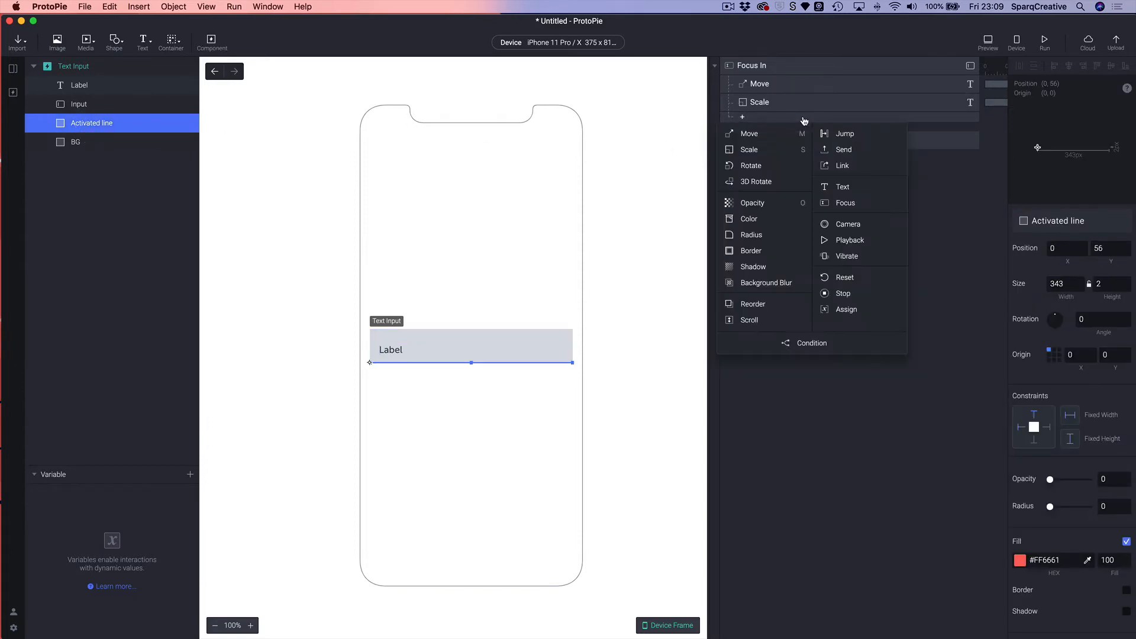
pyautogui.click(761, 203)
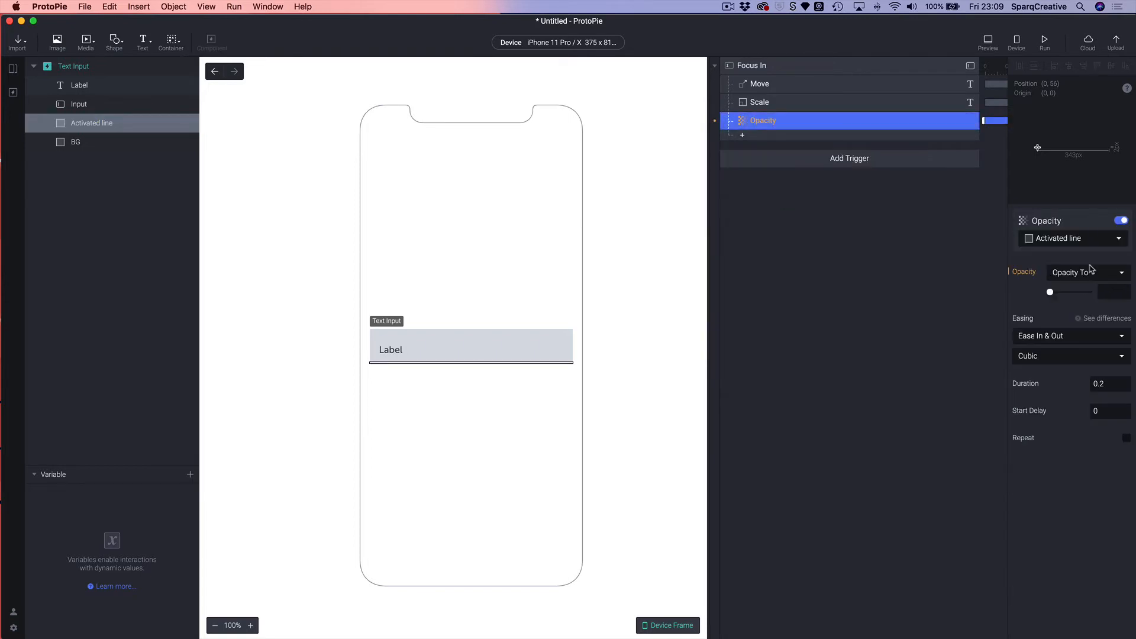
pyautogui.moveTo(1049, 291); pyautogui.dragTo(1088, 291)
# Preview the prototype and focus the field to check the underline's fade-in
pyautogui.click(988, 43)
pyautogui.click(996, 278)
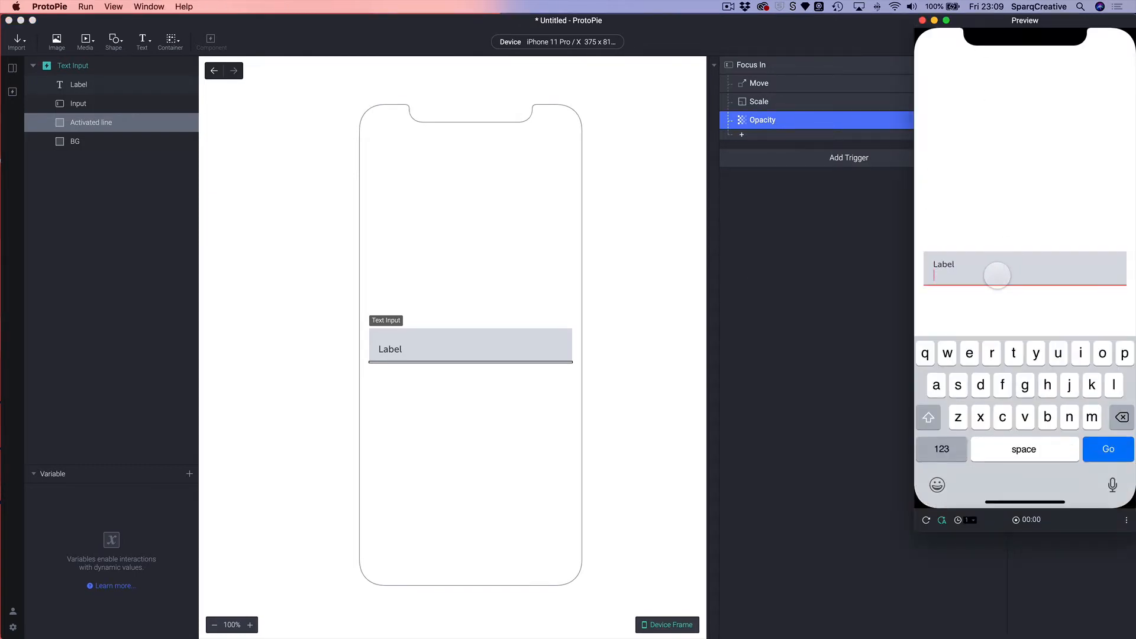
pyautogui.click(846, 283)
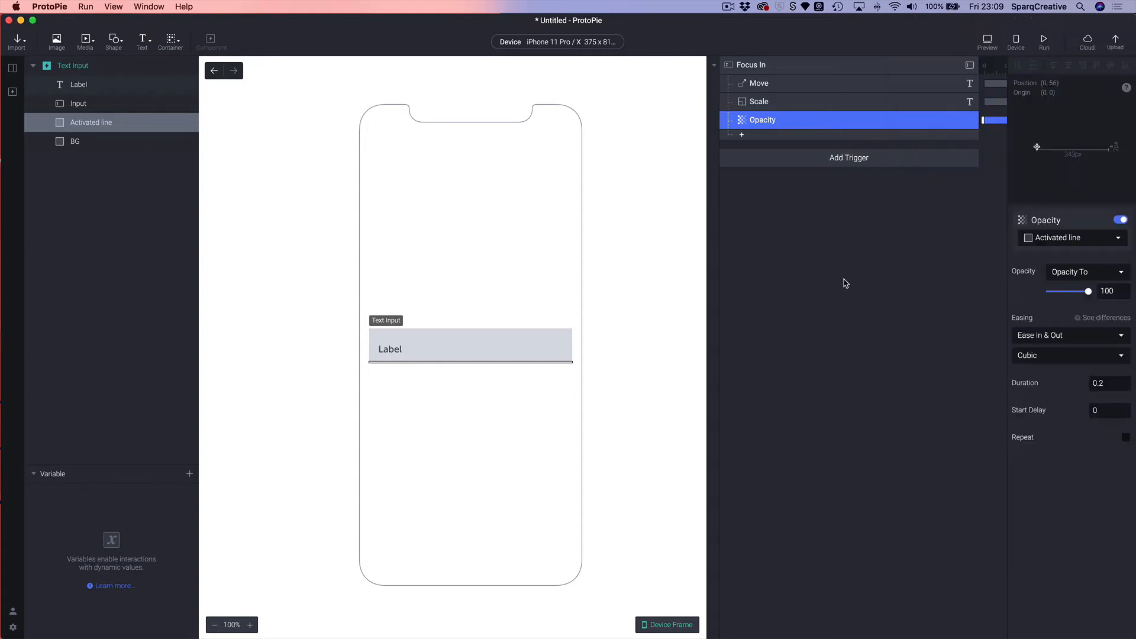
# Set the BG layer's opacity to 50
pyautogui.click(520, 439)
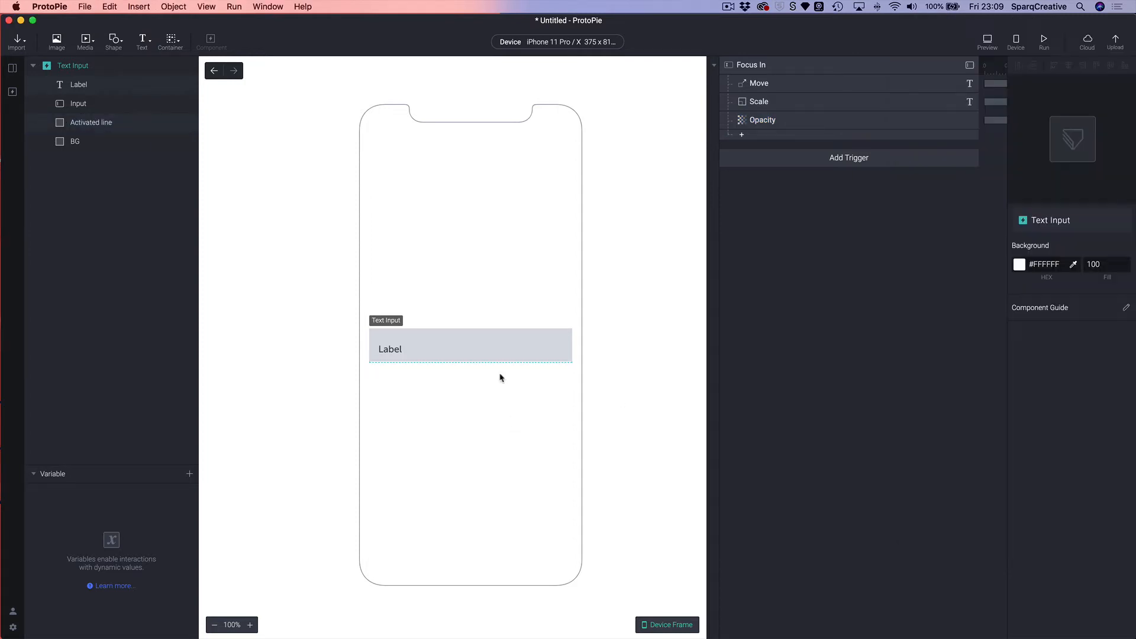
pyautogui.click(446, 353)
pyautogui.click(64, 144)
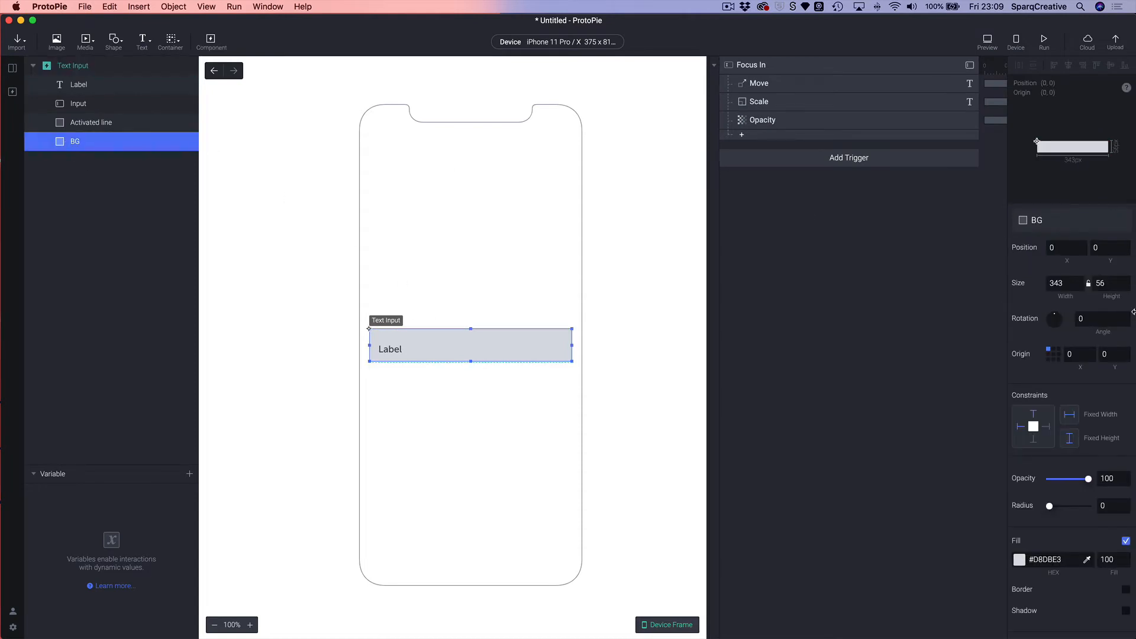
pyautogui.click(1087, 479)
pyautogui.write('50')
pyautogui.press('Return')
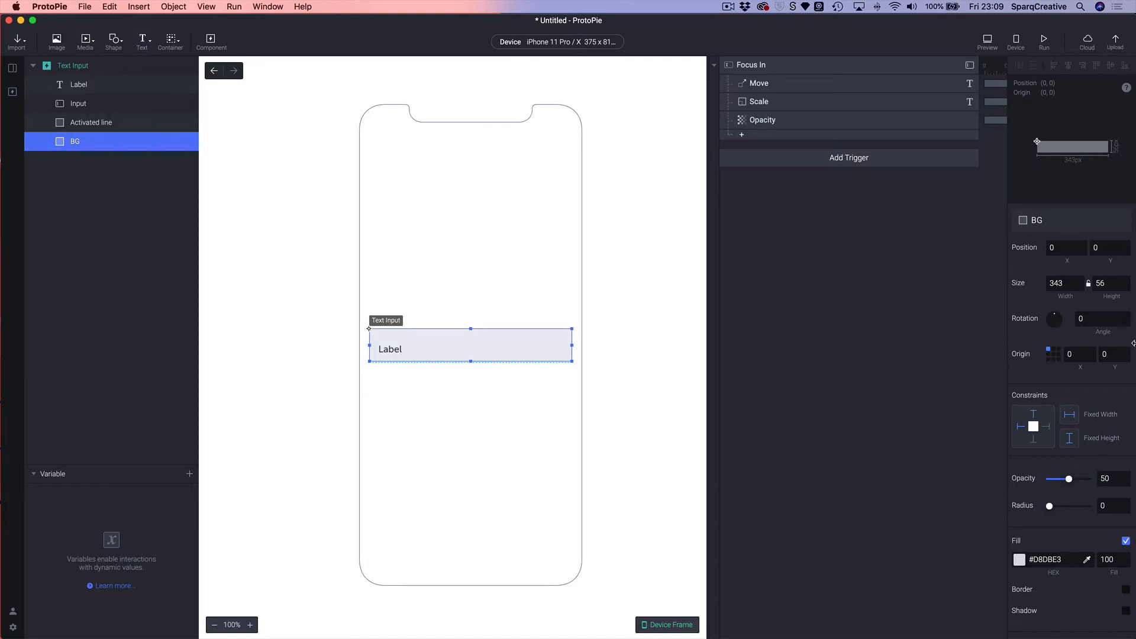
# Add an Opacity response for the BG layer to the Focus In trigger, with opacity to 100
pyautogui.click(760, 136)
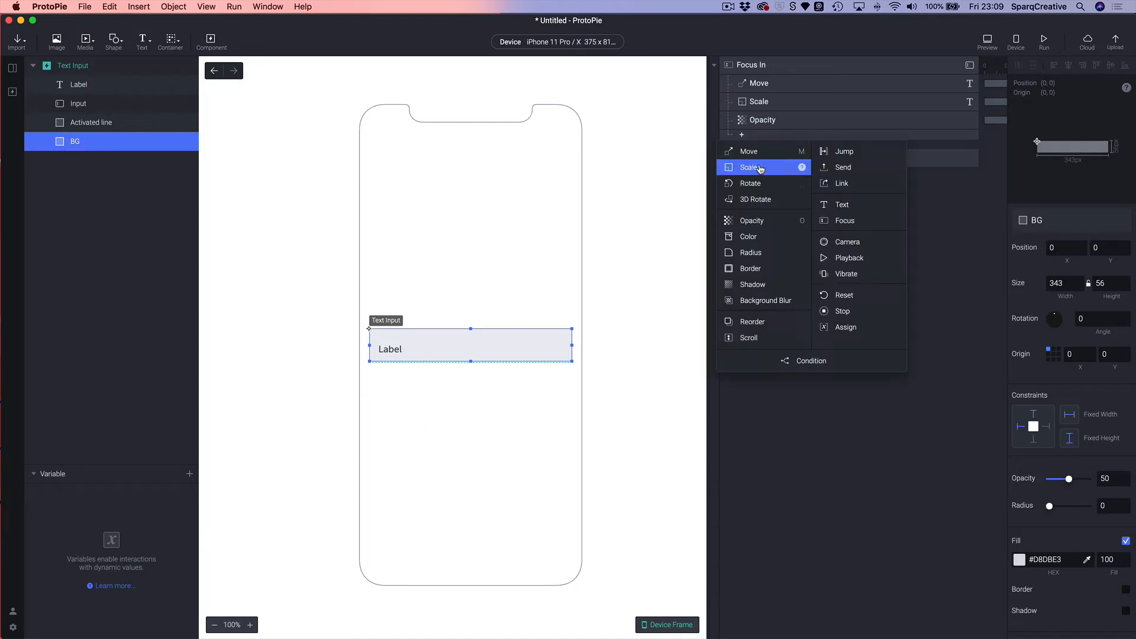
pyautogui.click(774, 222)
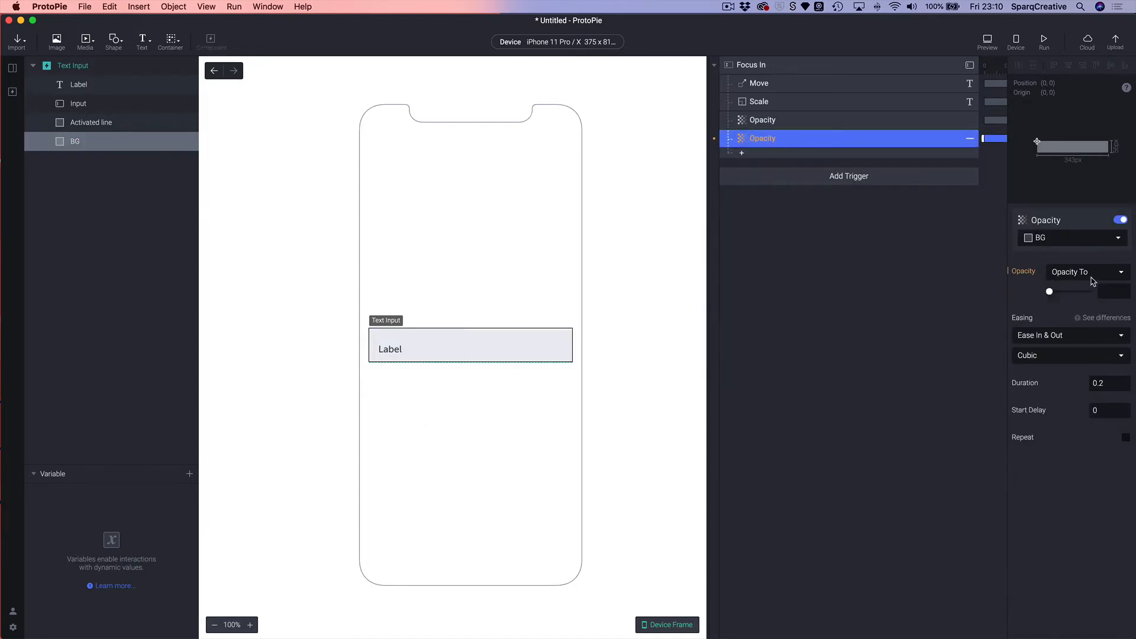
pyautogui.click(1109, 291)
pyautogui.write('100')
pyautogui.press('Return')
# Preview the background's opacity change by focusing the field, leaving it and focusing it again
pyautogui.click(987, 43)
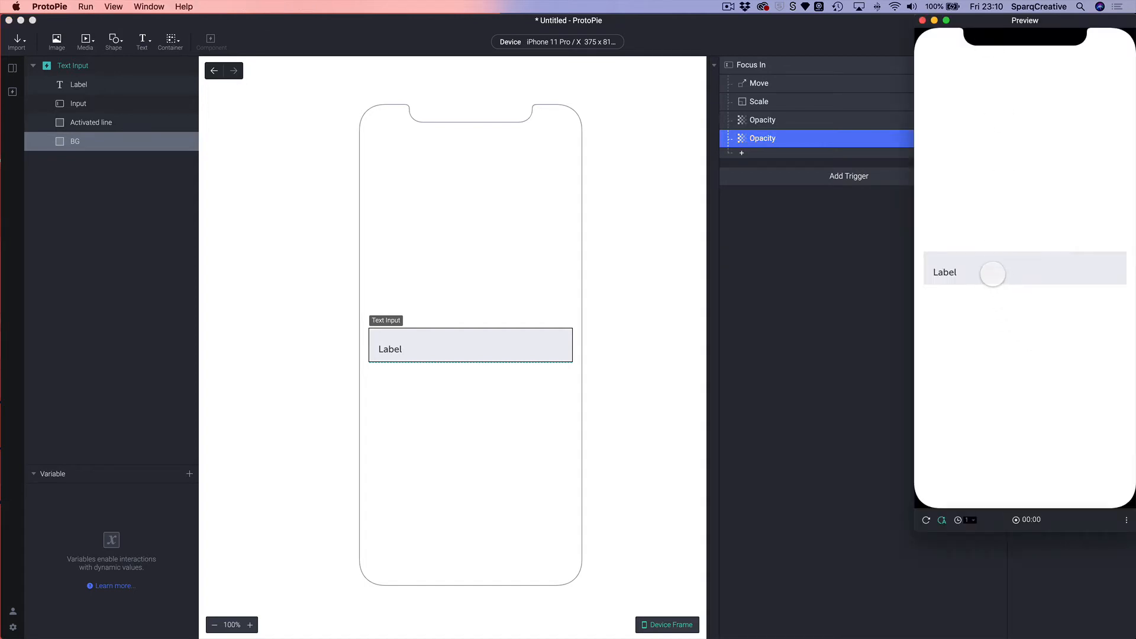
pyautogui.click(993, 274)
pyautogui.click(1005, 324)
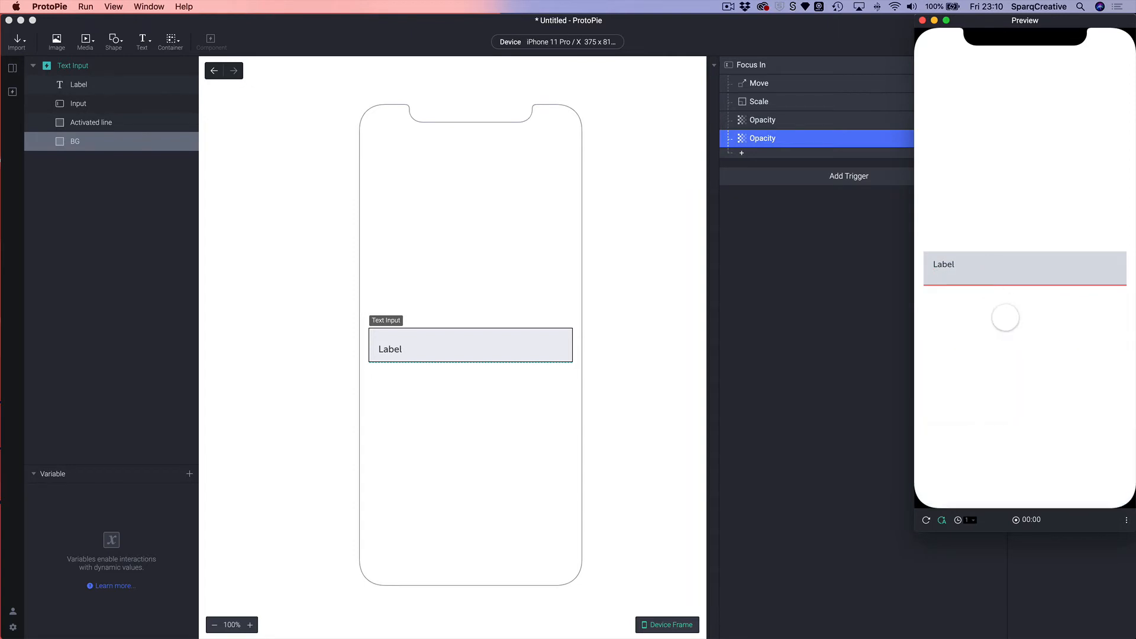
pyautogui.click(1000, 271)
pyautogui.click(1015, 283)
pyautogui.click(863, 274)
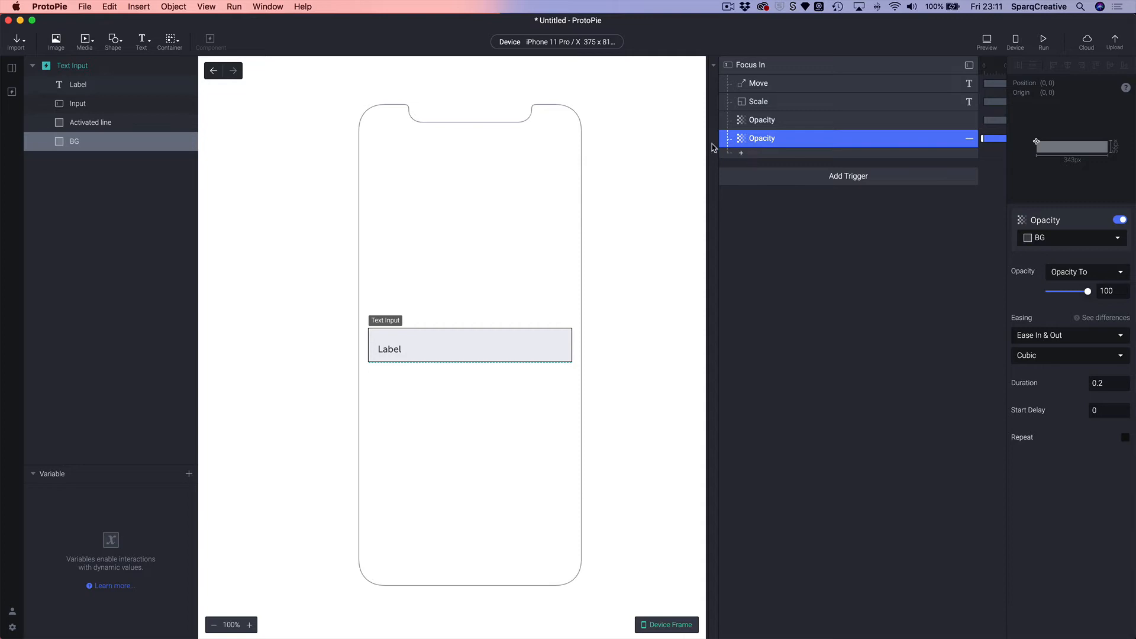
# Add a Send response to the Focus In trigger that sends the message FOCUS through the Send to Parent channel
pyautogui.click(741, 154)
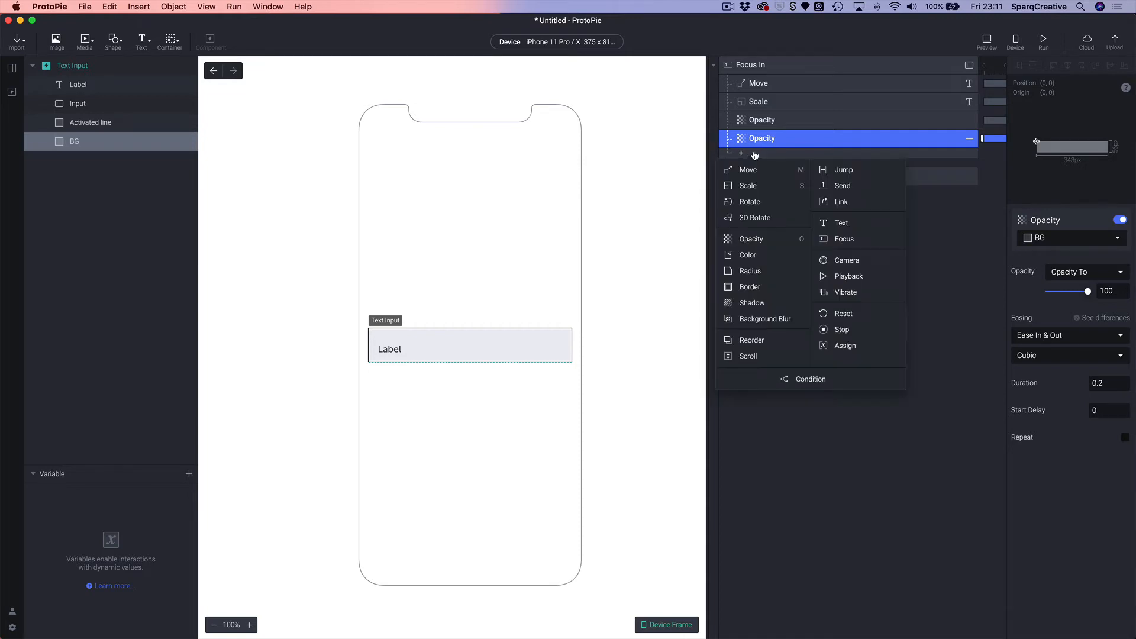
pyautogui.click(827, 189)
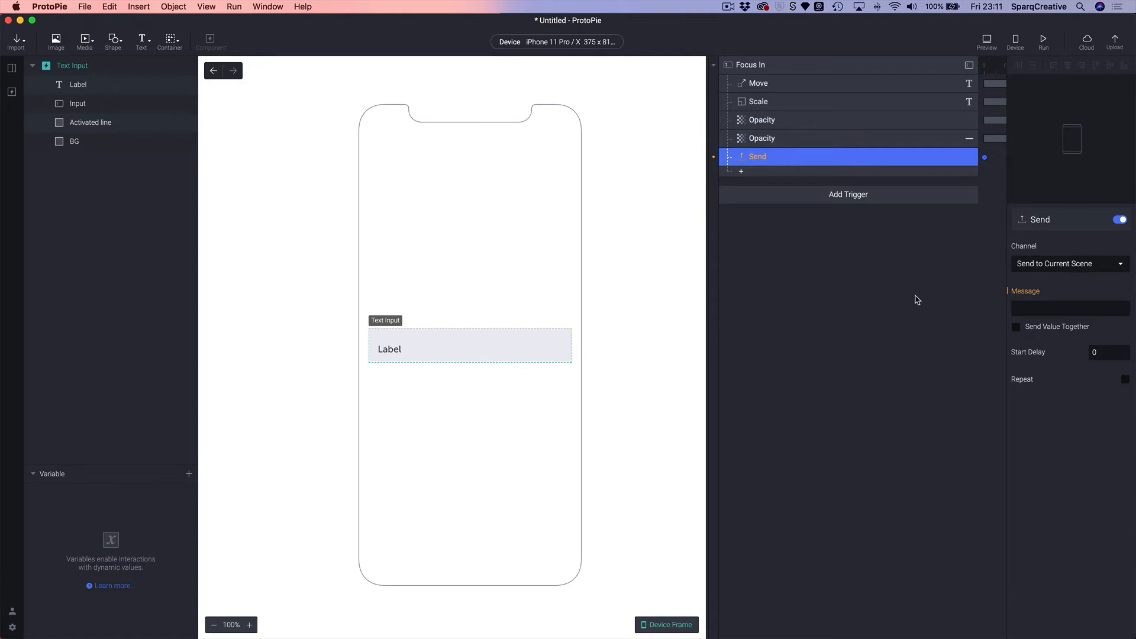
pyautogui.click(1073, 262)
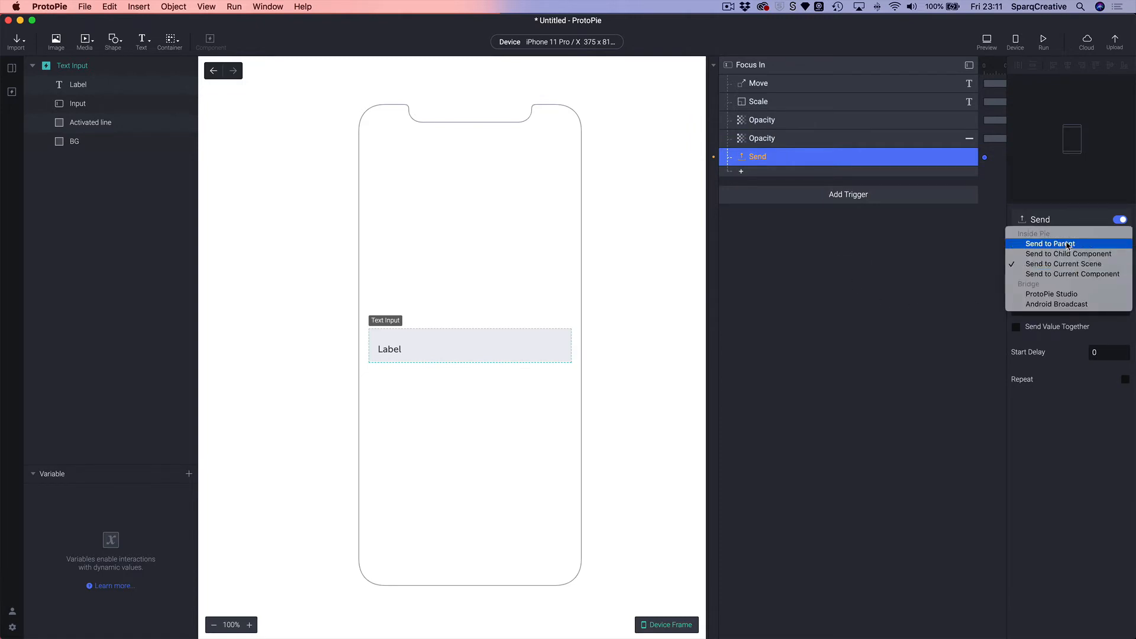
pyautogui.click(1068, 244)
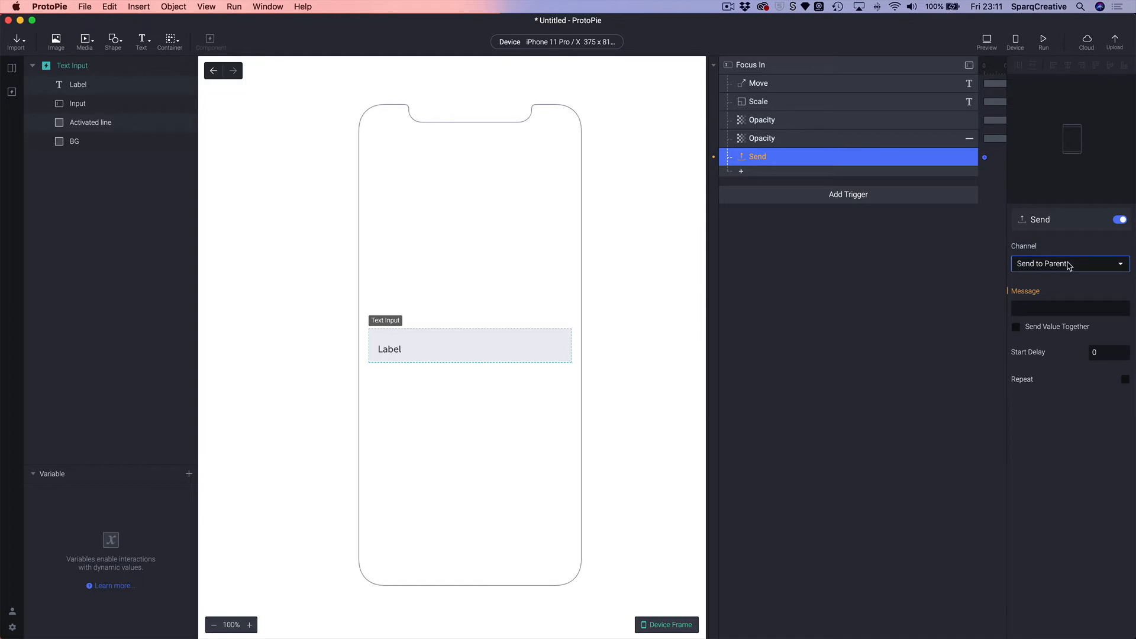
pyautogui.click(1068, 265)
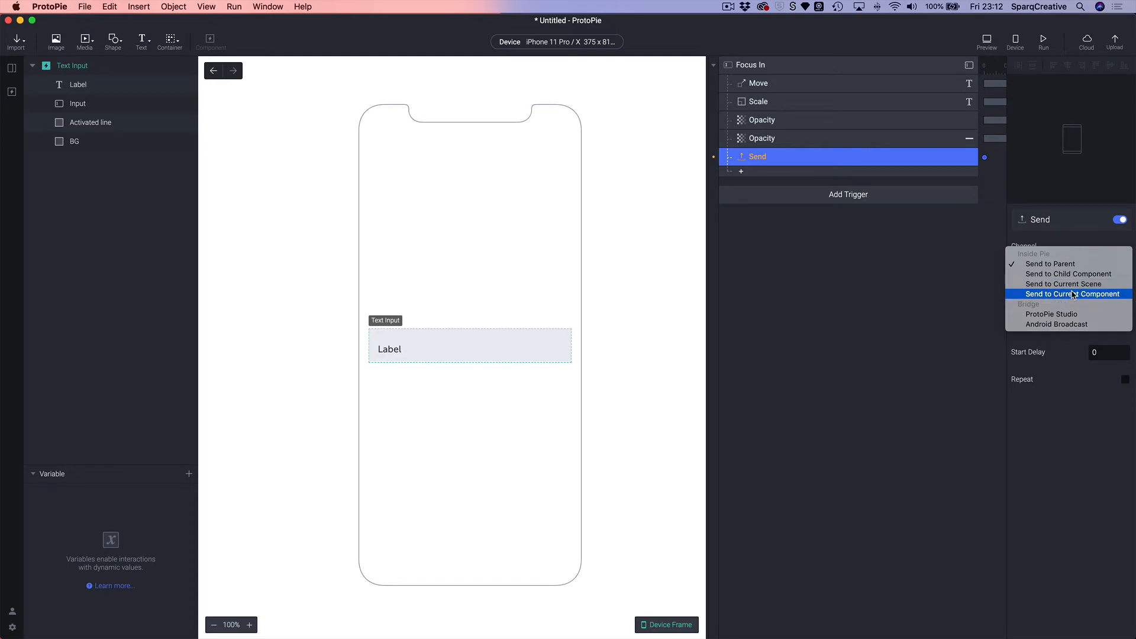
pyautogui.click(1057, 264)
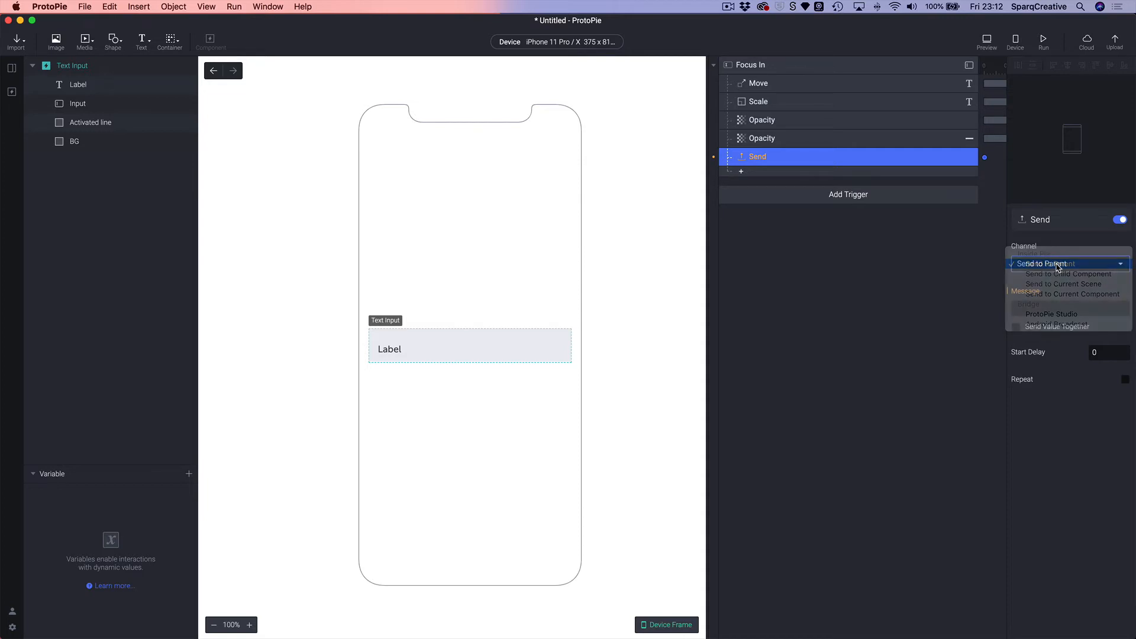
pyautogui.click(1022, 306)
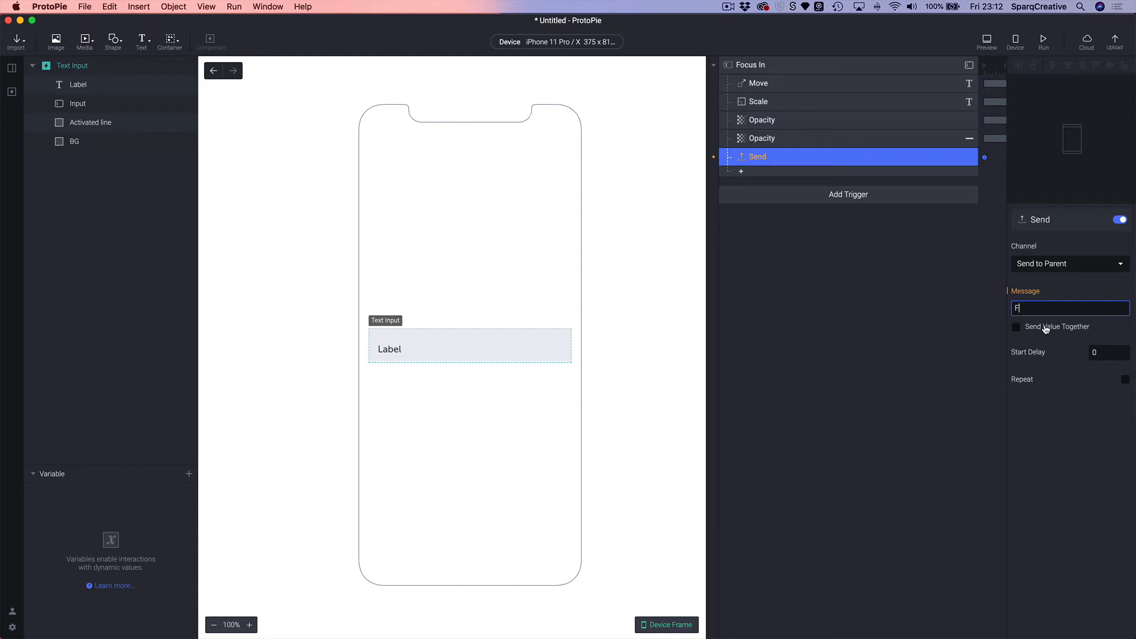
pyautogui.write('OCUS')
pyautogui.press('Return')
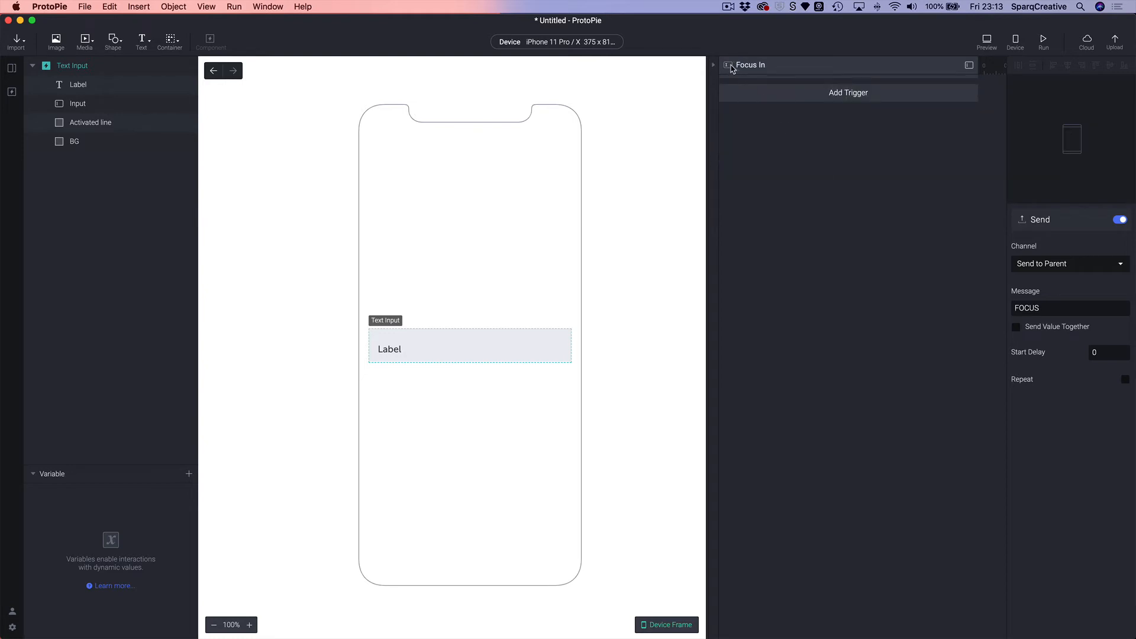
pyautogui.click(715, 67)
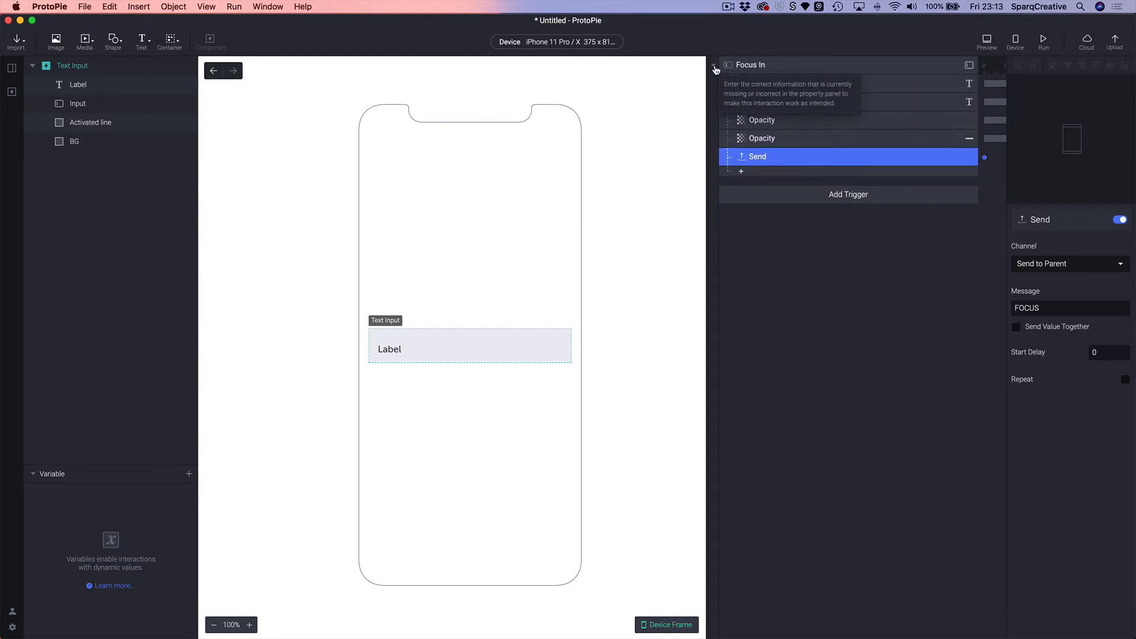
pyautogui.click(715, 68)
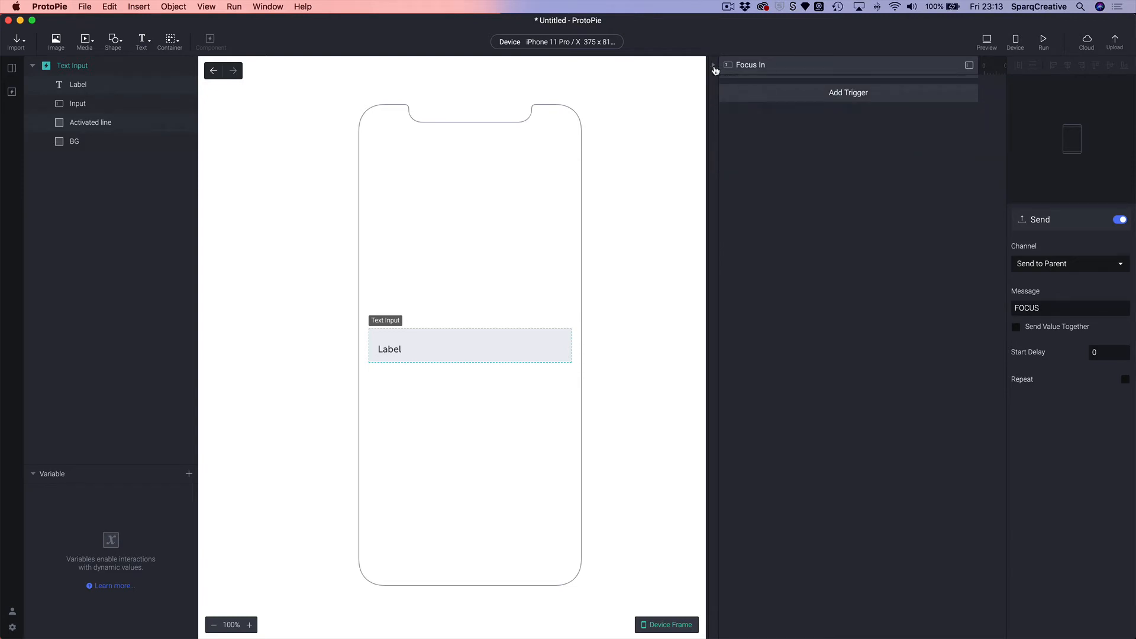
pyautogui.click(715, 66)
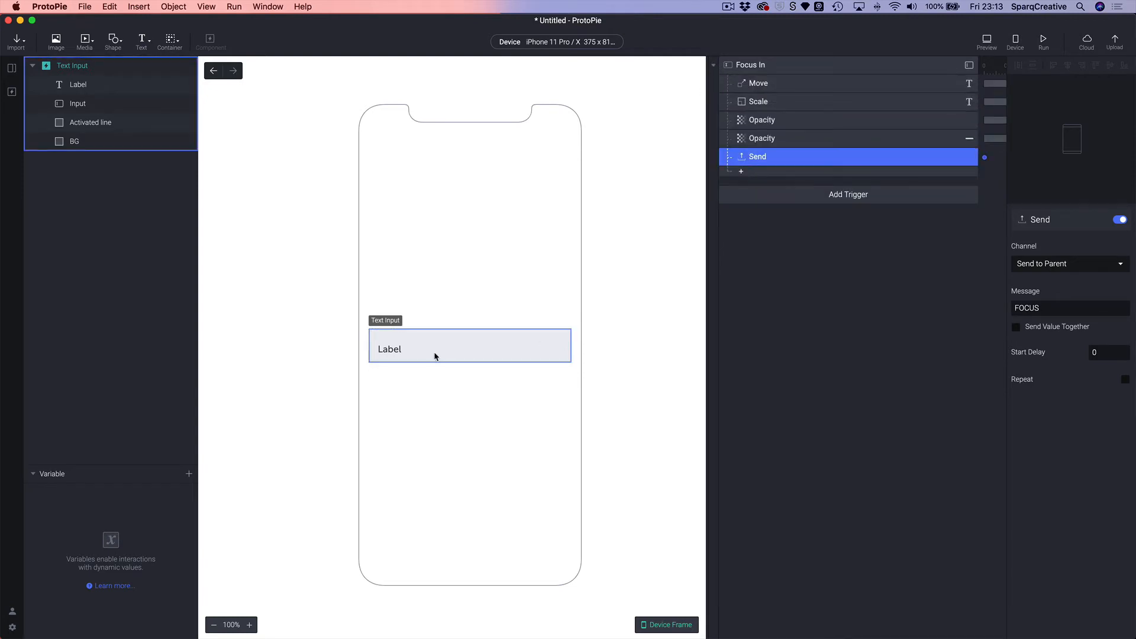
# Preview the prototype and focus the field to review the complete Focus In interaction
pyautogui.click(986, 43)
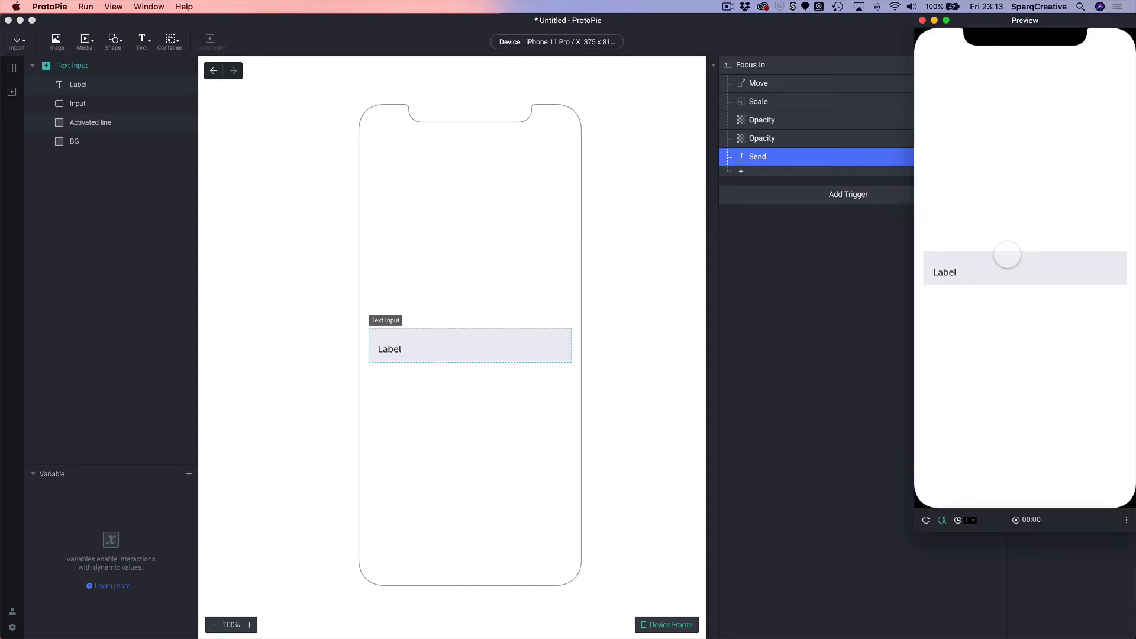
pyautogui.click(994, 266)
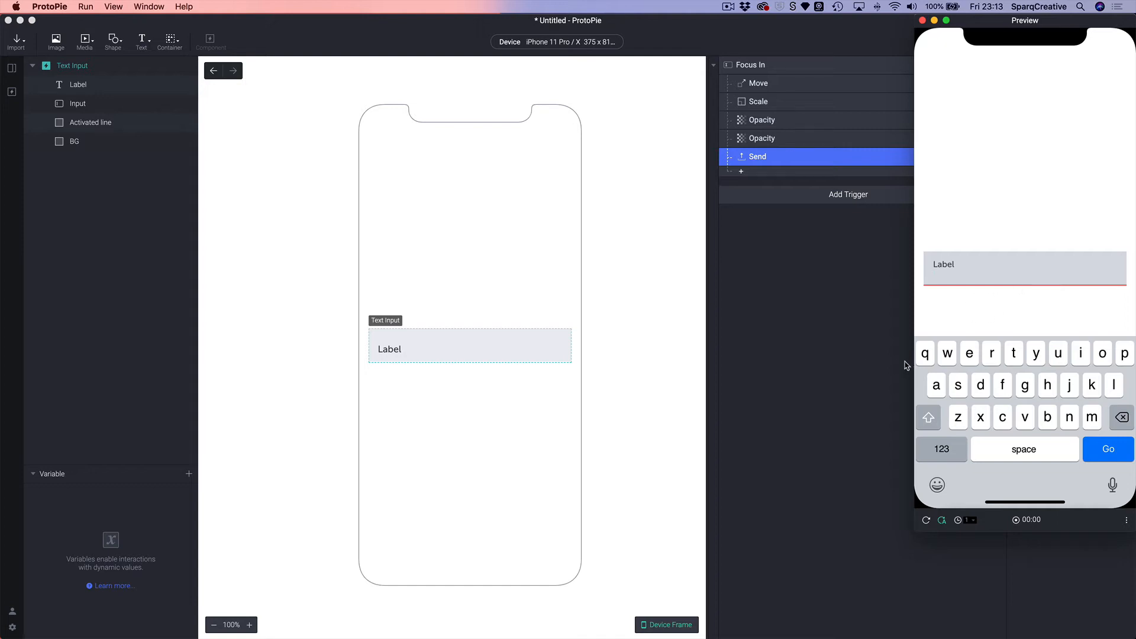
pyautogui.click(859, 355)
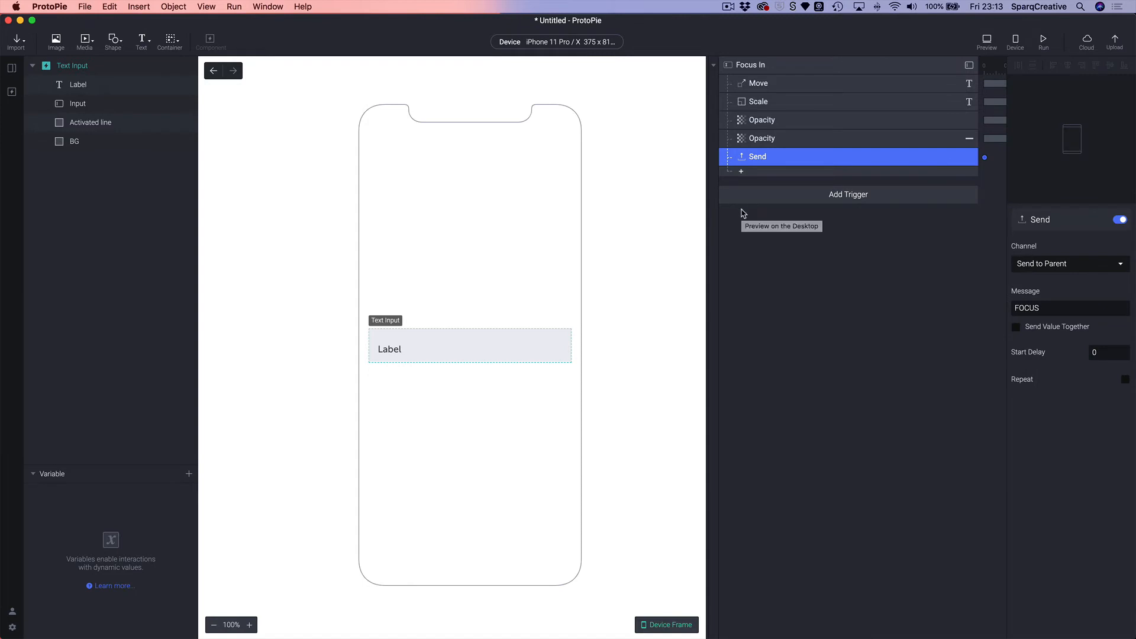
# Add a Receive trigger to the Text Input component that listens for the message FOCUS on the Receive from Parent channel
pyautogui.click(928, 272)
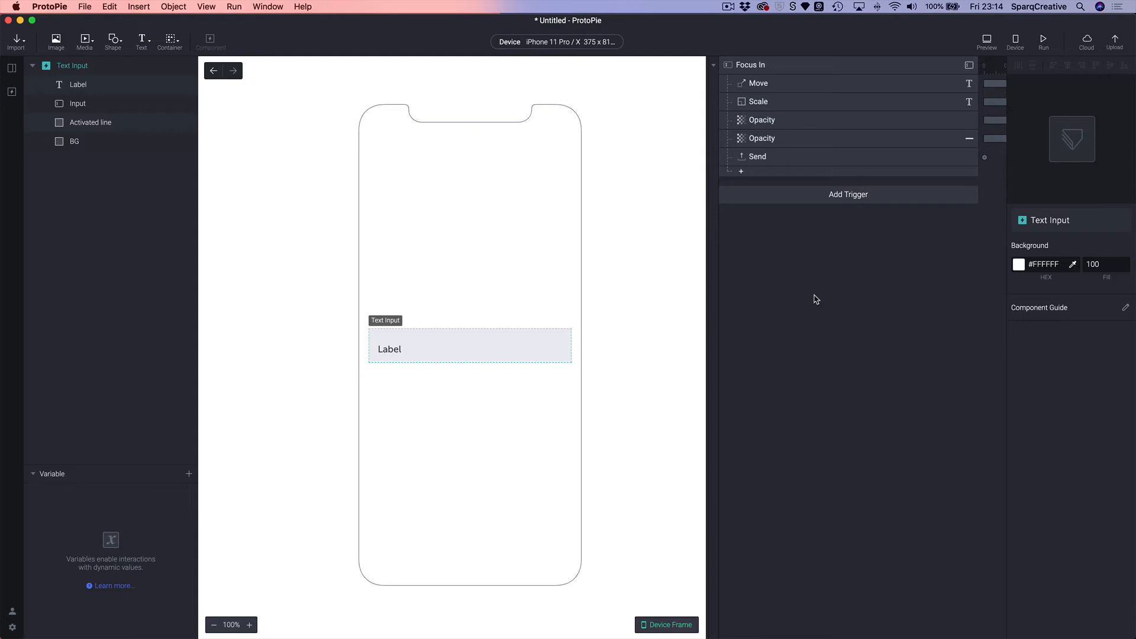
pyautogui.click(764, 199)
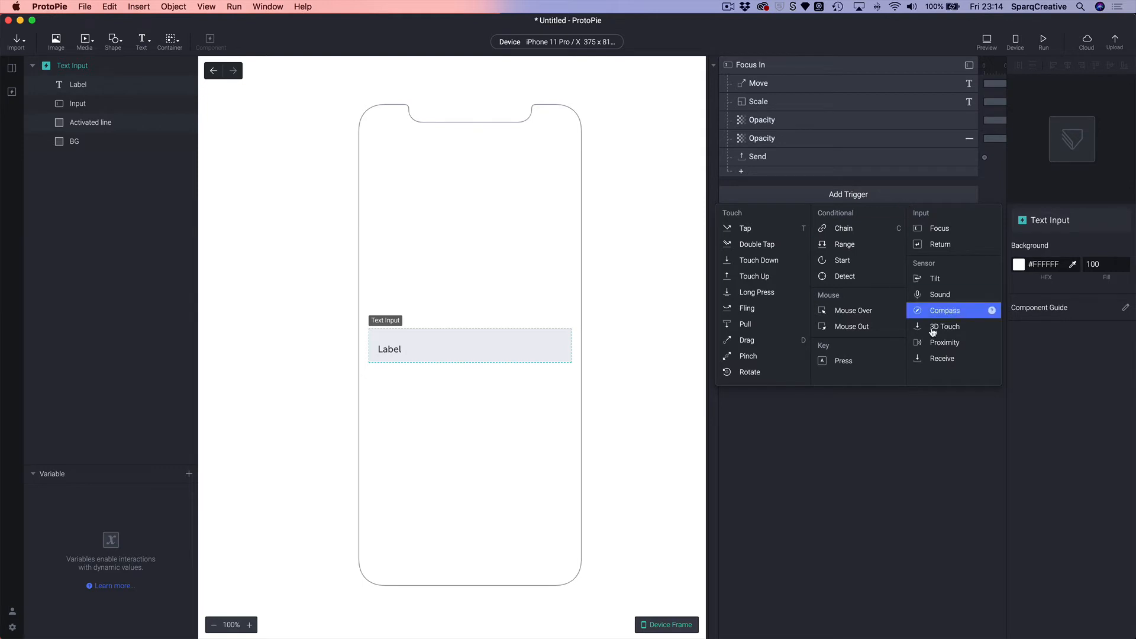
pyautogui.click(942, 358)
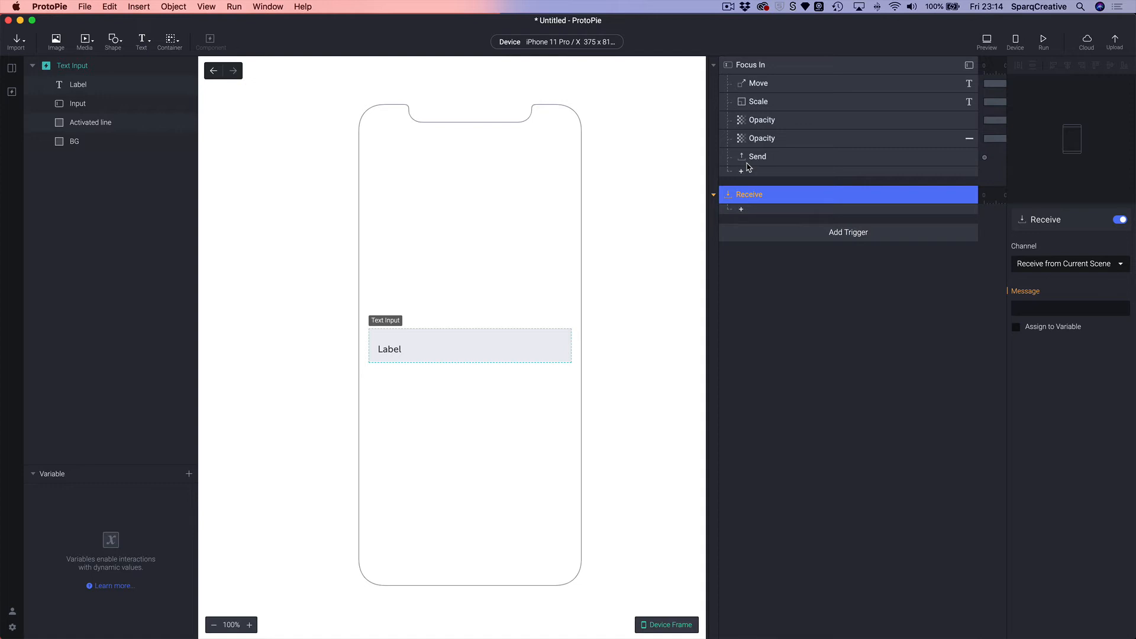
pyautogui.click(1067, 309)
pyautogui.write('FOCUS')
pyautogui.press('Return')
pyautogui.click(1061, 264)
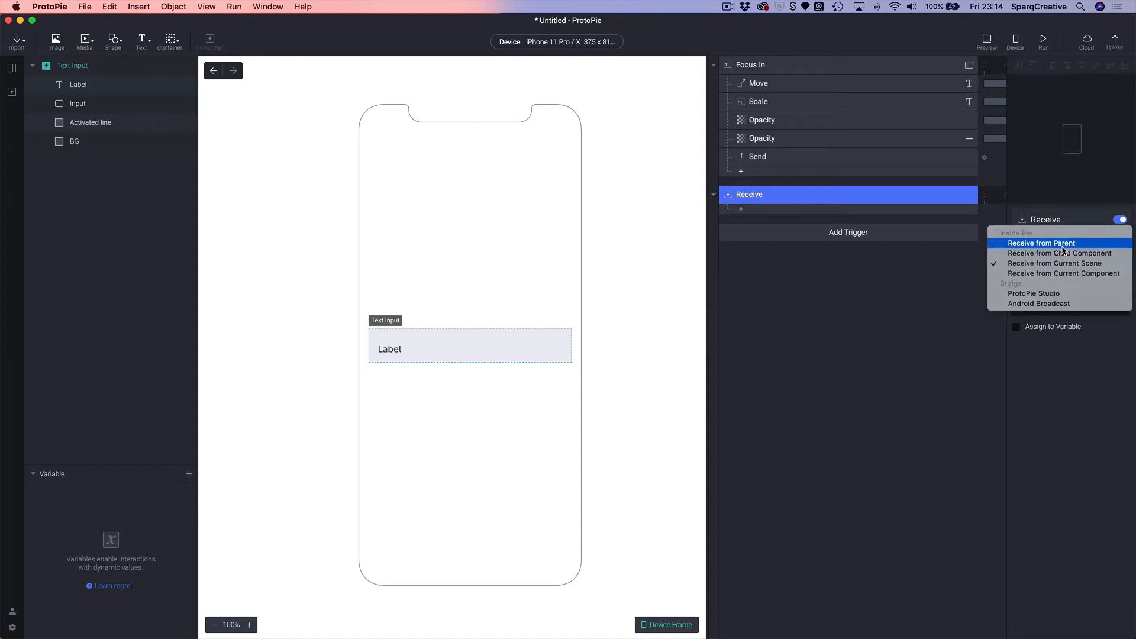
pyautogui.click(1060, 243)
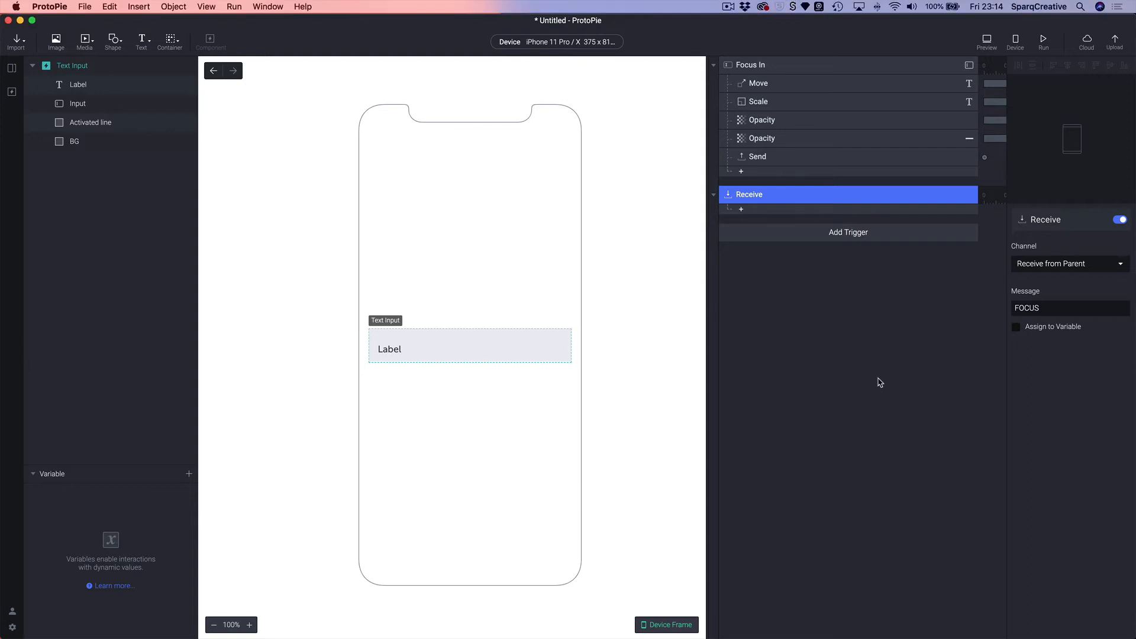
# Copy the Move, Scale, both Opacity and Send responses from the Focus In trigger into the Receive trigger, and collapse Focus In
pyautogui.click(751, 84)
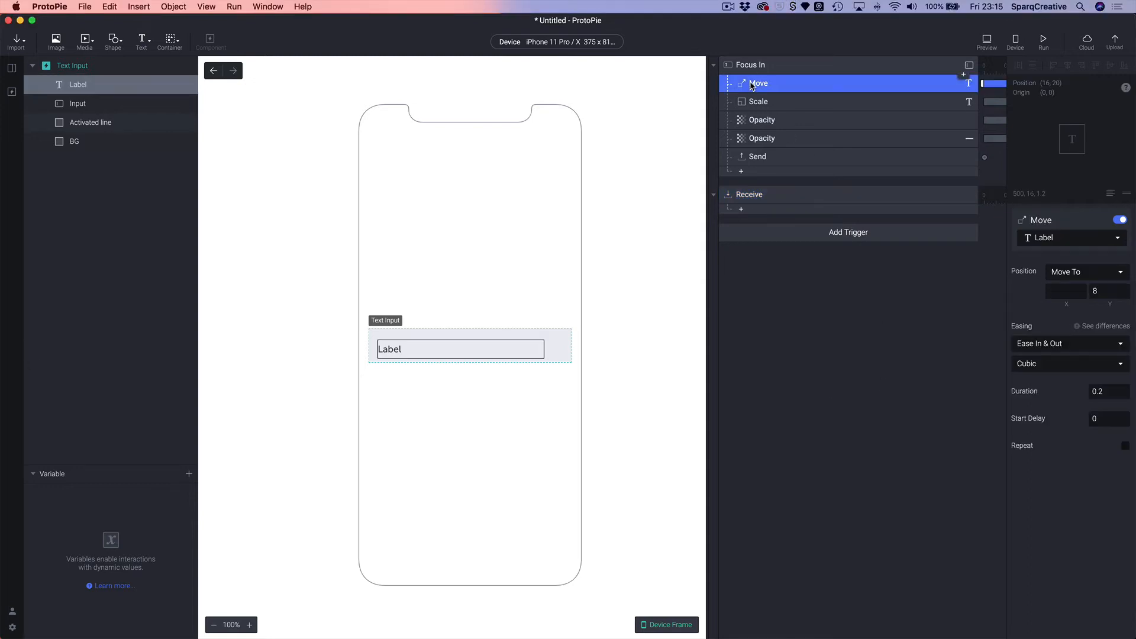
pyautogui.keyDown('shift'); pyautogui.click(766, 157); pyautogui.keyUp('shift')
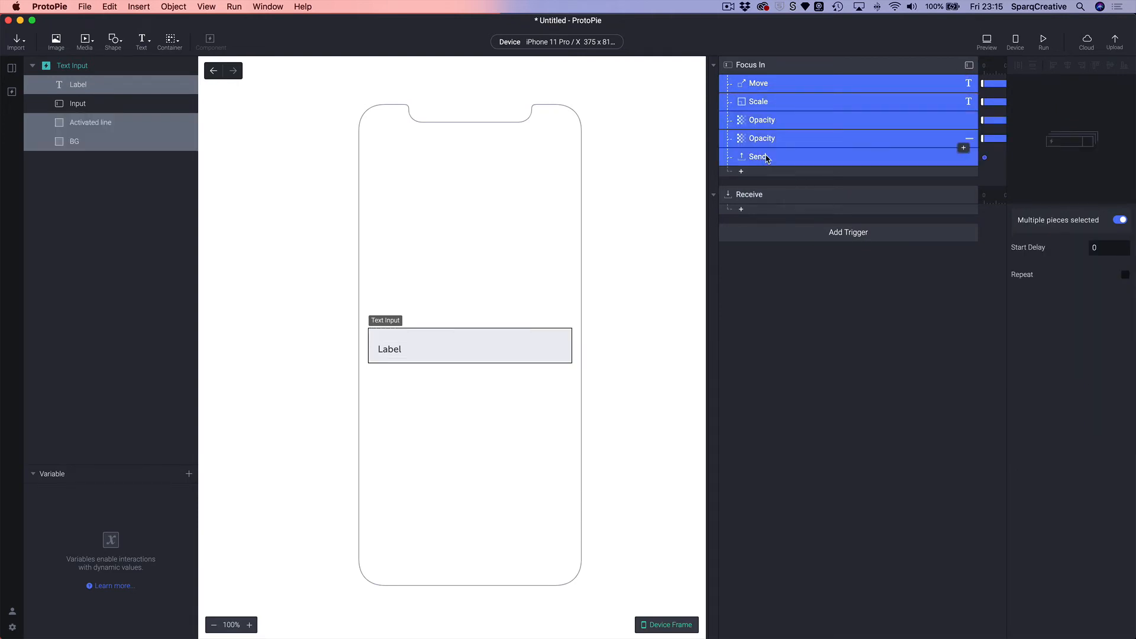
pyautogui.click(765, 197)
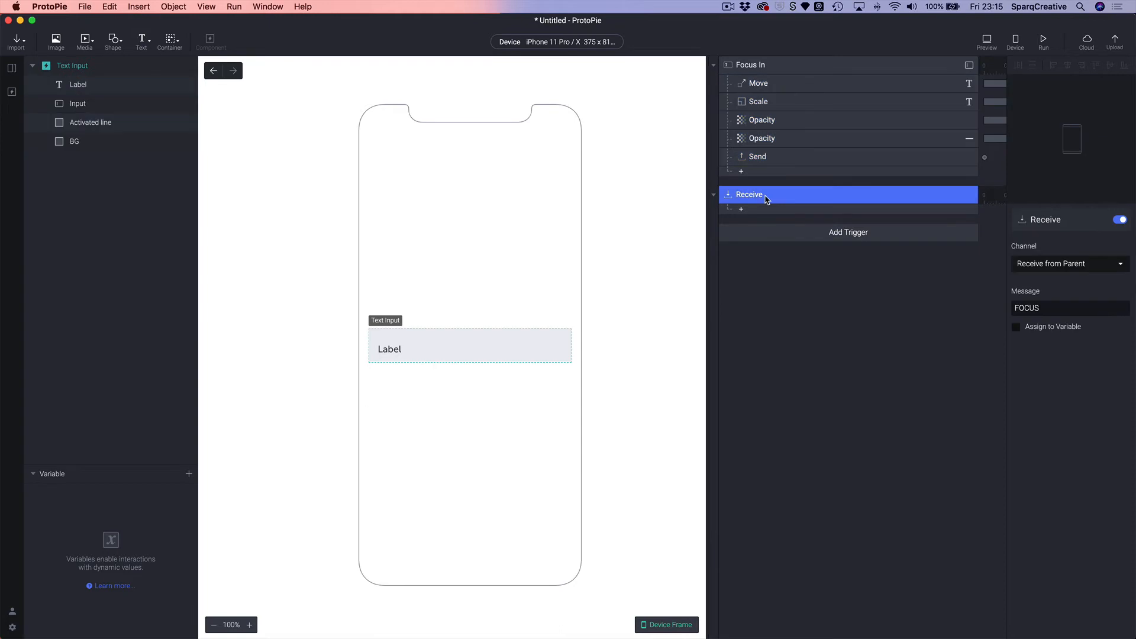
pyautogui.press('super+v')
pyautogui.click(714, 194)
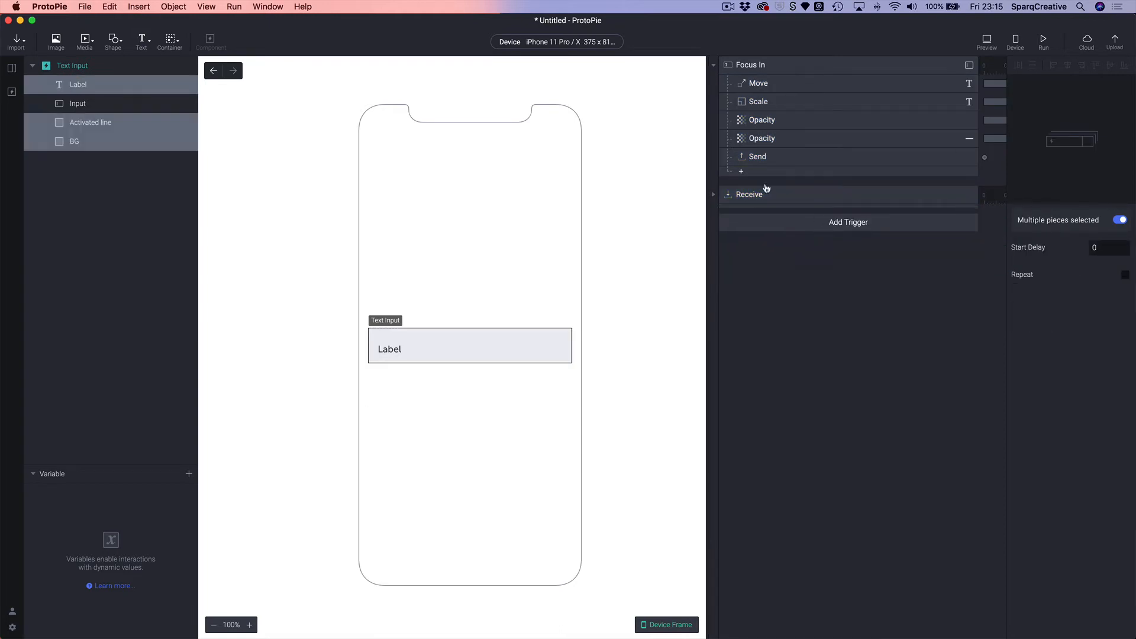
pyautogui.click(714, 194)
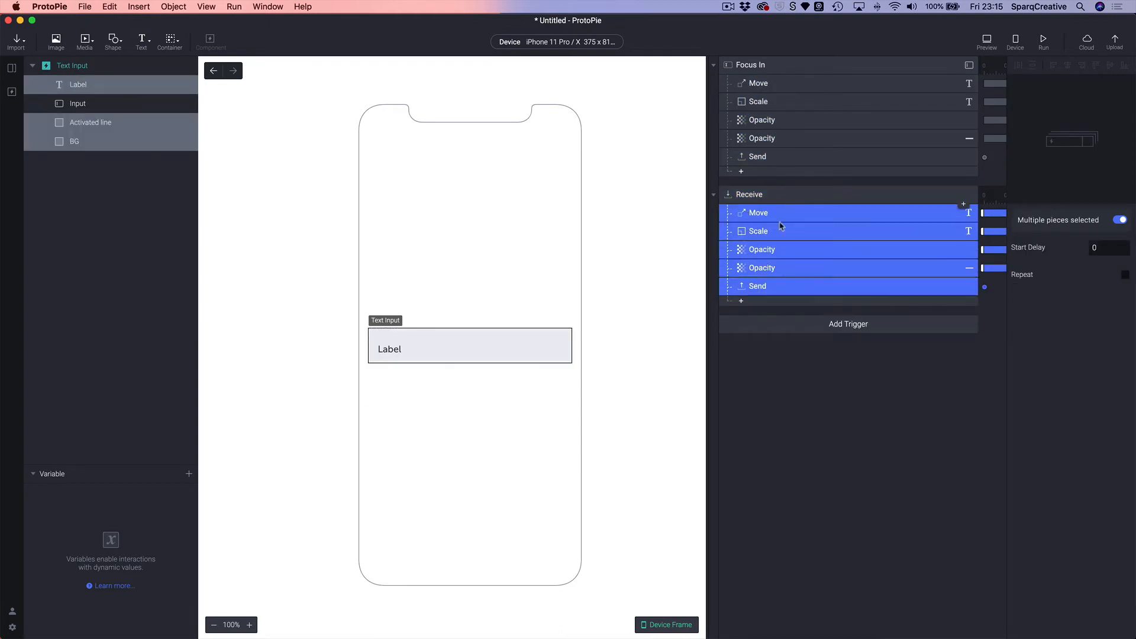
pyautogui.click(715, 66)
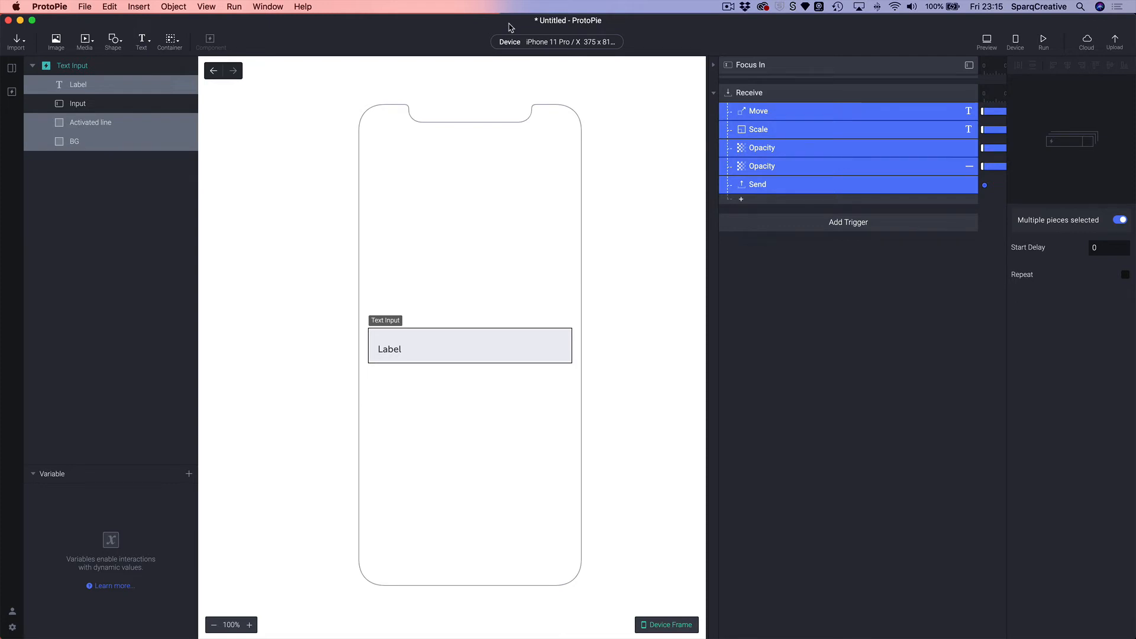
# Save the prototype in the Text Input Component folder under the file name Text Input 2
pyautogui.press('super+s')
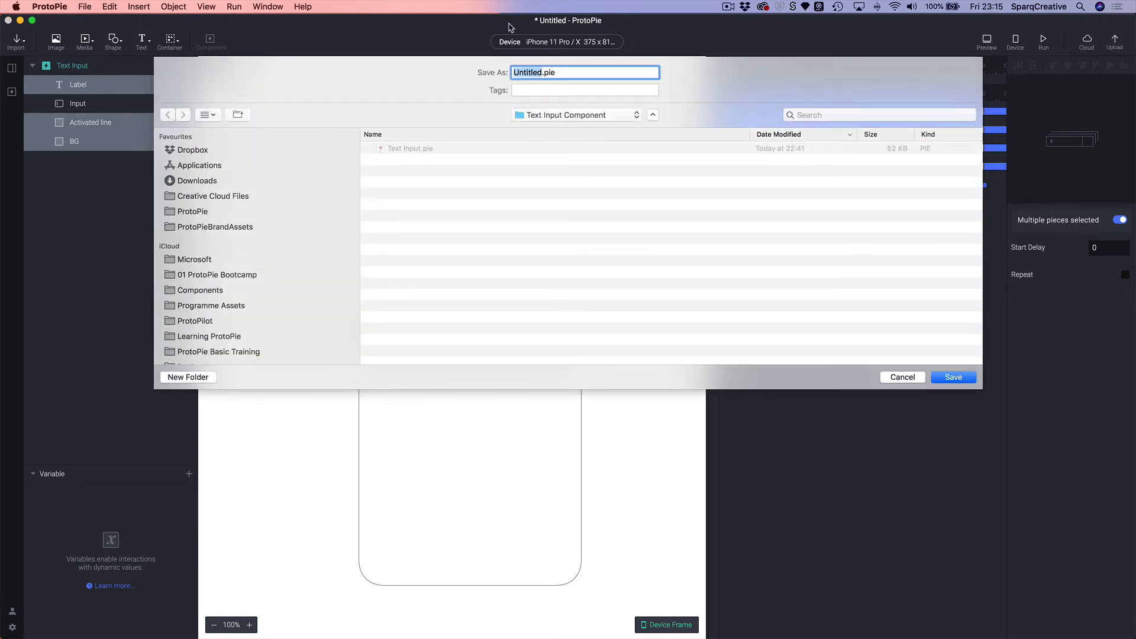
pyautogui.write('TEXT INPUT')
pyautogui.press('BackSpace')
pyautogui.press('BackSpace')
pyautogui.press('BackSpace')
pyautogui.press('BackSpace')
pyautogui.press('BackSpace')
pyautogui.press('BackSpace')
pyautogui.press('BackSpace')
pyautogui.press('BackSpace')
pyautogui.press('BackSpace')
pyautogui.press('BackSpace')
pyautogui.write('Text Inpu')
pyautogui.press('BackSpace')
pyautogui.write('ut 2')
pyautogui.click(966, 379)
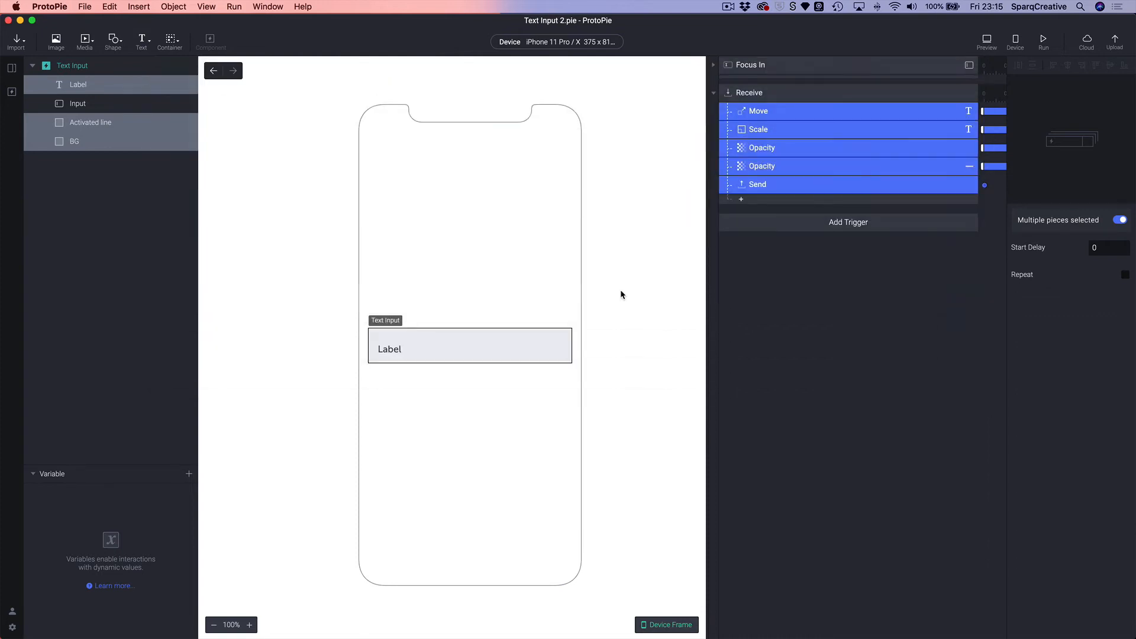
# Return to Scene 1 and rename the text input component instance as First Name
pyautogui.click(213, 72)
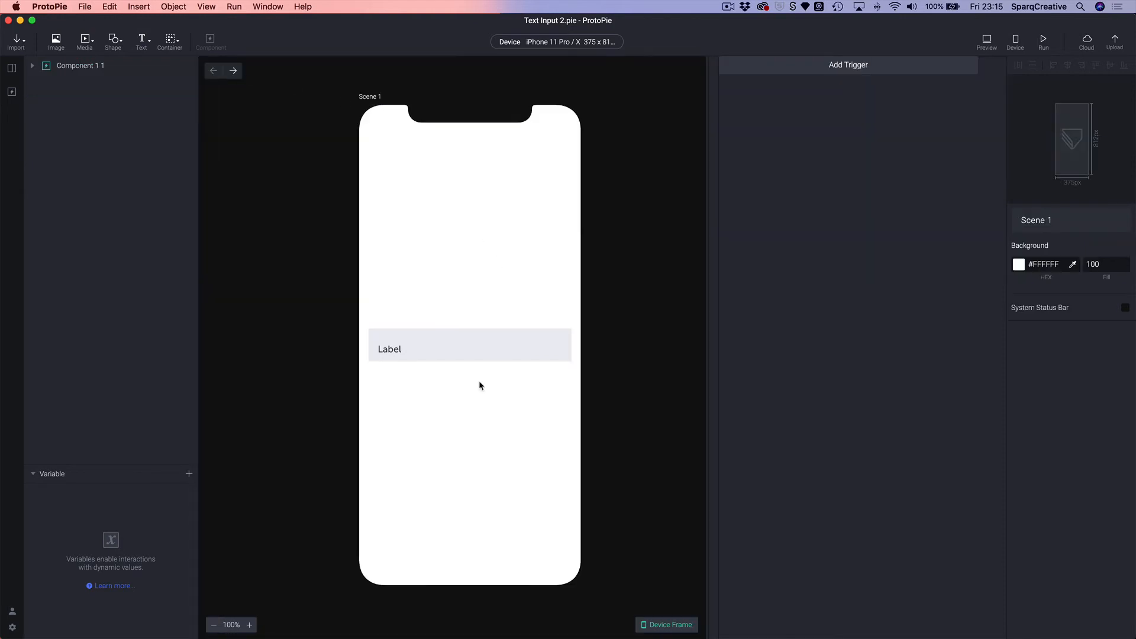
pyautogui.click(480, 355)
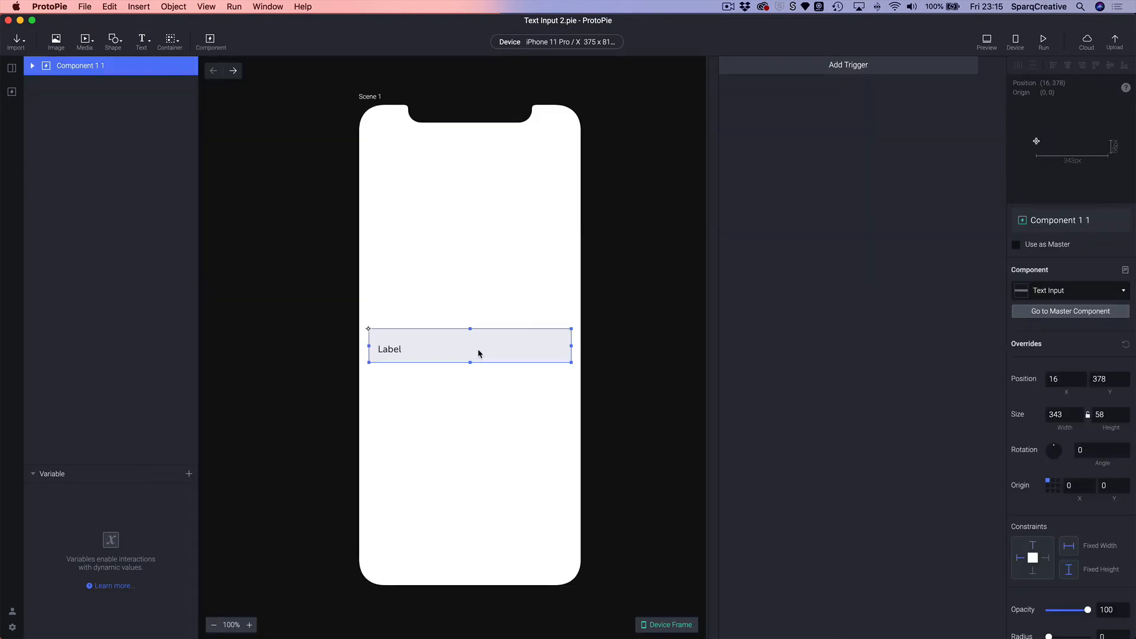
pyautogui.doubleClick(96, 67)
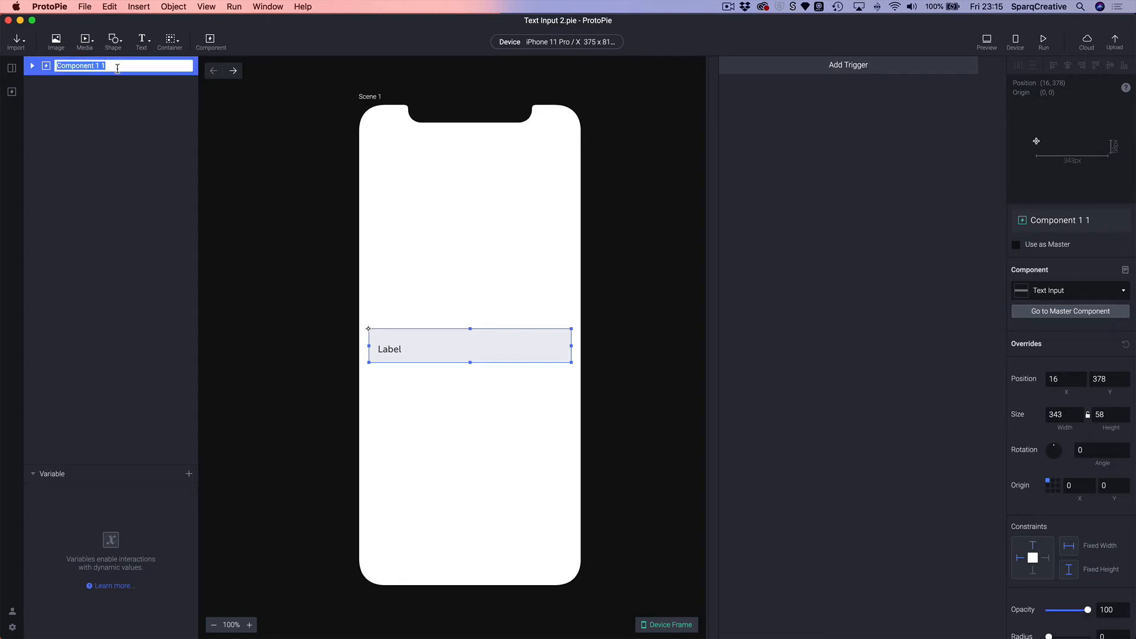
pyautogui.write('First Name')
pyautogui.press('Return')
pyautogui.click(462, 398)
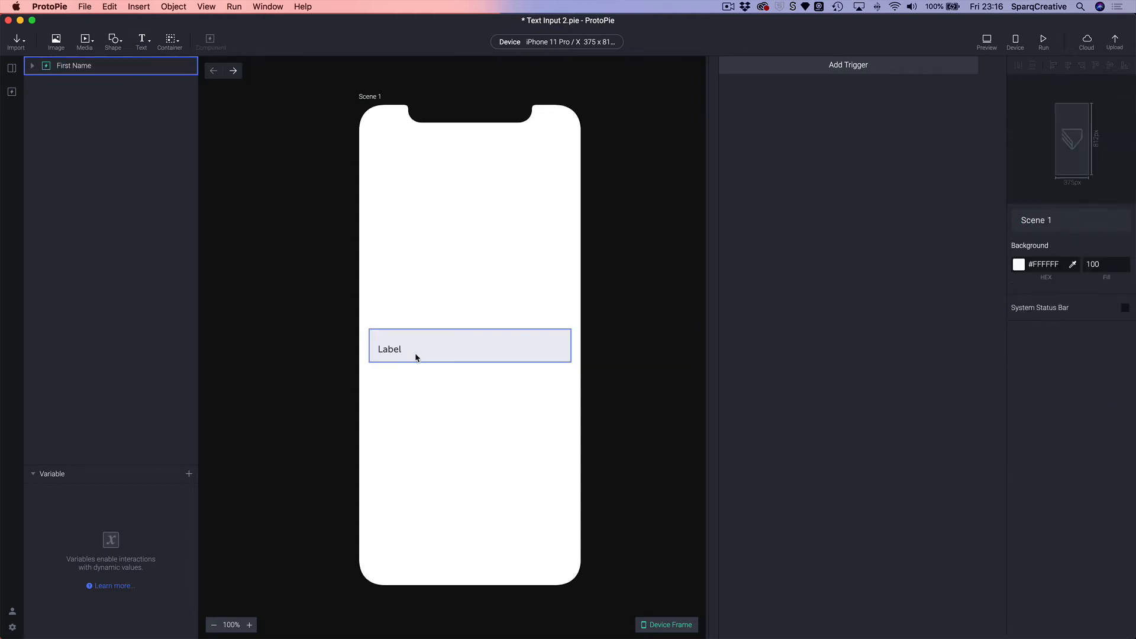
# Examine the layers inside the First Name instance and which properties of Input, Activated line and Label can be overridden
pyautogui.click(376, 354)
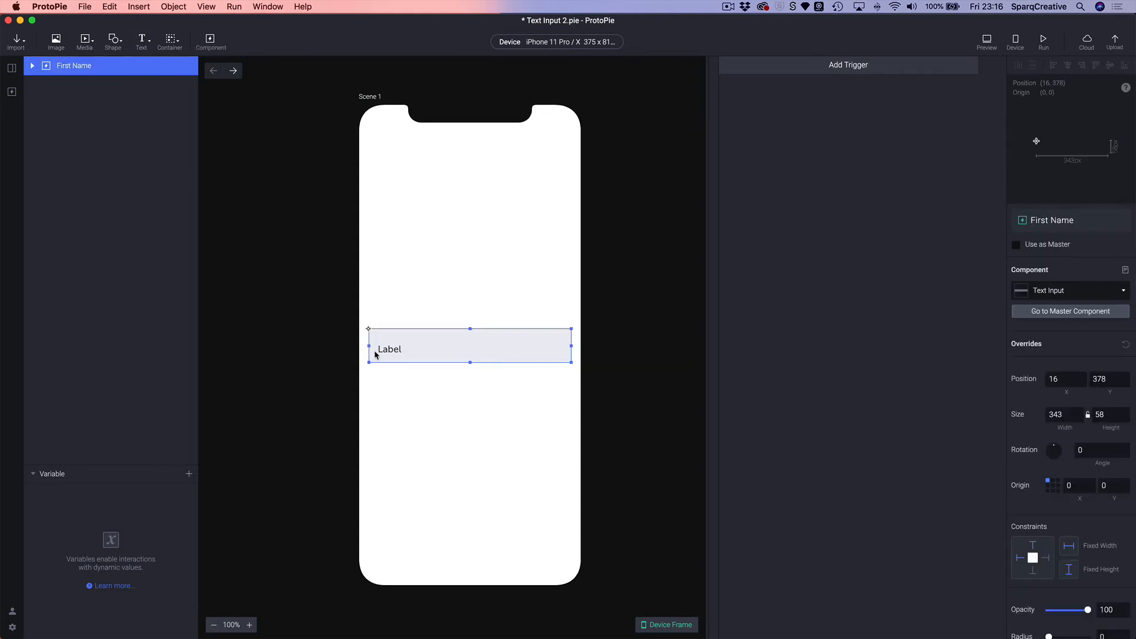
pyautogui.click(30, 67)
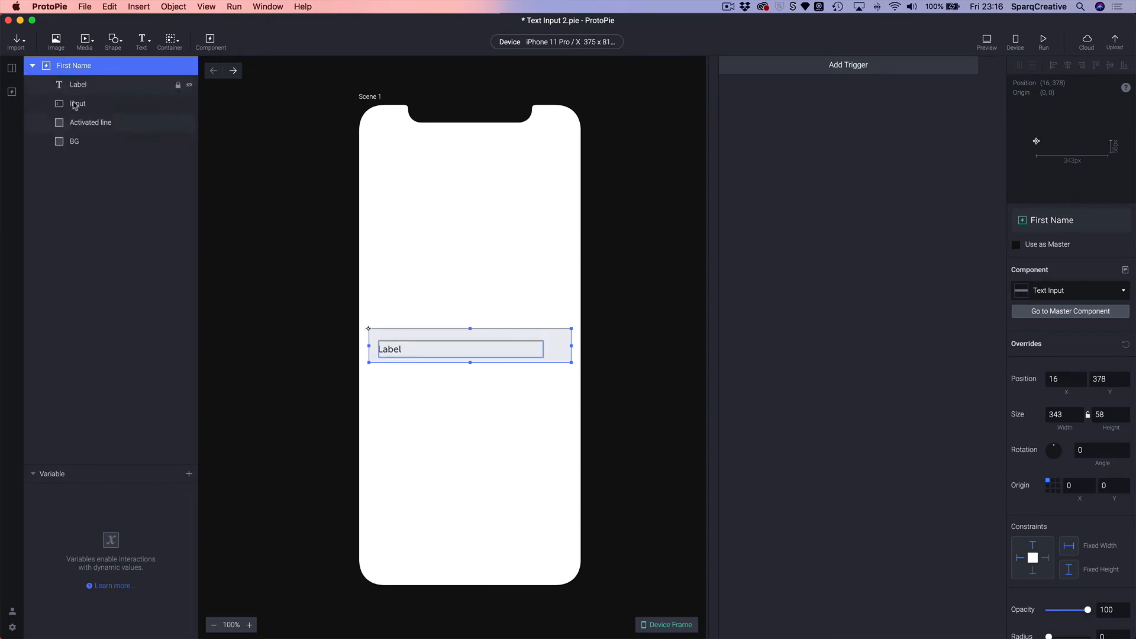
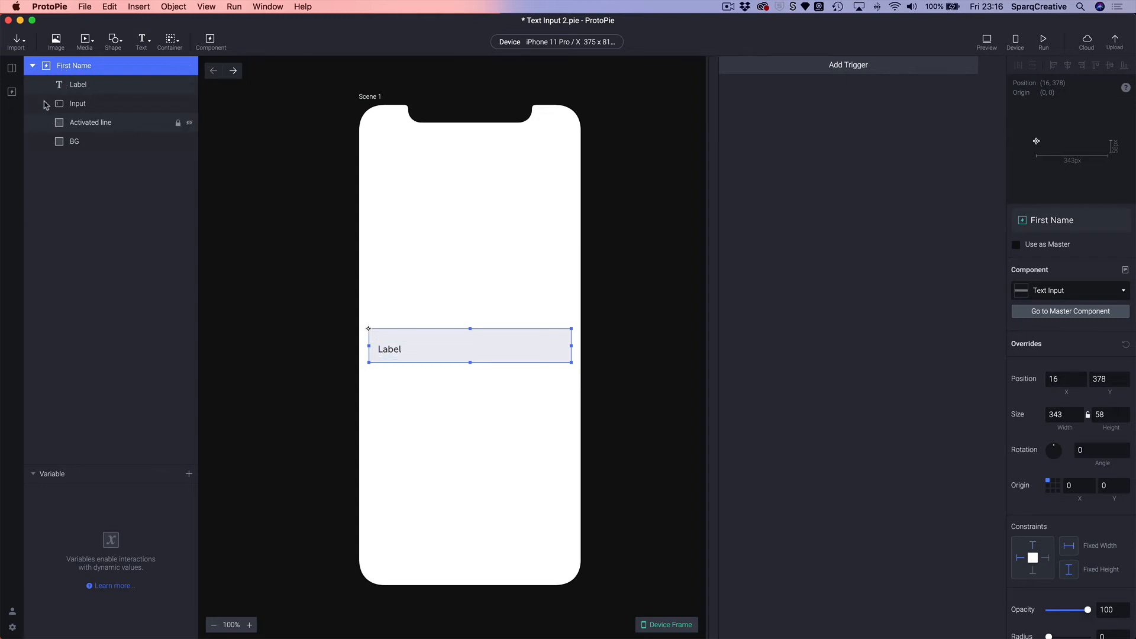
pyautogui.click(33, 66)
pyautogui.click(33, 67)
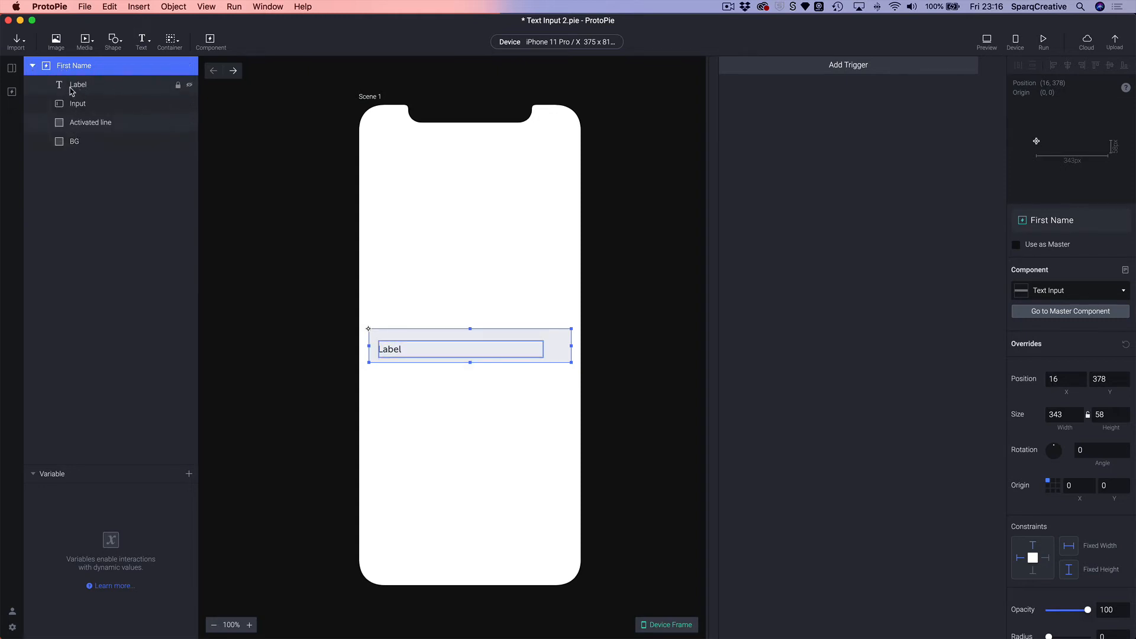
pyautogui.click(71, 90)
pyautogui.click(74, 104)
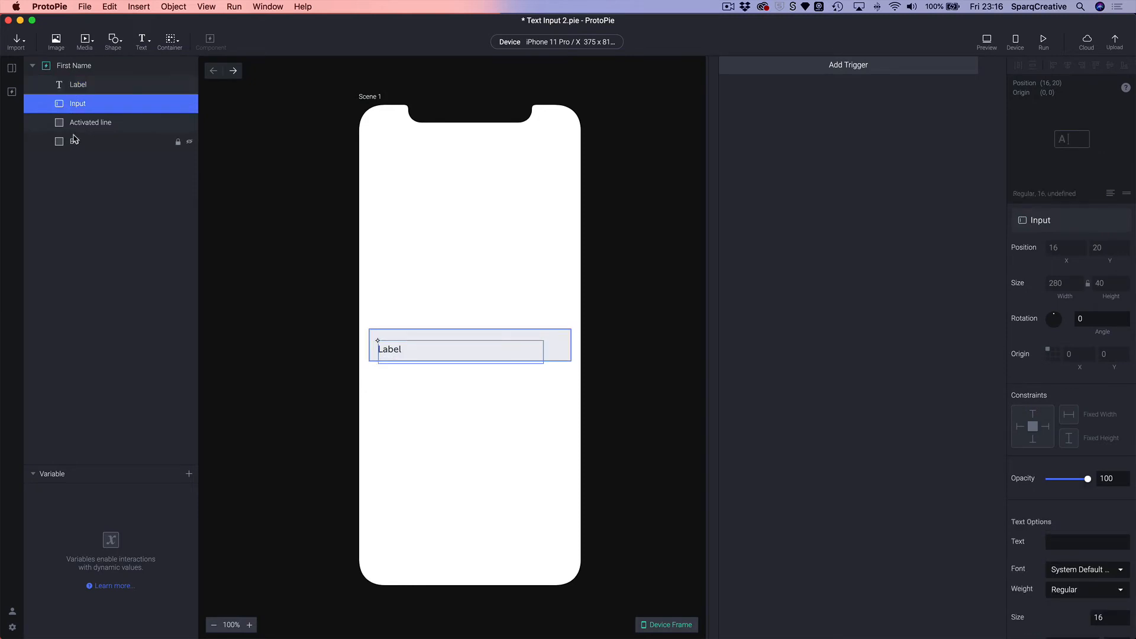
pyautogui.click(73, 123)
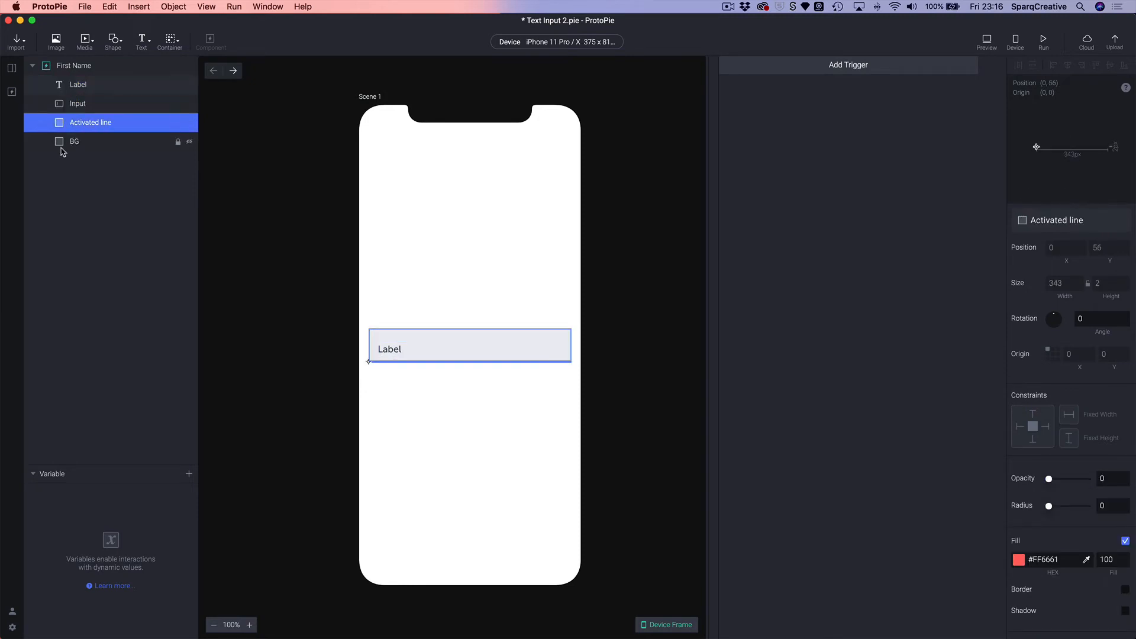
pyautogui.scroll(-2, 1064, 467)
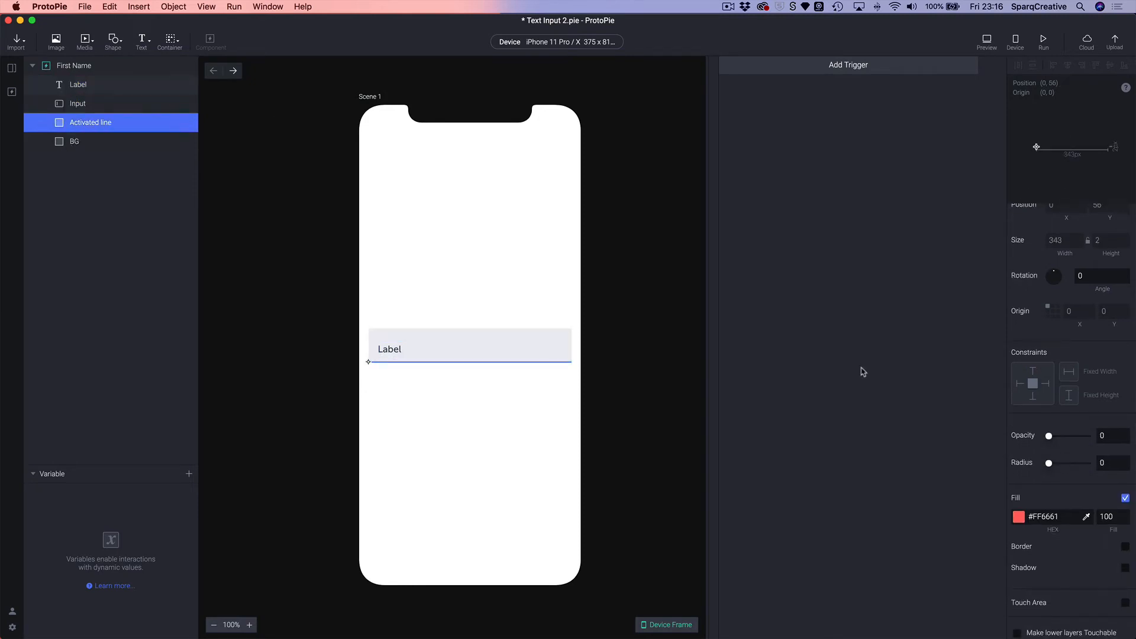
pyautogui.click(68, 88)
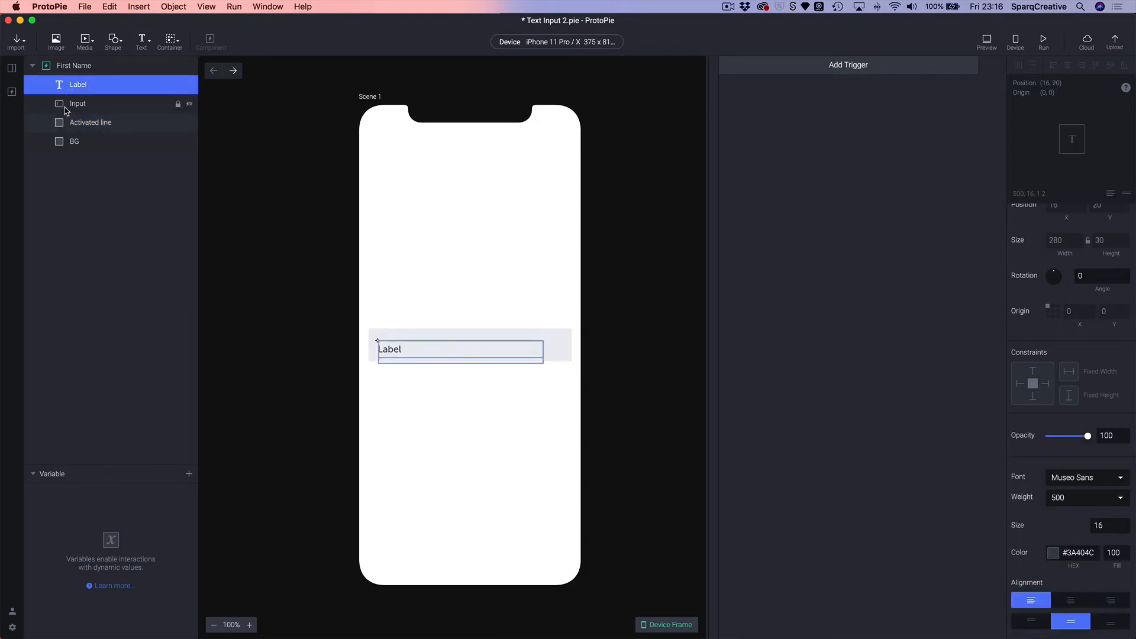
pyautogui.scroll(-1, 1052, 476)
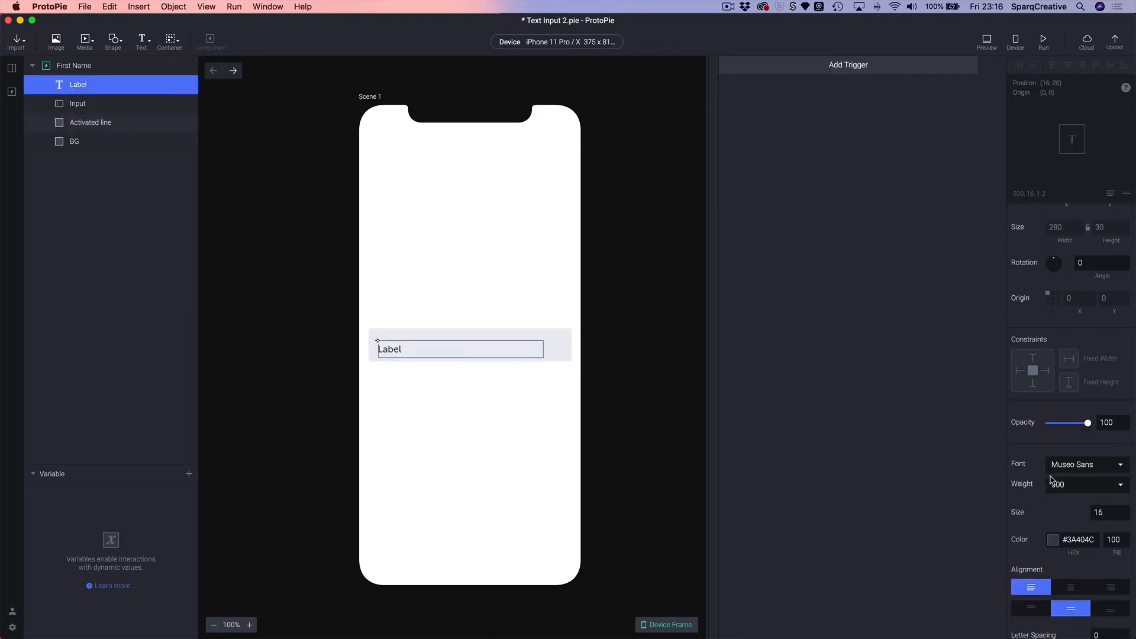
pyautogui.scroll(-10, 1052, 480)
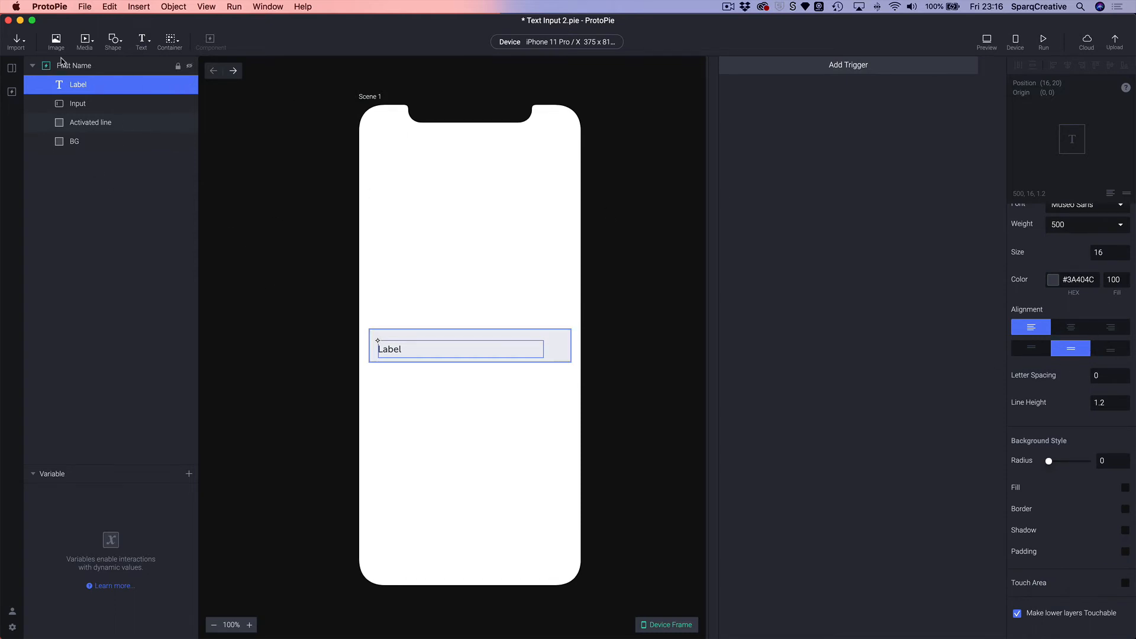
# Change the instance's label text to First Name and move the instance up the scene to about Y 136
pyautogui.doubleClick(398, 350)
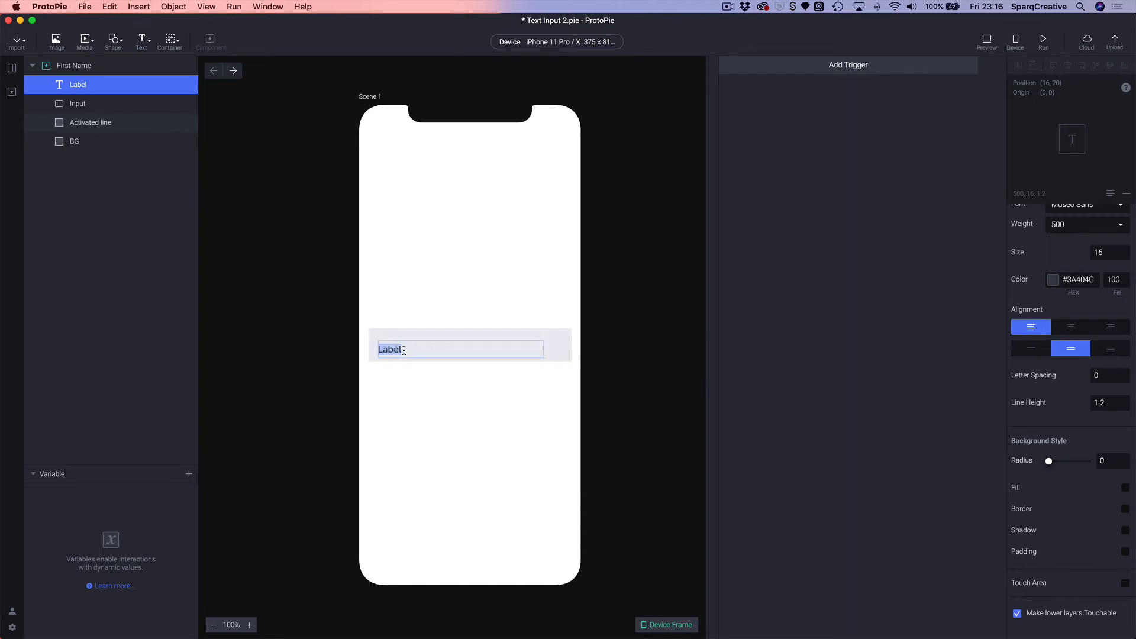
pyautogui.write('First Name')
pyautogui.click(450, 417)
pyautogui.moveTo(468, 343); pyautogui.dragTo(475, 204)
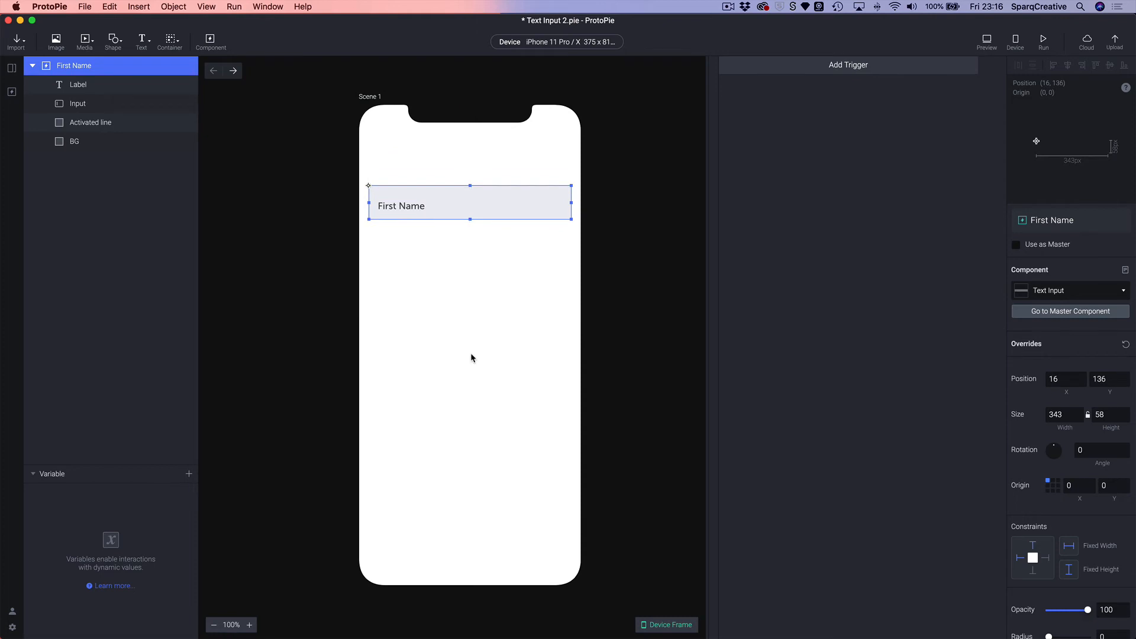
# Override the fill colour of the BG layer in the First Name instance with blue #5382FF
pyautogui.click(471, 353)
pyautogui.click(404, 217)
pyautogui.click(73, 88)
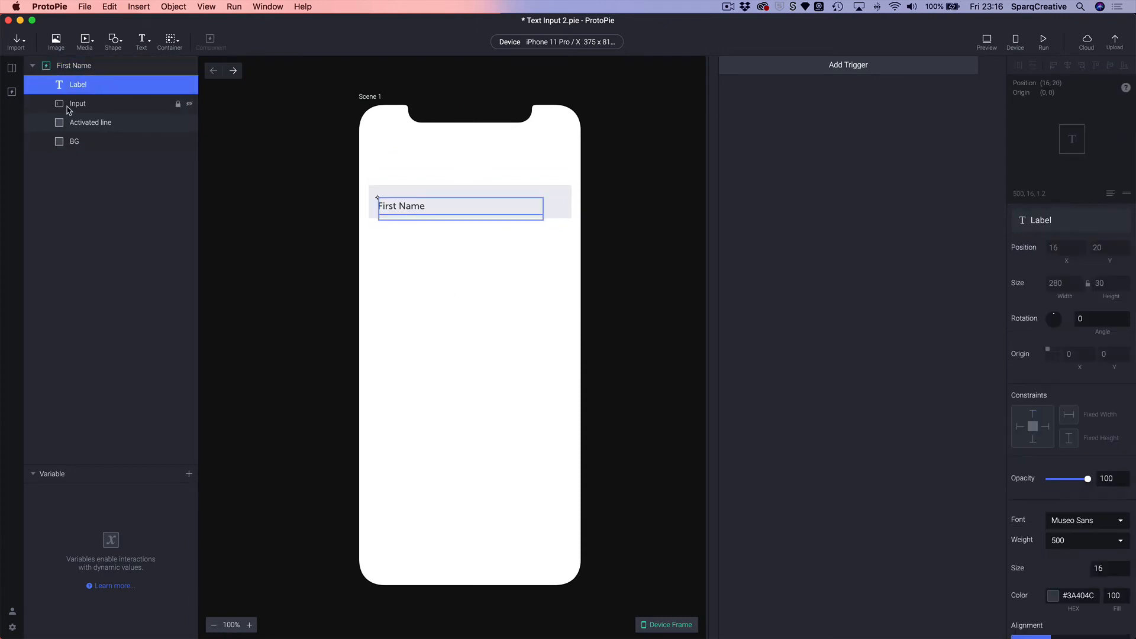
pyautogui.click(65, 122)
pyautogui.click(63, 142)
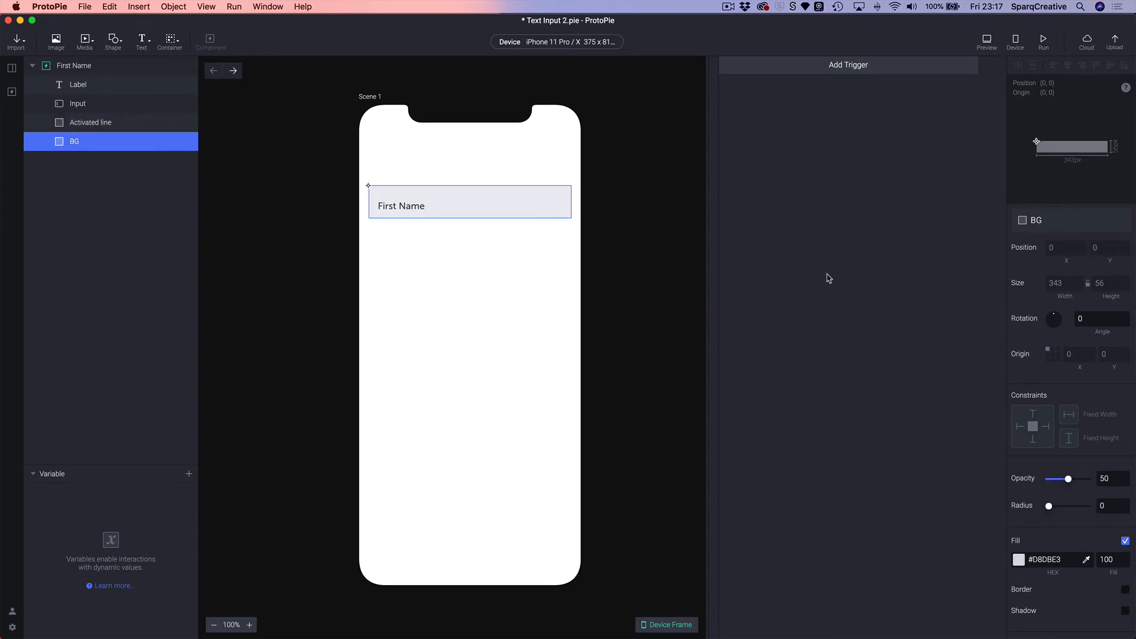
pyautogui.click(1018, 559)
pyautogui.click(1084, 410)
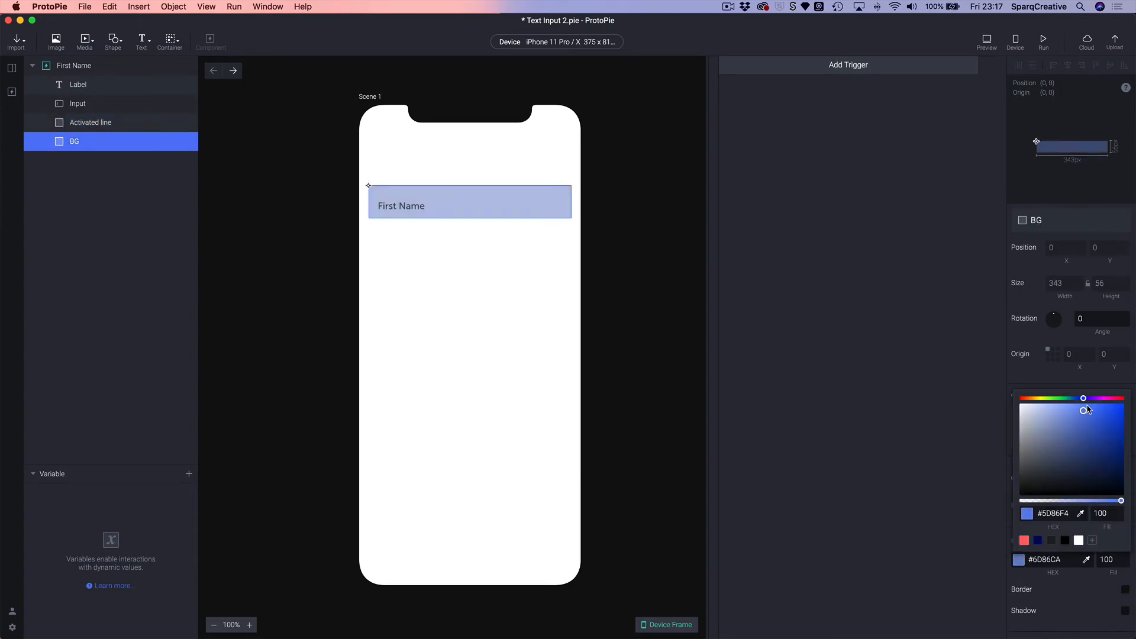
pyautogui.moveTo(1087, 409); pyautogui.dragTo(1088, 407)
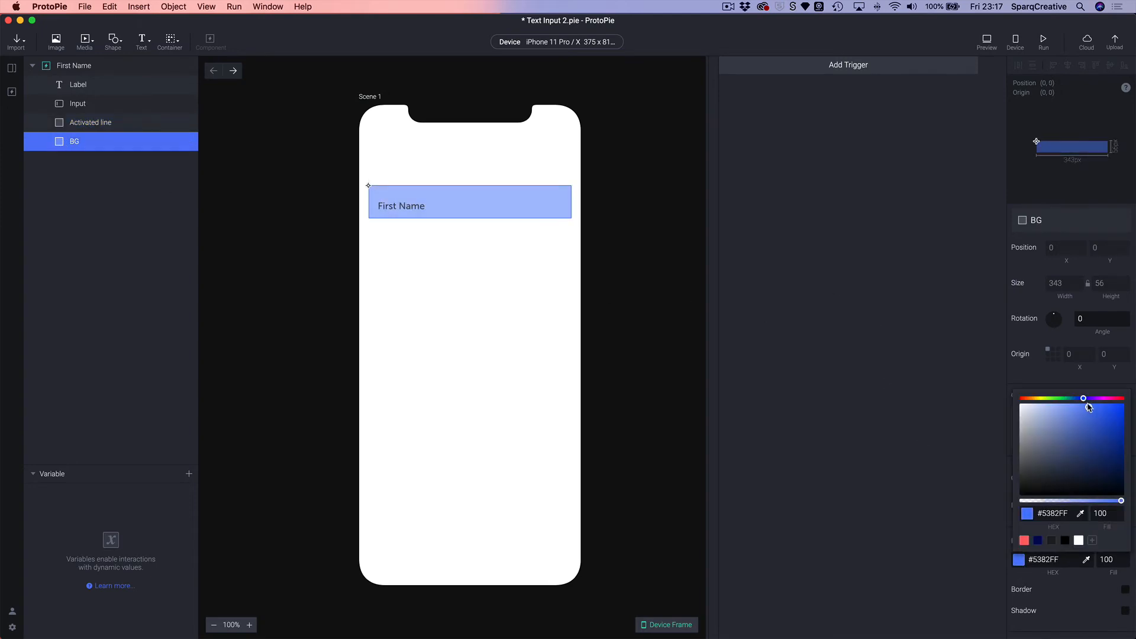
pyautogui.click(390, 306)
# Override the fill colour of the Activated line in the First Name instance with dark blue #000756
pyautogui.click(102, 122)
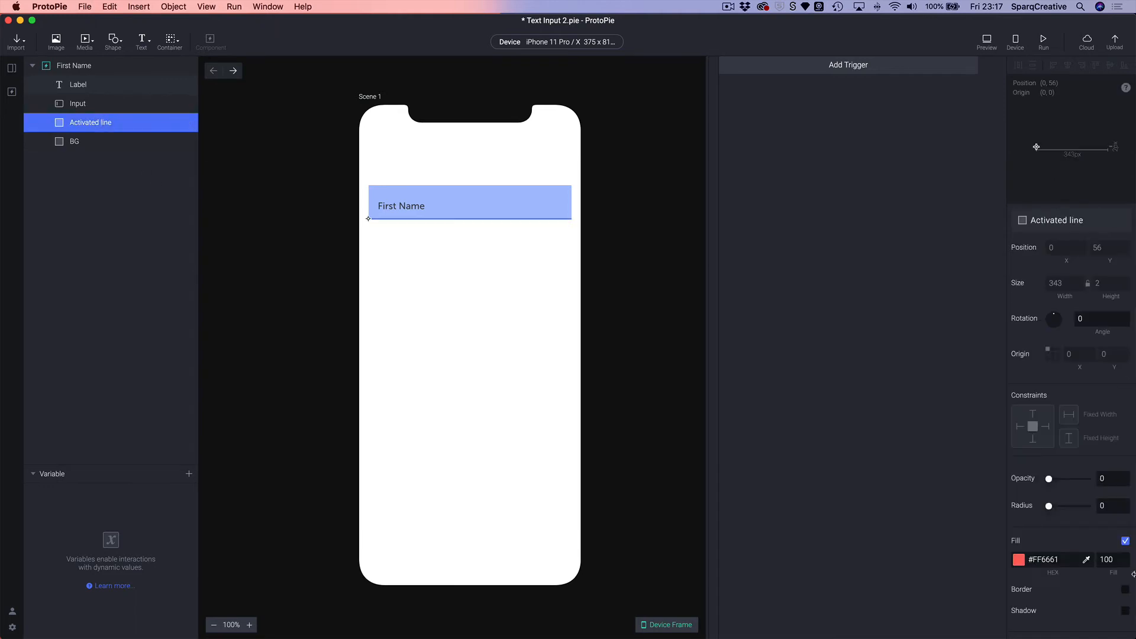
pyautogui.click(1019, 559)
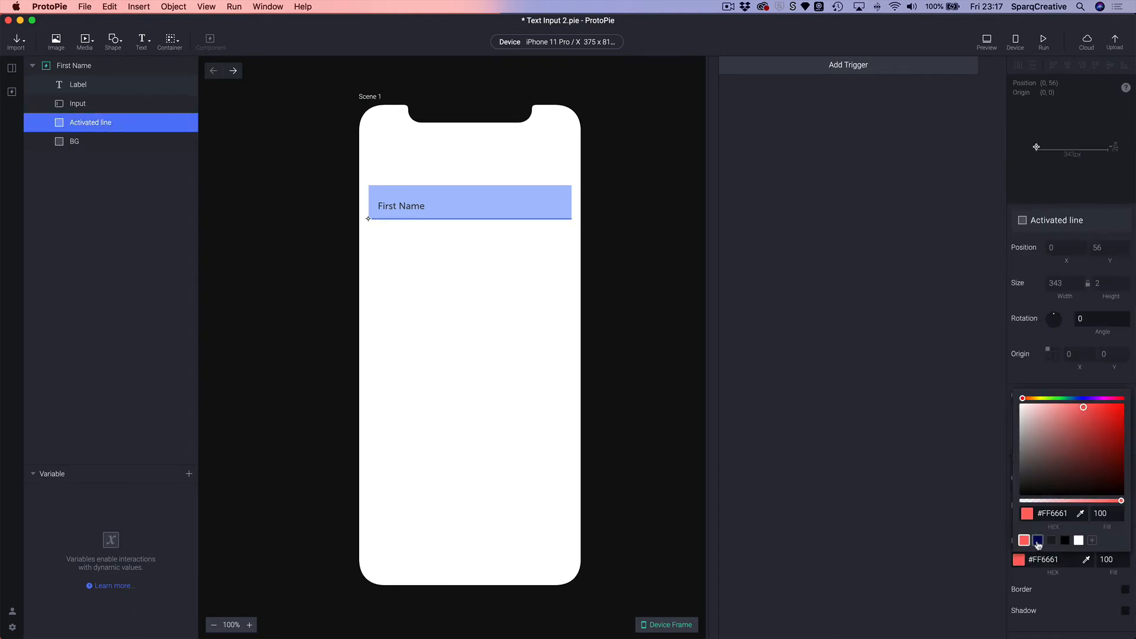
pyautogui.click(1037, 540)
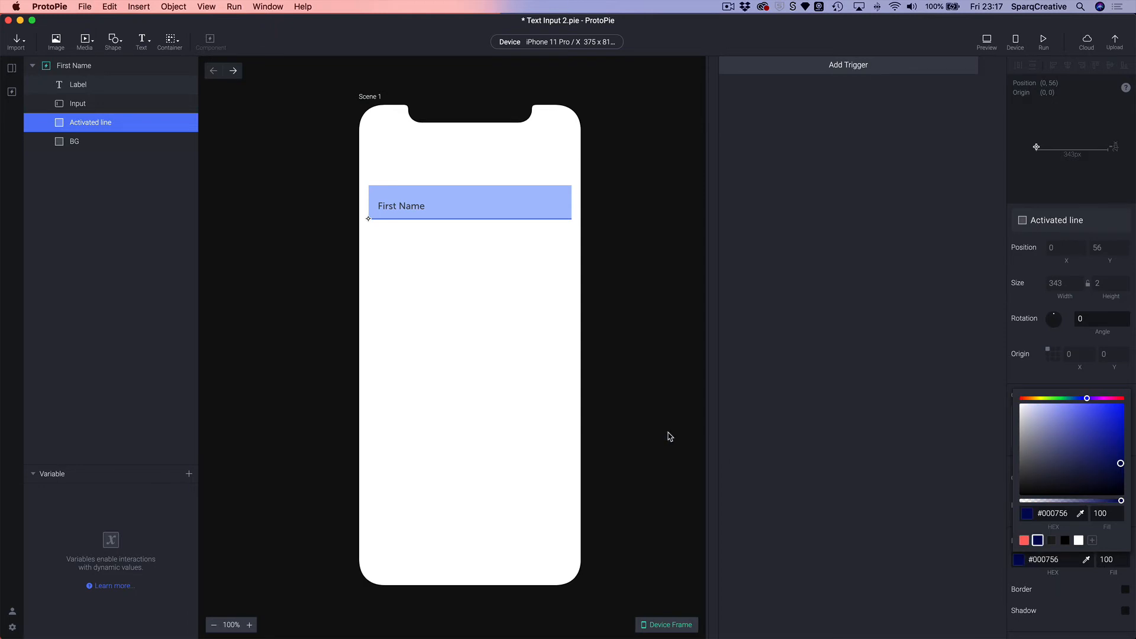
pyautogui.click(661, 379)
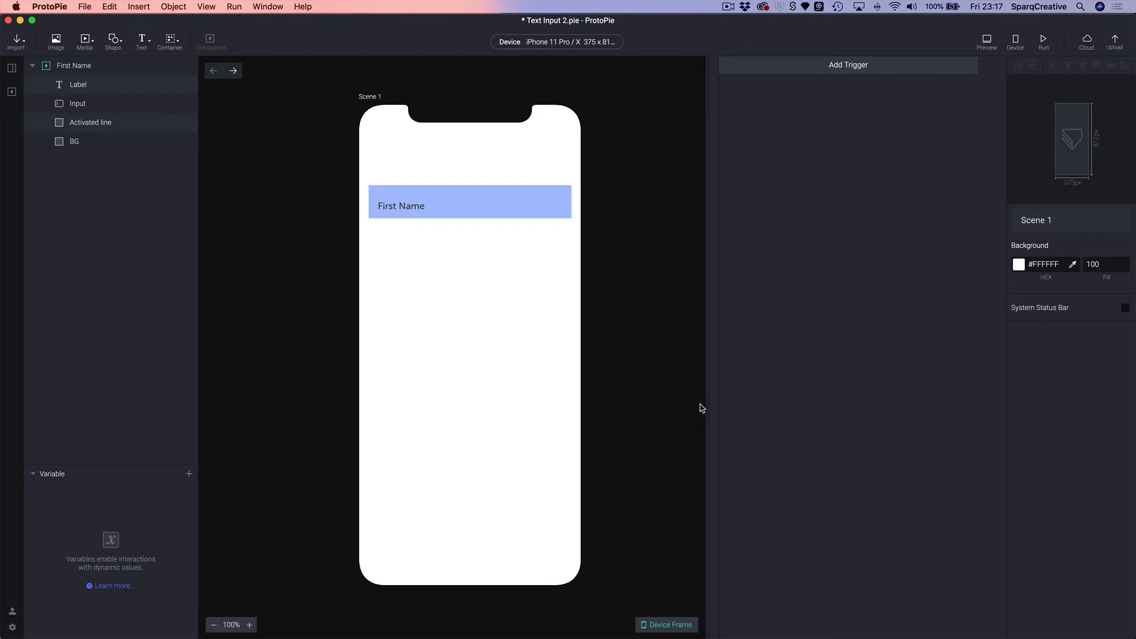
# Undo the fill colour overrides on the First Name instance's Activated line and BG layers
pyautogui.press('super+z')
pyautogui.press('super+z')
pyautogui.press('super+z')
pyautogui.press('super+z')
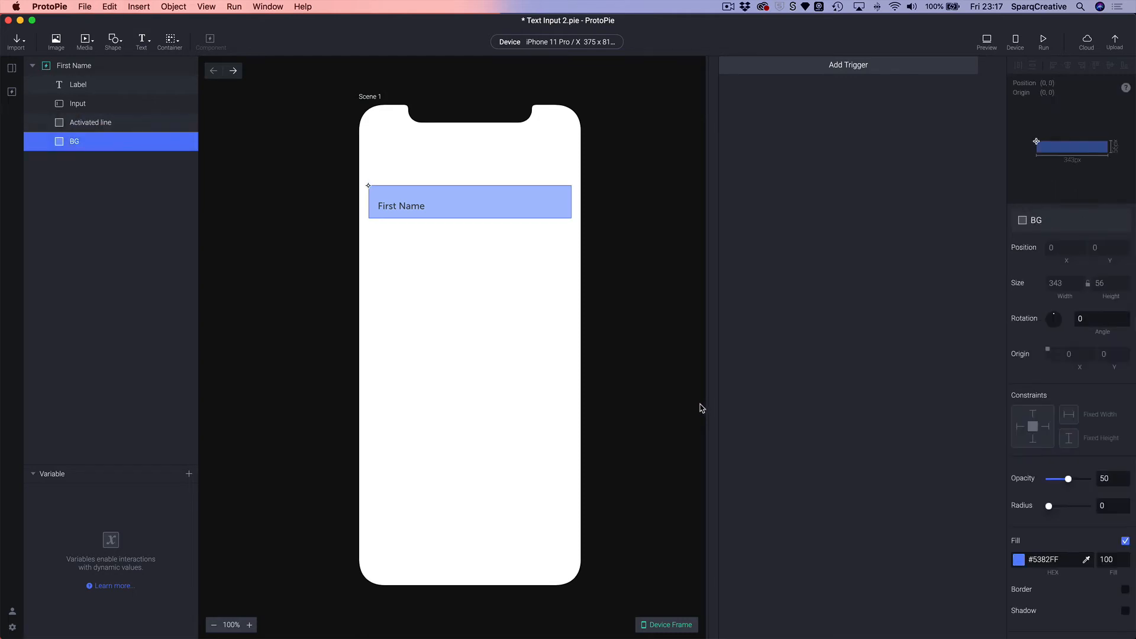
pyautogui.press('super+z')
pyautogui.press('super+z')
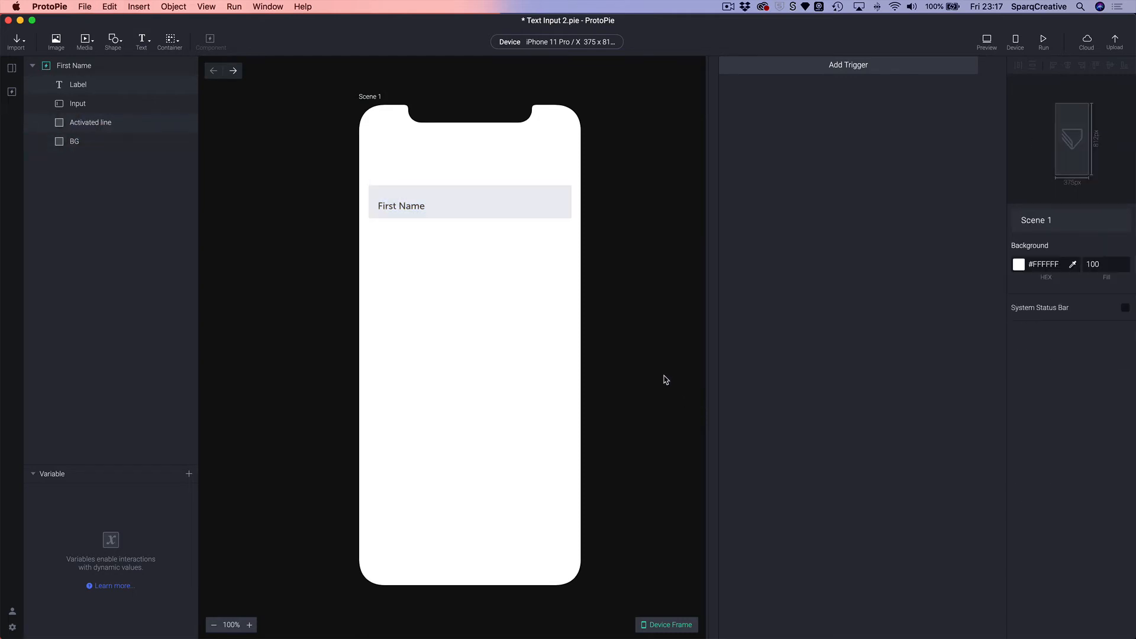
# Add a Start trigger to Scene 1 and give it a Send response
pyautogui.click(470, 199)
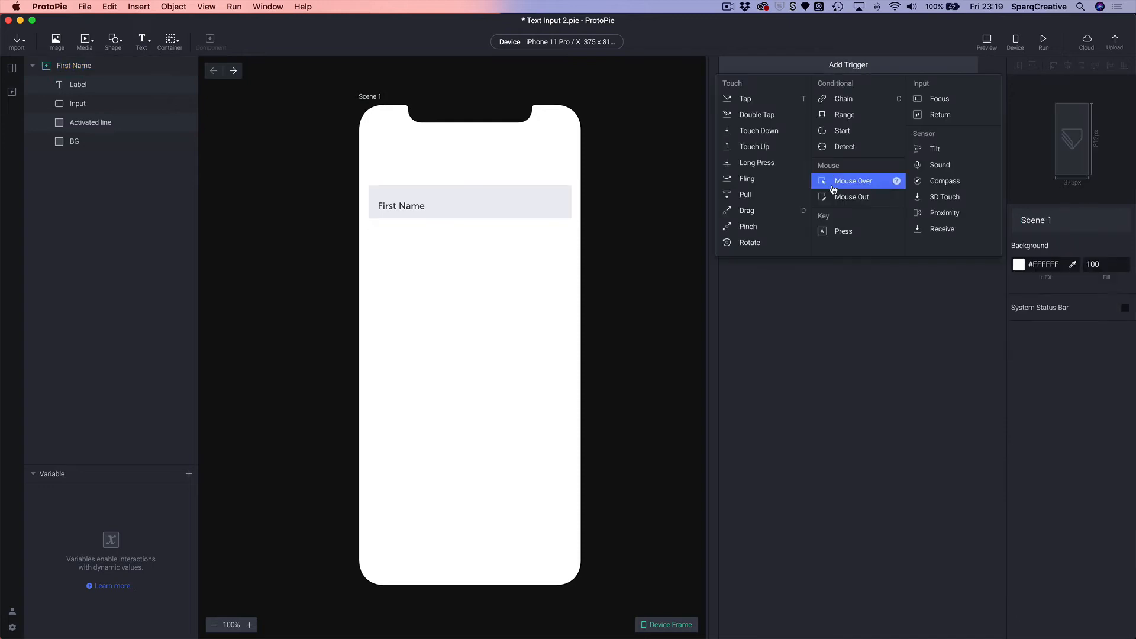
pyautogui.click(852, 136)
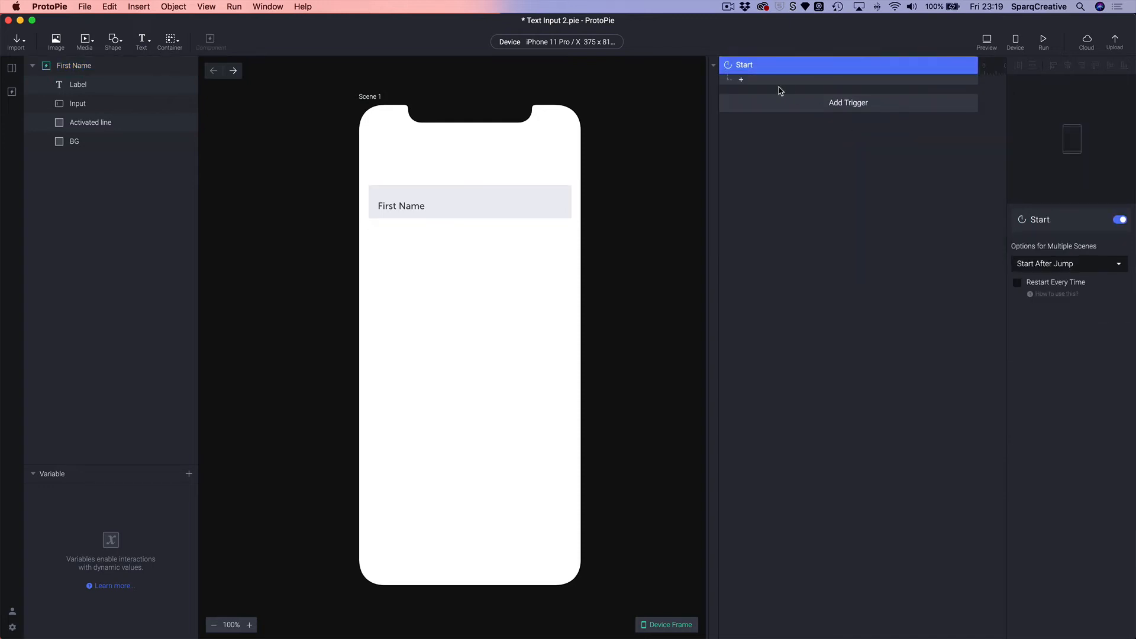
pyautogui.click(748, 86)
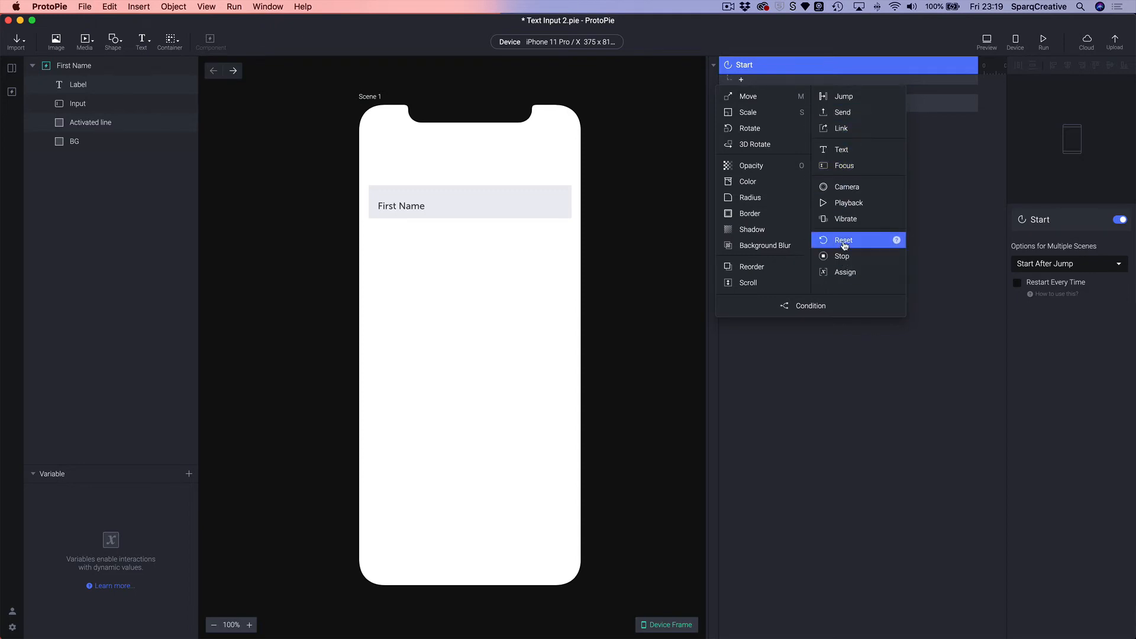
pyautogui.click(843, 117)
# Set the Send response to send the message FOCUS to the First Name component
pyautogui.click(1063, 264)
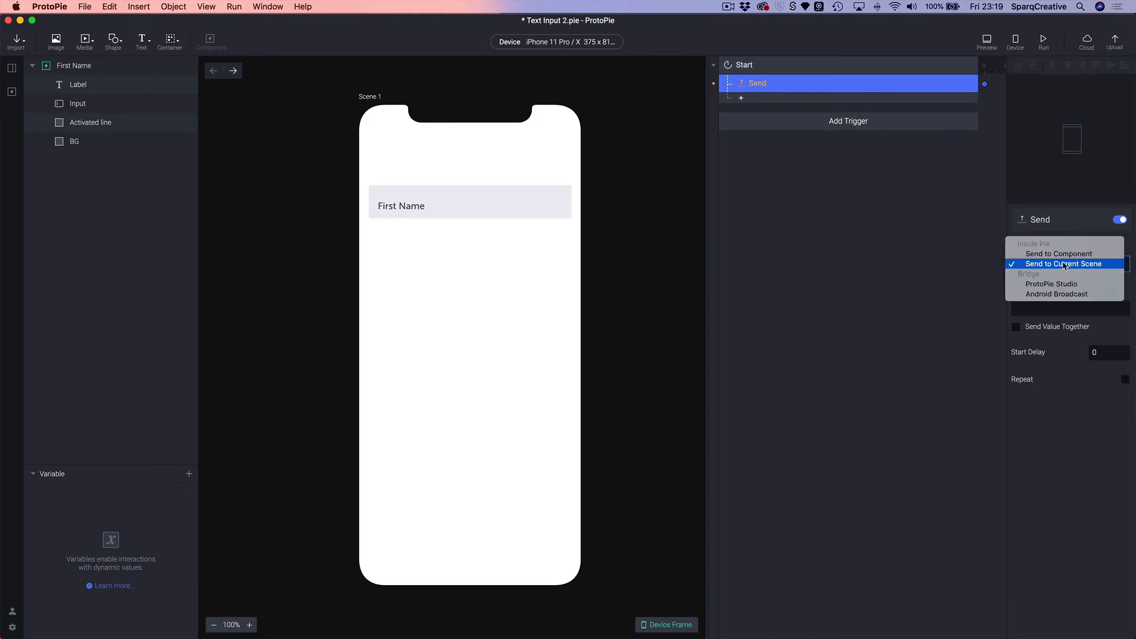
pyautogui.click(1062, 258)
pyautogui.click(1053, 284)
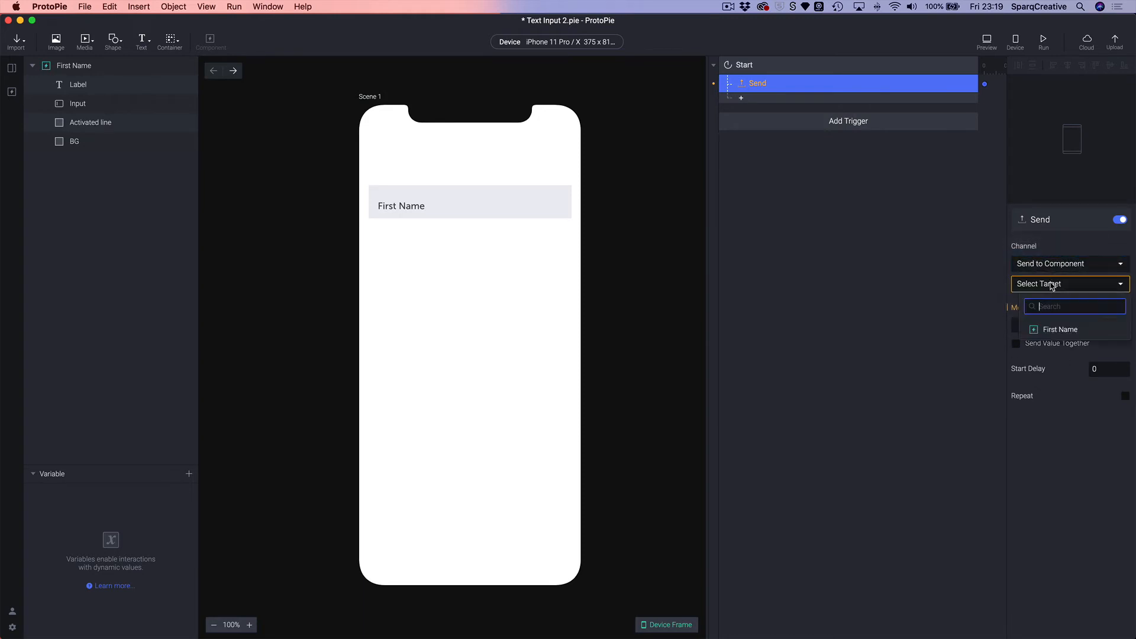
pyautogui.click(1043, 329)
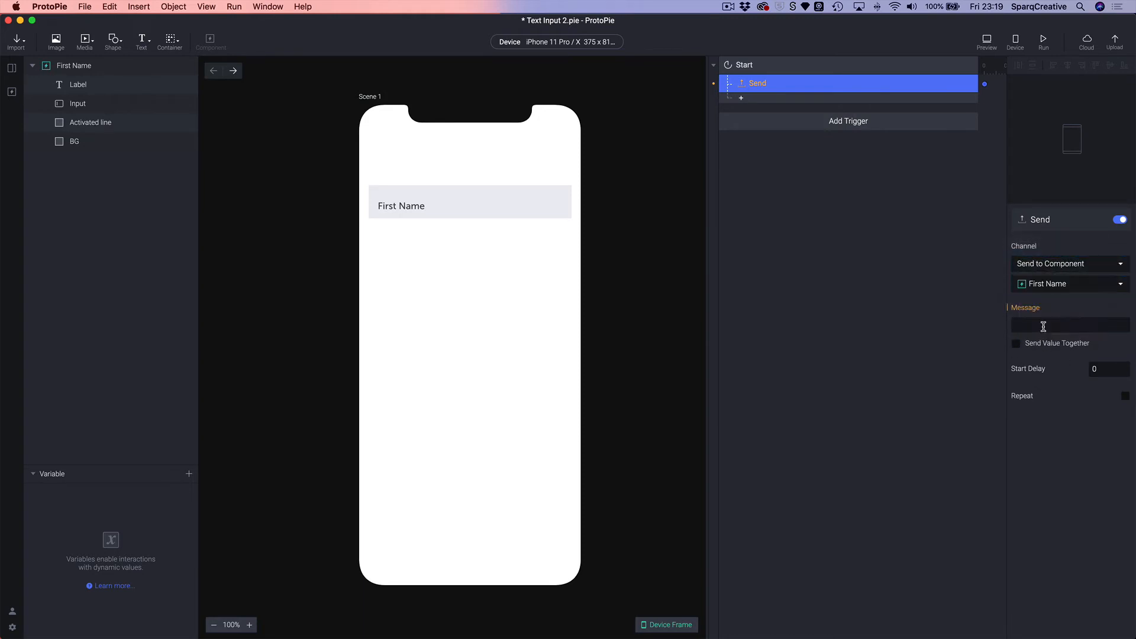
pyautogui.click(1043, 325)
pyautogui.click(1032, 344)
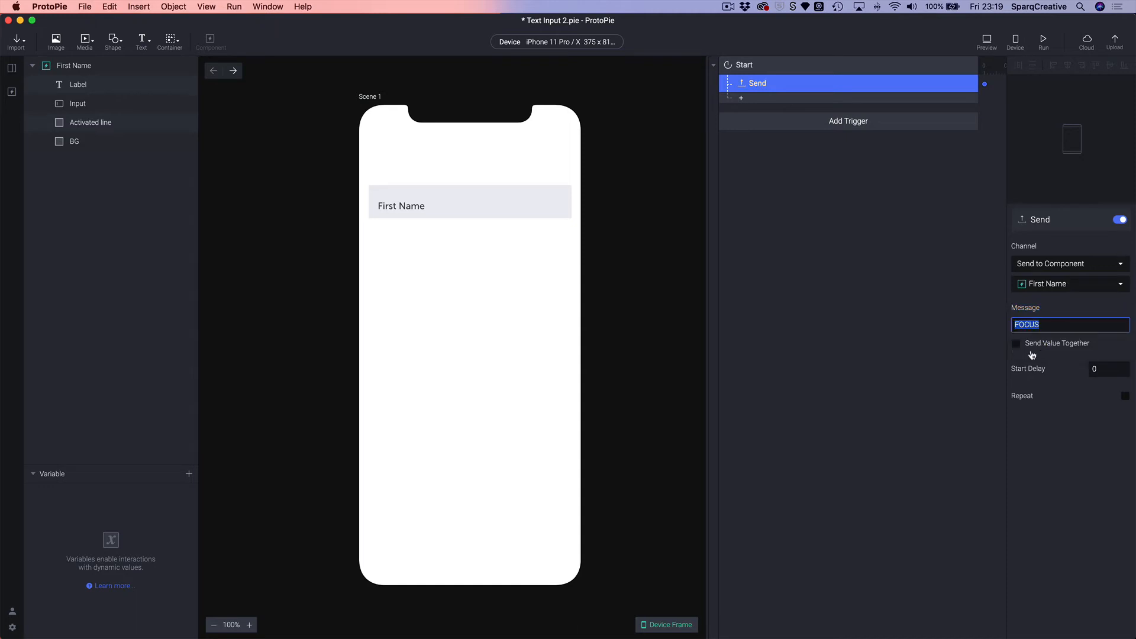
pyautogui.click(863, 457)
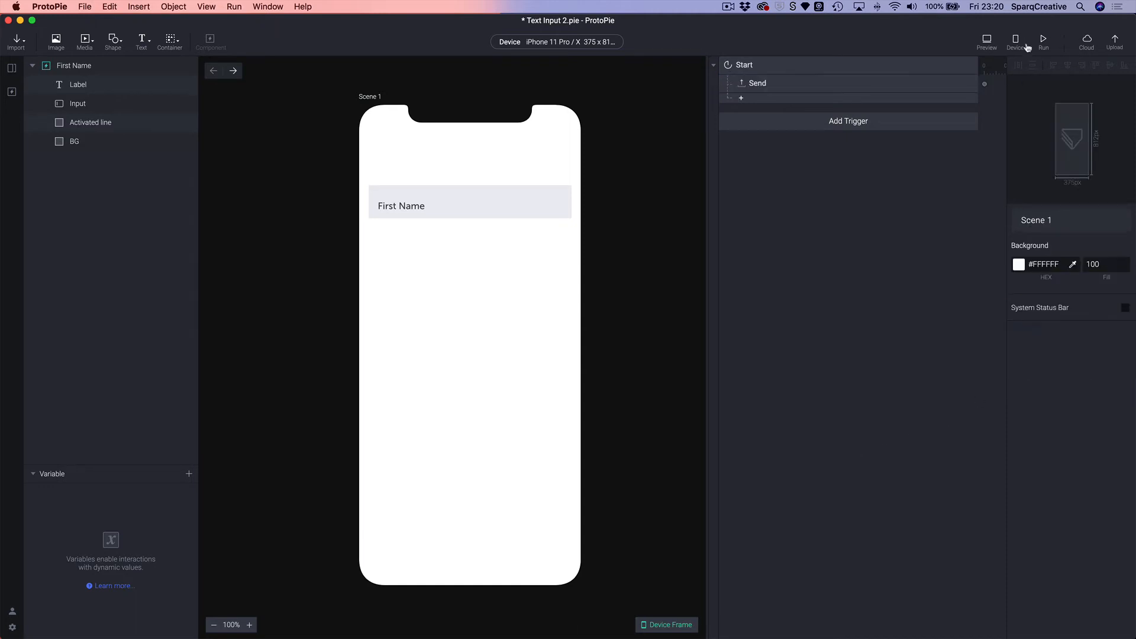
# Preview the scene's start-up behaviour and compare the Send response with the Receive trigger in the First Name master component
pyautogui.click(984, 44)
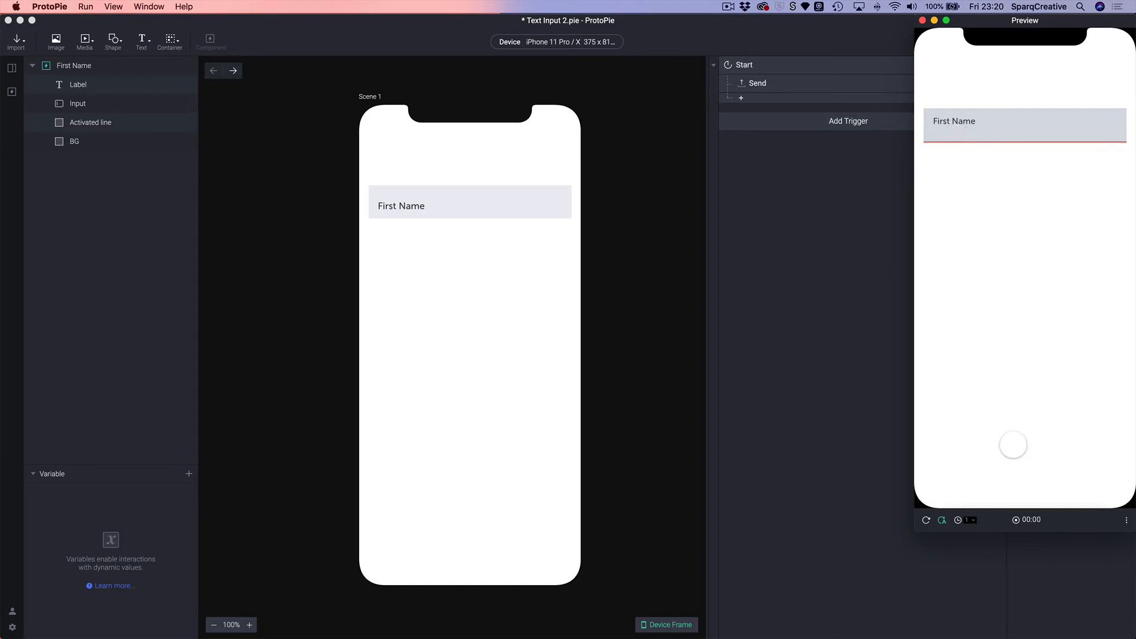
pyautogui.click(757, 239)
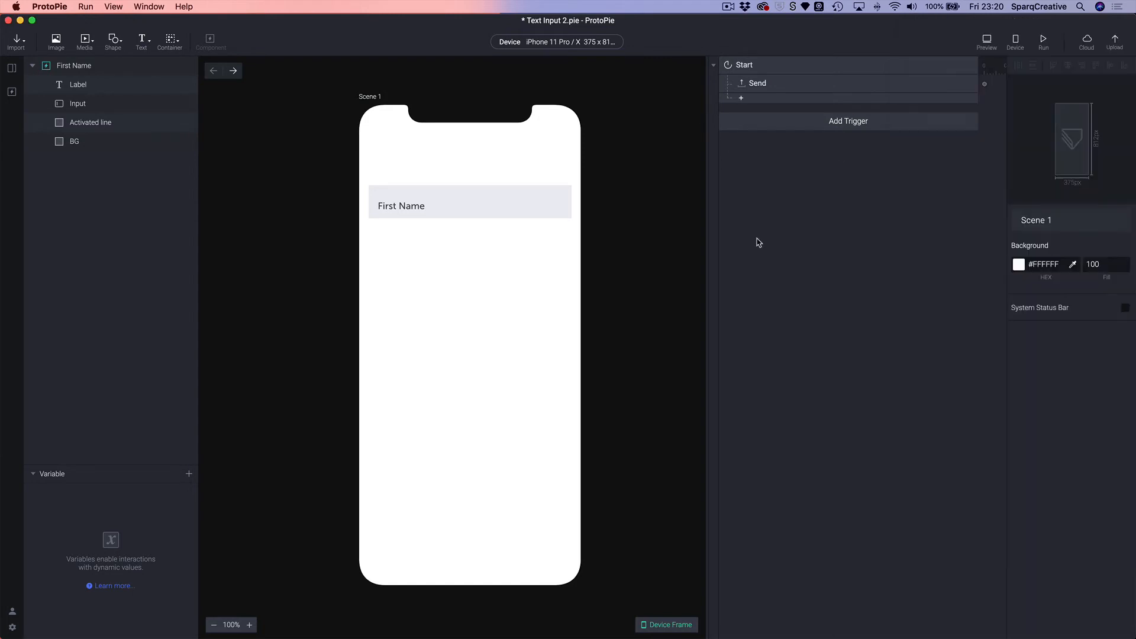
pyautogui.click(763, 85)
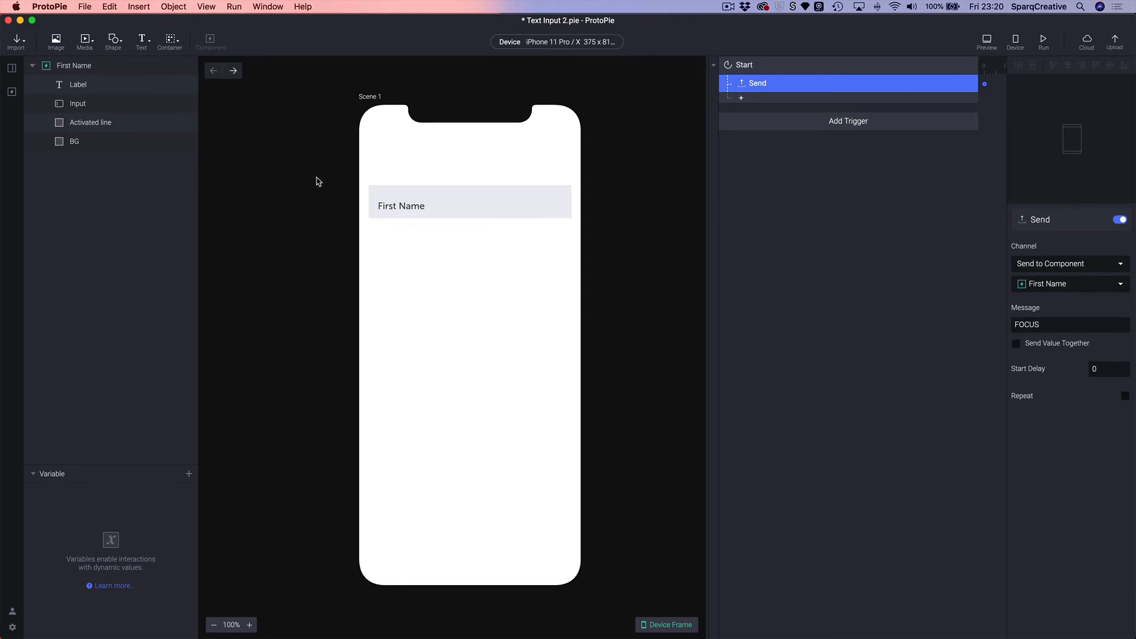
pyautogui.rightClick(428, 205)
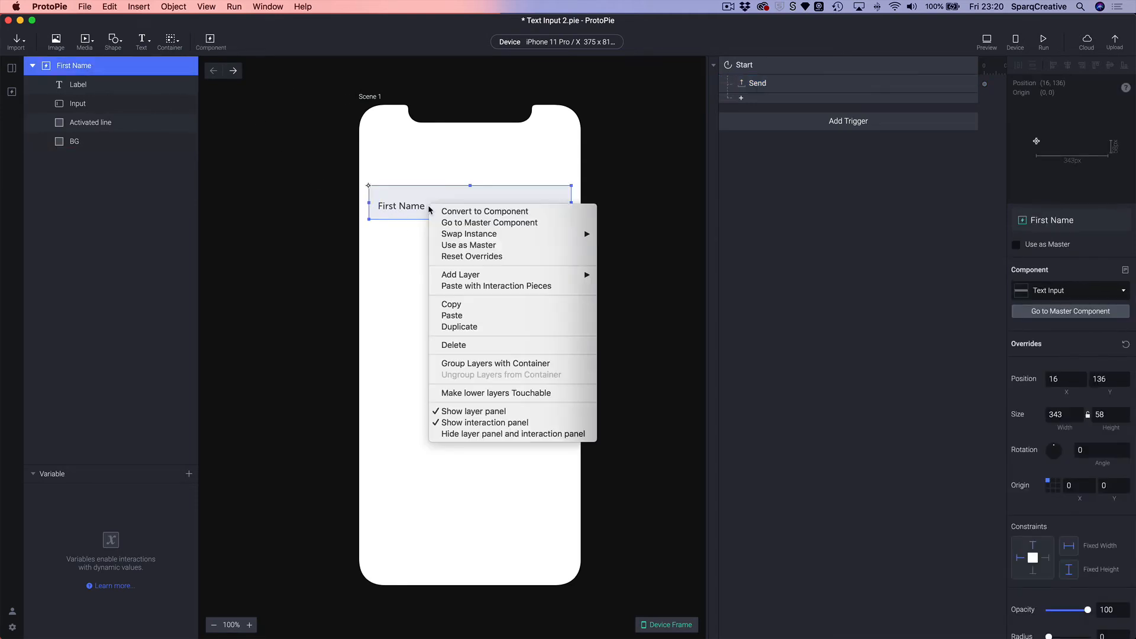
pyautogui.click(525, 230)
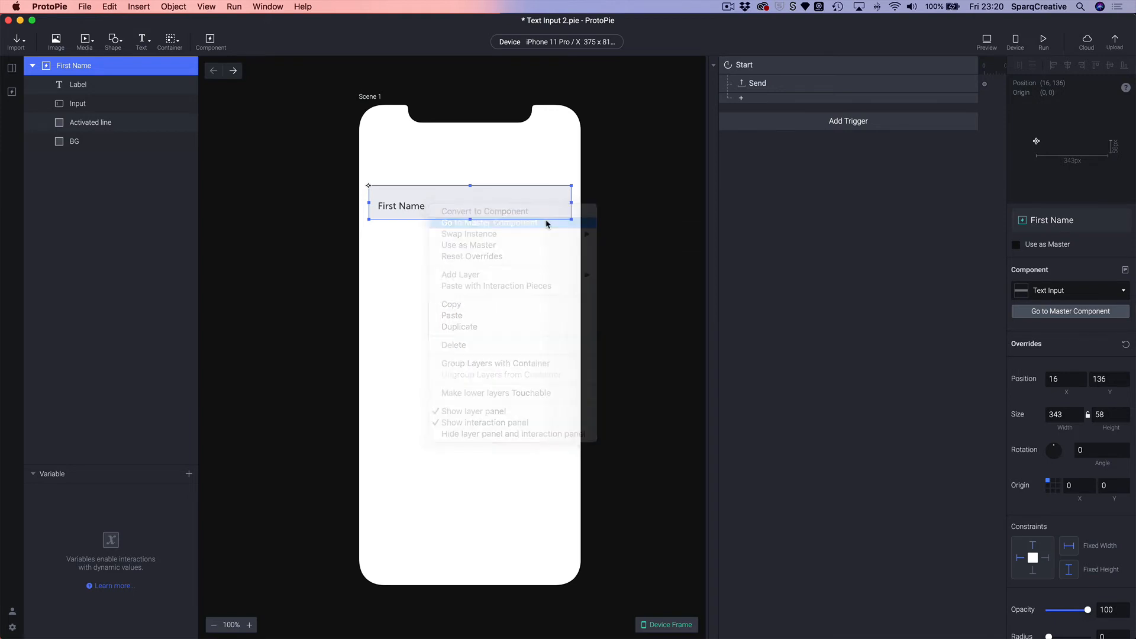
pyautogui.click(766, 93)
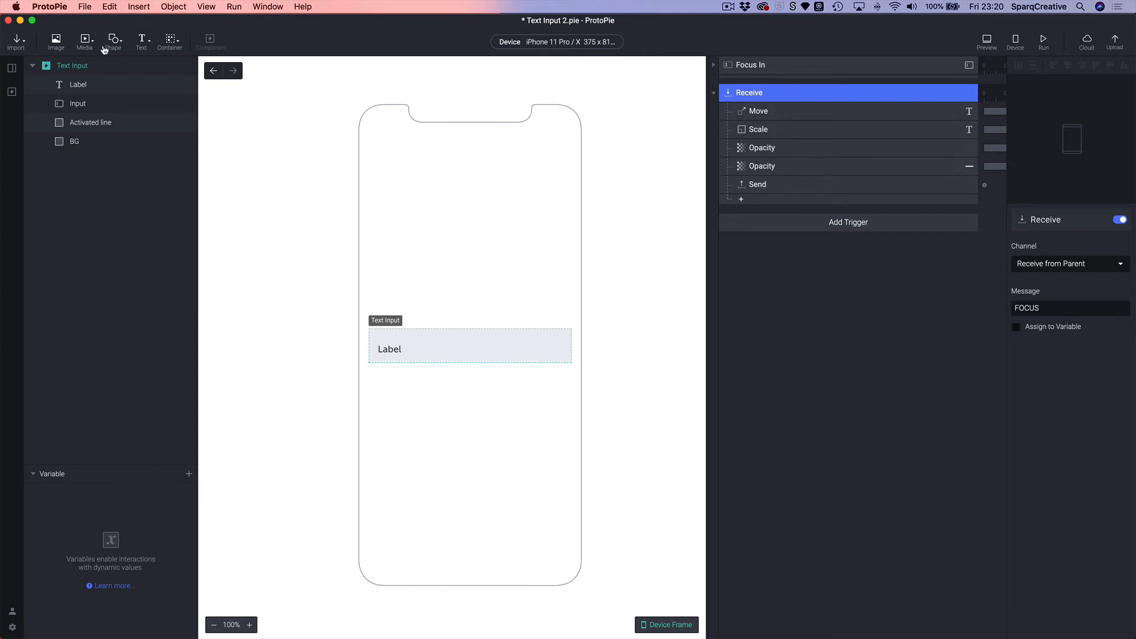
pyautogui.click(211, 74)
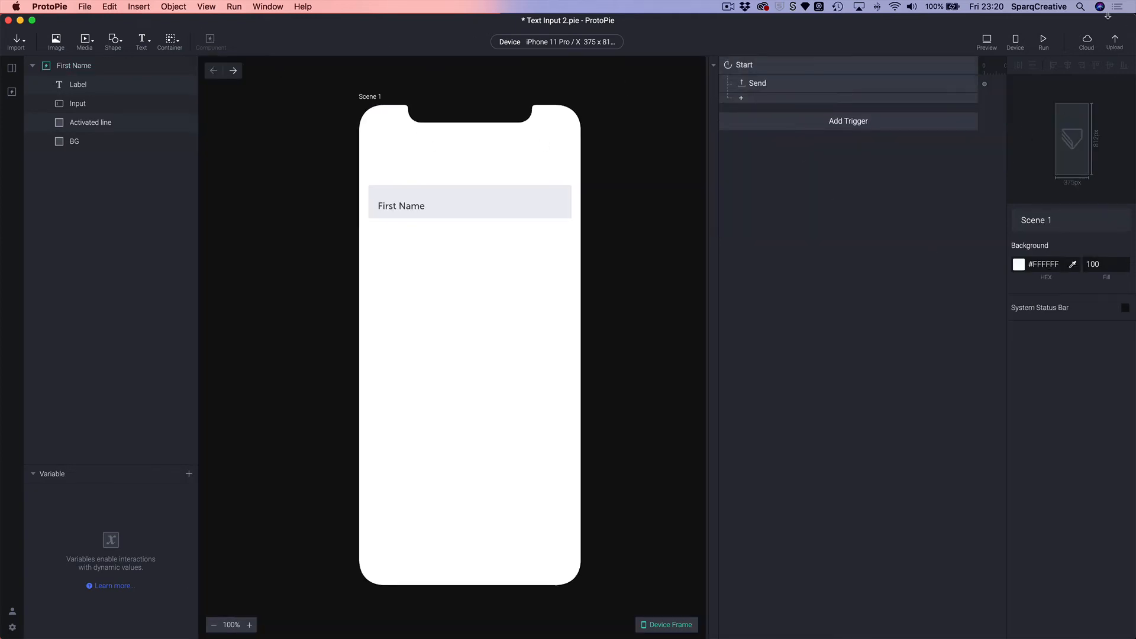
pyautogui.click(987, 42)
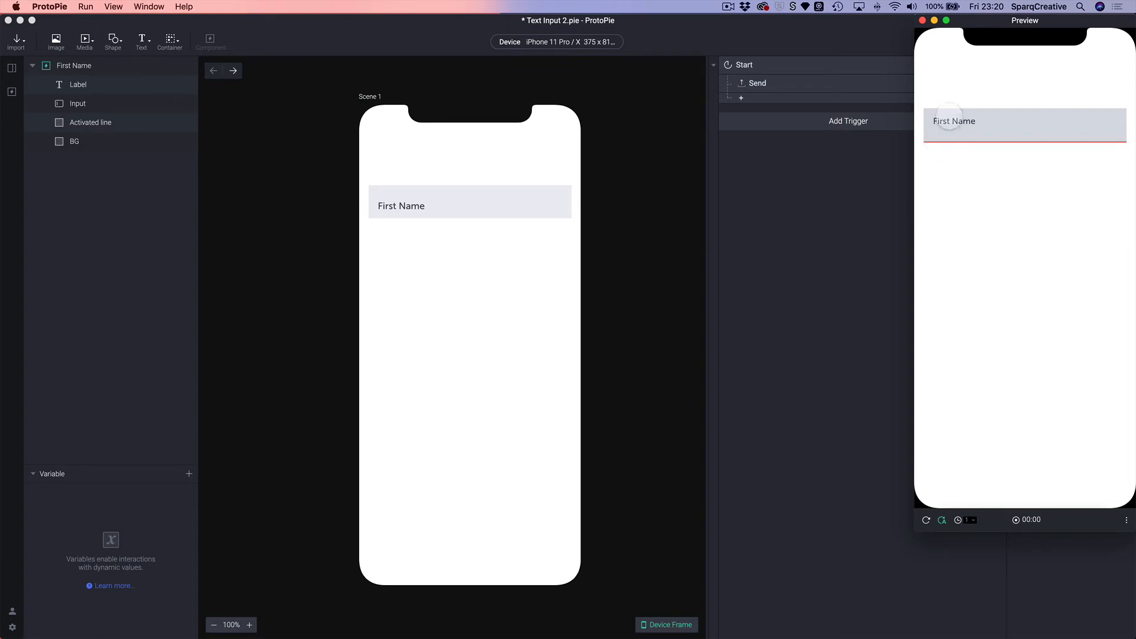
pyautogui.click(833, 229)
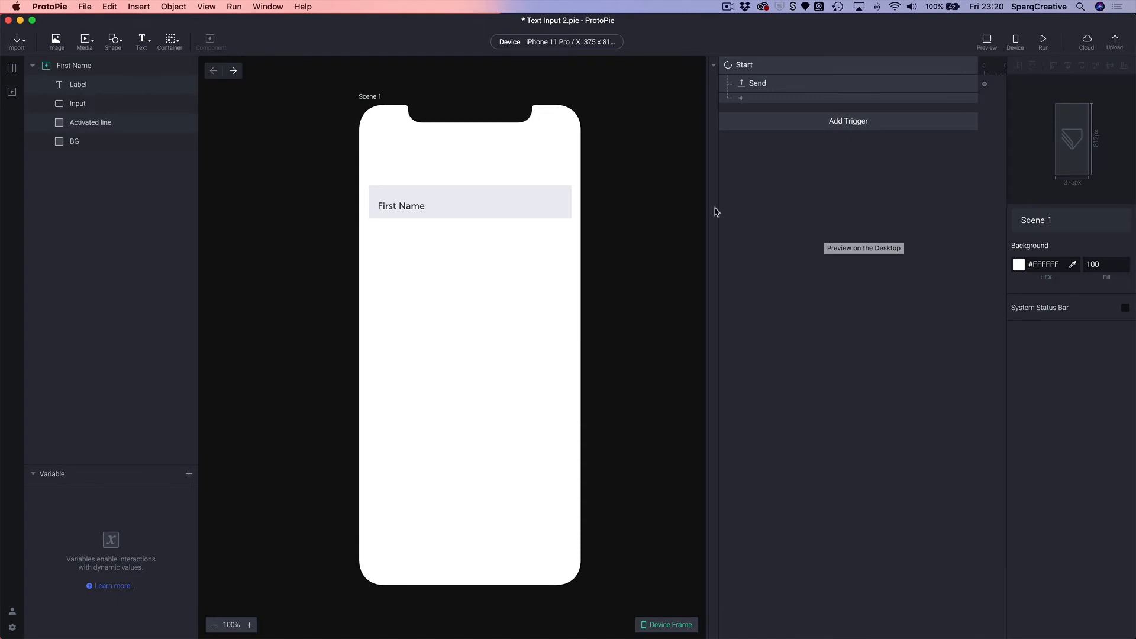
# In First Name's master component, add a Focus In response for the Input layer and place it first under the Receive trigger
pyautogui.click(400, 207)
pyautogui.rightClick(400, 207)
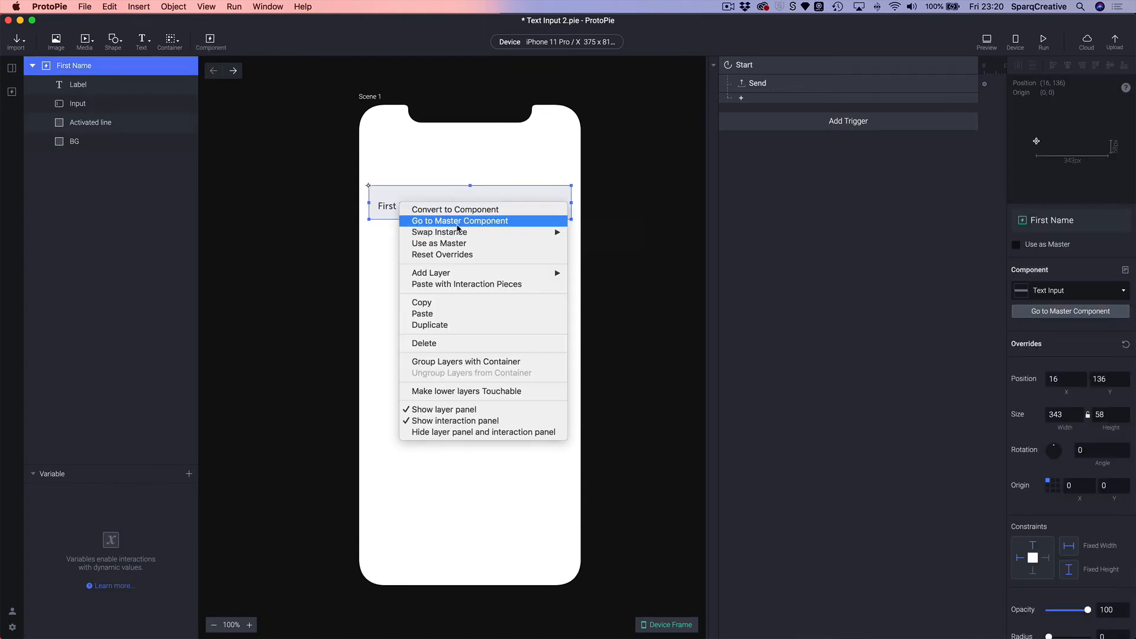
pyautogui.click(457, 223)
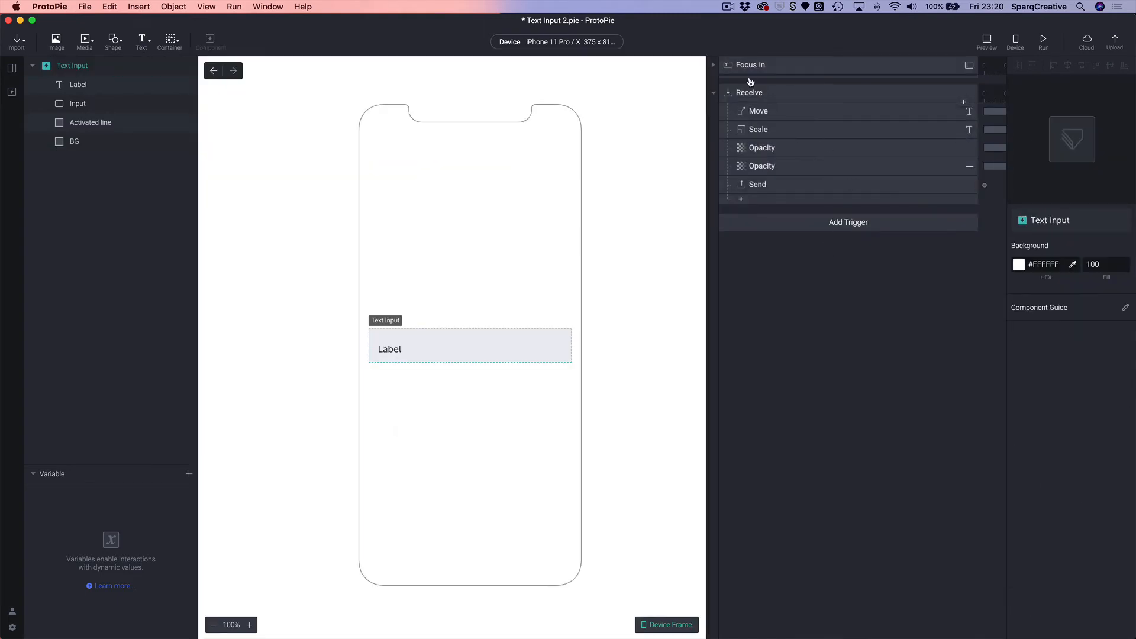
pyautogui.click(713, 66)
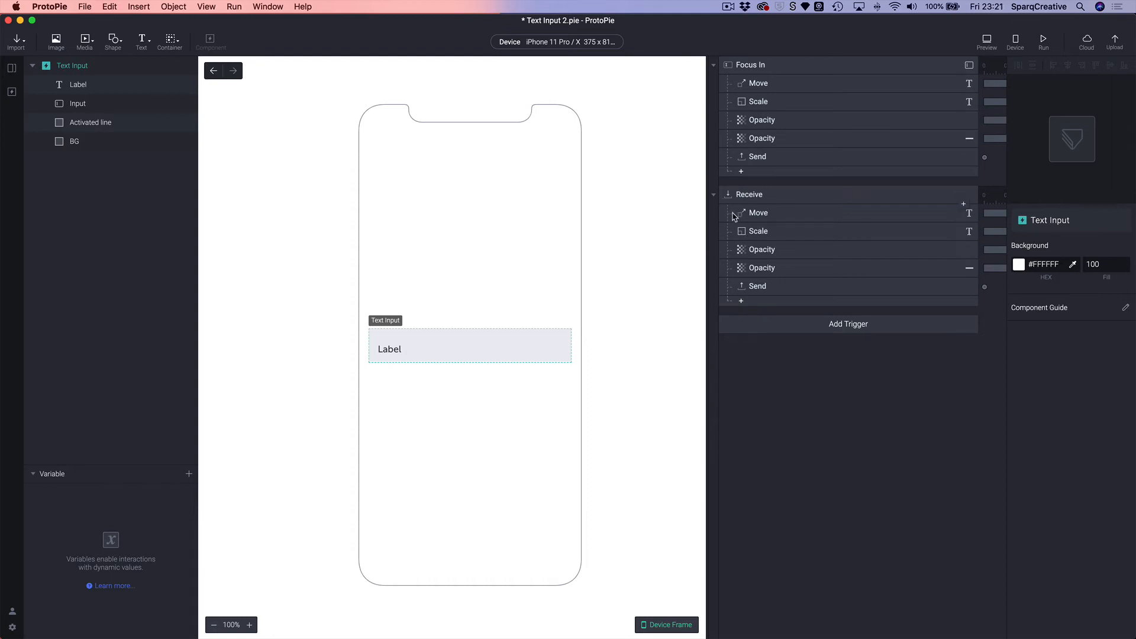
pyautogui.click(751, 309)
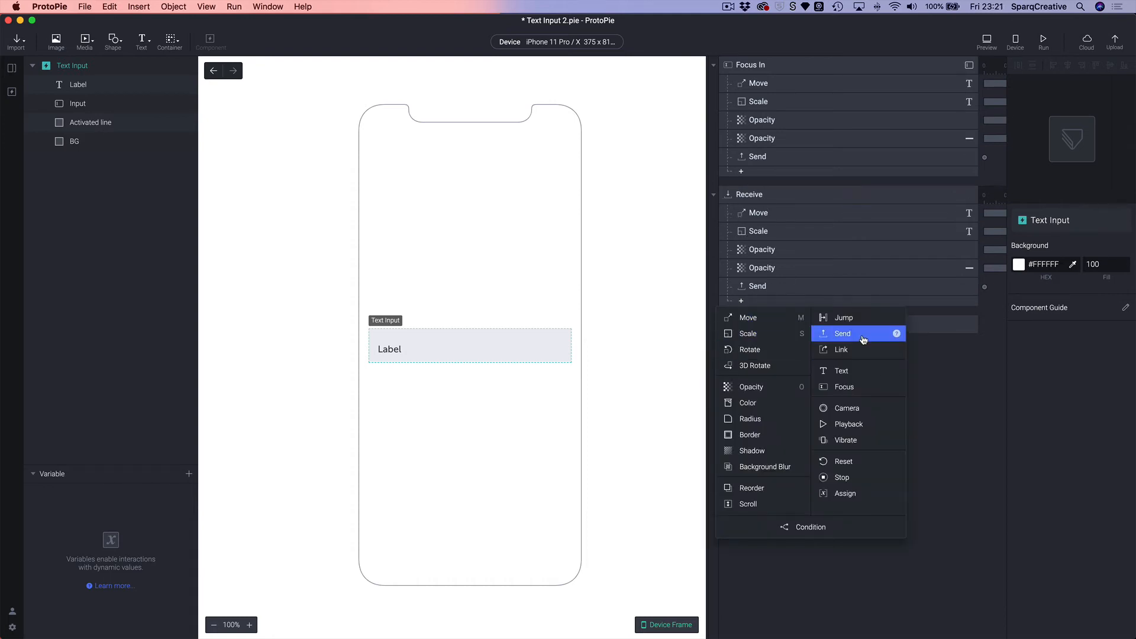
pyautogui.click(852, 386)
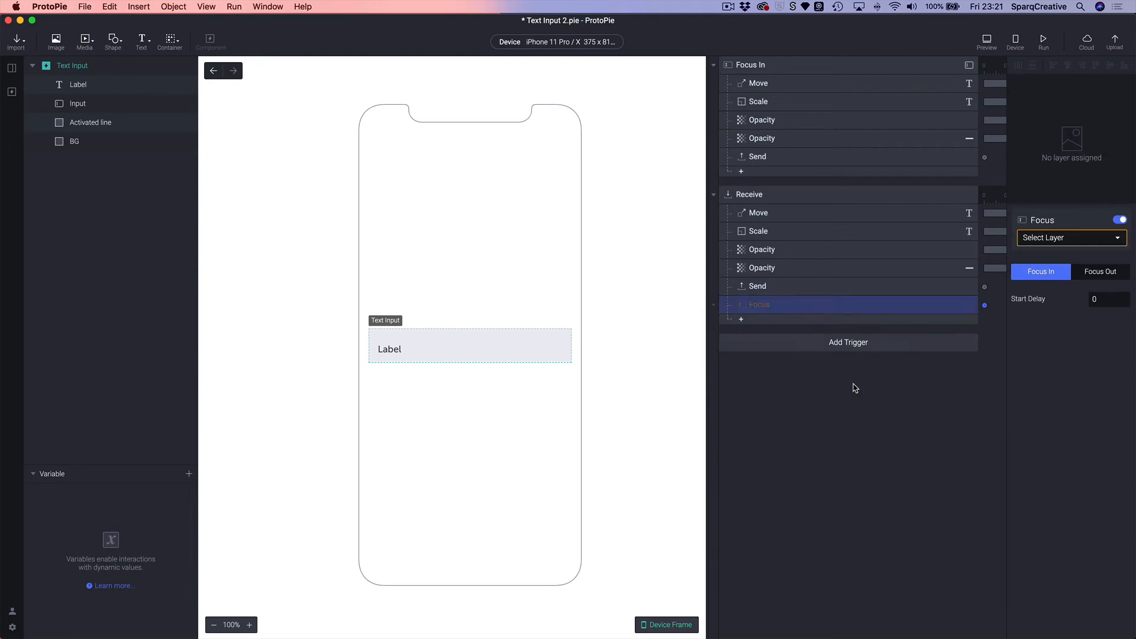
pyautogui.click(1048, 240)
pyautogui.click(1043, 284)
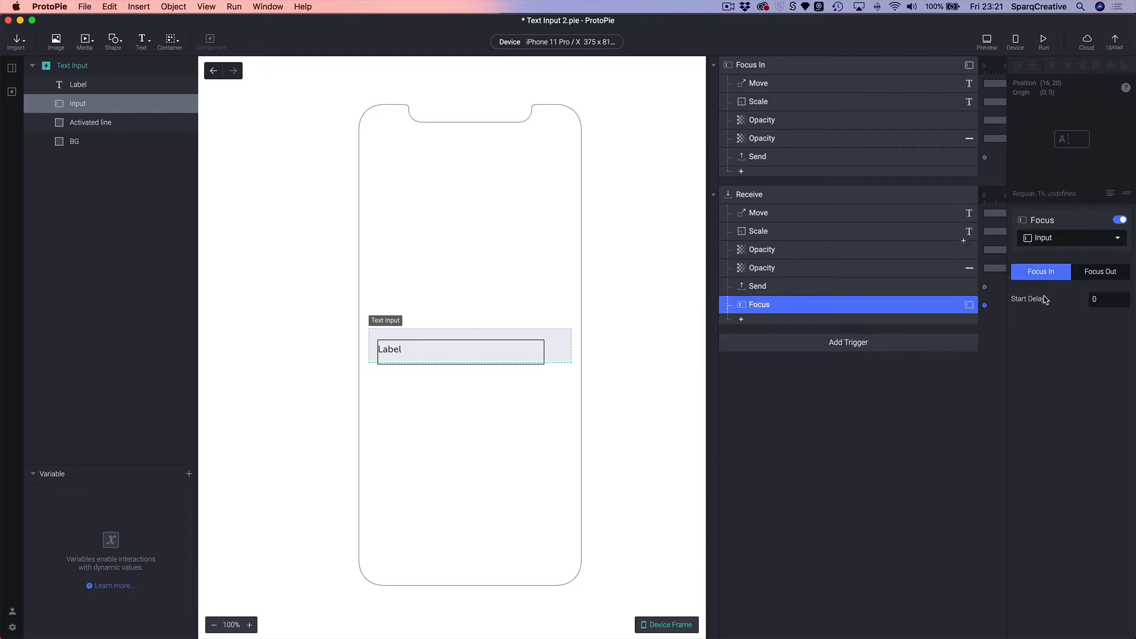
pyautogui.moveTo(744, 306); pyautogui.dragTo(746, 209)
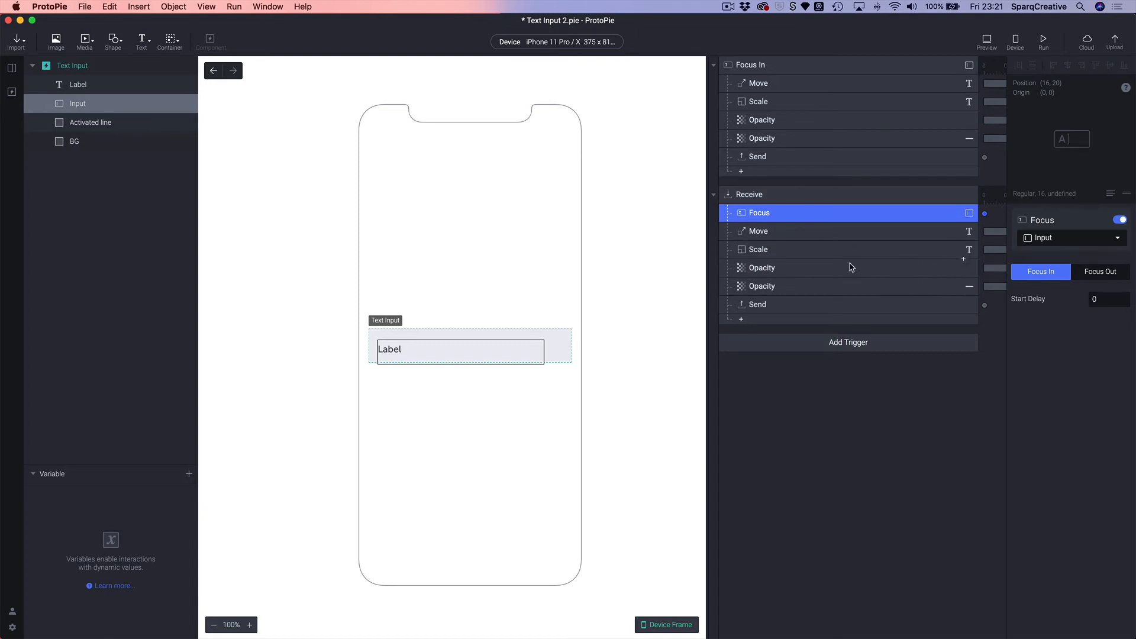
# Review the settings of the Move, Scale, Opacity and Send responses under the Receive trigger
pyautogui.click(784, 236)
pyautogui.click(769, 251)
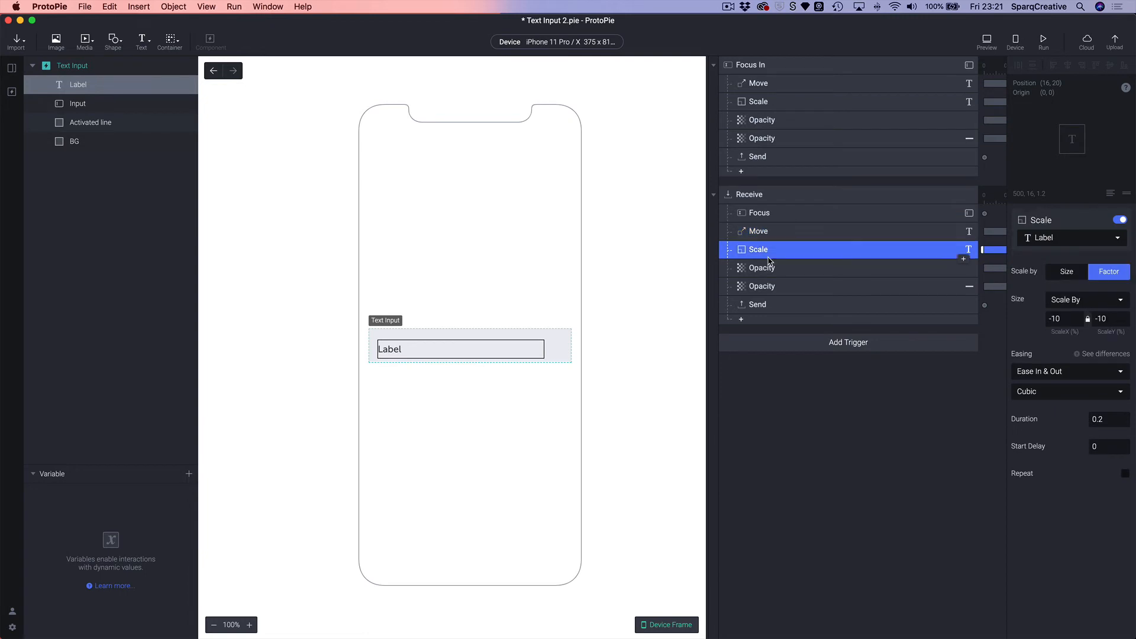
pyautogui.click(770, 269)
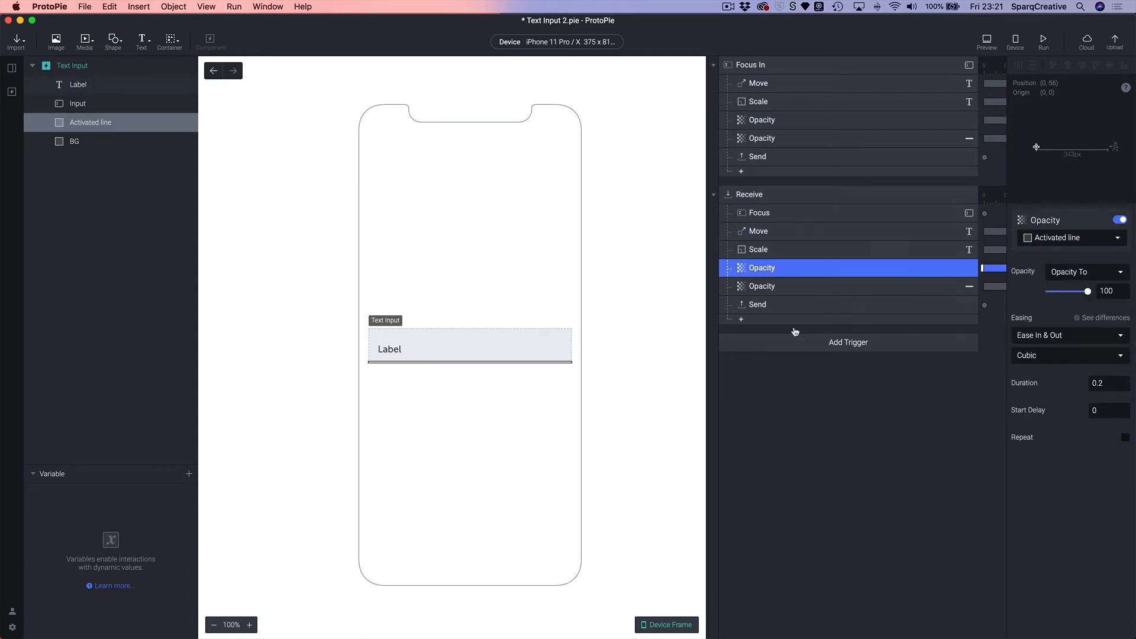
pyautogui.click(772, 287)
pyautogui.click(772, 304)
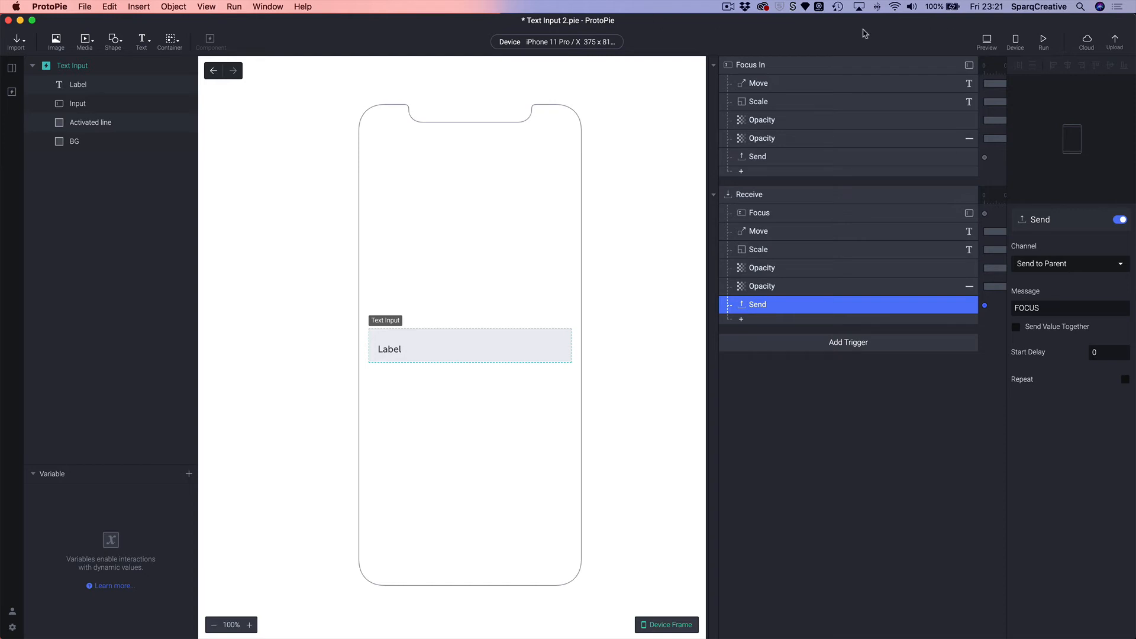
# Return to Scene 1 and preview whether the First Name field gets focus at start-up, restarting the preview to recheck
pyautogui.click(215, 70)
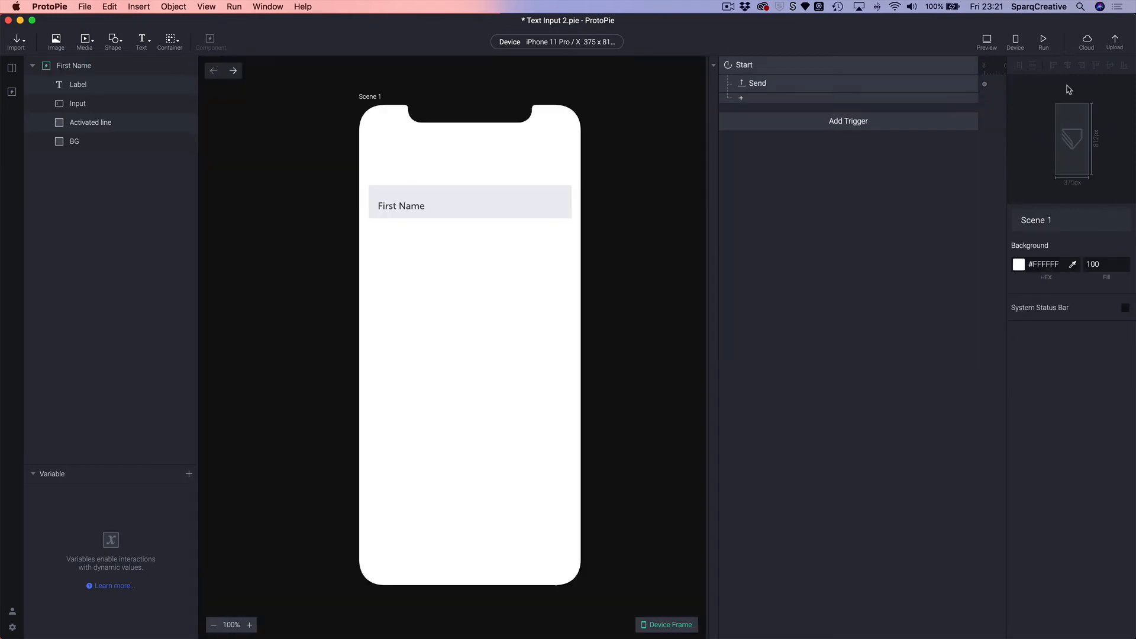
pyautogui.click(987, 41)
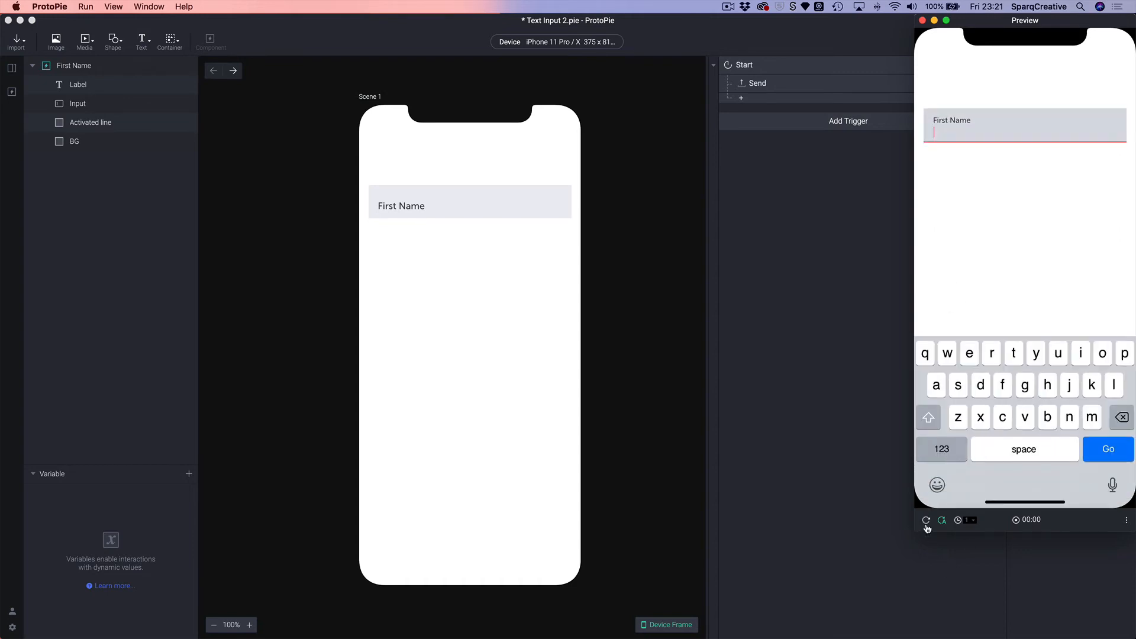
pyautogui.click(927, 526)
pyautogui.click(926, 523)
pyautogui.click(841, 213)
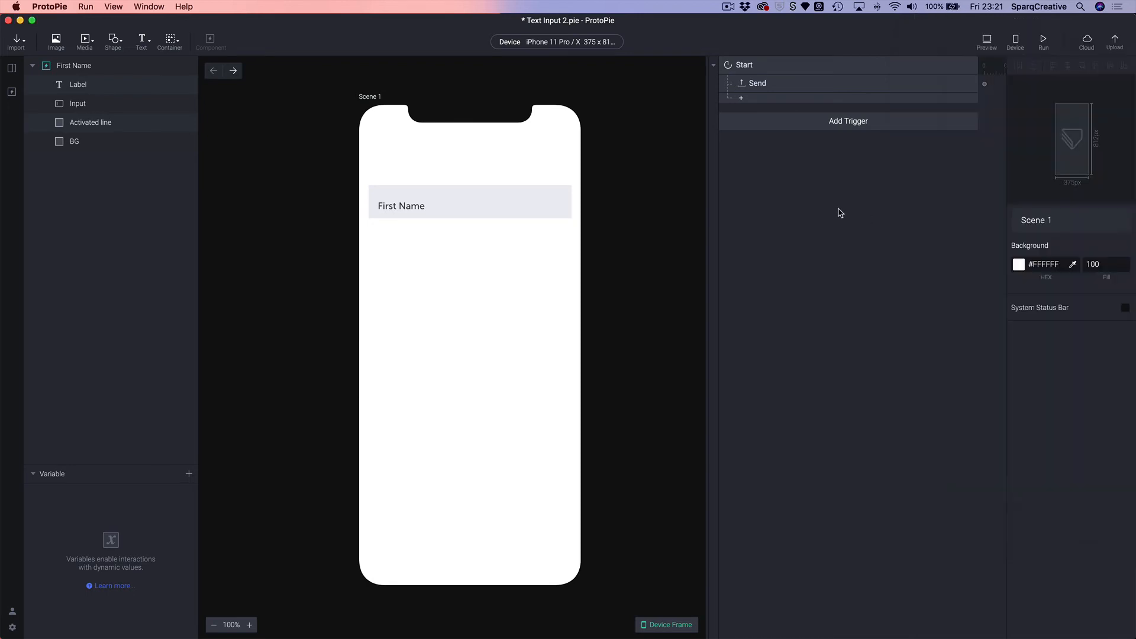
# Review the Start trigger's Send response in Scene 1 and disable the Start trigger
pyautogui.click(756, 88)
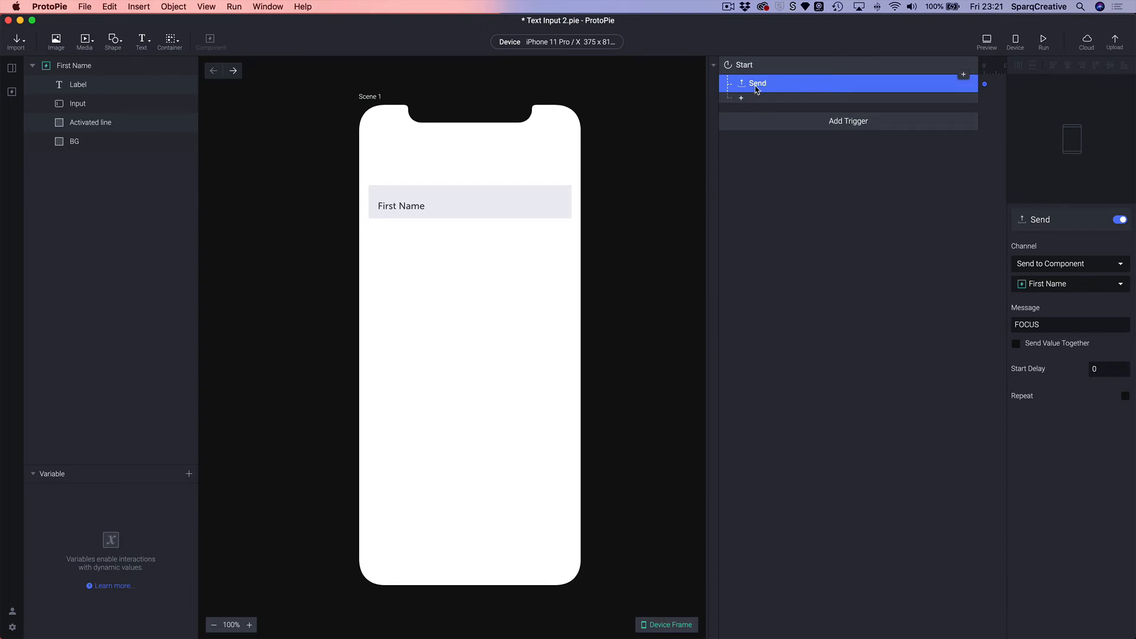
pyautogui.click(753, 66)
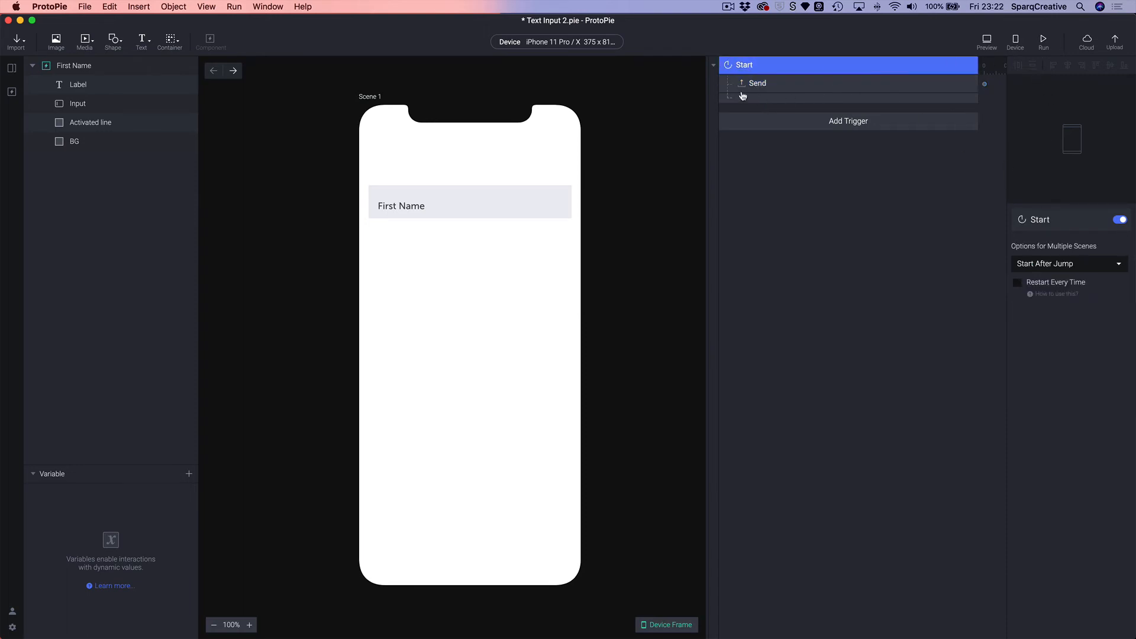
pyautogui.click(713, 66)
pyautogui.click(712, 67)
pyautogui.click(1122, 221)
# Examine the First Name instance's layers in Scene 1 and the options for reaching its master component
pyautogui.click(431, 208)
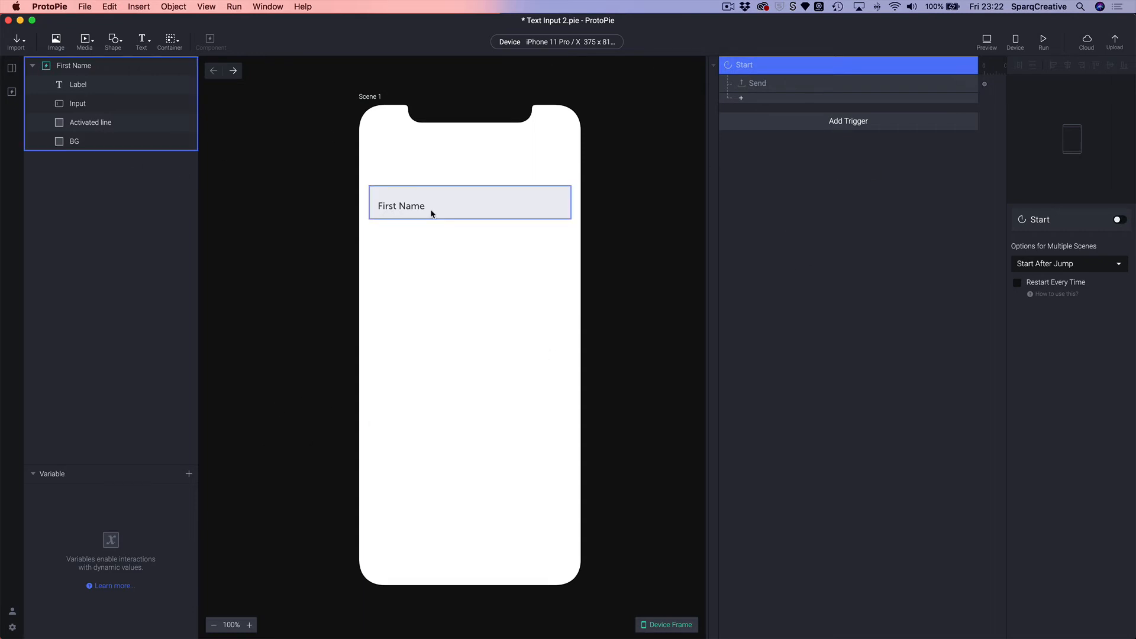
pyautogui.click(431, 208)
pyautogui.click(530, 254)
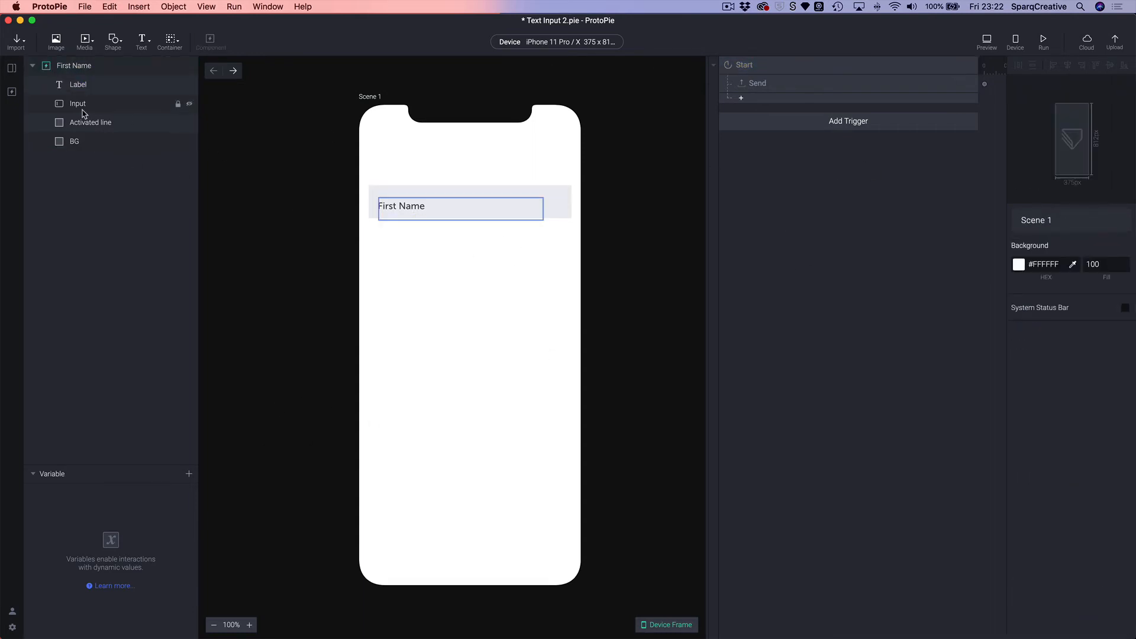
pyautogui.click(46, 65)
pyautogui.rightClick(46, 67)
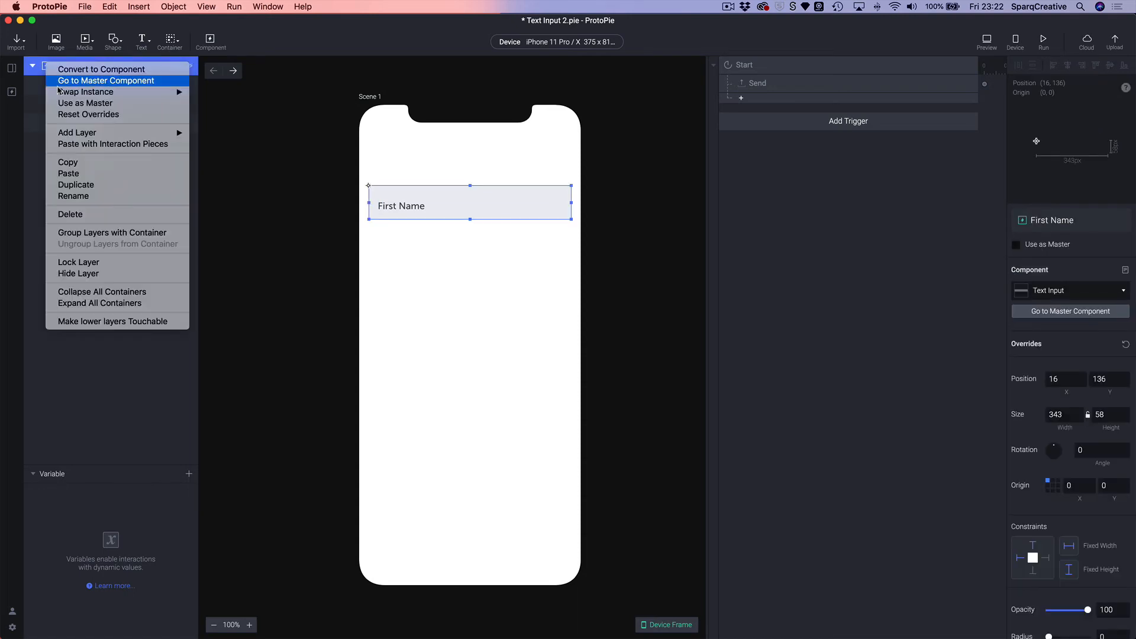
pyautogui.click(339, 134)
pyautogui.click(677, 259)
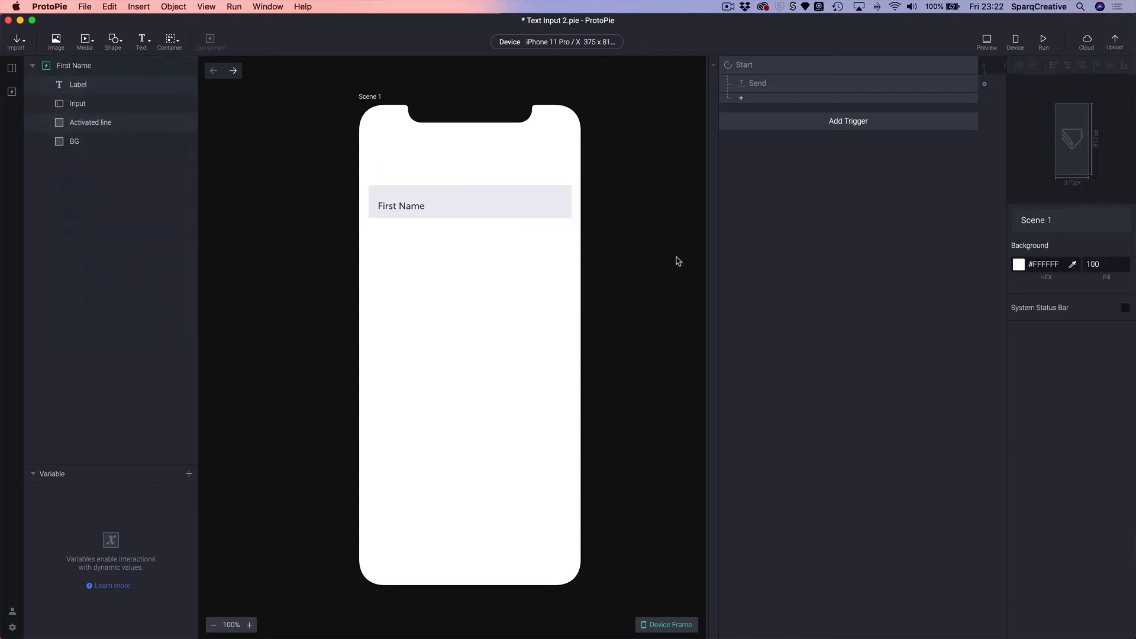
pyautogui.doubleClick(517, 211)
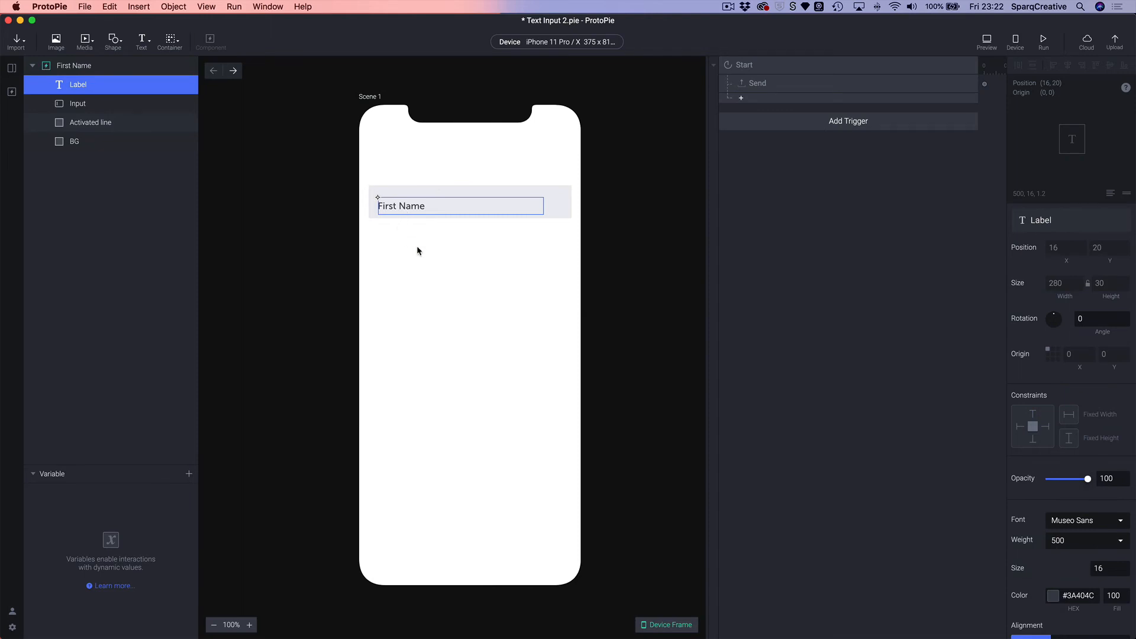
pyautogui.click(417, 251)
pyautogui.doubleClick(526, 198)
pyautogui.click(441, 239)
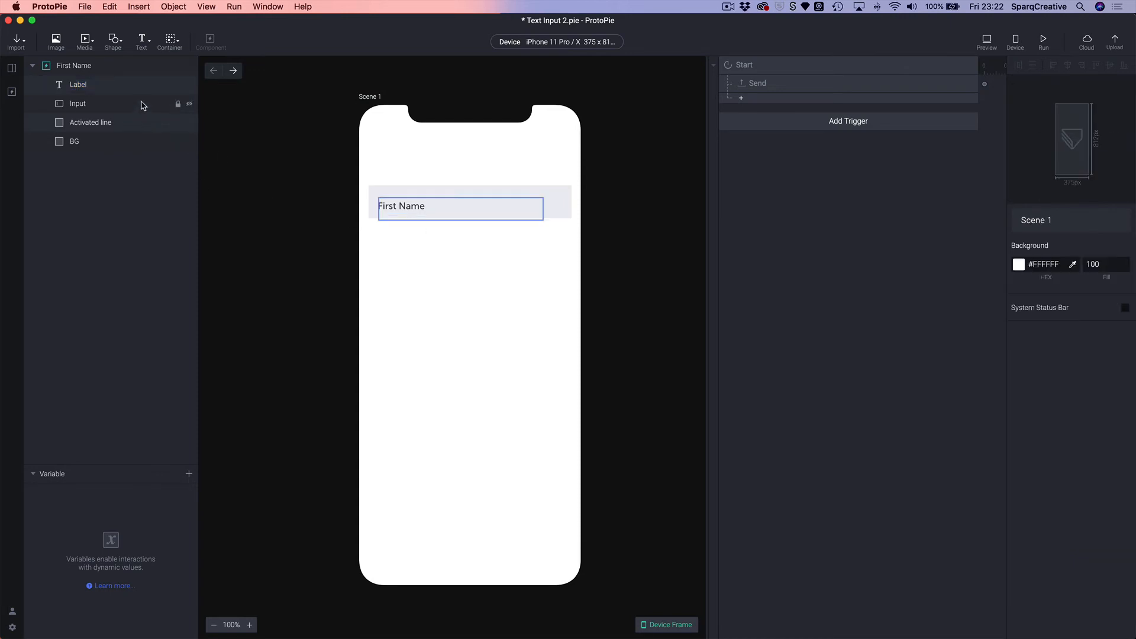
pyautogui.click(64, 67)
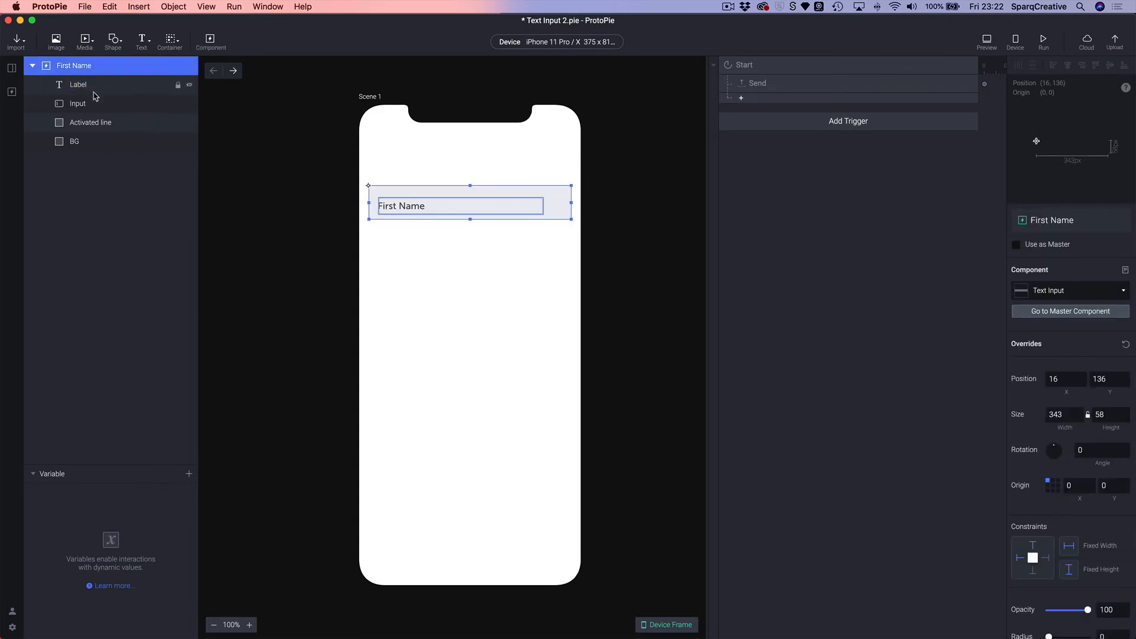
pyautogui.rightClick(47, 66)
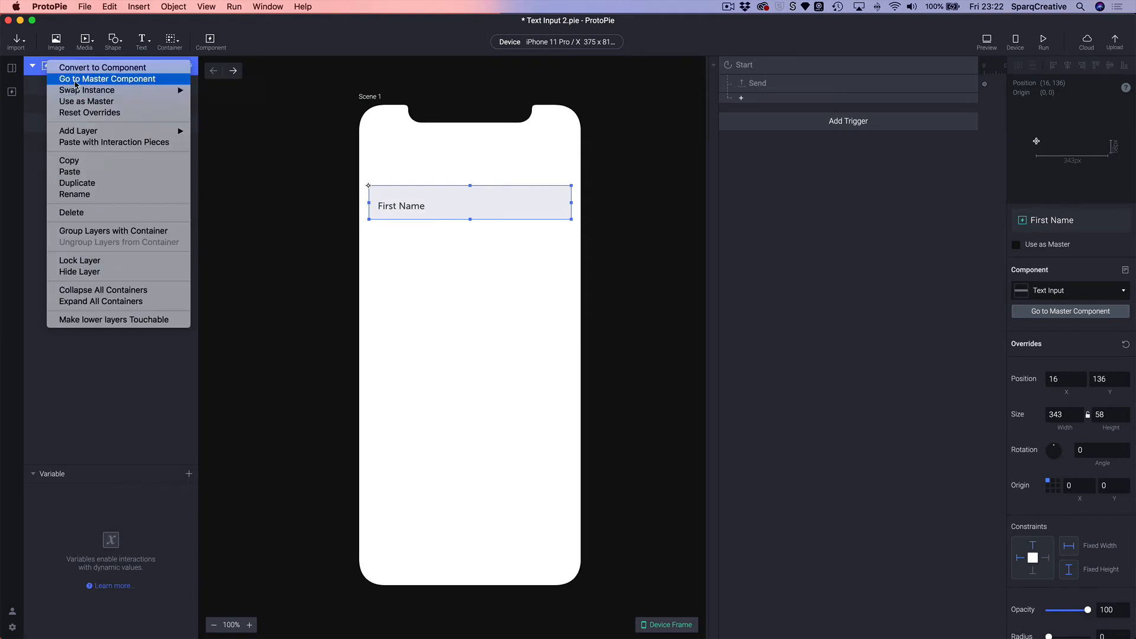
pyautogui.click(273, 139)
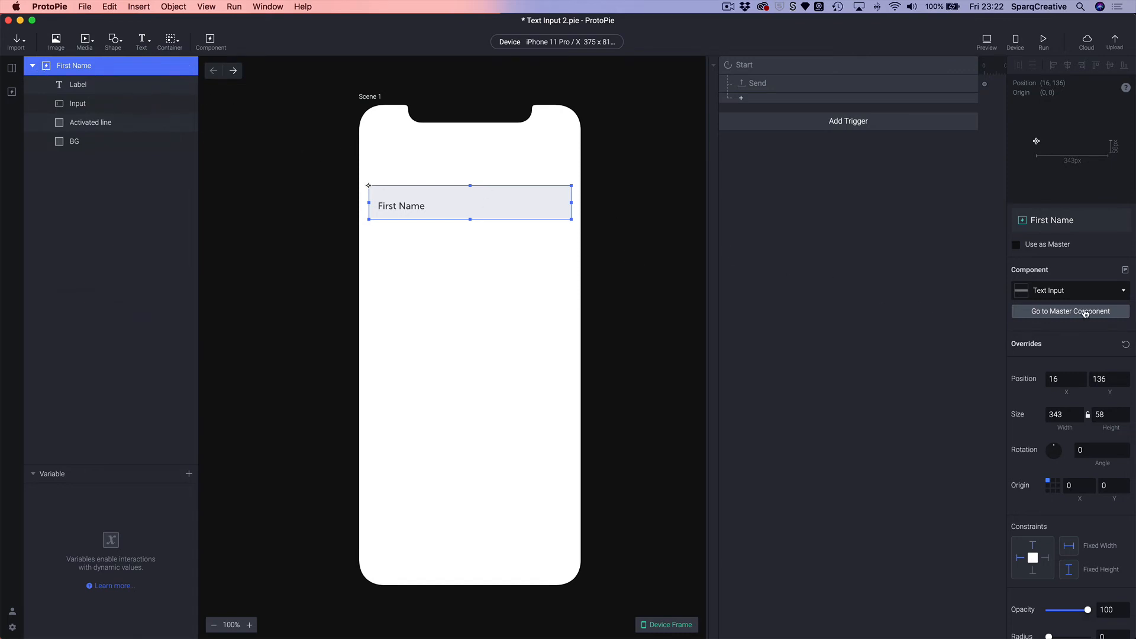
# Open the Text Input master component from the local components and expand the responses under its Receive trigger
pyautogui.click(11, 91)
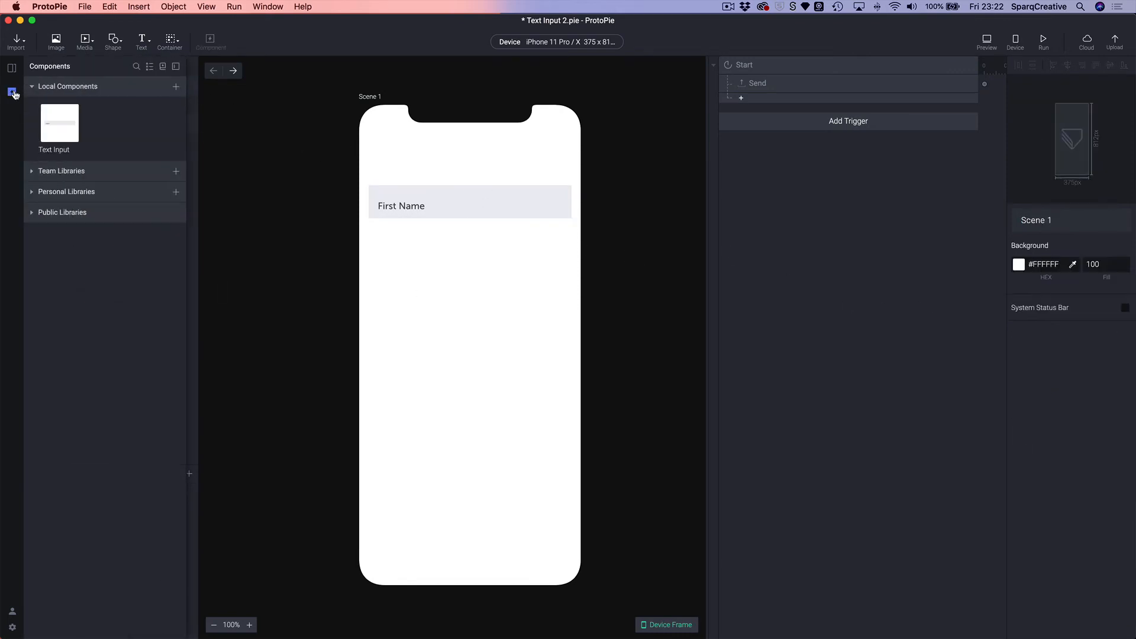
pyautogui.doubleClick(65, 133)
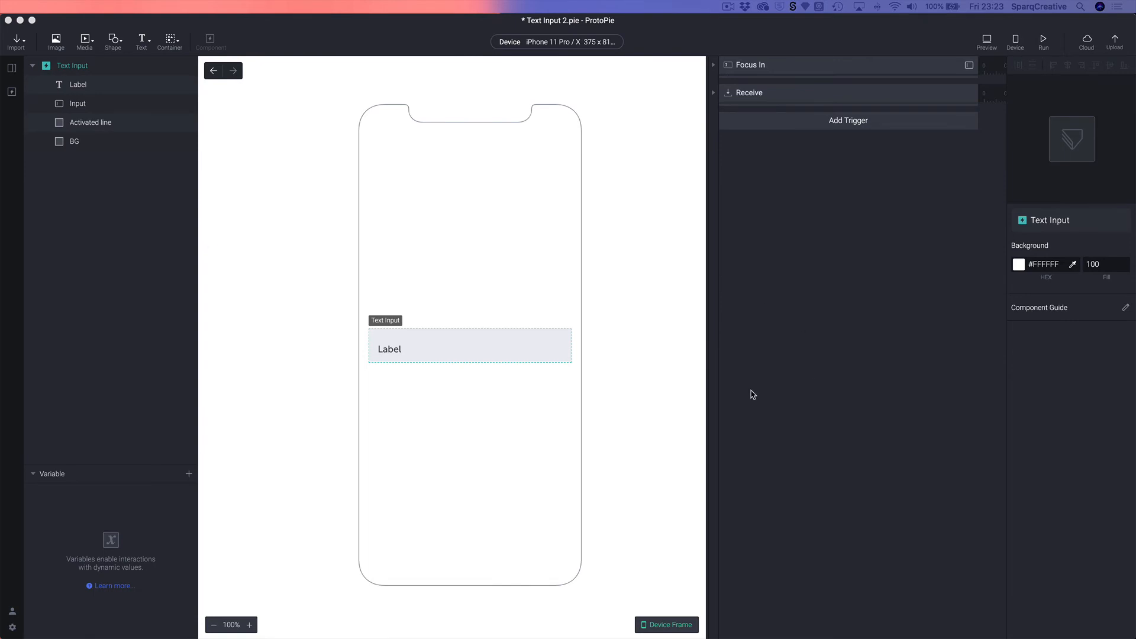
pyautogui.click(794, 320)
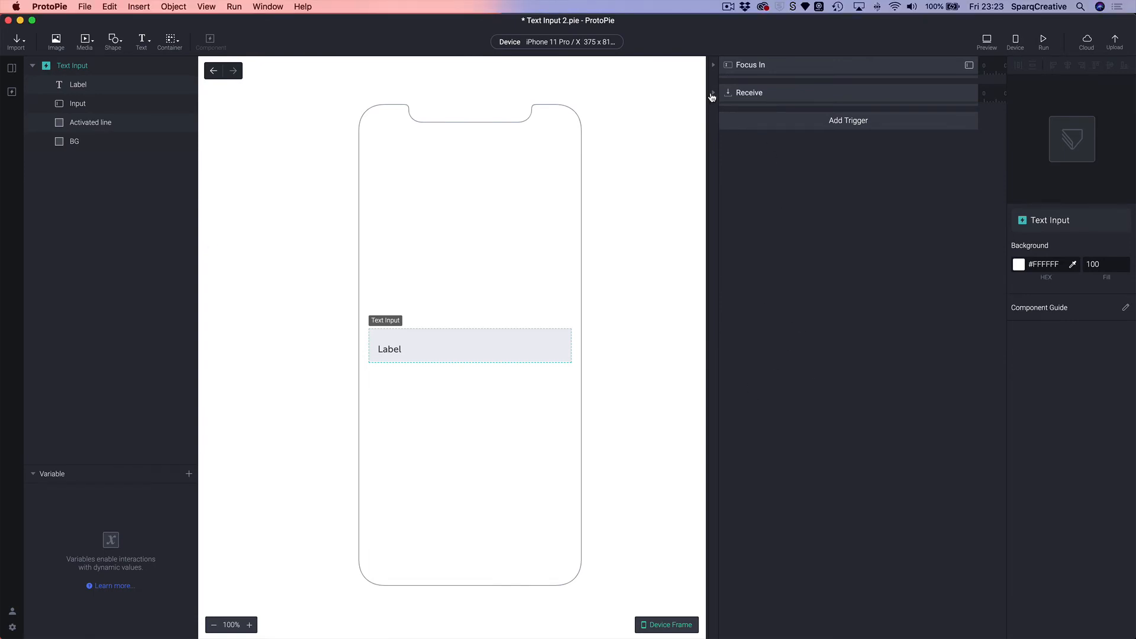
pyautogui.click(712, 93)
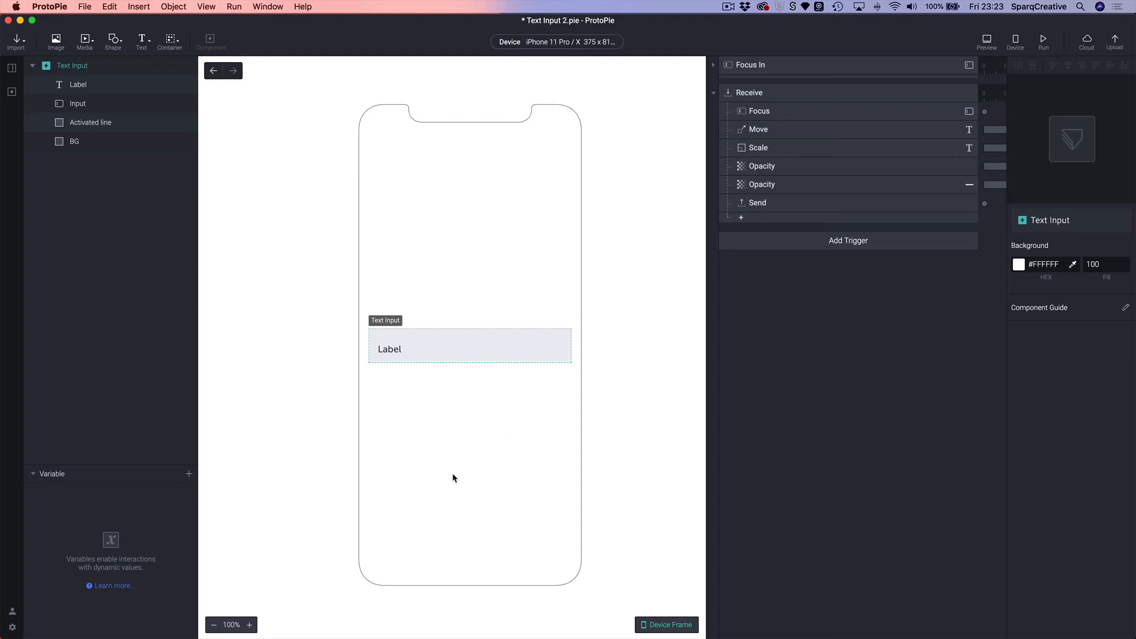
# Add a second Receive trigger to the Text Input component and set its channel to Receive from Parent
pyautogui.click(785, 243)
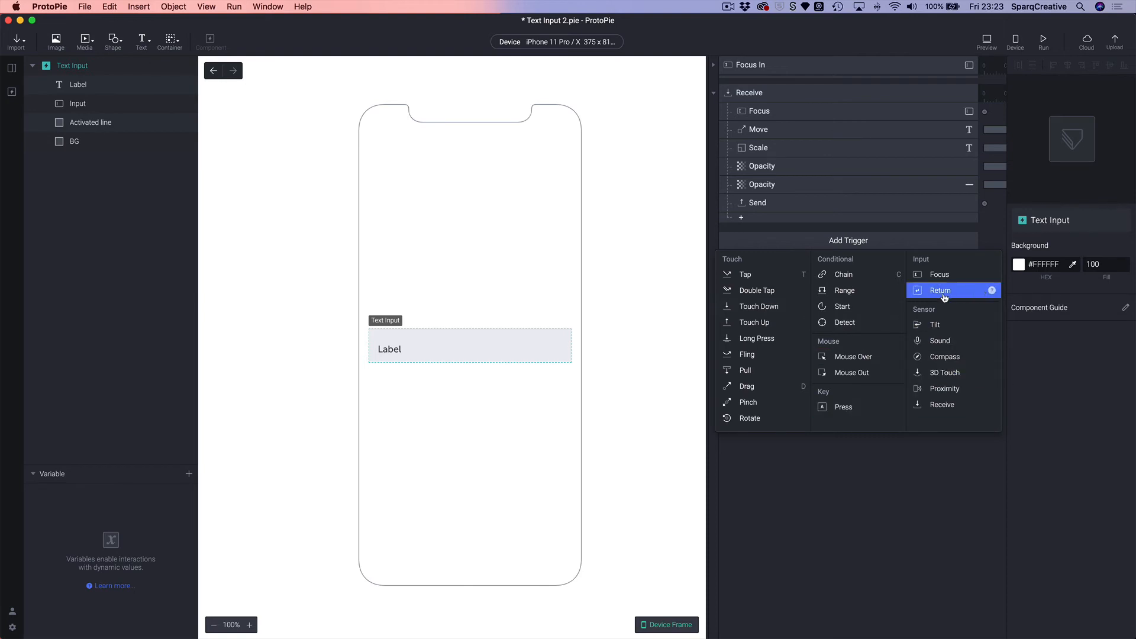
pyautogui.click(928, 406)
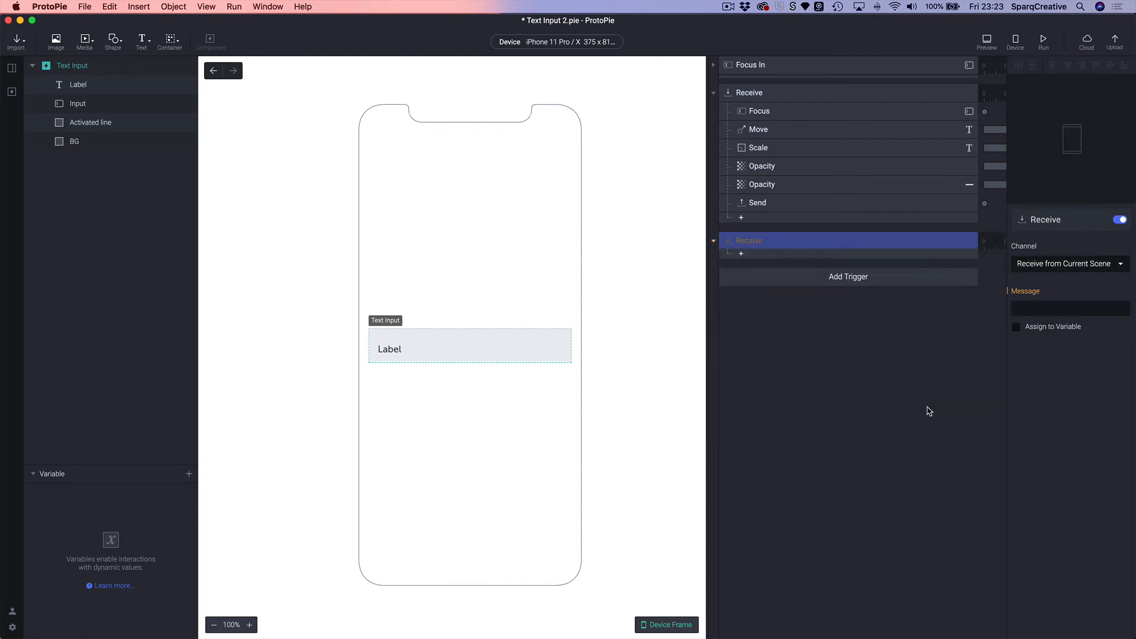
pyautogui.click(1053, 267)
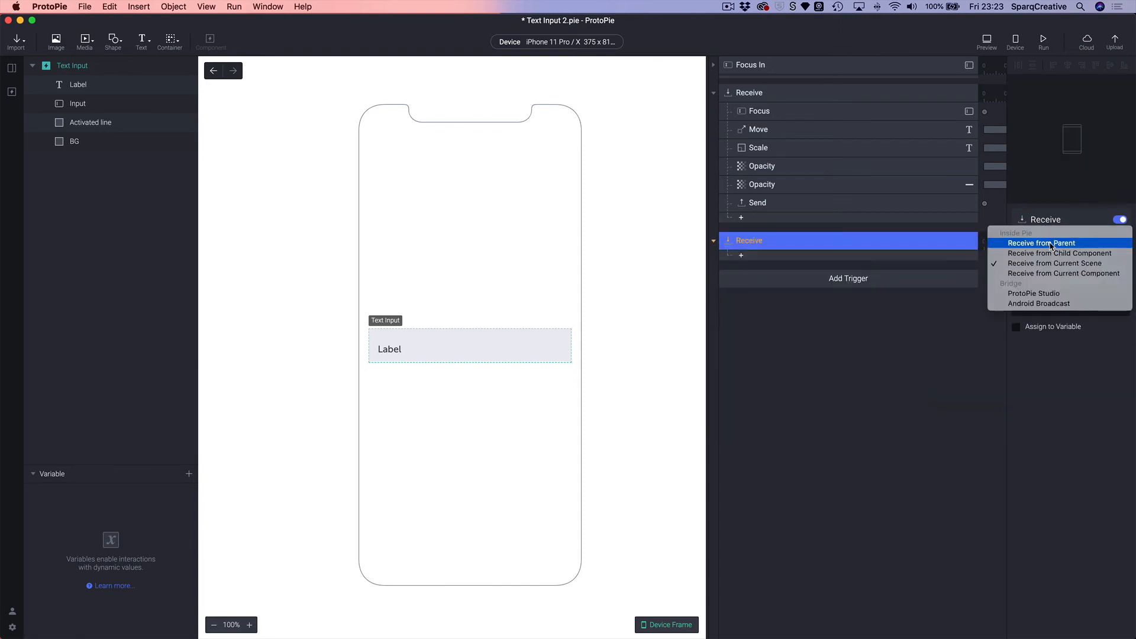
pyautogui.click(1051, 247)
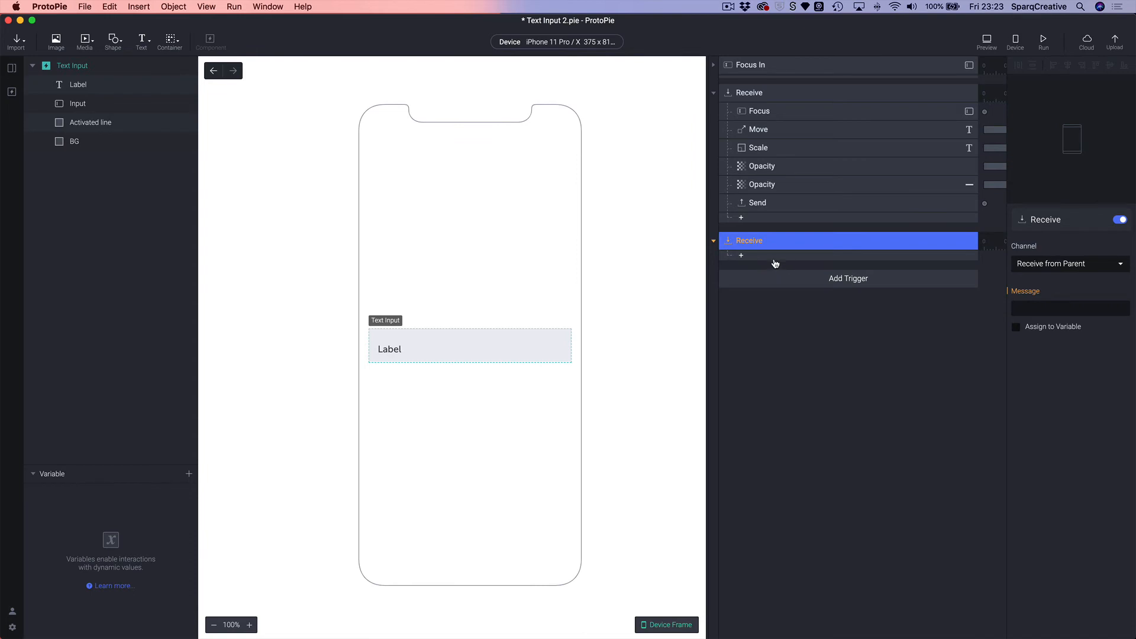
# Set the new Receive trigger's message to UNFOCUS
pyautogui.click(1053, 308)
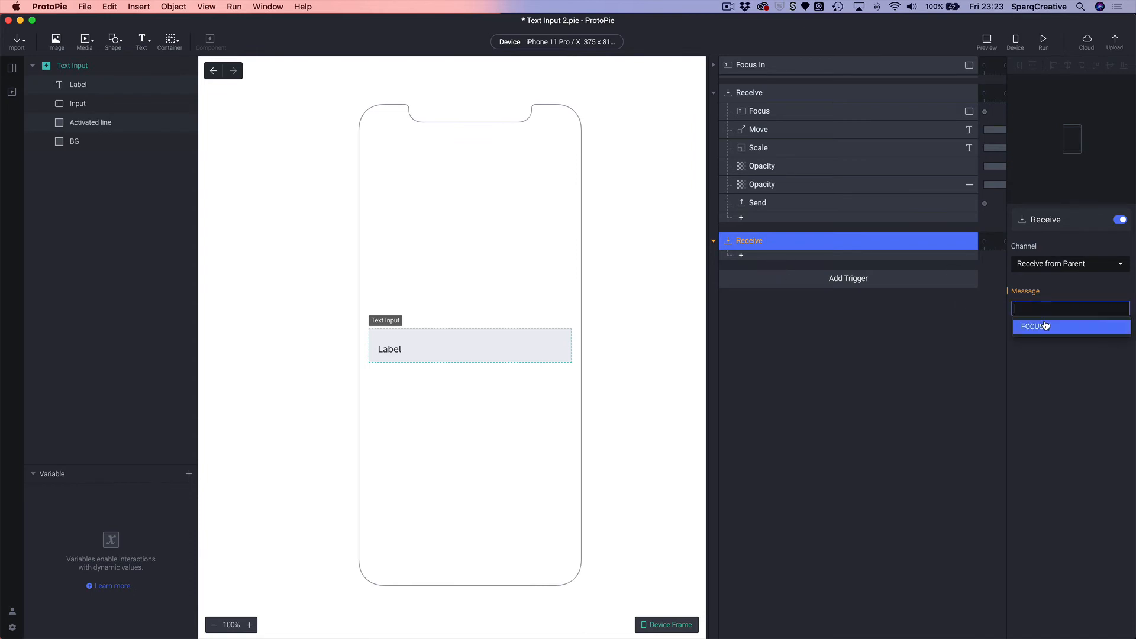
pyautogui.write('unf')
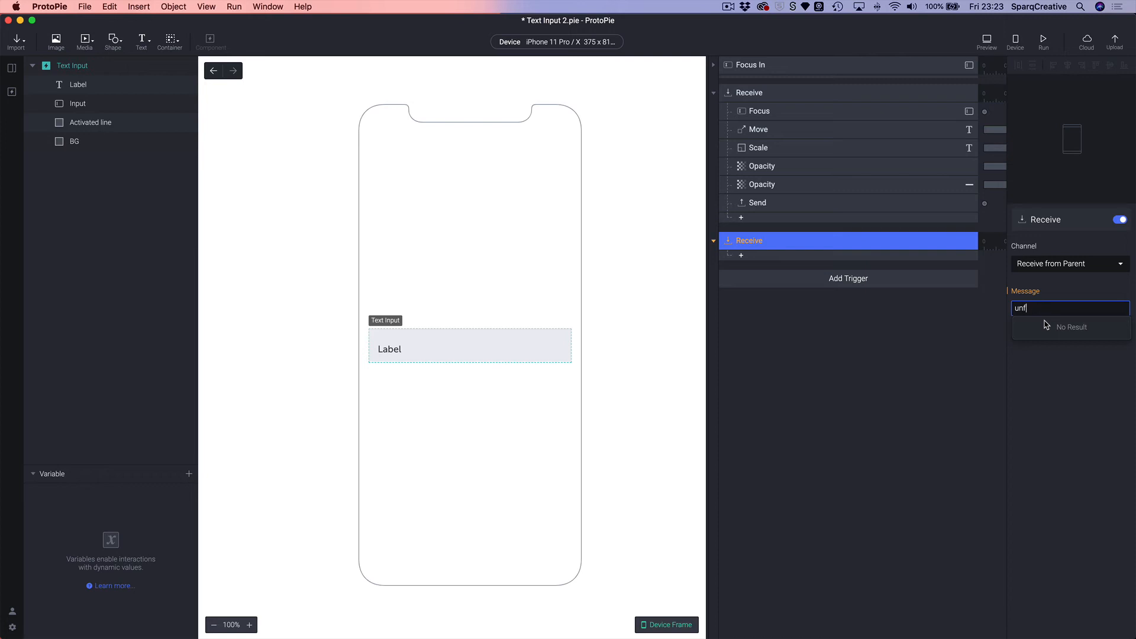
pyautogui.press('BackSpace')
pyautogui.press('BackSpace')
pyautogui.press('BackSpace')
pyautogui.write('UNFOCUS')
pyautogui.press('Return')
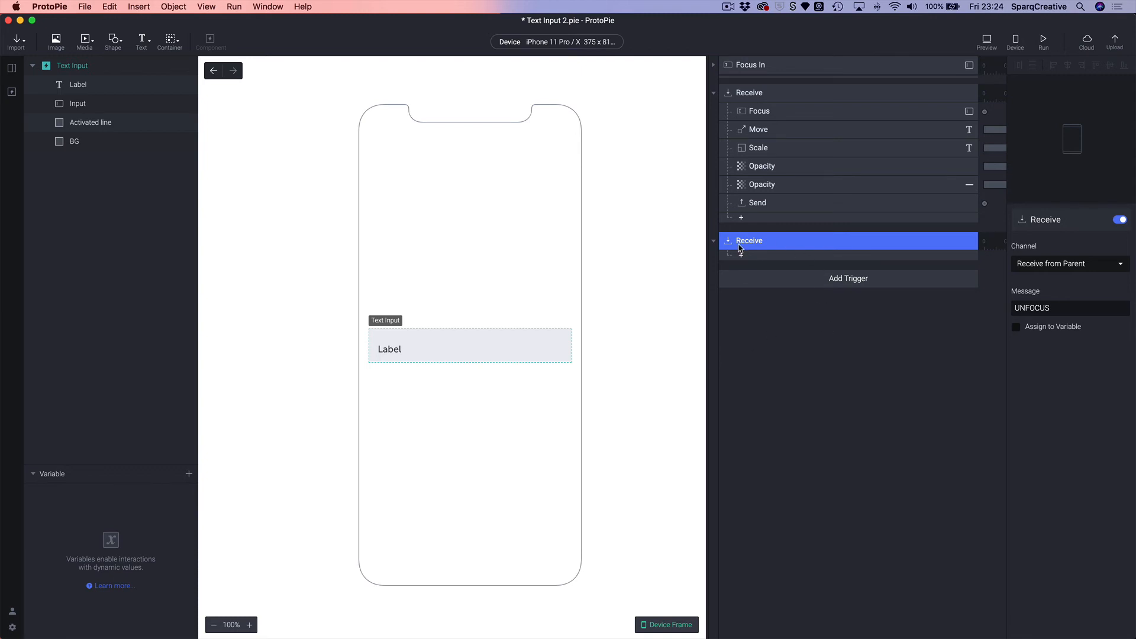
pyautogui.click(816, 350)
# Add a Reset response for the Label layer under the UNFOCUS Receive trigger
pyautogui.click(750, 260)
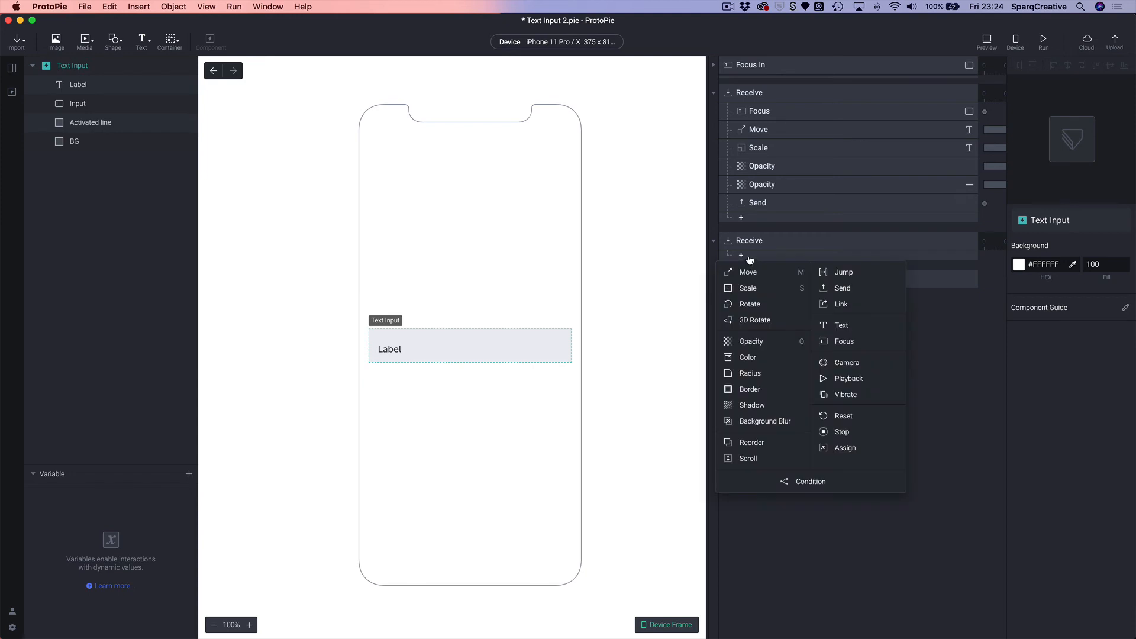
pyautogui.click(764, 244)
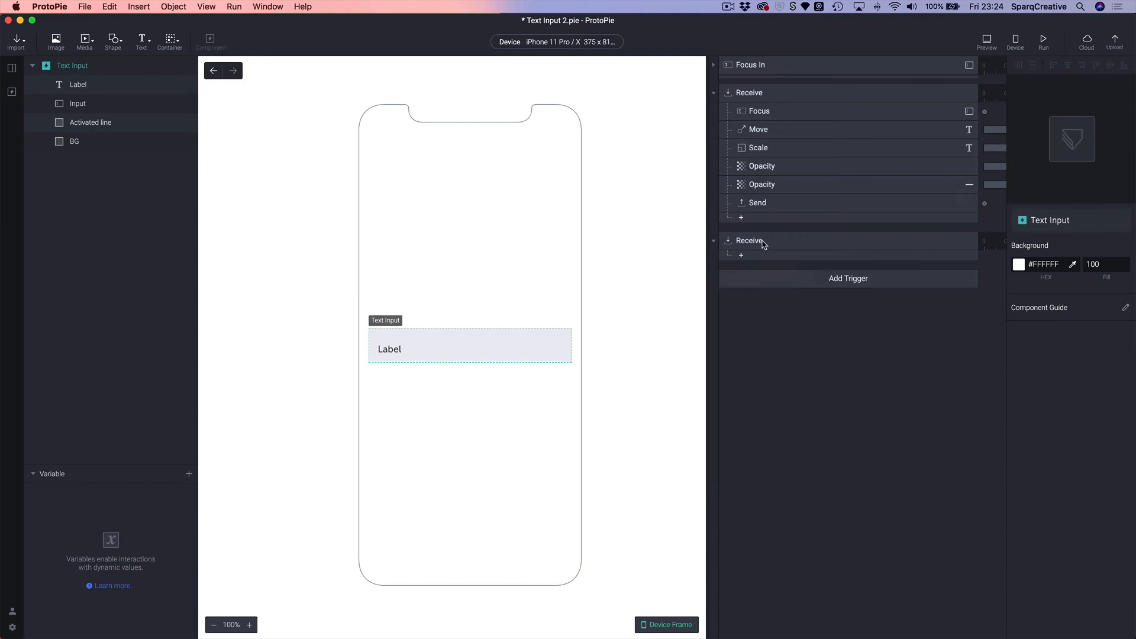
pyautogui.click(763, 244)
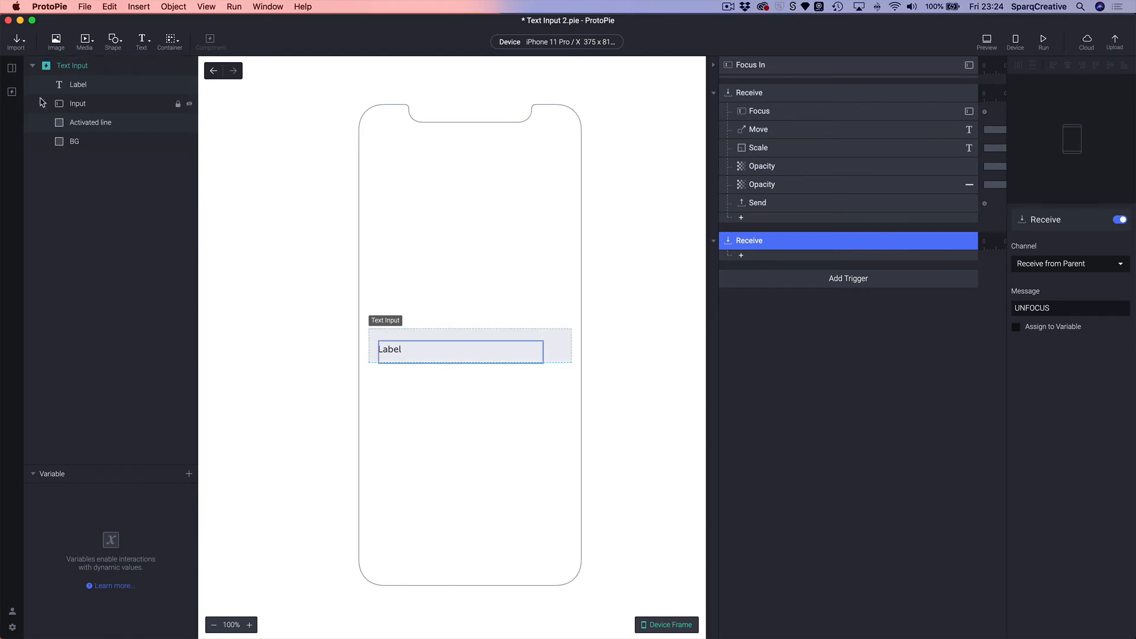
pyautogui.click(771, 137)
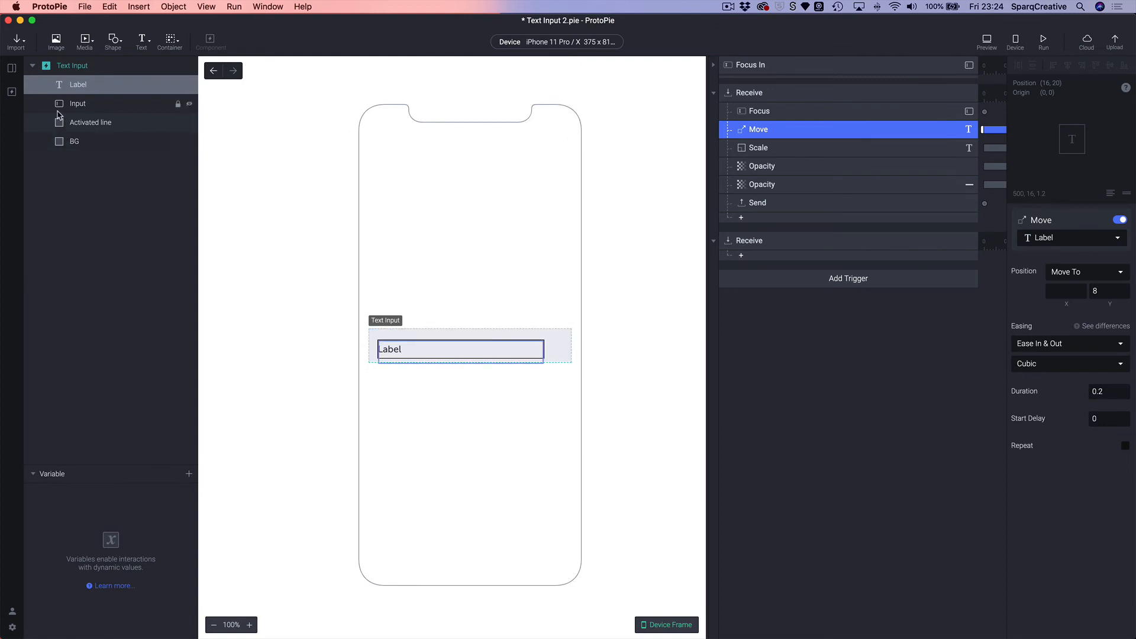
pyautogui.click(72, 84)
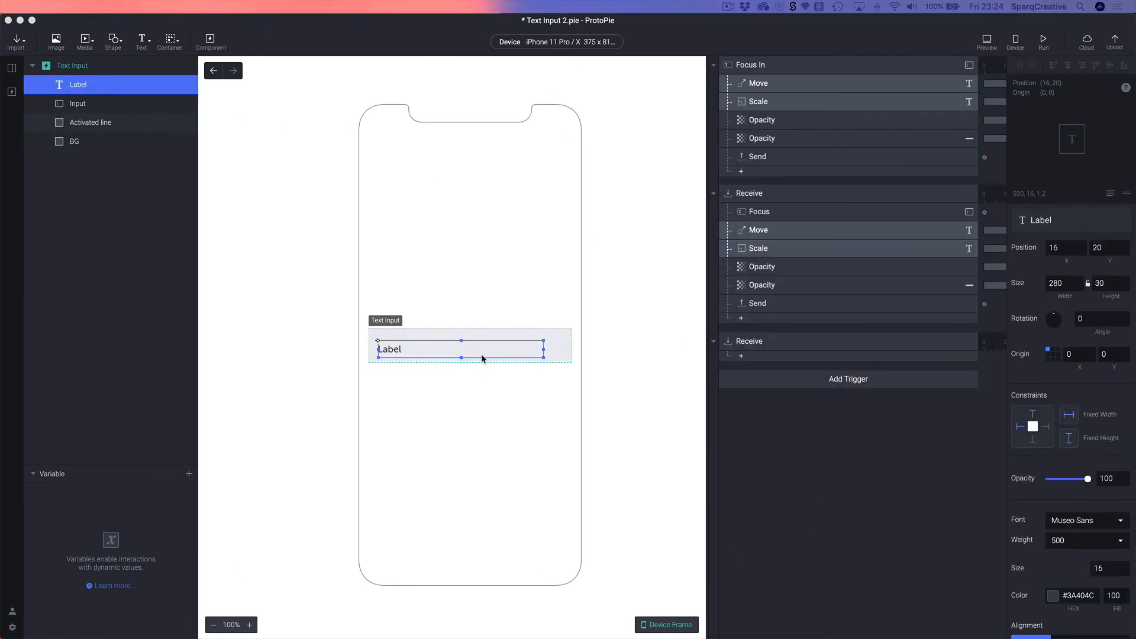
pyautogui.click(833, 444)
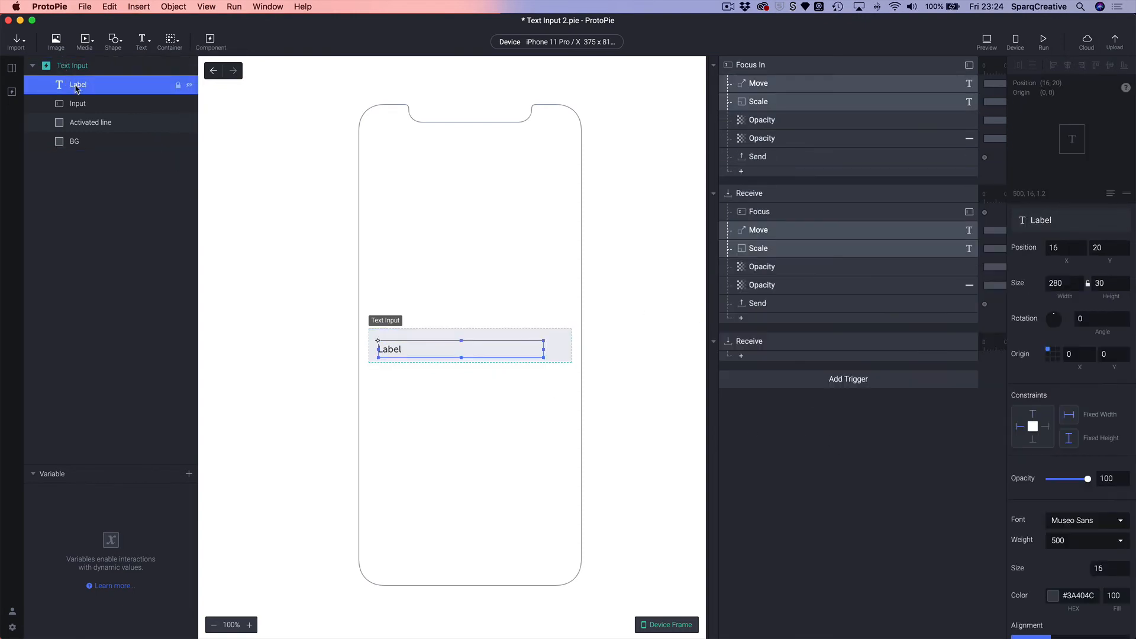
pyautogui.click(741, 356)
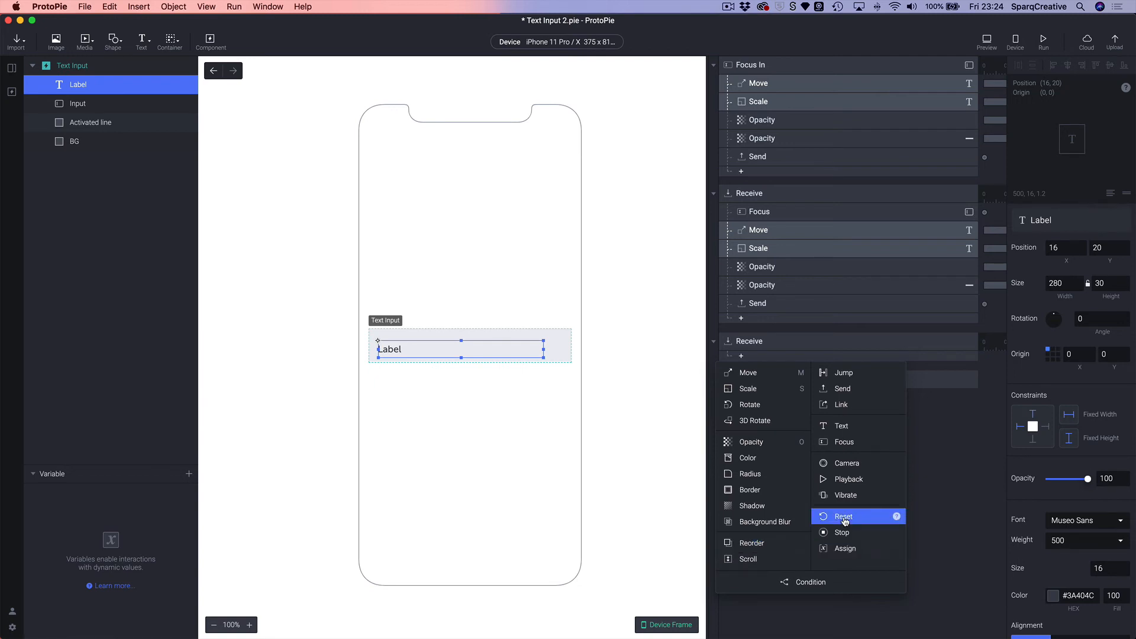
pyautogui.click(844, 519)
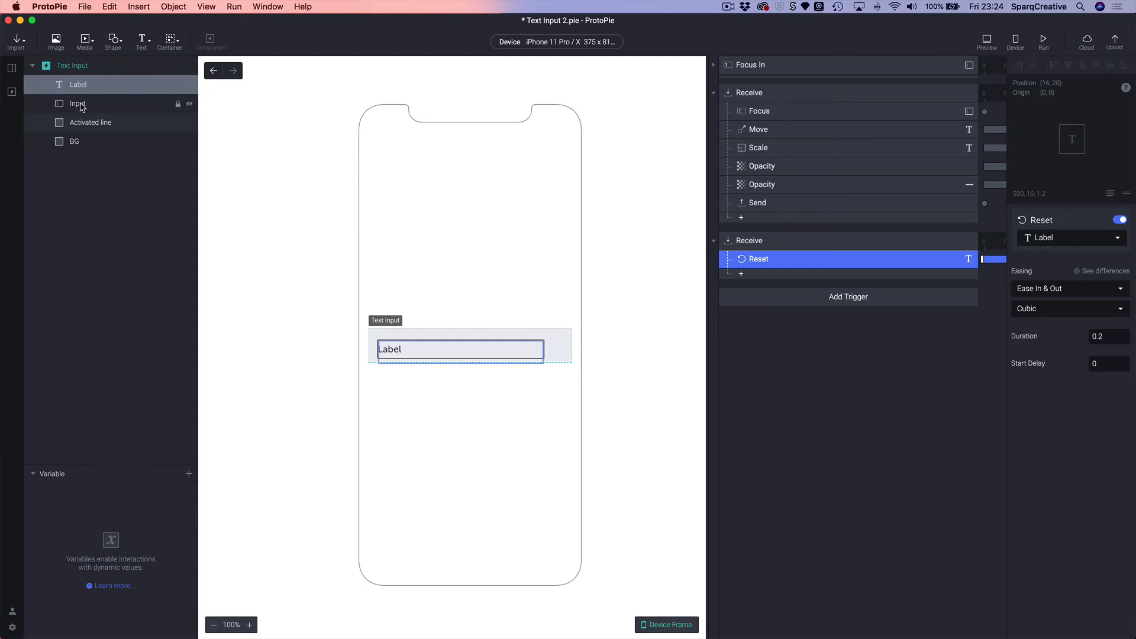
# Add Reset responses for the Activated line and BG layers under the UNFOCUS Receive trigger
pyautogui.click(92, 126)
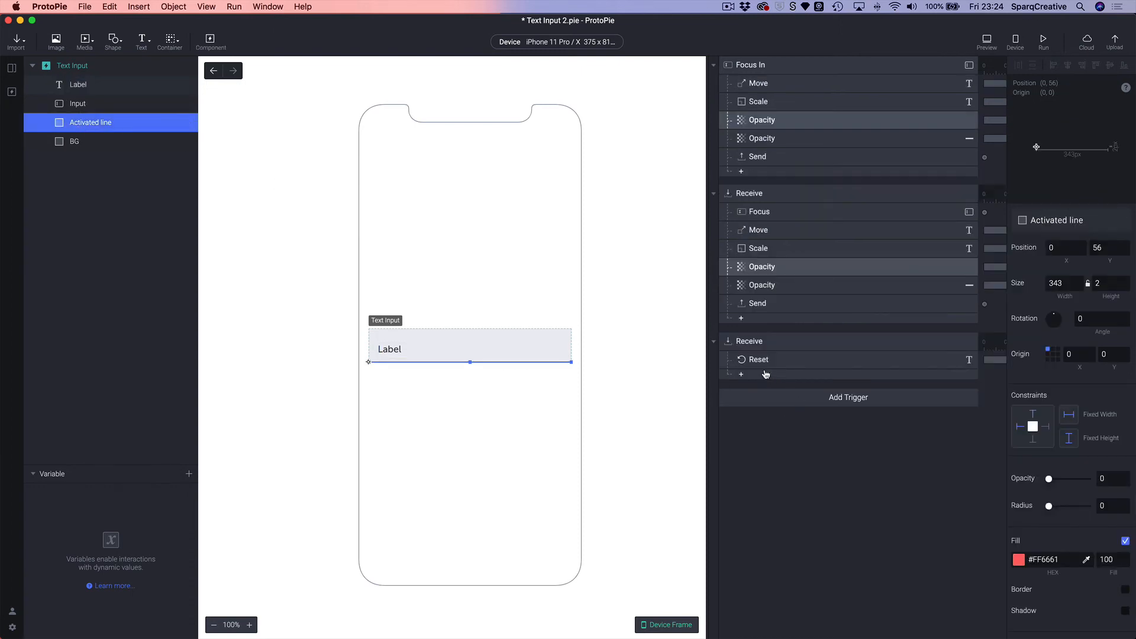
pyautogui.click(763, 374)
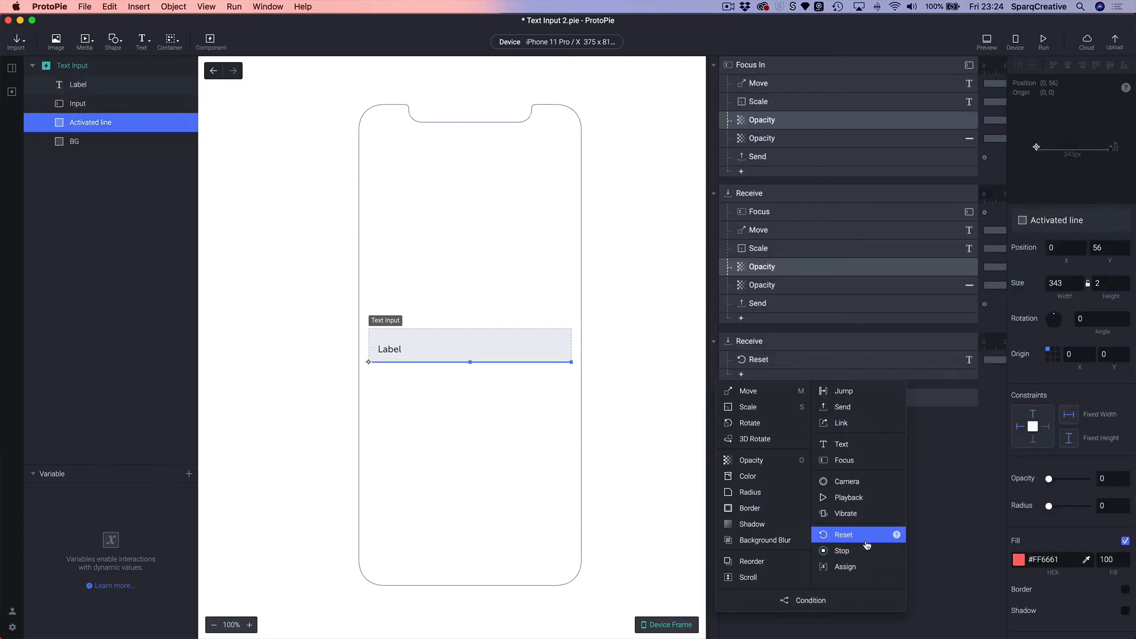
pyautogui.click(864, 536)
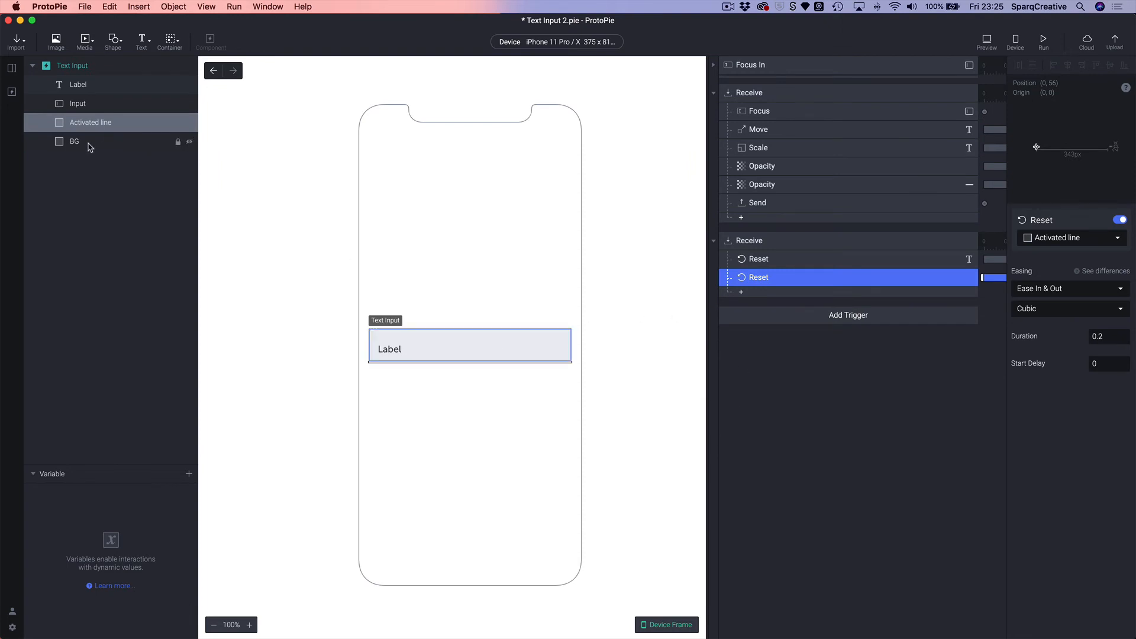
pyautogui.click(71, 143)
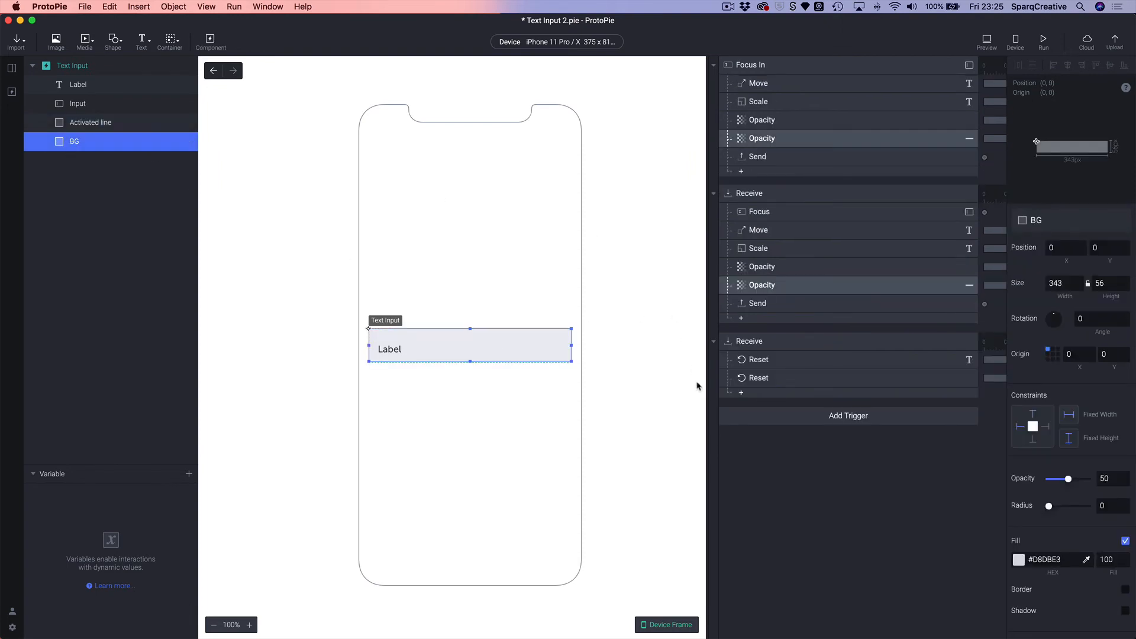
pyautogui.click(742, 394)
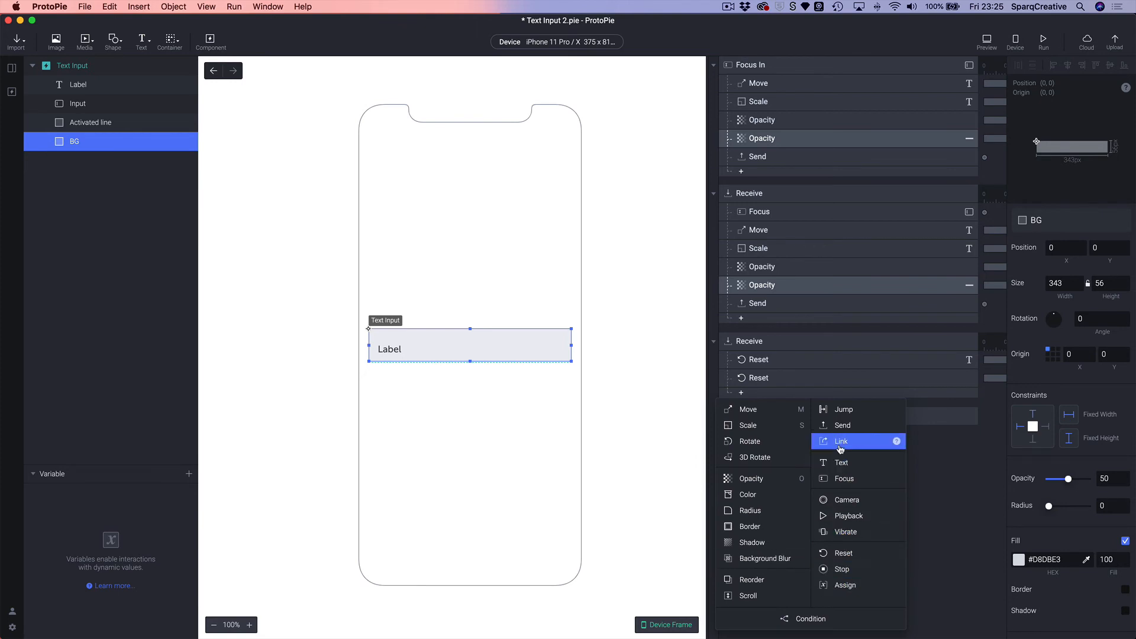
pyautogui.click(844, 553)
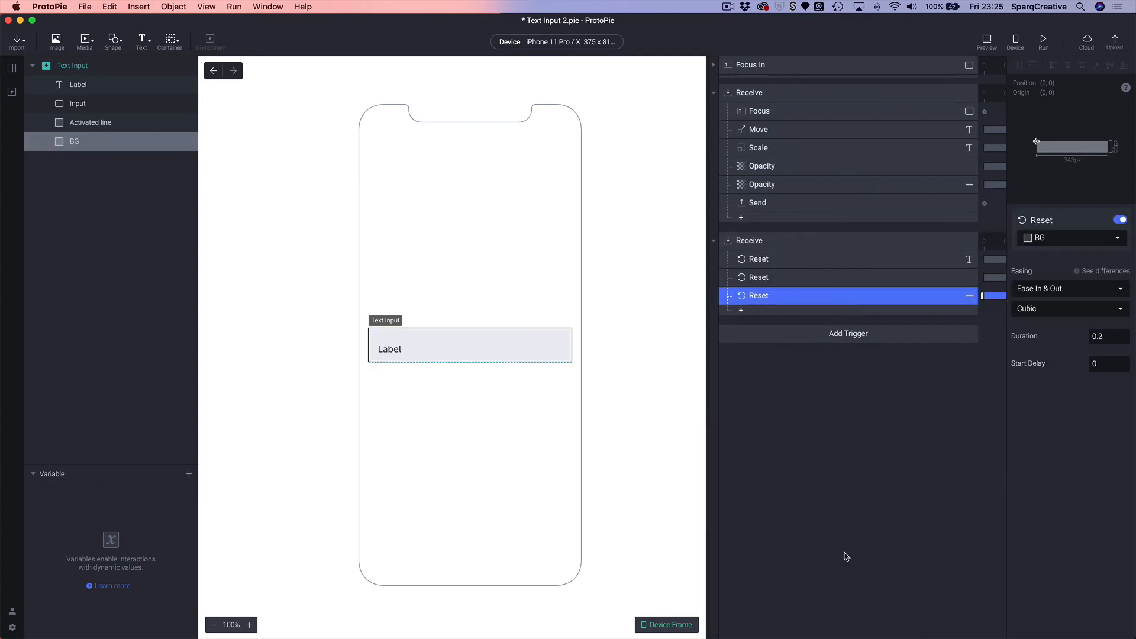
pyautogui.click(811, 467)
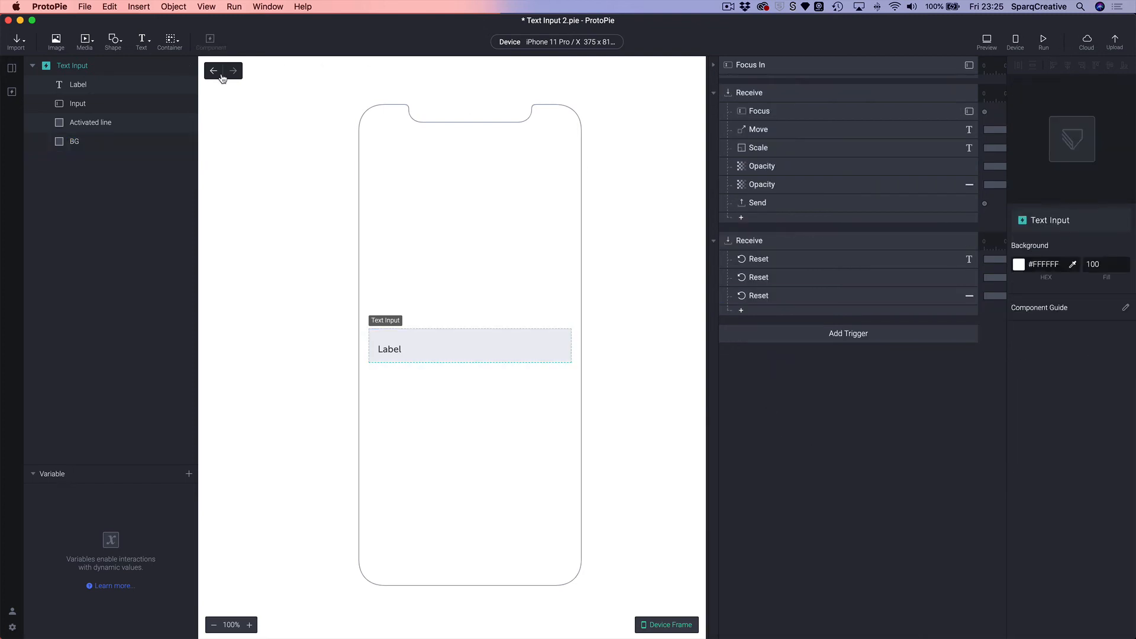
# In Scene 1, place the second Text Input instance just below the First Name field and change its label text to Last Name
pyautogui.click(214, 71)
pyautogui.moveTo(488, 323); pyautogui.dragTo(421, 255)
pyautogui.click(460, 267)
pyautogui.doubleClick(382, 261)
pyautogui.doubleClick(384, 259)
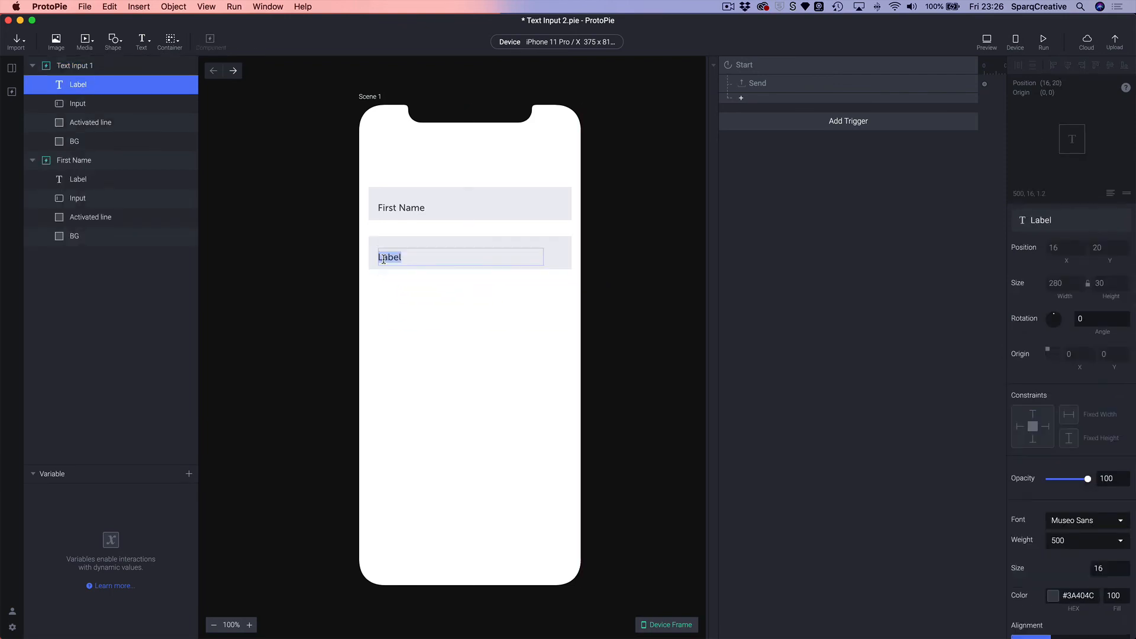
pyautogui.write('LAST NAME')
pyautogui.click(468, 367)
# Add a Receive trigger to Scene 1 and set its channel to Receive from Component
pyautogui.click(495, 255)
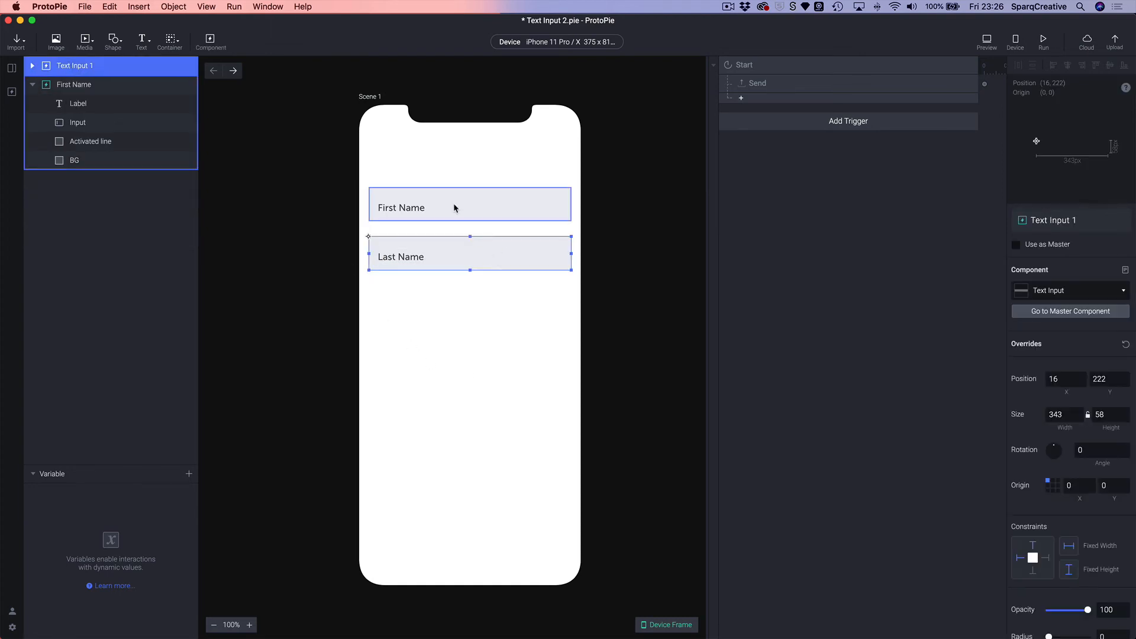
pyautogui.click(810, 121)
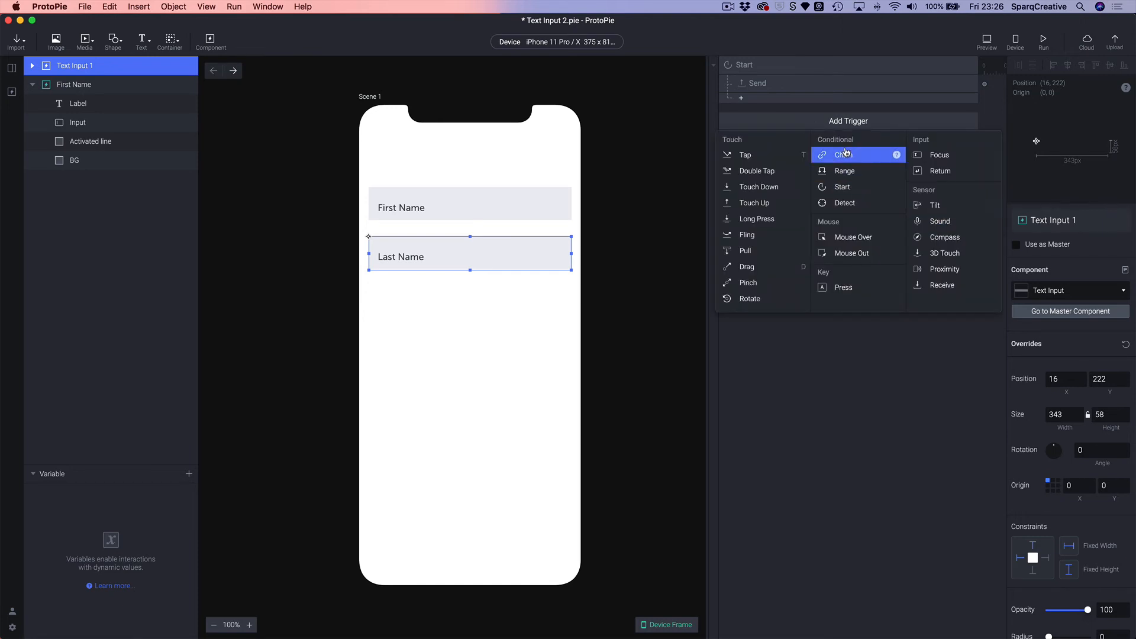
pyautogui.click(950, 288)
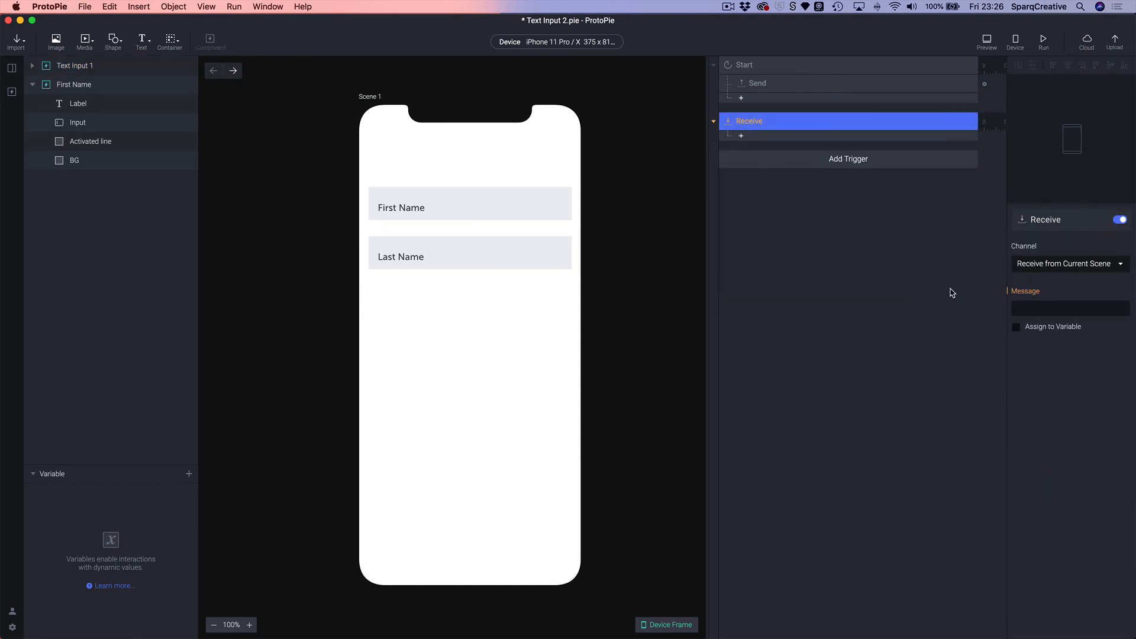
pyautogui.click(1057, 264)
pyautogui.click(1058, 251)
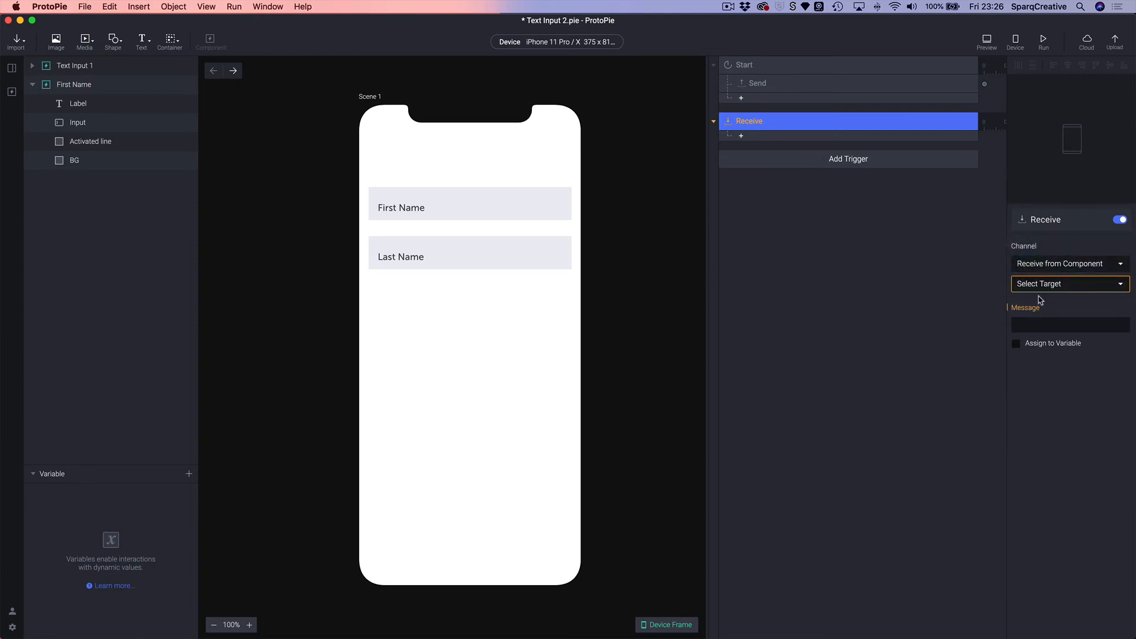
pyautogui.click(1040, 287)
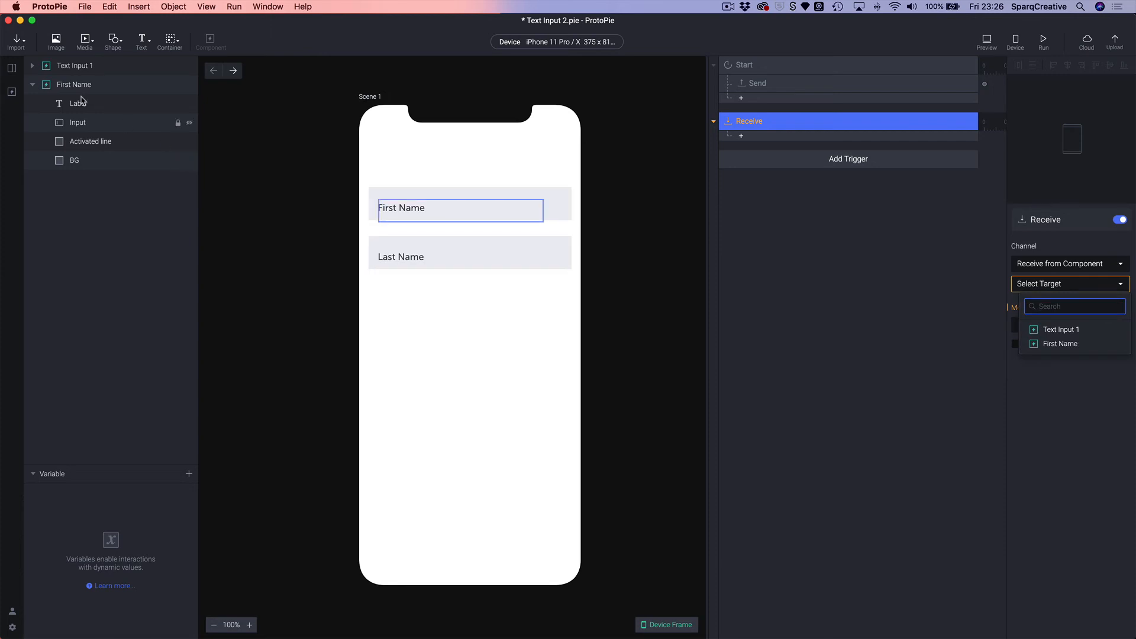
# Rename the Text Input 1 instance in the layer list as Last Name
pyautogui.doubleClick(69, 66)
pyautogui.write('Last Name')
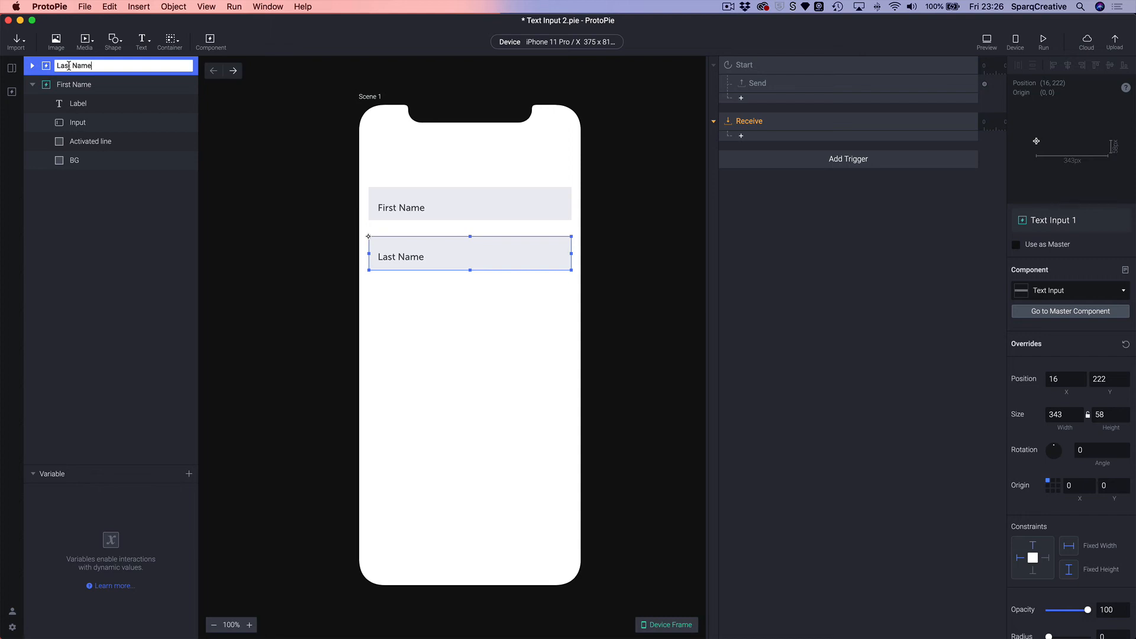
pyautogui.press('Return')
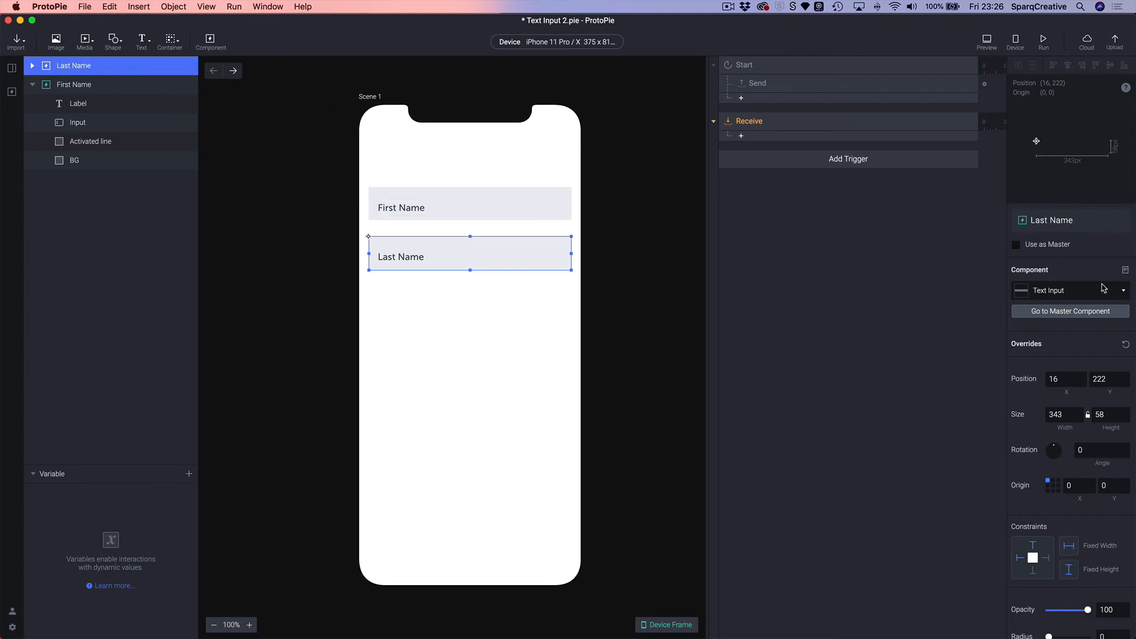
# Make Scene 1's Receive trigger listen to the Last Name component for the message FOCUS
pyautogui.click(767, 120)
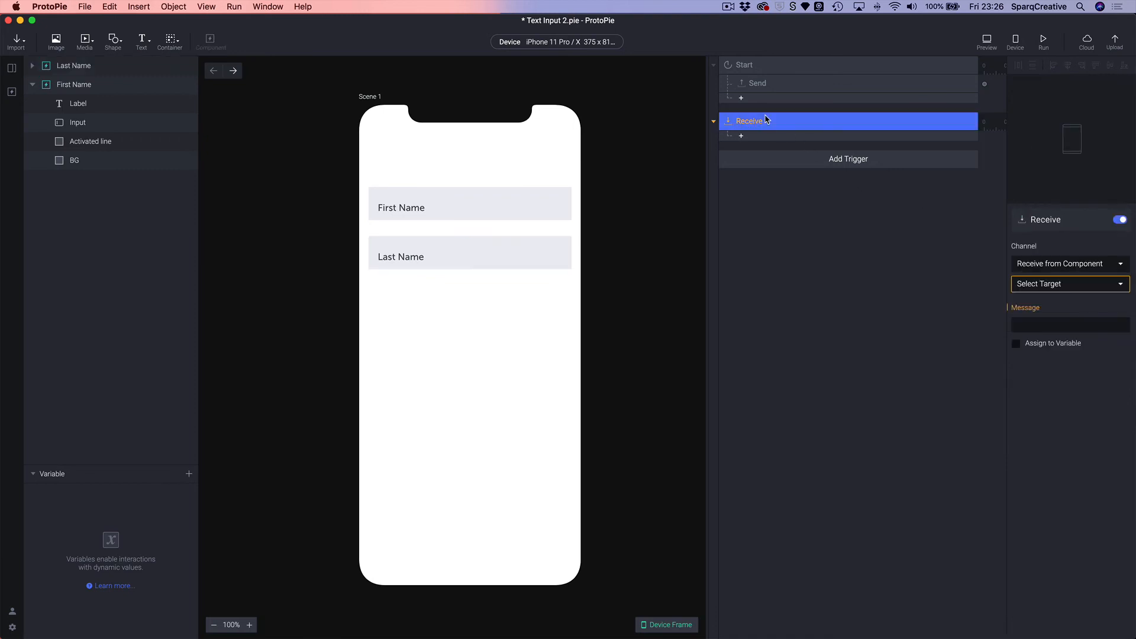
pyautogui.click(1027, 283)
pyautogui.click(1045, 330)
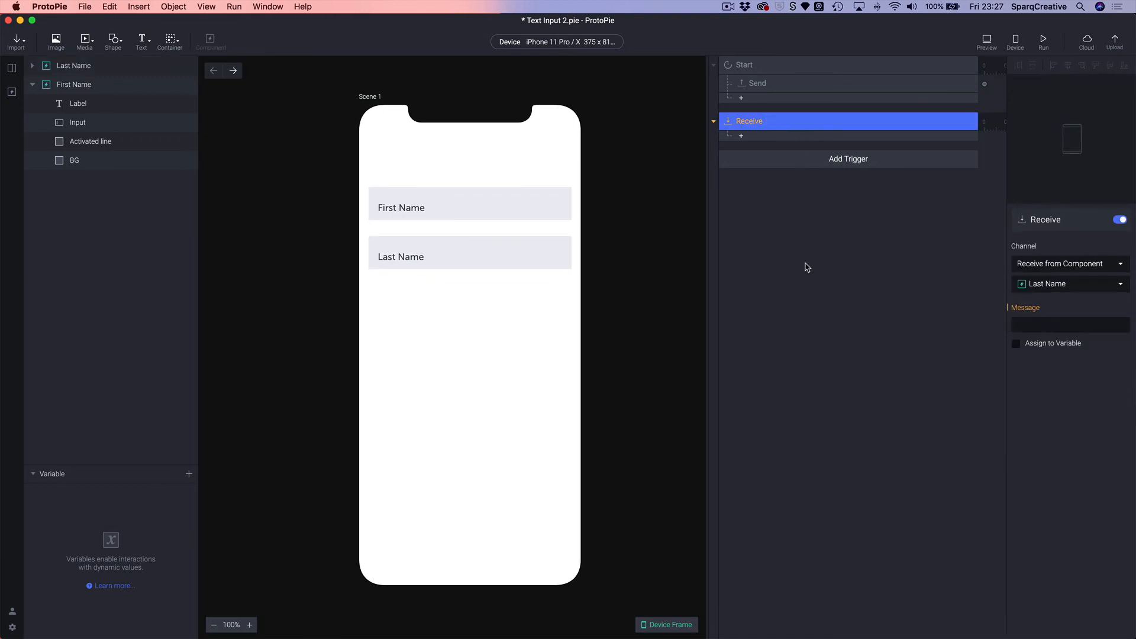
pyautogui.click(1062, 325)
pyautogui.write('FOCUS')
pyautogui.press('Return')
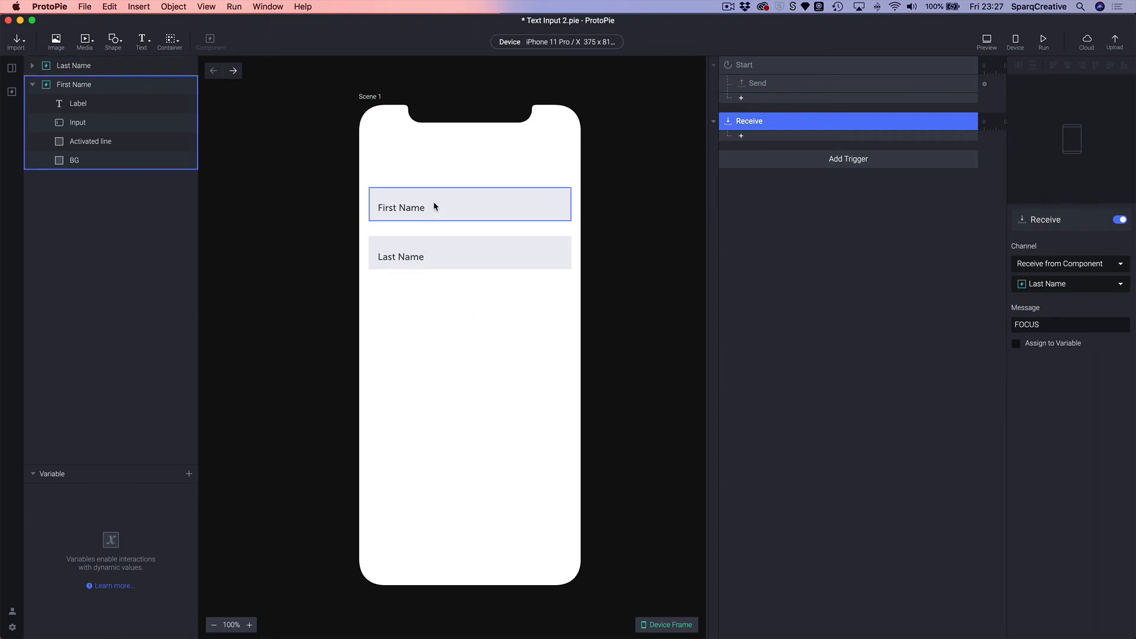
pyautogui.click(413, 262)
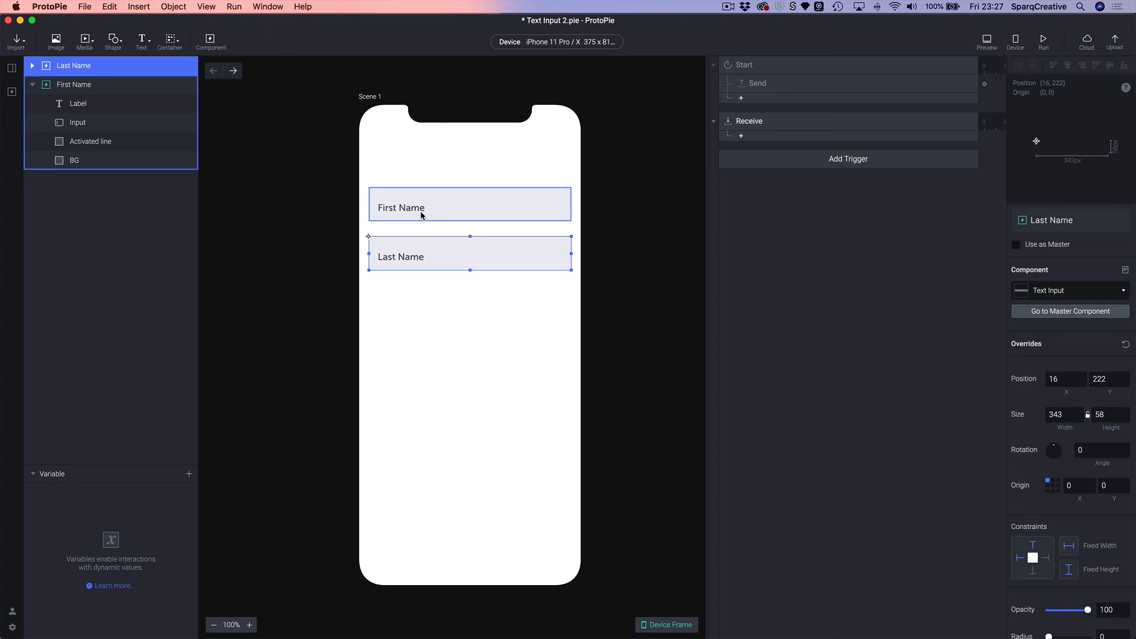
pyautogui.click(767, 122)
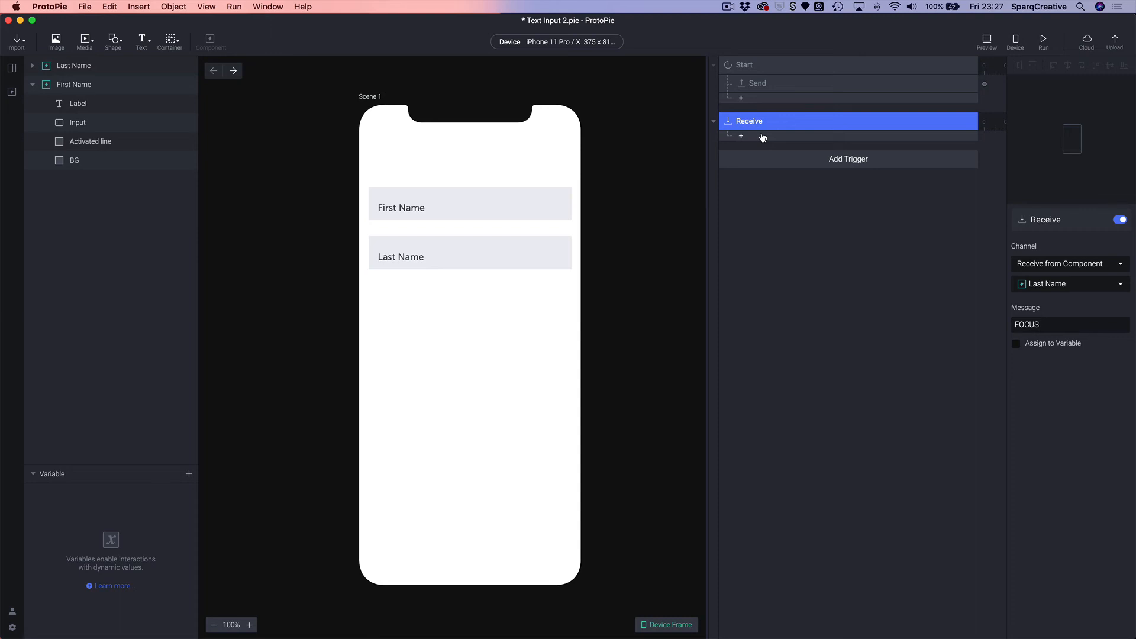
pyautogui.click(763, 138)
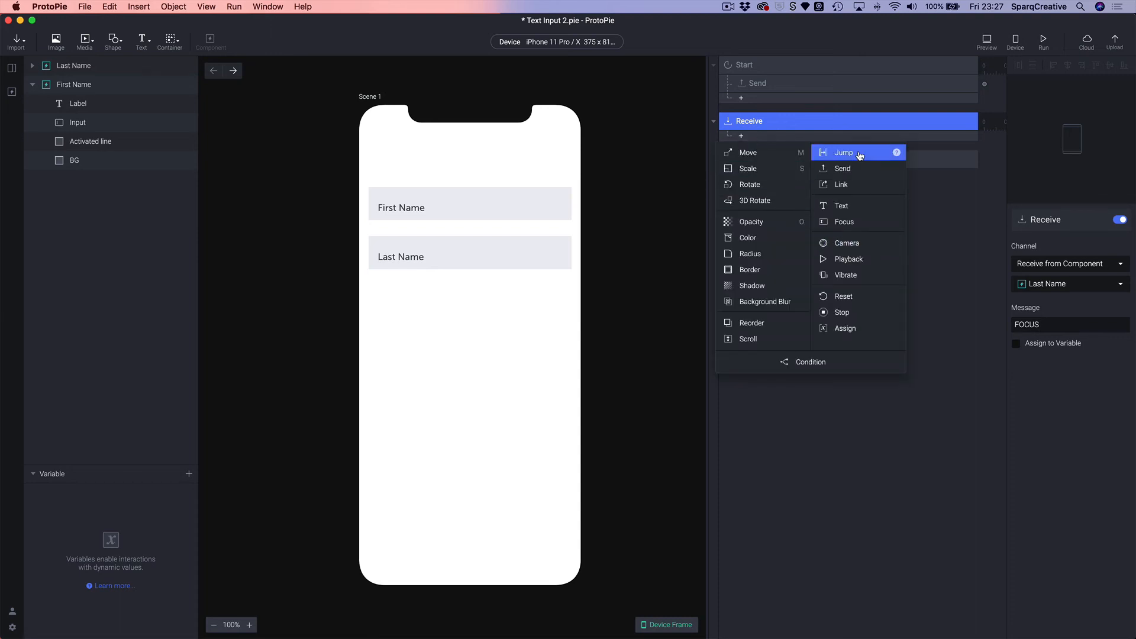
pyautogui.click(747, 126)
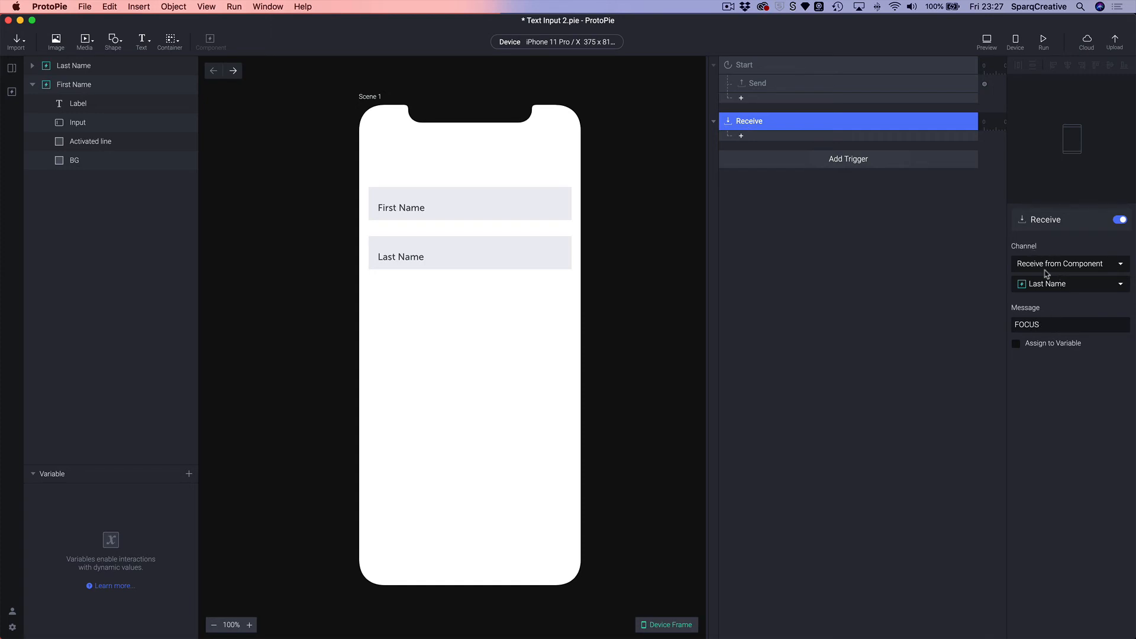
# Add a Send response under Scene 1's FOCUS Receive trigger that sends the message UNFOCUS to the First Name component
pyautogui.click(780, 138)
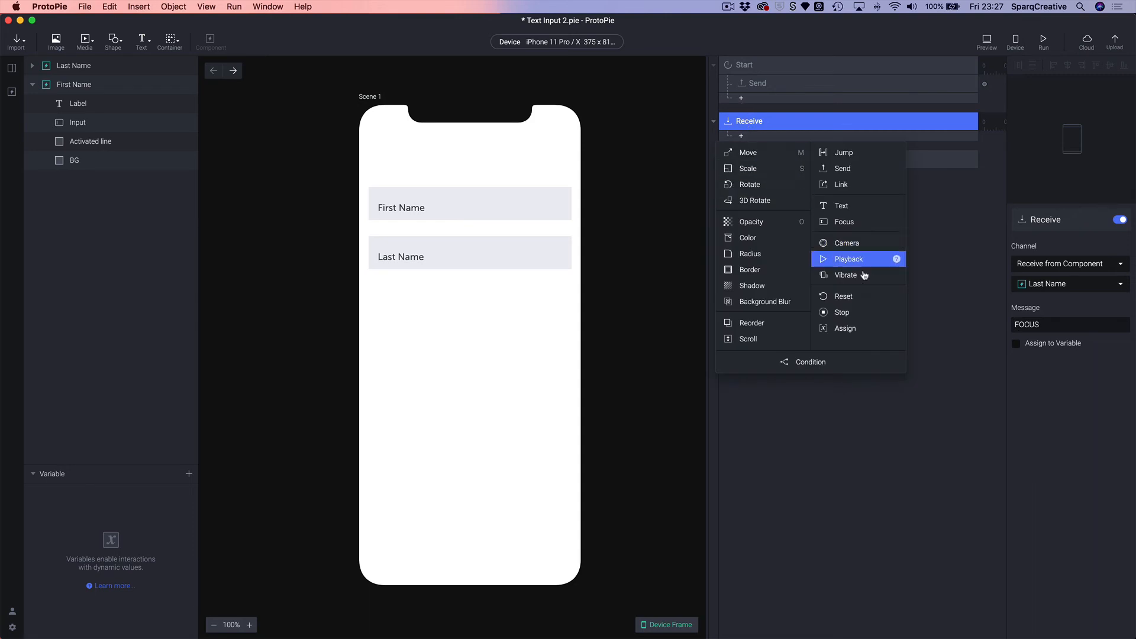
pyautogui.click(850, 169)
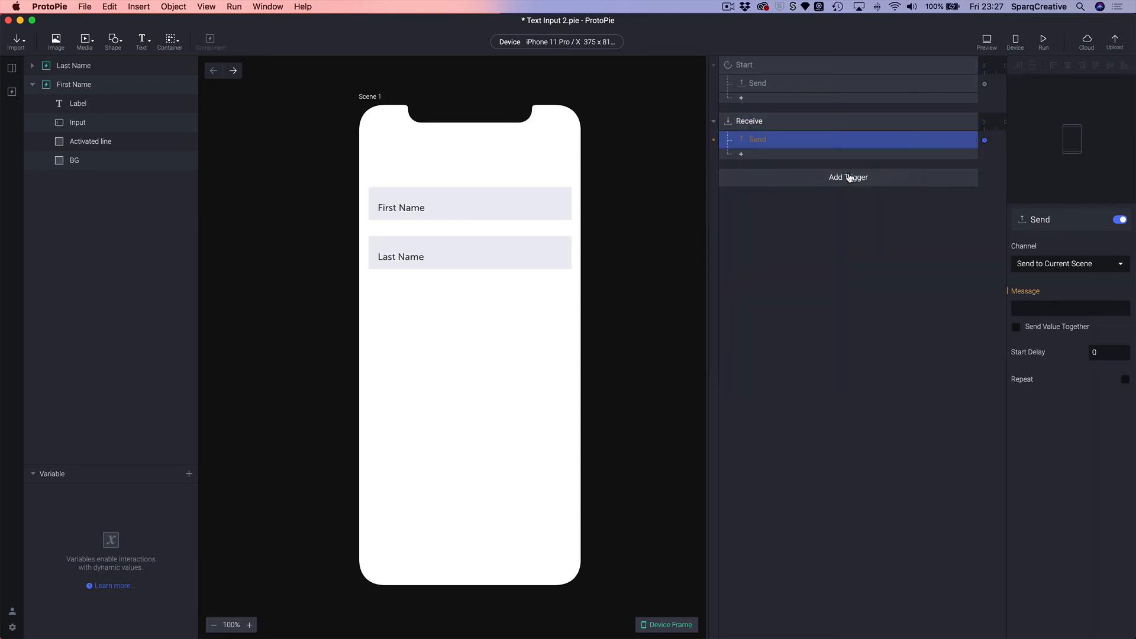
pyautogui.click(1053, 265)
pyautogui.click(1057, 254)
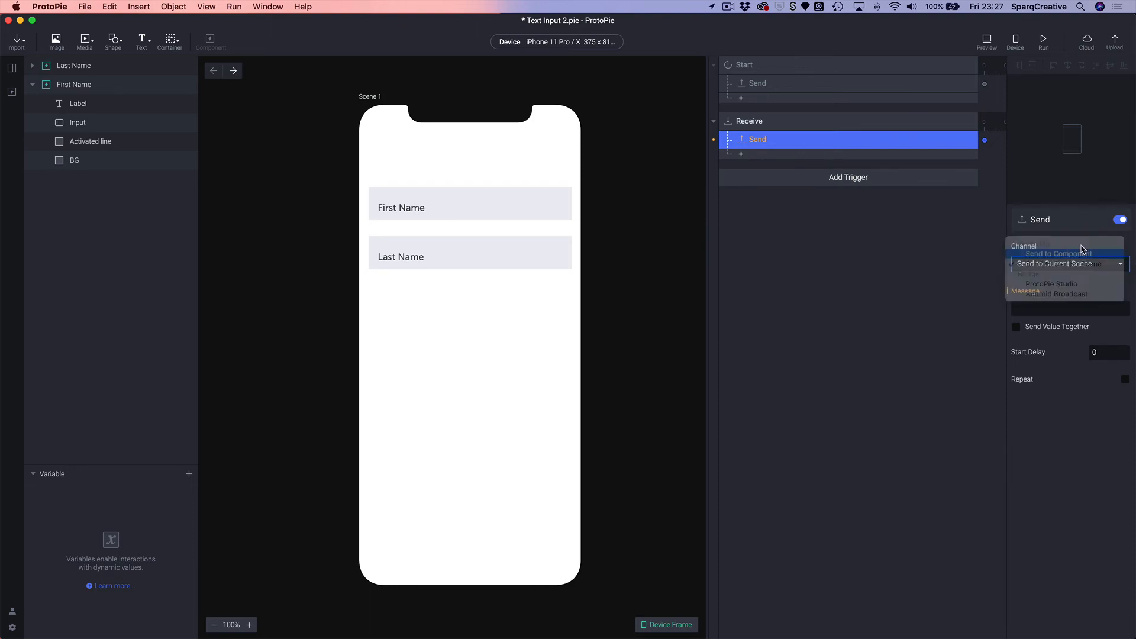
pyautogui.click(1074, 285)
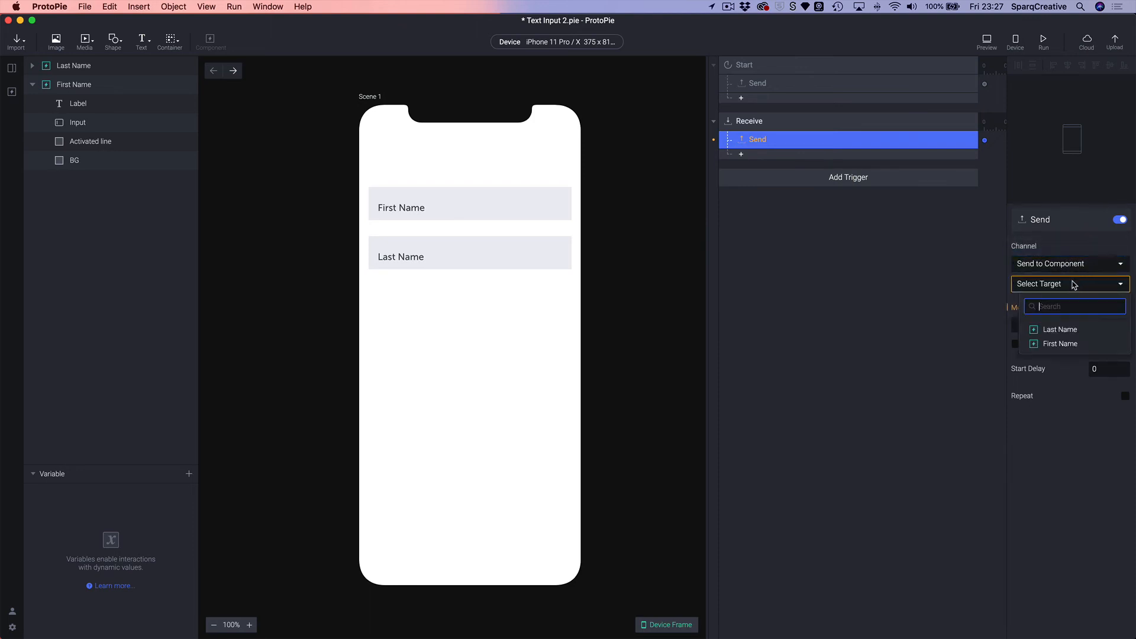
pyautogui.click(1061, 344)
pyautogui.click(1055, 329)
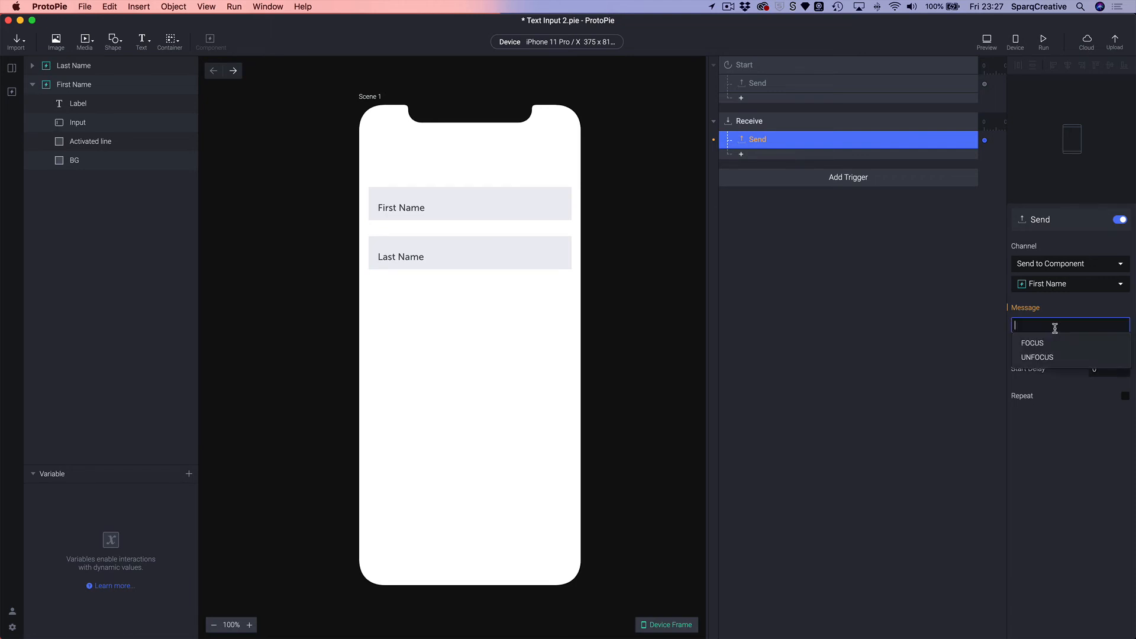
pyautogui.click(1041, 355)
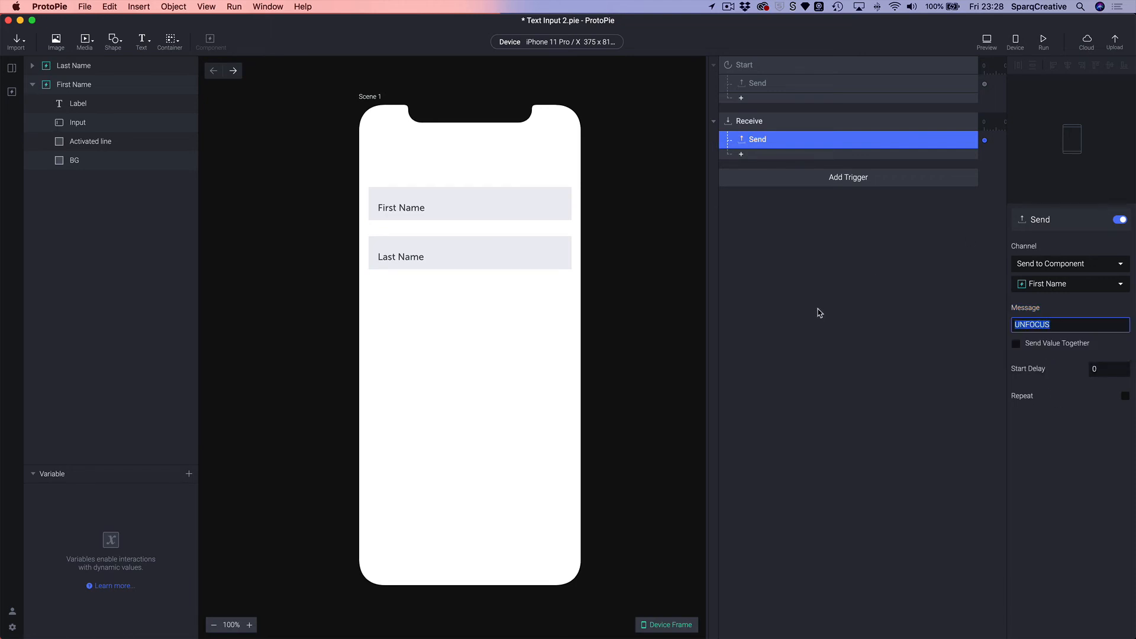
pyautogui.click(605, 303)
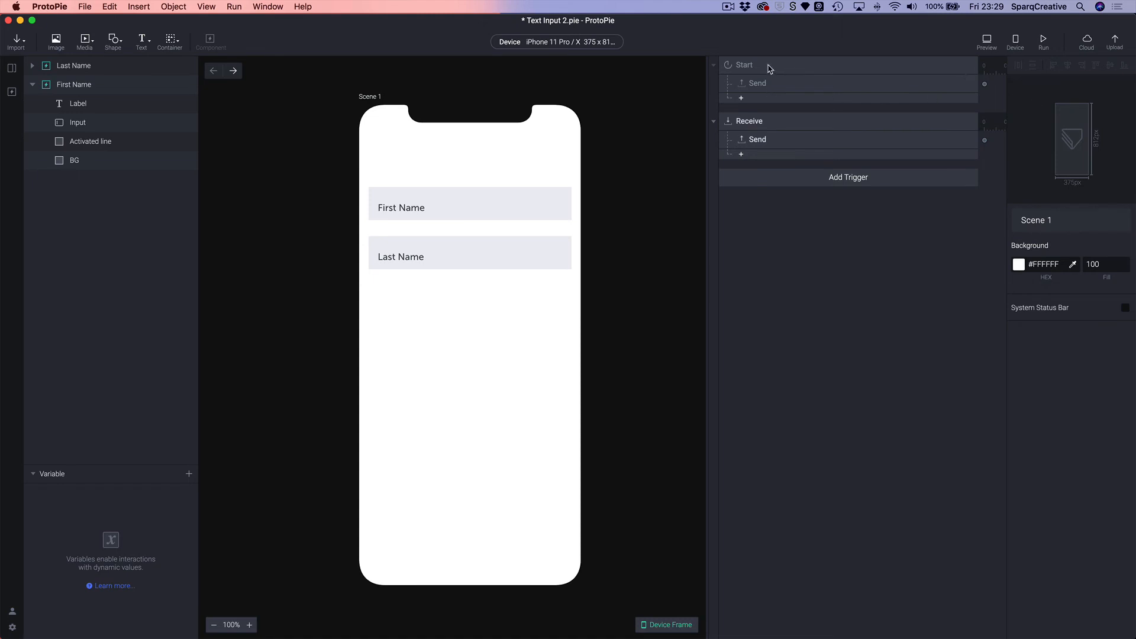
# Test the prototype in the preview by filling in the First Name field and activating the Last Name field, and close the preview
pyautogui.click(987, 42)
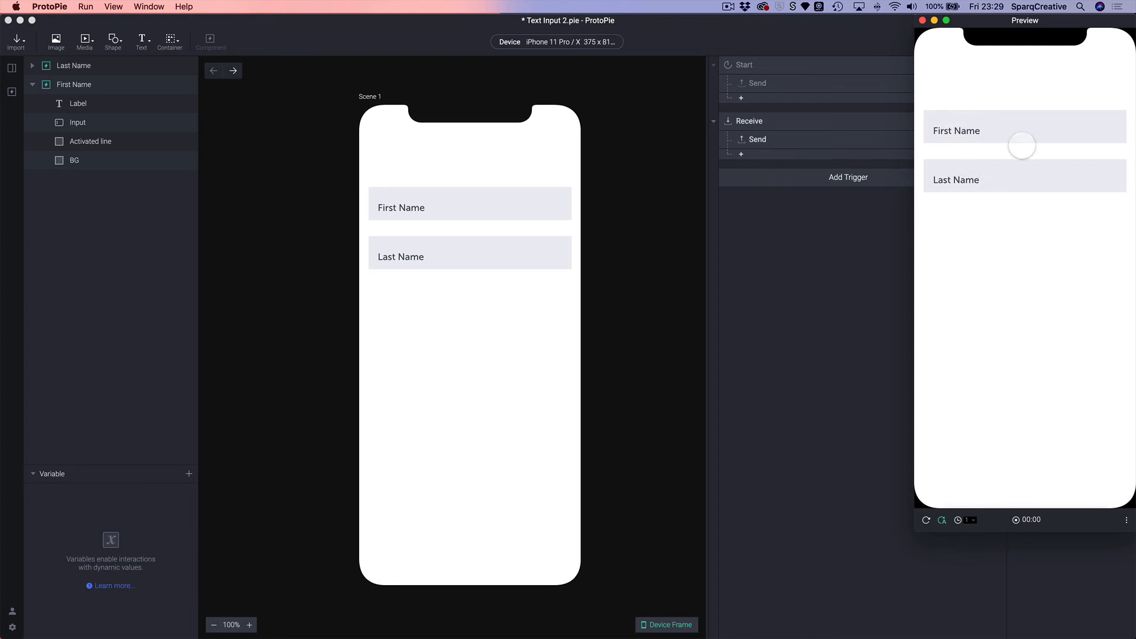
pyautogui.click(965, 128)
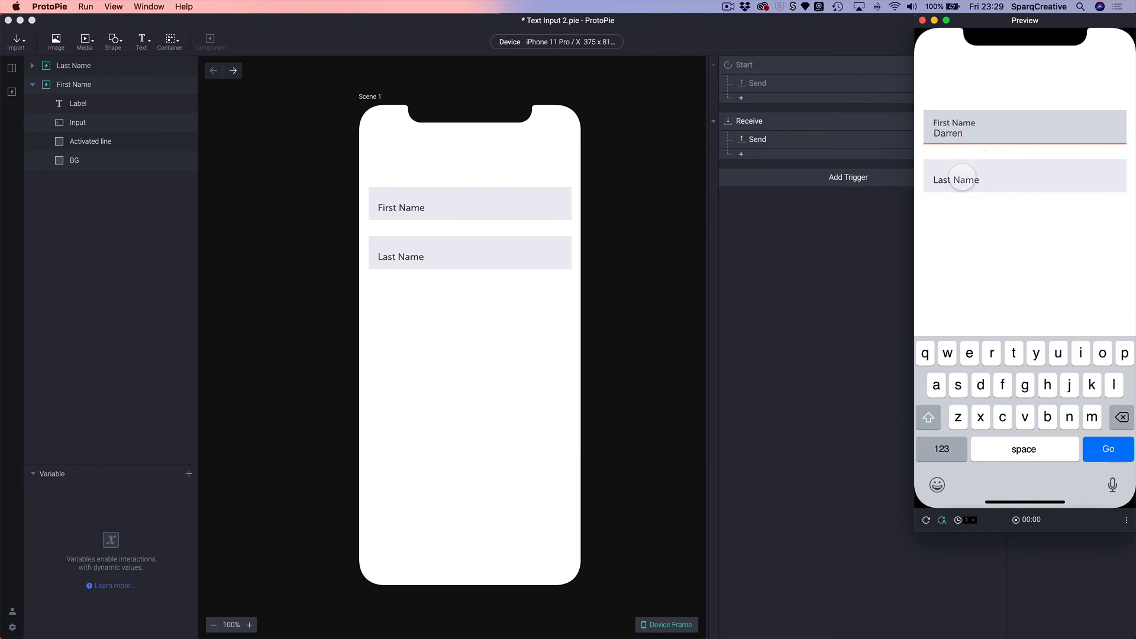
pyautogui.click(965, 180)
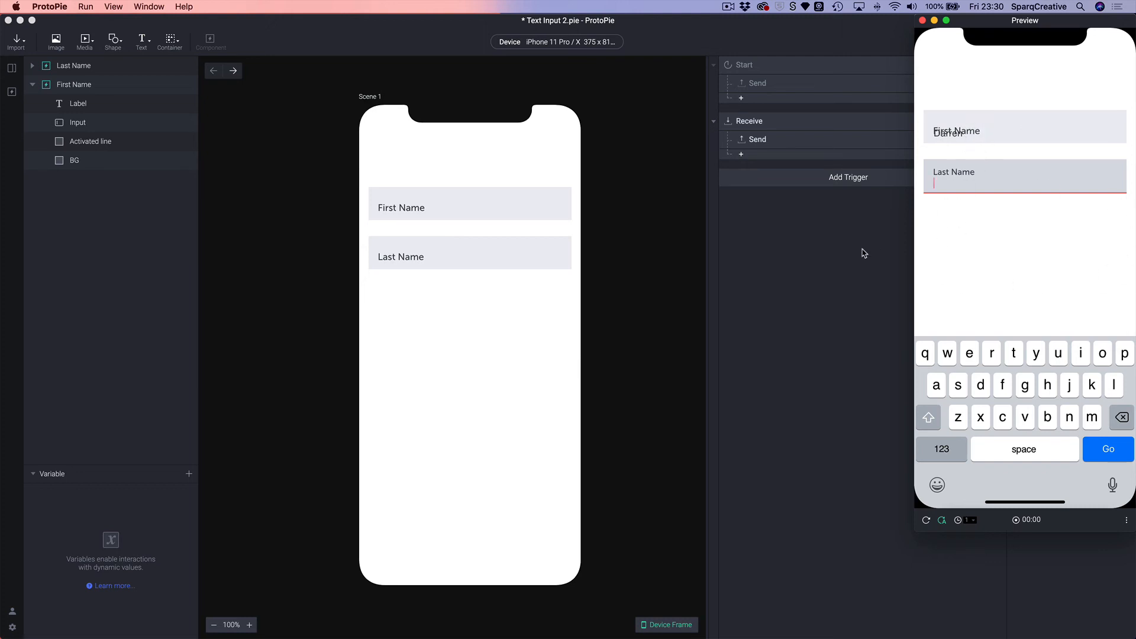
pyautogui.press('super+w')
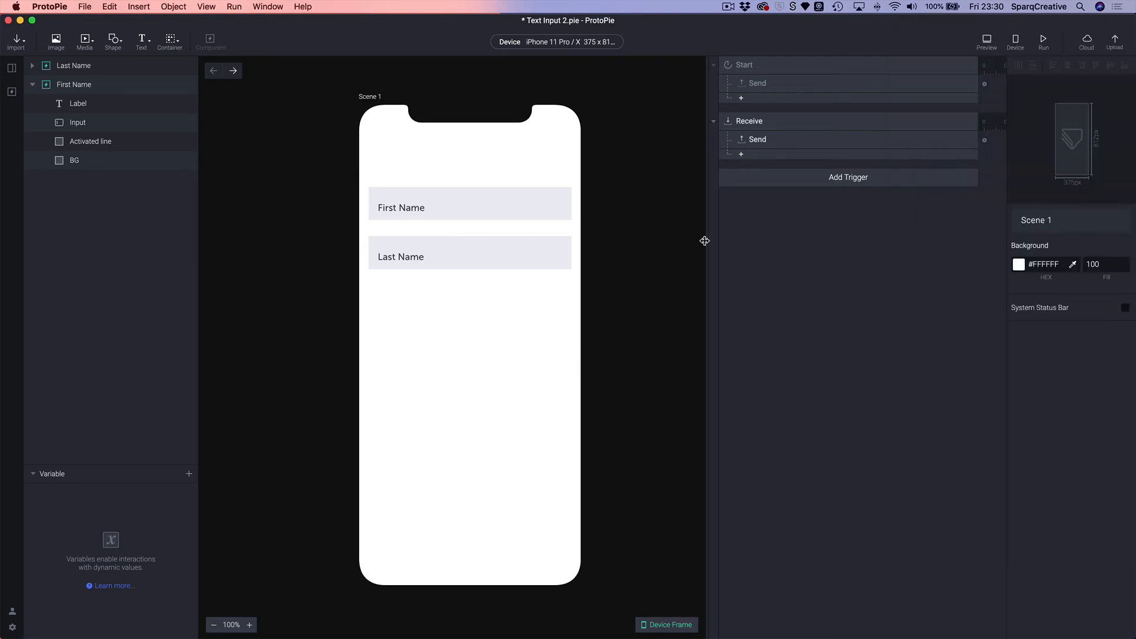
# Open the local Text Input component for editing
pyautogui.click(11, 91)
pyautogui.click(55, 141)
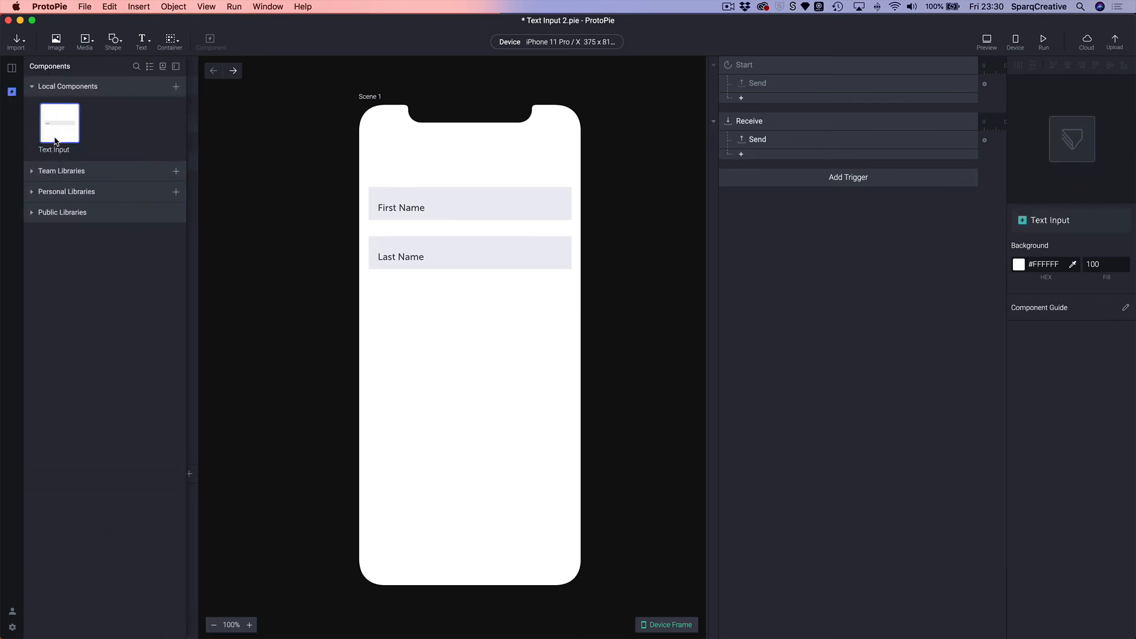
pyautogui.rightClick(56, 139)
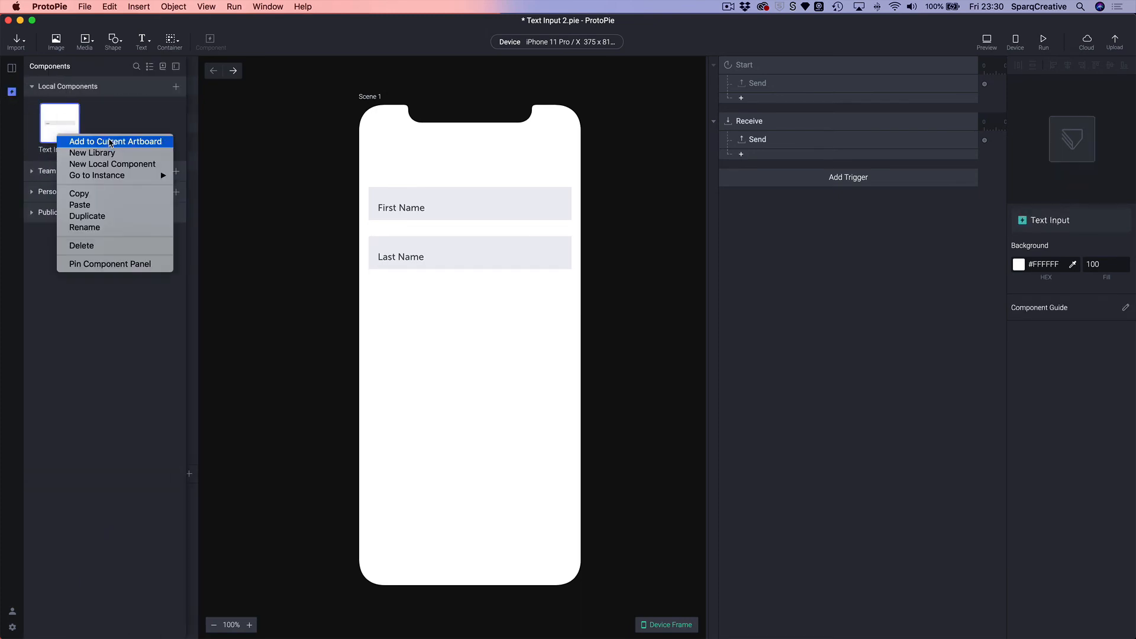
pyautogui.click(53, 123)
pyautogui.doubleClick(54, 123)
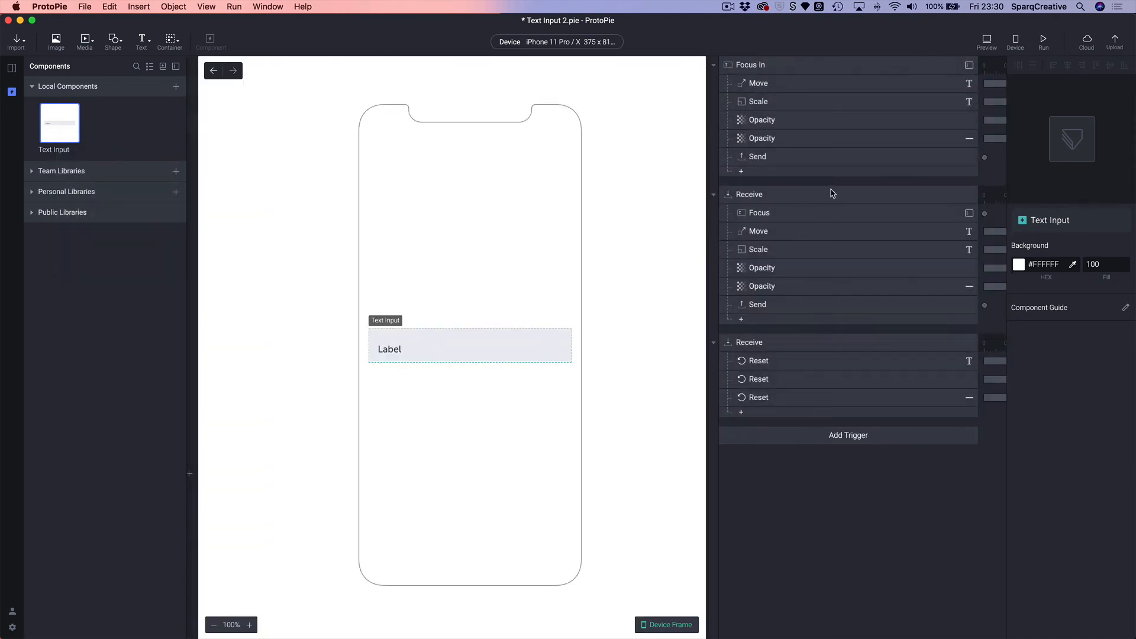
# Add a Condition below the three Reset responses of the Text Input component's UNFOCUS Receive trigger
pyautogui.click(758, 346)
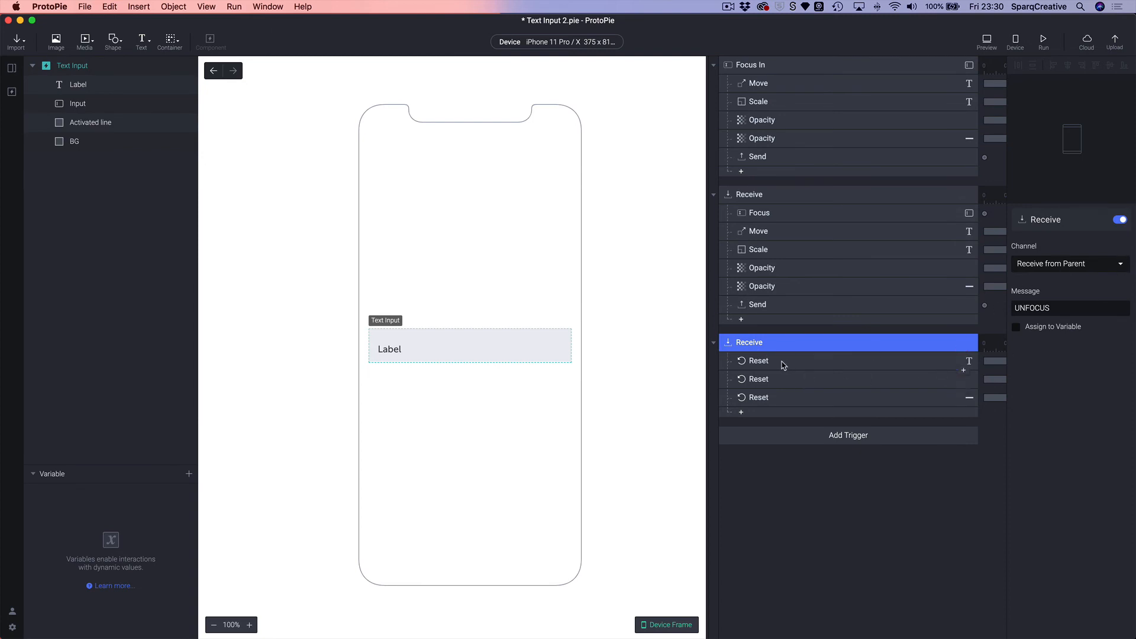
pyautogui.click(788, 362)
pyautogui.click(774, 378)
pyautogui.click(773, 401)
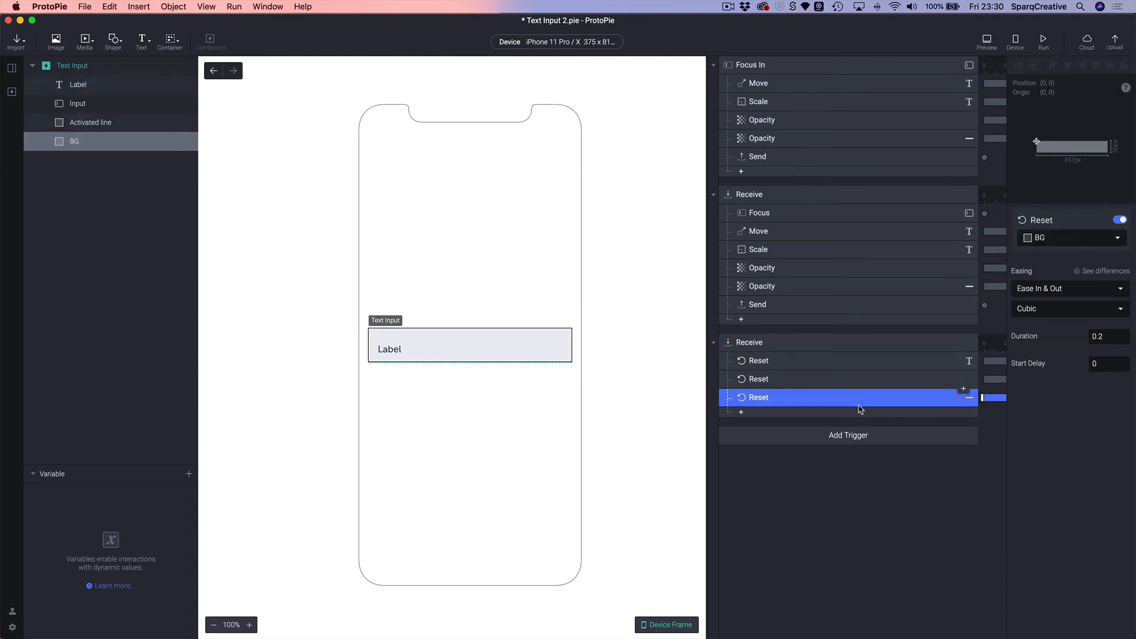
pyautogui.click(804, 382)
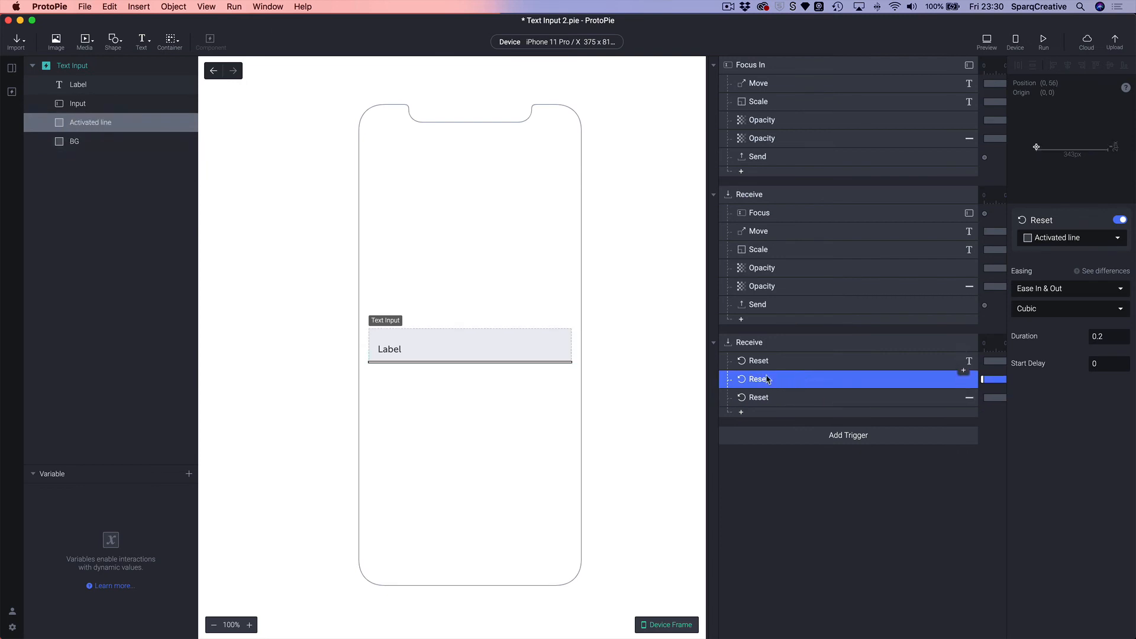
pyautogui.click(763, 361)
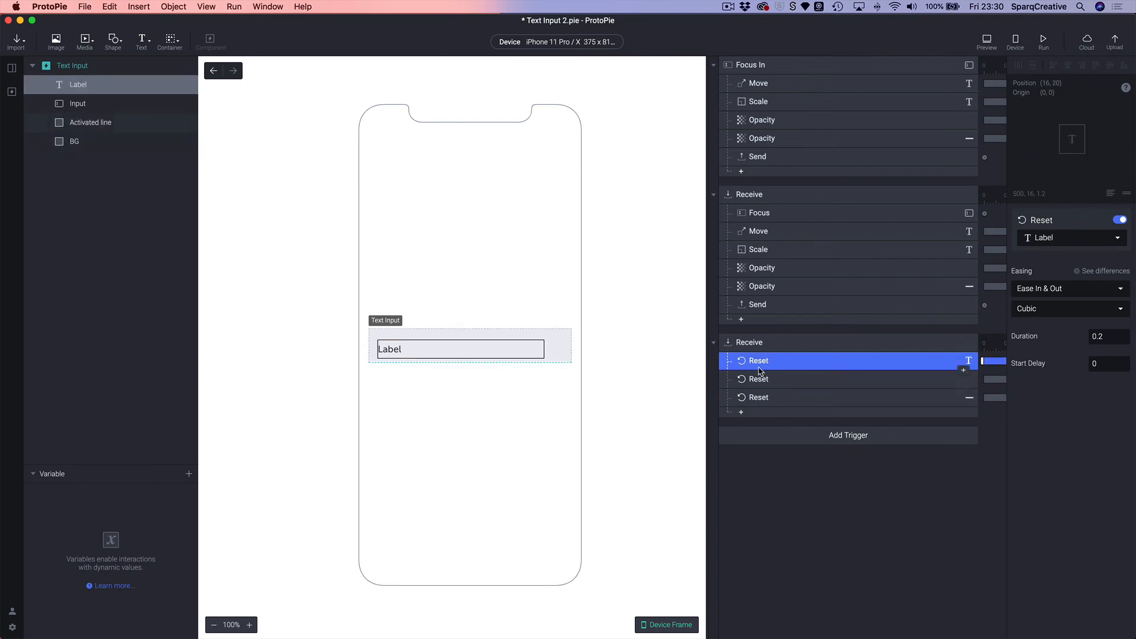
pyautogui.click(742, 412)
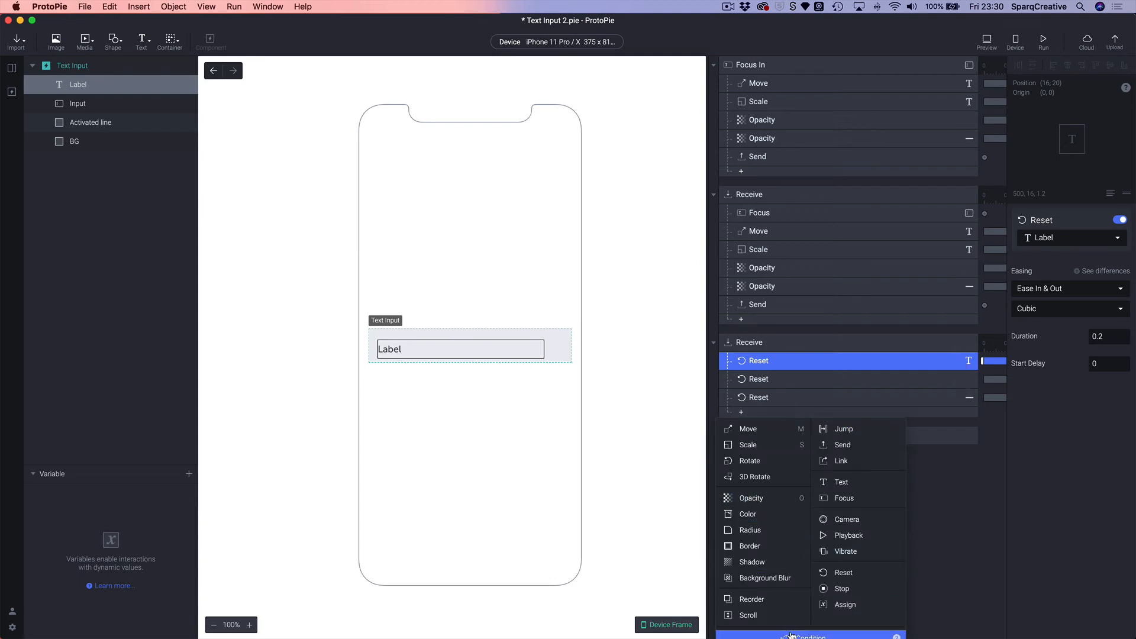
pyautogui.click(792, 636)
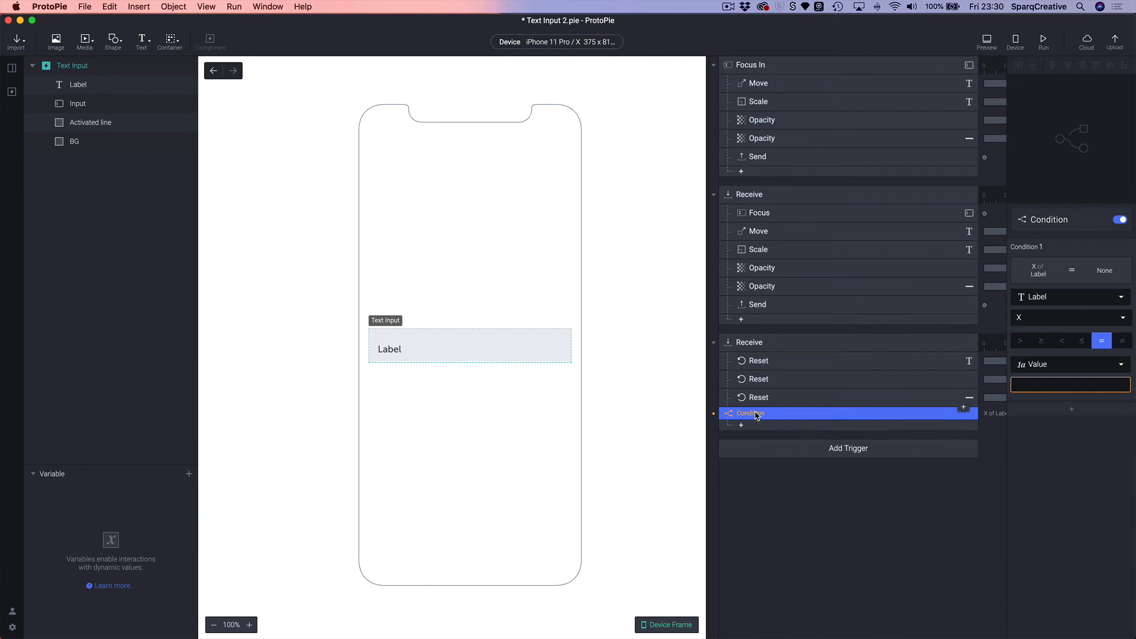
# Place the Label's Reset under the Condition and set the Condition to require the Input layer's Text to equal an empty value
pyautogui.click(759, 362)
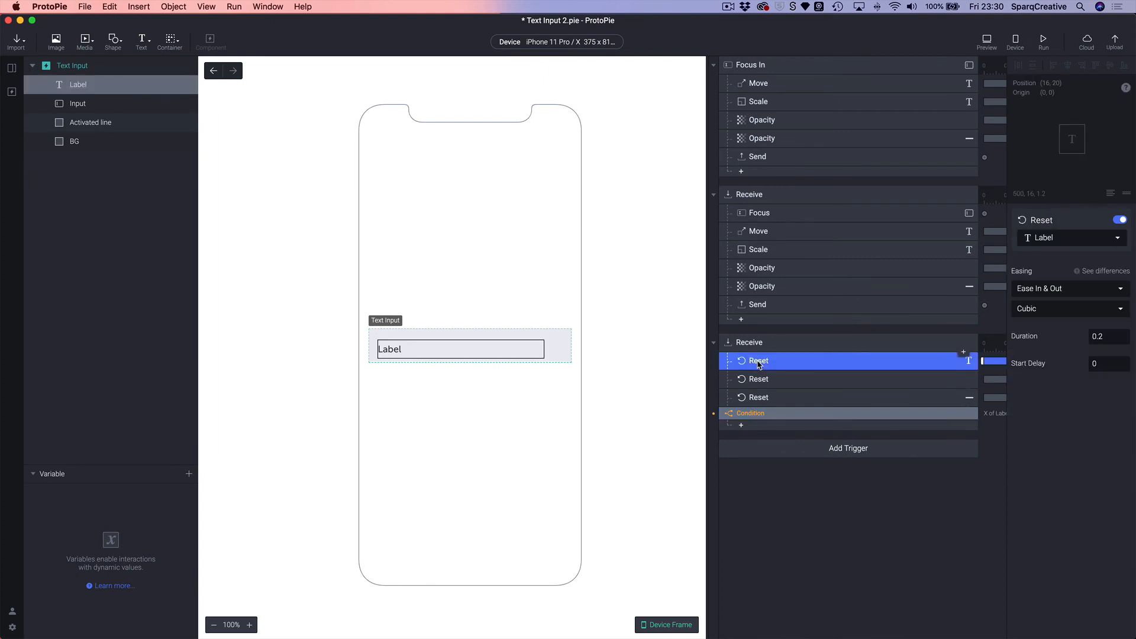
pyautogui.moveTo(759, 364); pyautogui.dragTo(769, 423)
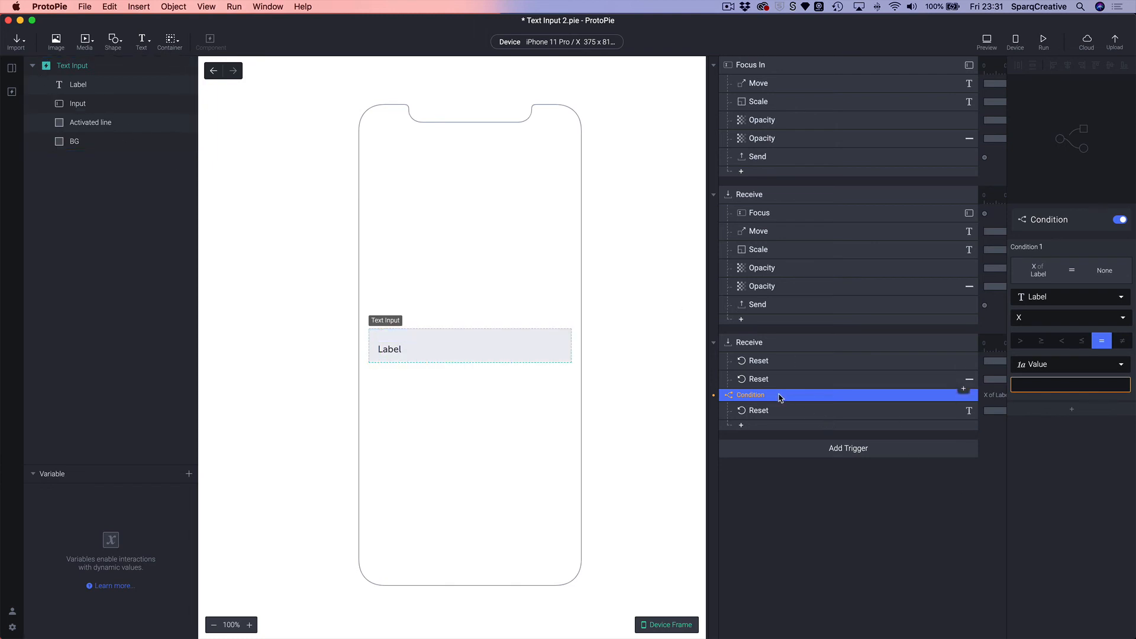
pyautogui.click(1052, 299)
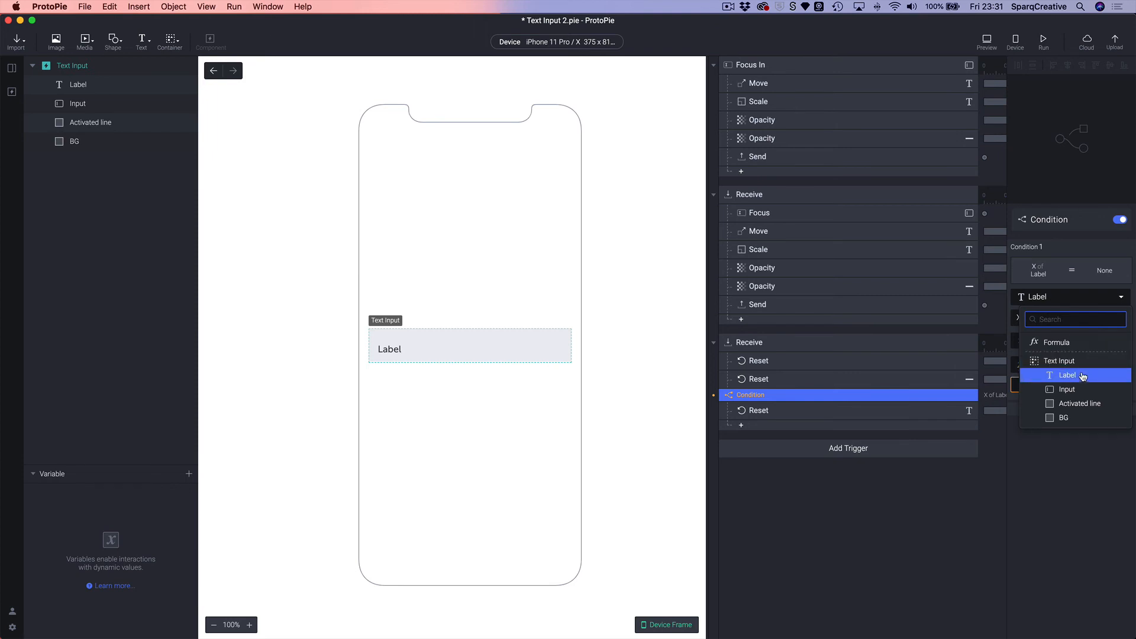
pyautogui.click(1068, 390)
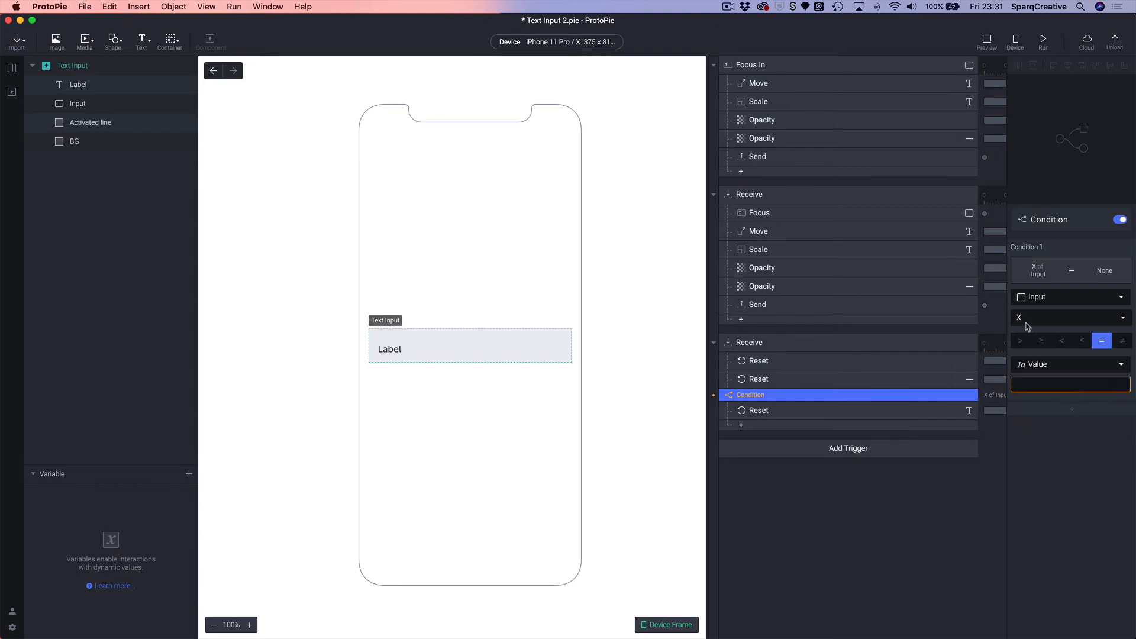
pyautogui.click(1027, 325)
pyautogui.scroll(-1, 1050, 444)
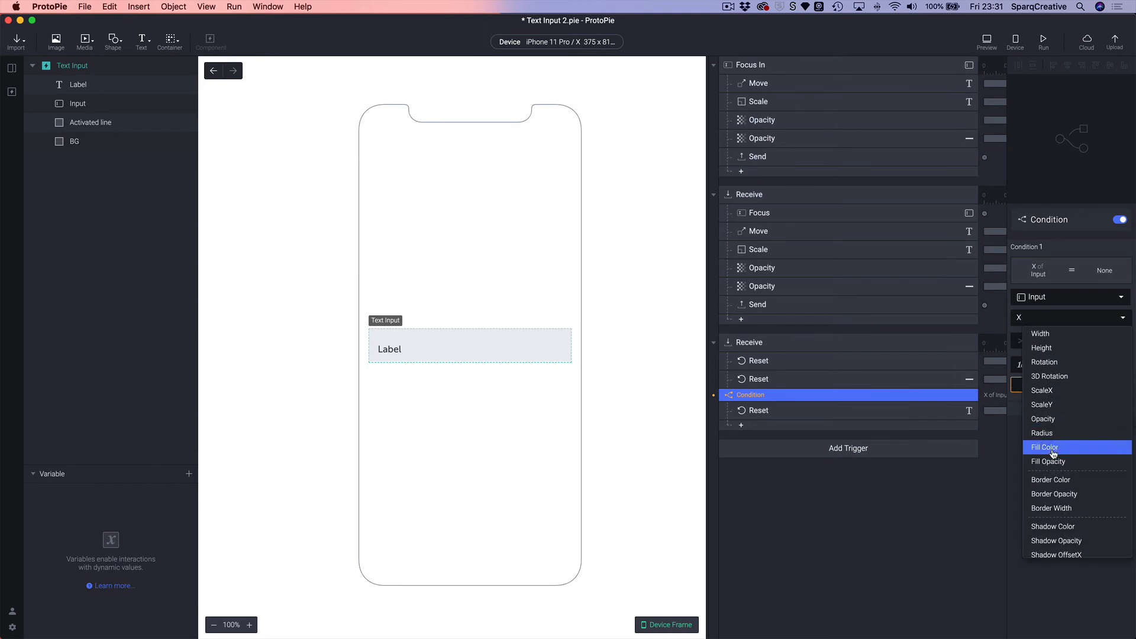
pyautogui.scroll(-3, 1053, 453)
pyautogui.click(1056, 515)
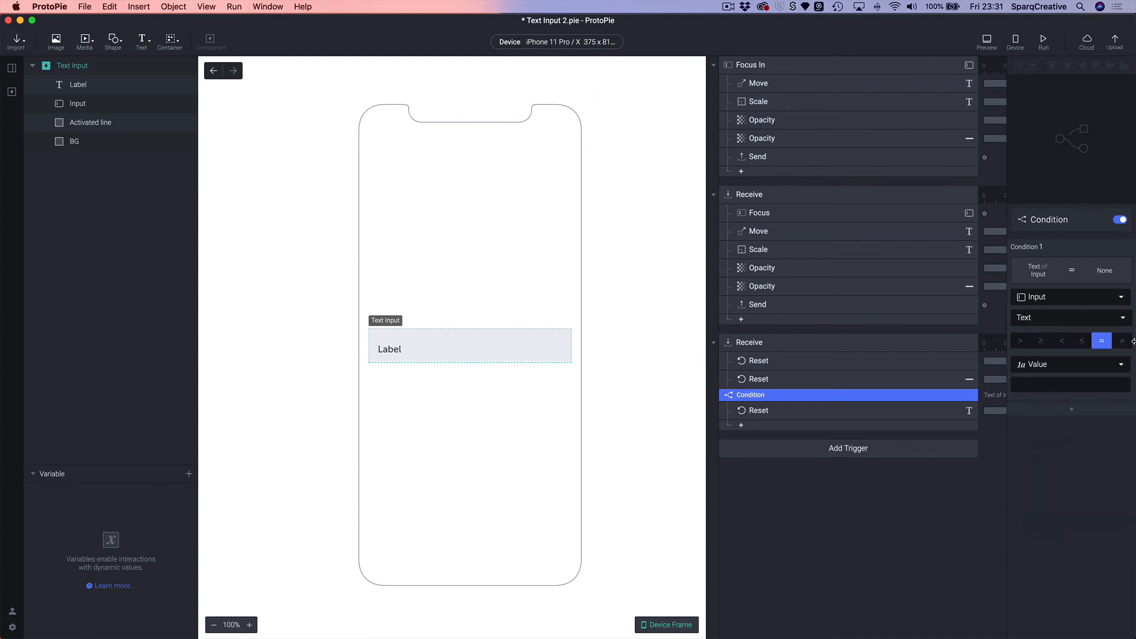
pyautogui.click(1036, 383)
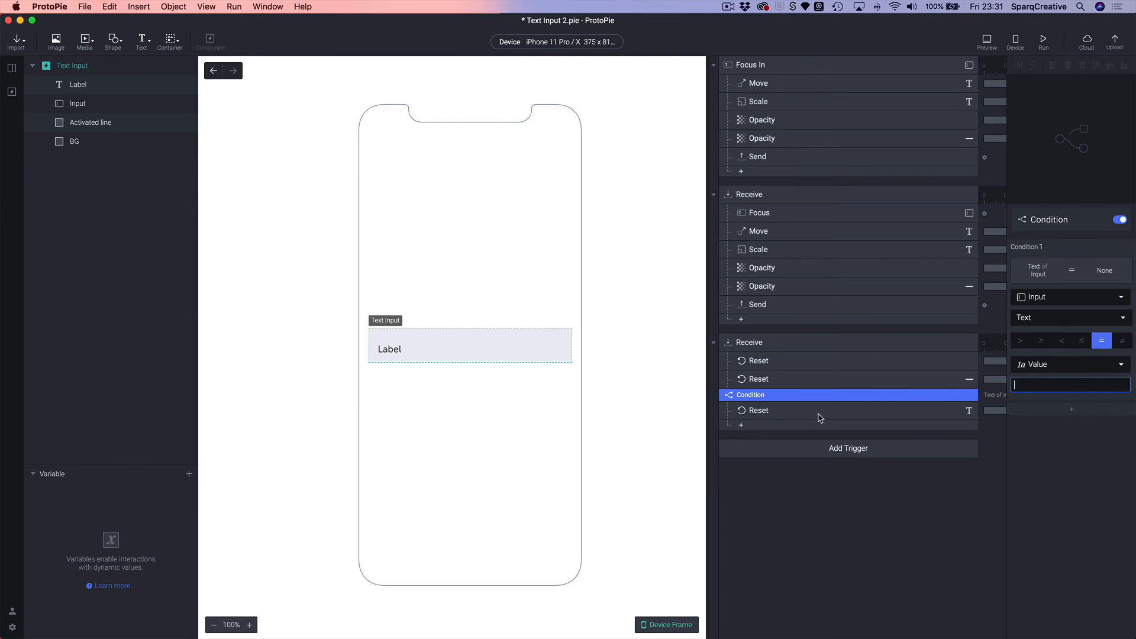
pyautogui.click(739, 409)
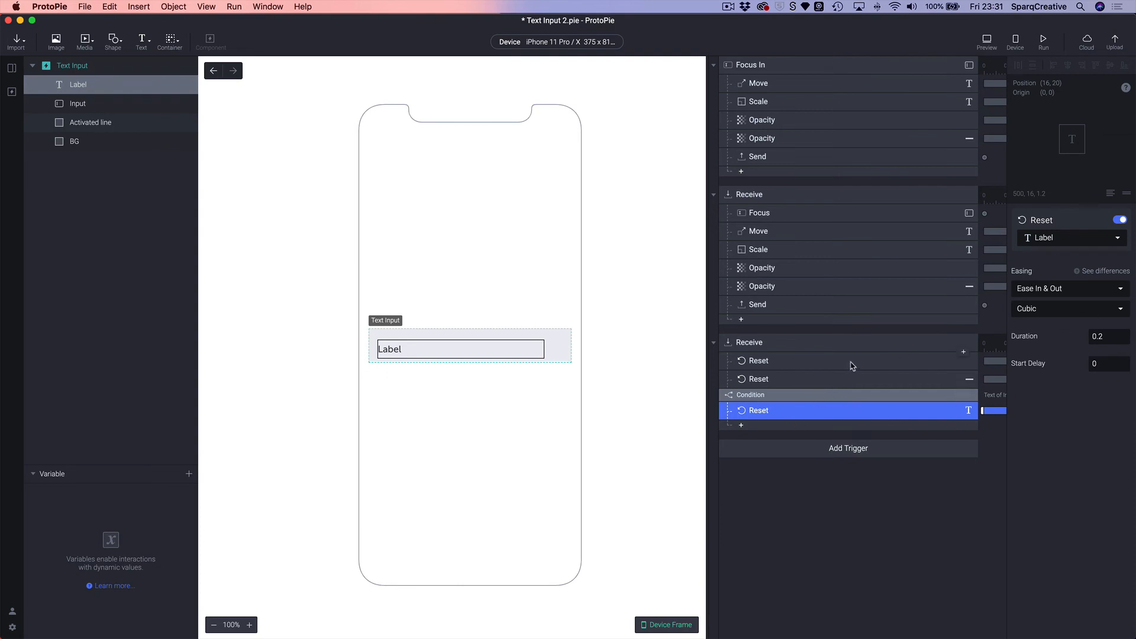
pyautogui.click(778, 401)
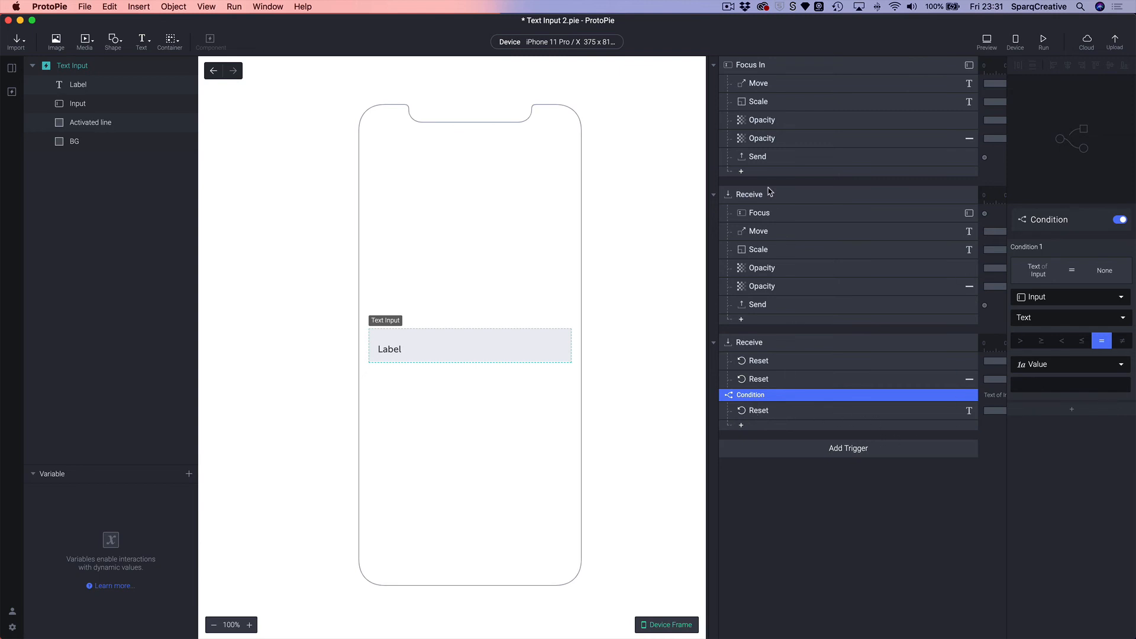
# Return to Scene 1, test switching between the First Name and Last Name fields in the preview, and leave the preview
pyautogui.click(211, 72)
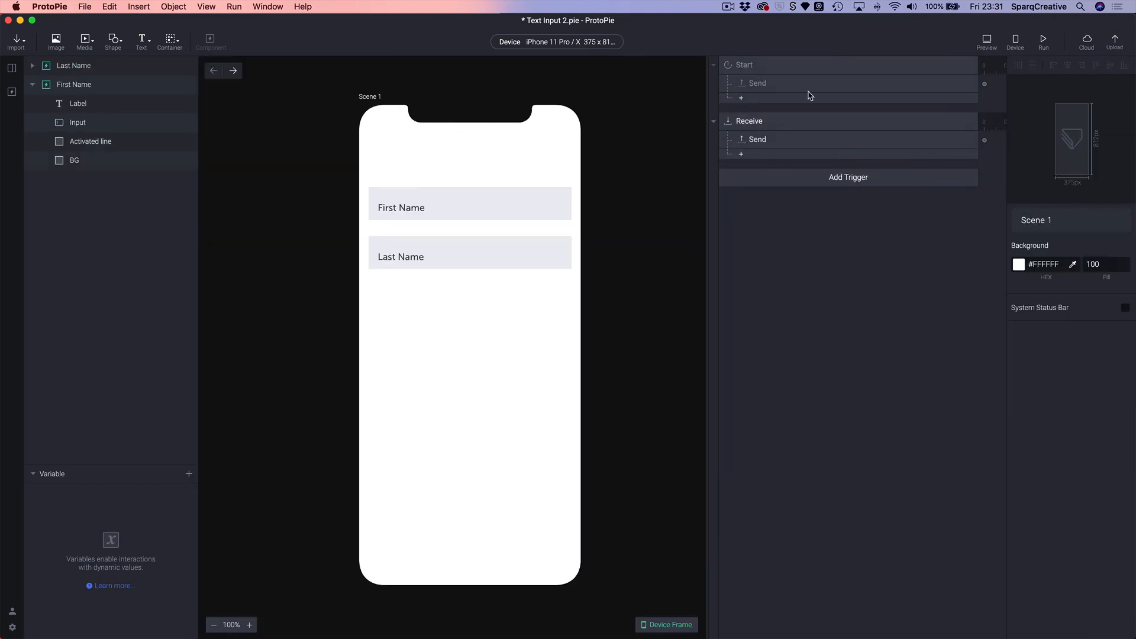
pyautogui.click(986, 42)
pyautogui.click(982, 133)
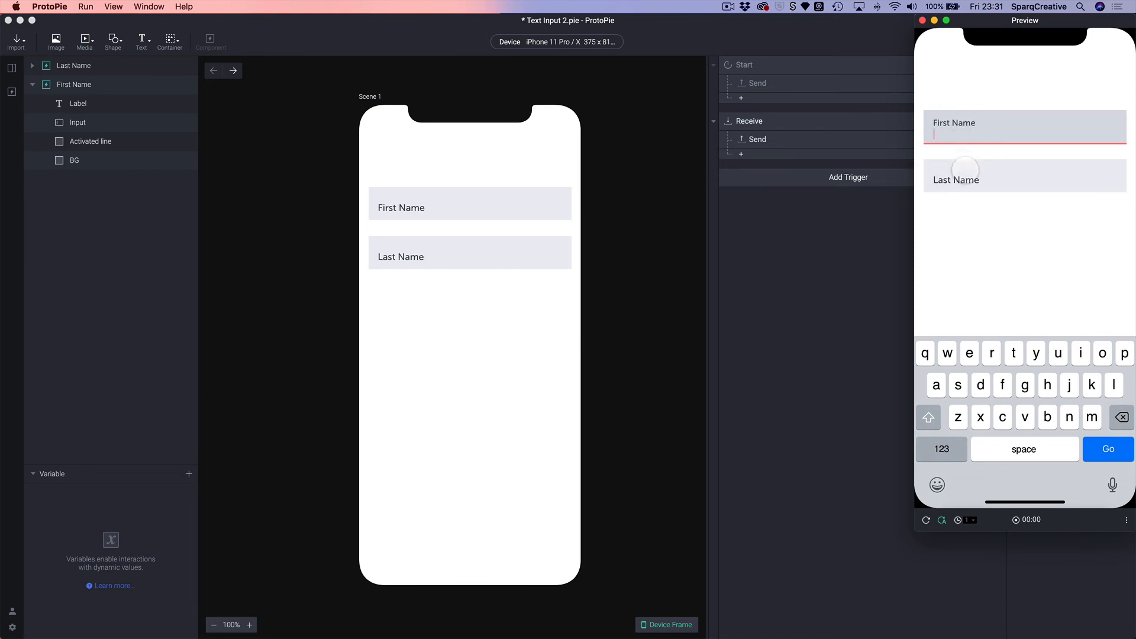
pyautogui.click(965, 178)
pyautogui.click(969, 127)
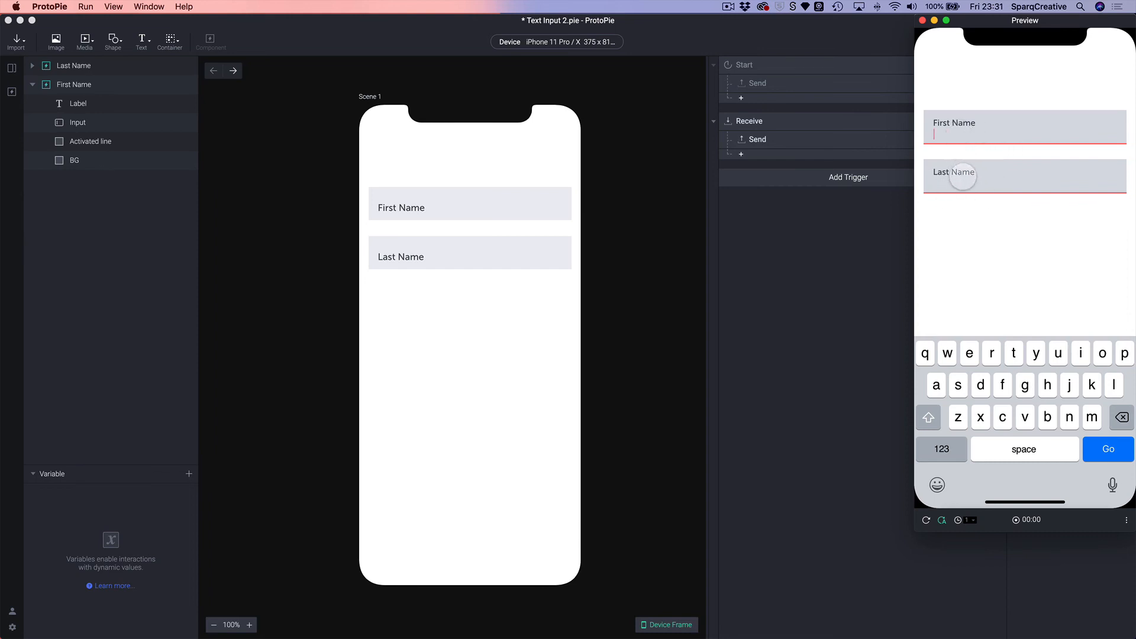
pyautogui.click(959, 177)
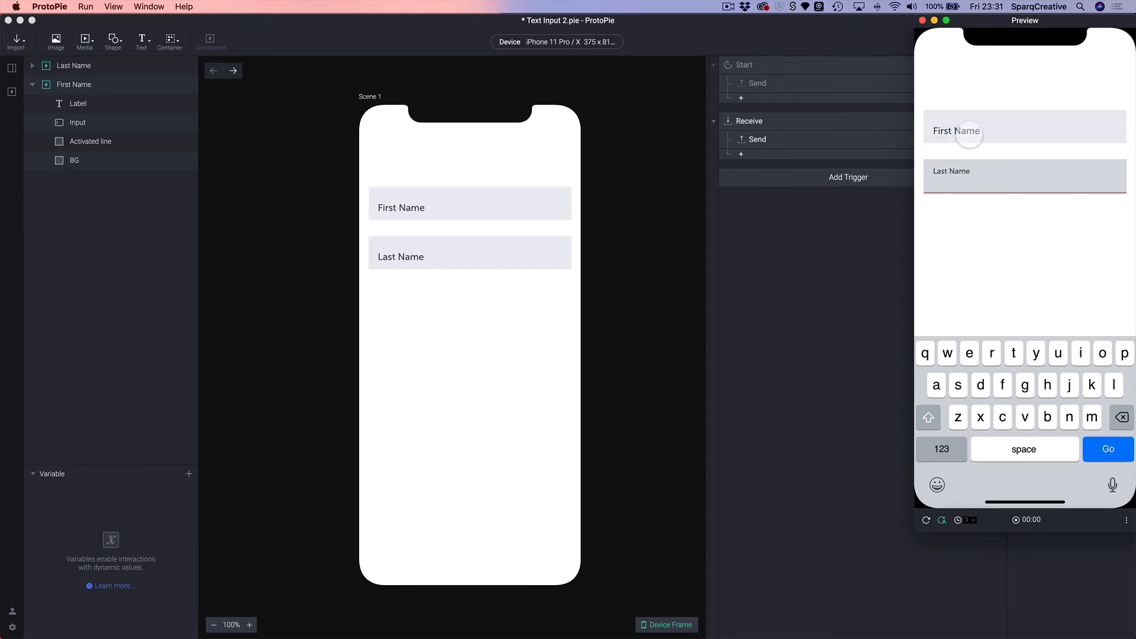
pyautogui.click(970, 136)
pyautogui.click(839, 271)
# Duplicate Scene 1's FOCUS Receive trigger, setting the copy to receive from First Name and its UNFOCUS Send to target Last Name
pyautogui.click(756, 124)
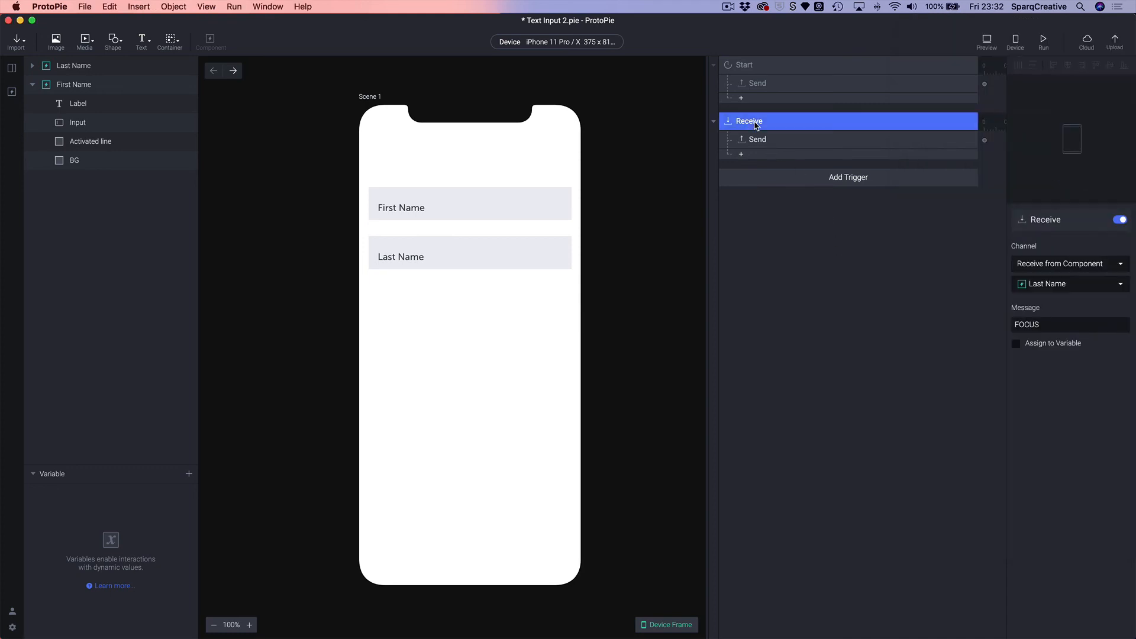
pyautogui.press('super+d')
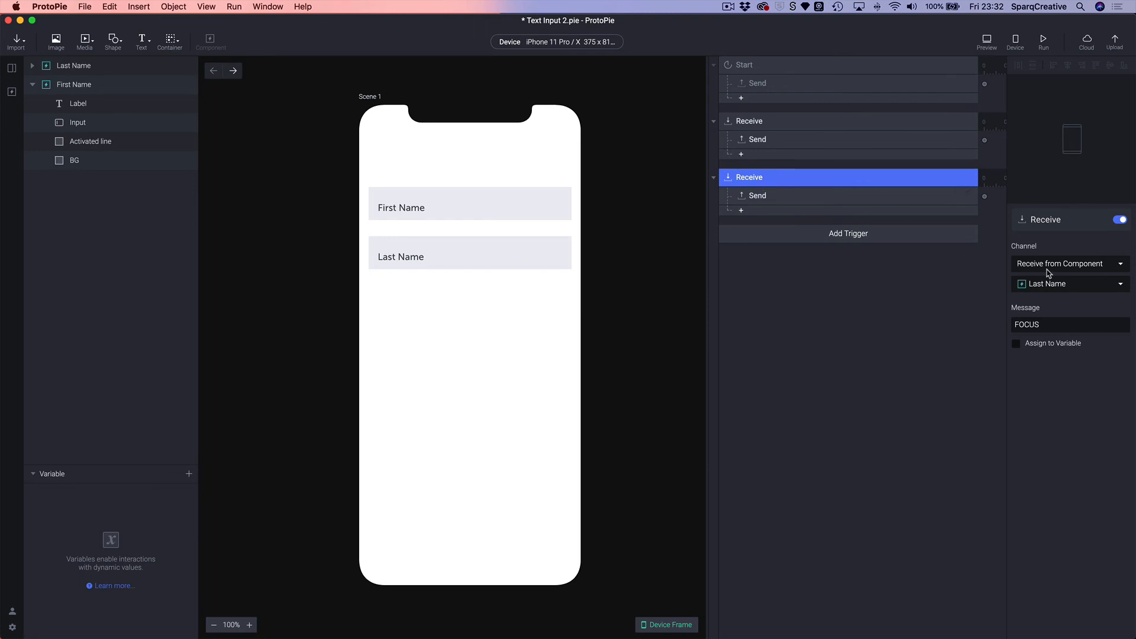
pyautogui.click(1047, 287)
pyautogui.click(1049, 343)
pyautogui.click(794, 195)
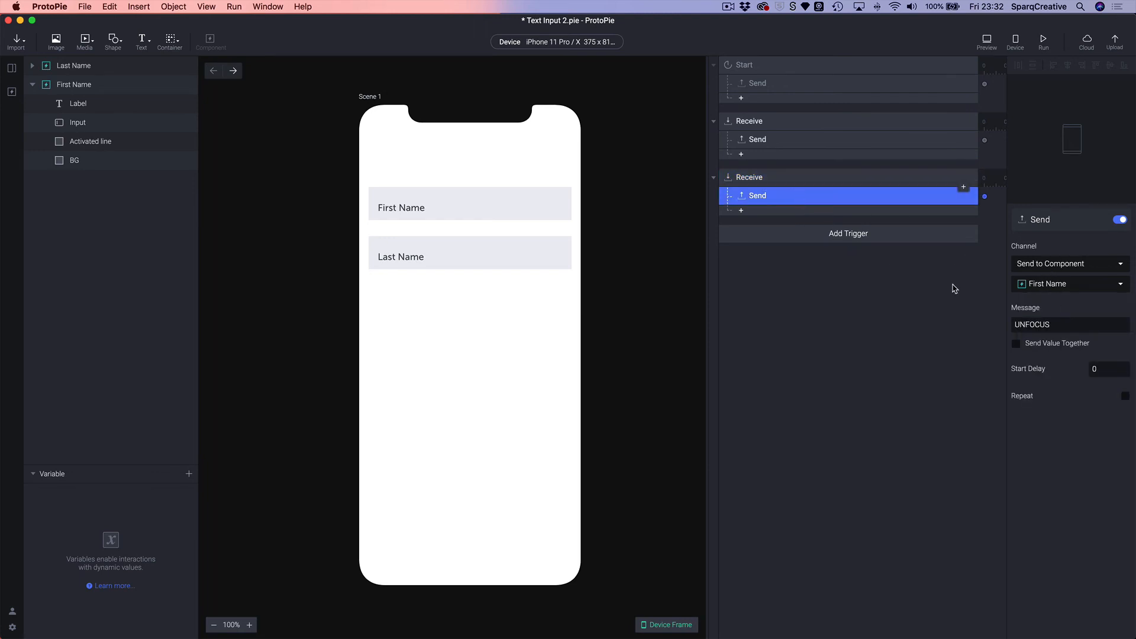
pyautogui.click(1068, 285)
pyautogui.click(1063, 329)
# Test the prototype in the preview by repeatedly alternating focus between the empty First Name and Last Name fields
pyautogui.click(992, 44)
pyautogui.click(1018, 133)
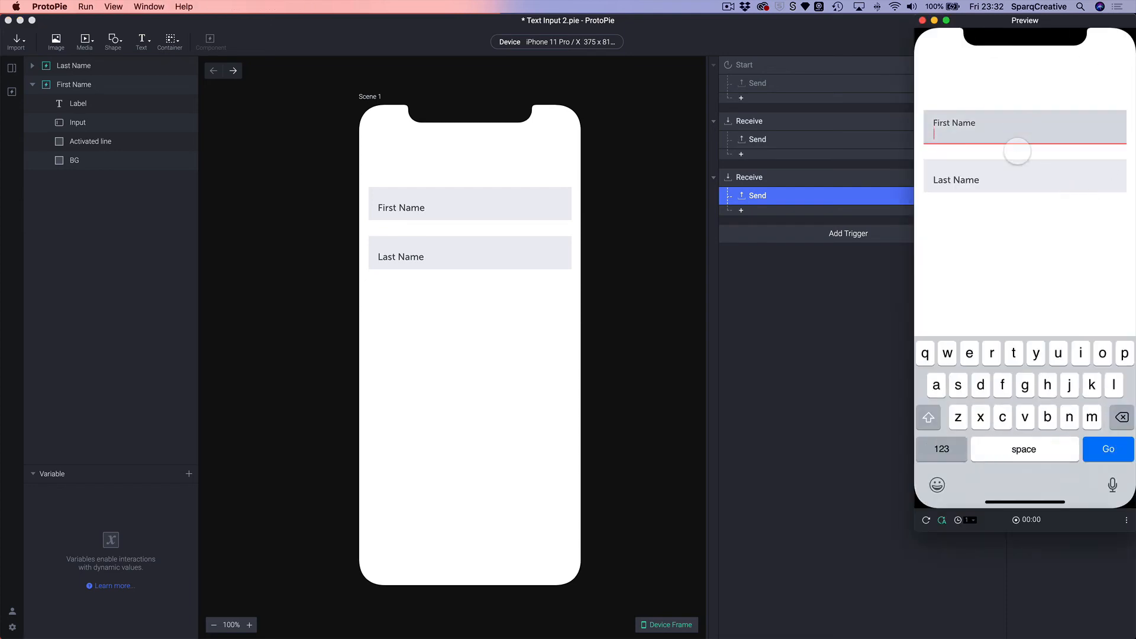
pyautogui.click(1014, 179)
pyautogui.click(1007, 123)
pyautogui.click(1006, 178)
pyautogui.click(999, 125)
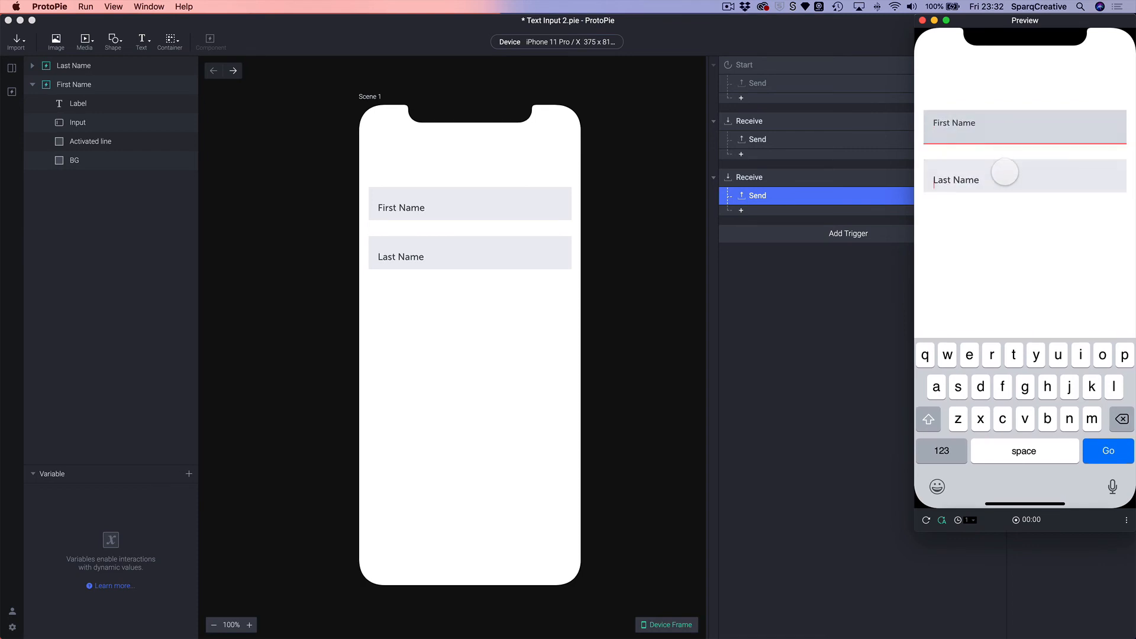
pyautogui.click(1009, 174)
pyautogui.click(1005, 131)
pyautogui.click(1009, 177)
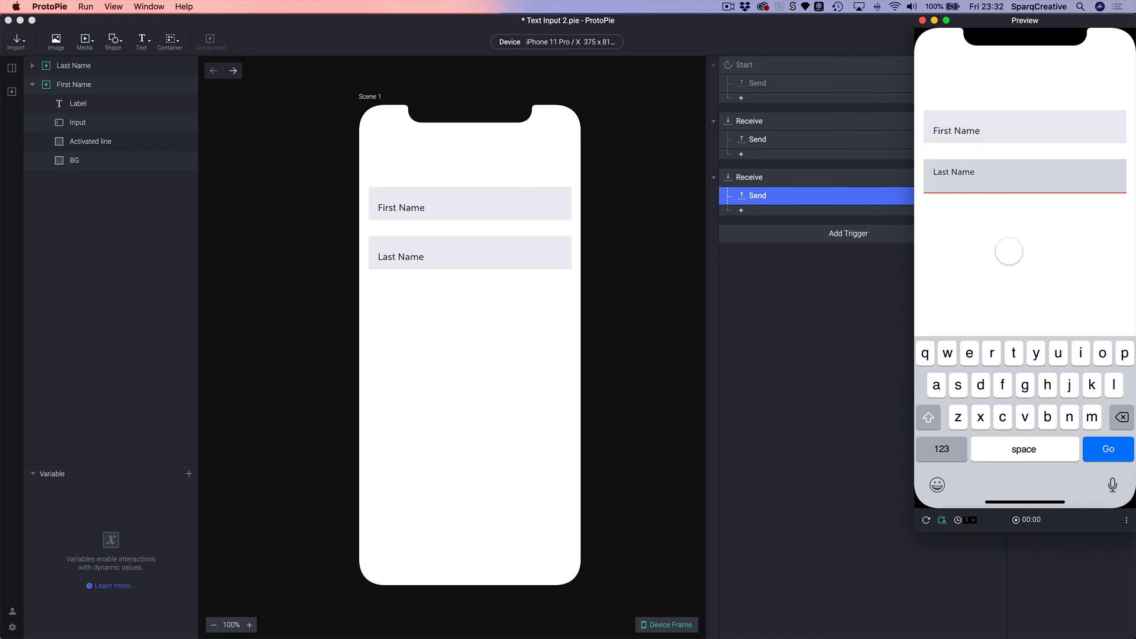
# Fill in the First Name field in the preview, activate the Last Name field, and close the preview
pyautogui.click(982, 136)
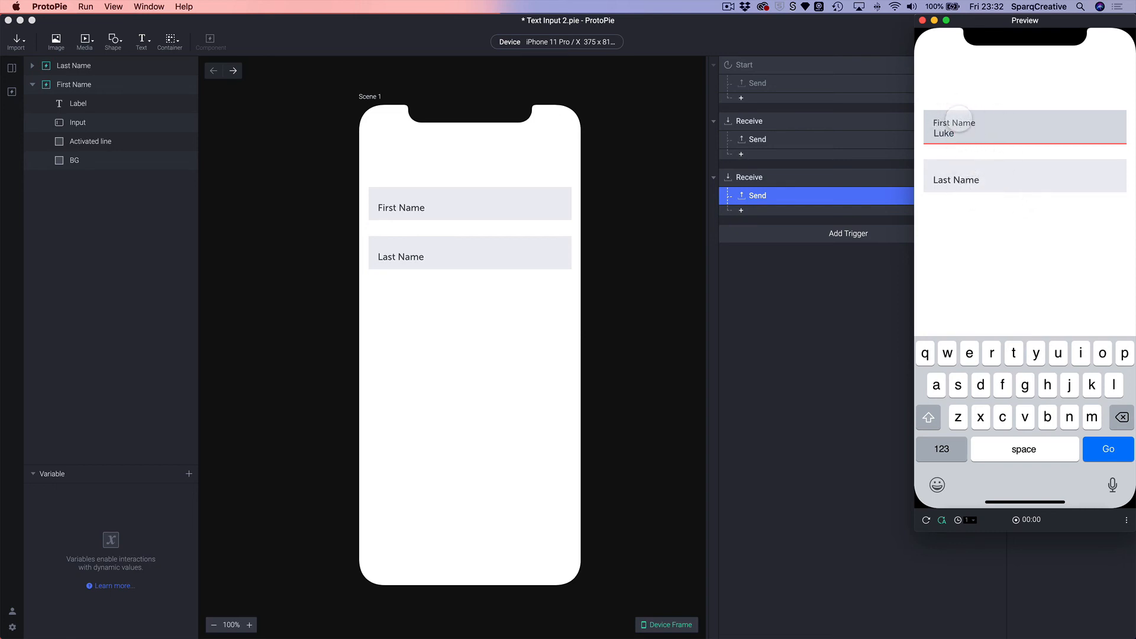
pyautogui.click(995, 173)
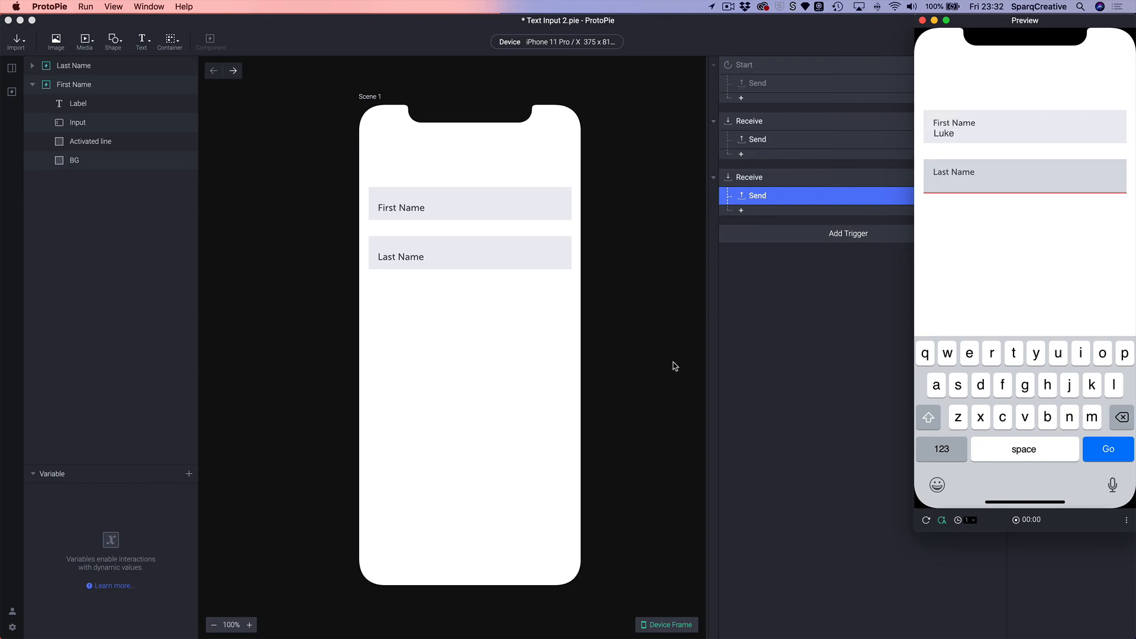
pyautogui.click(922, 21)
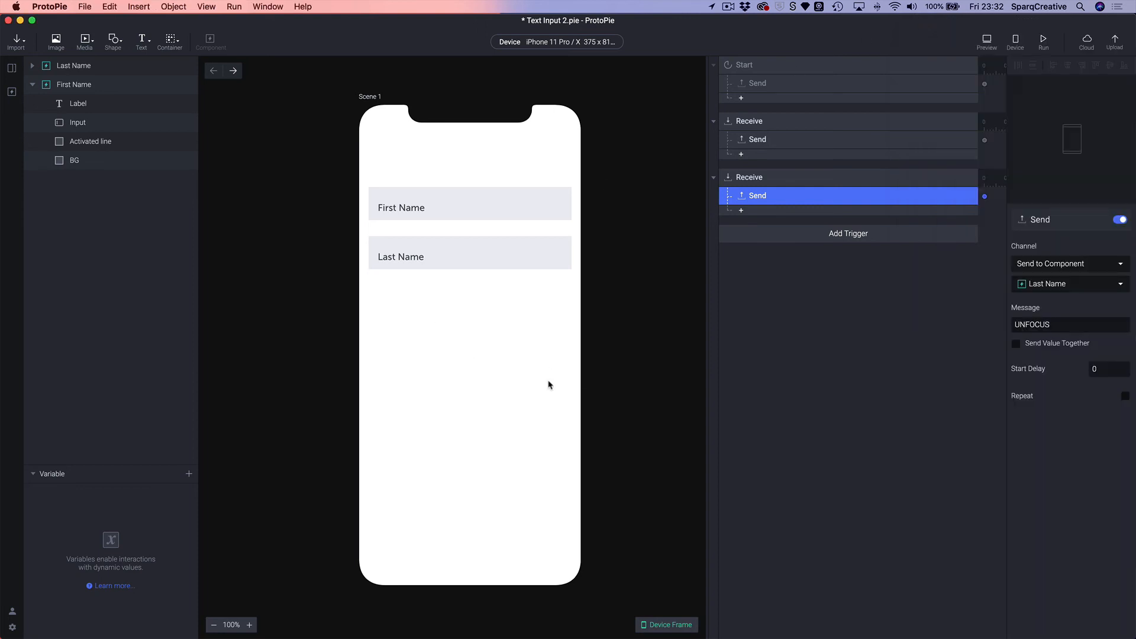
# Open the master component of the First Name instance and collapse its Focus In trigger and both Receive triggers
pyautogui.click(474, 347)
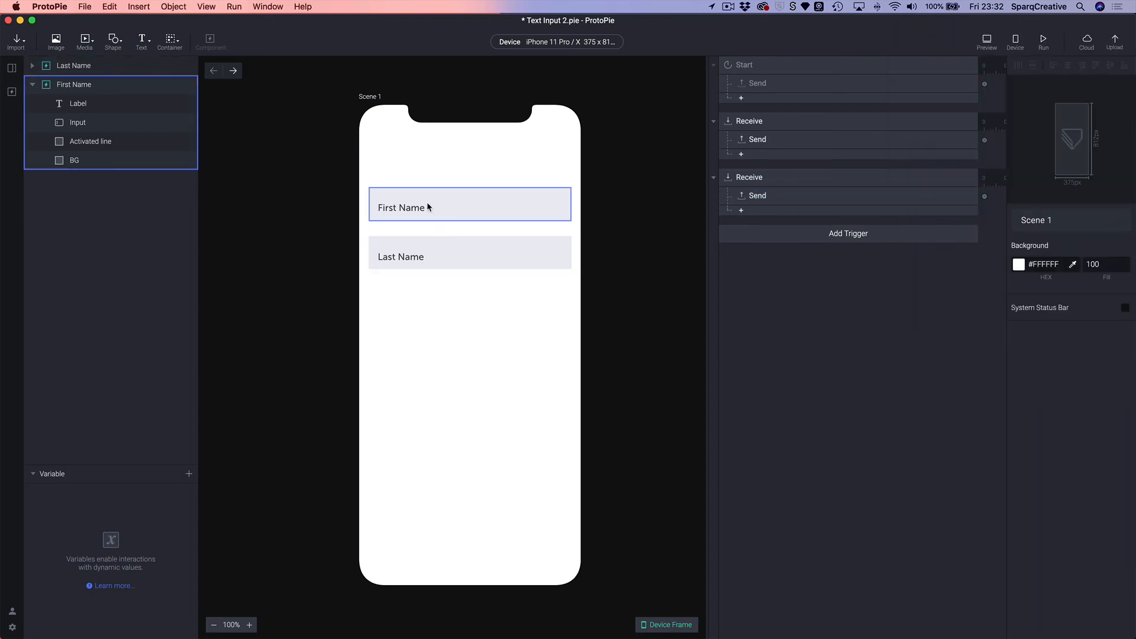
pyautogui.click(428, 201)
pyautogui.rightClick(428, 201)
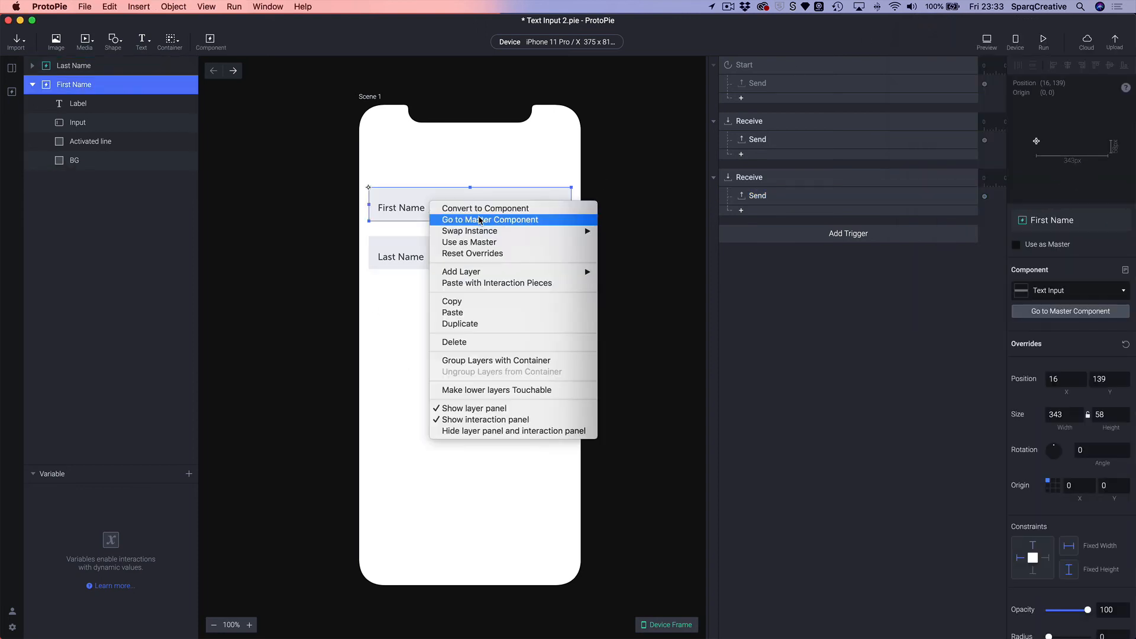
pyautogui.click(480, 220)
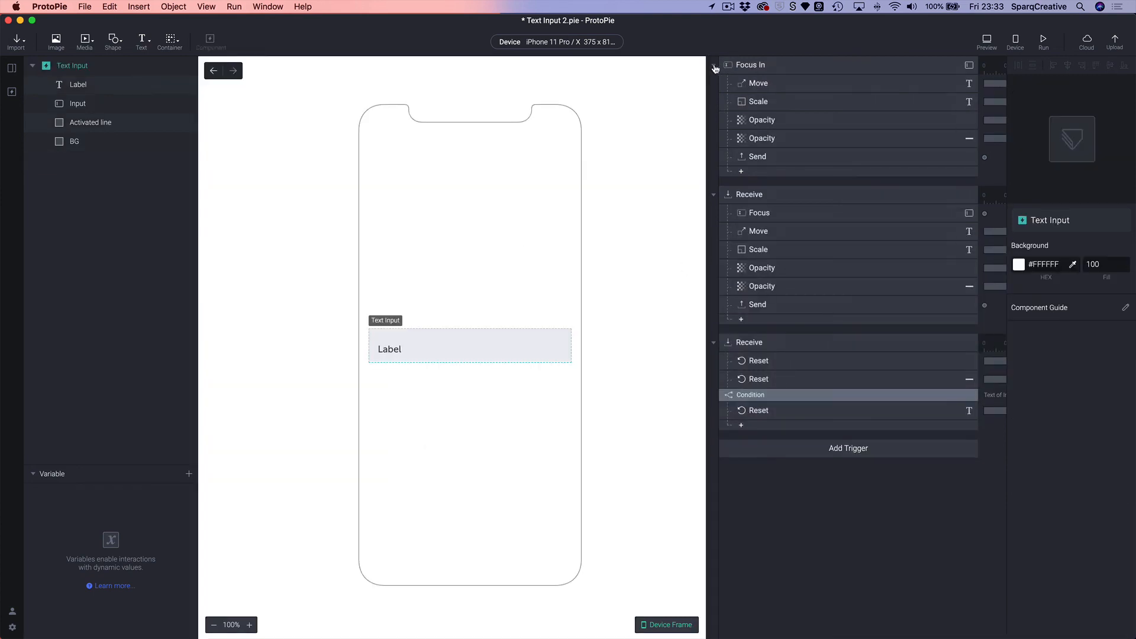
pyautogui.click(714, 65)
pyautogui.click(714, 93)
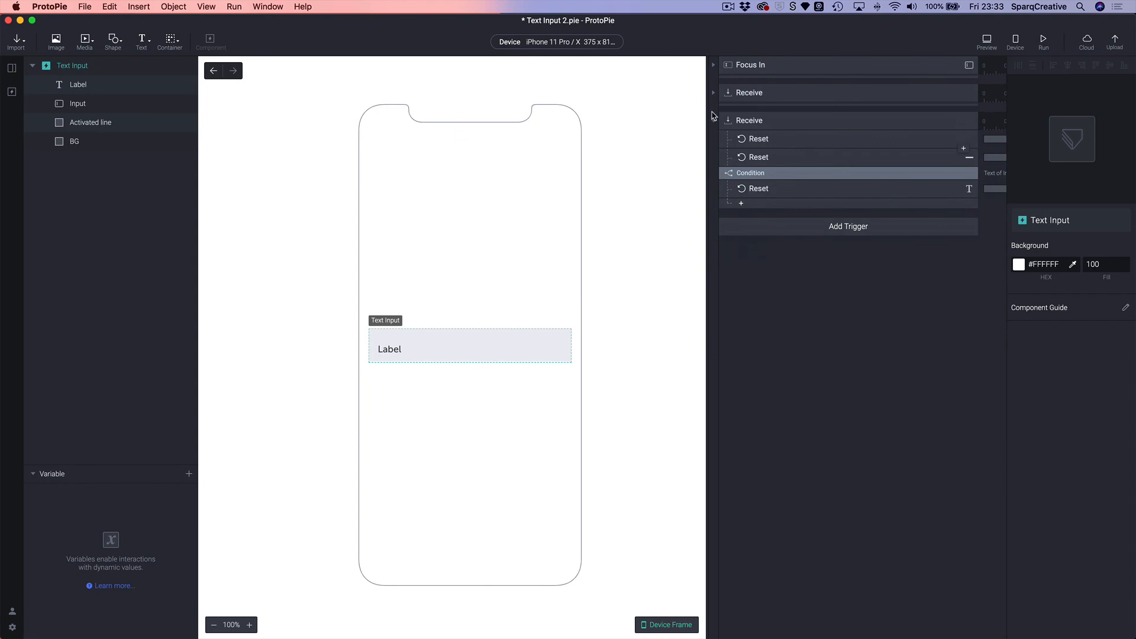
pyautogui.click(714, 120)
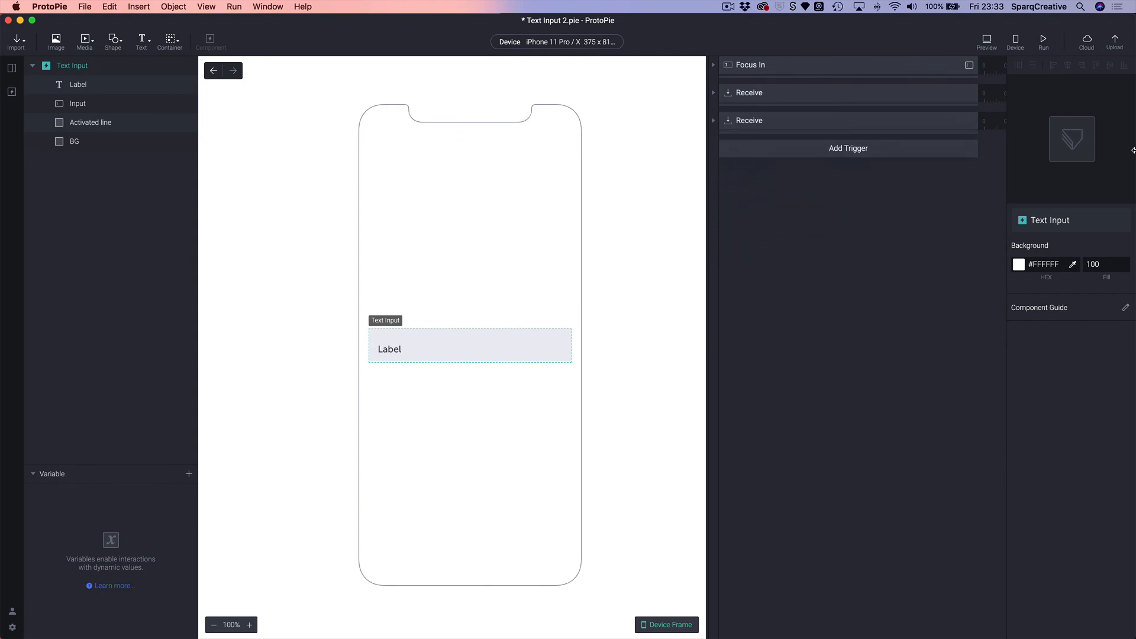
# Preview the Text Input component on its own, close the preview, and return to Scene 1
pyautogui.click(987, 40)
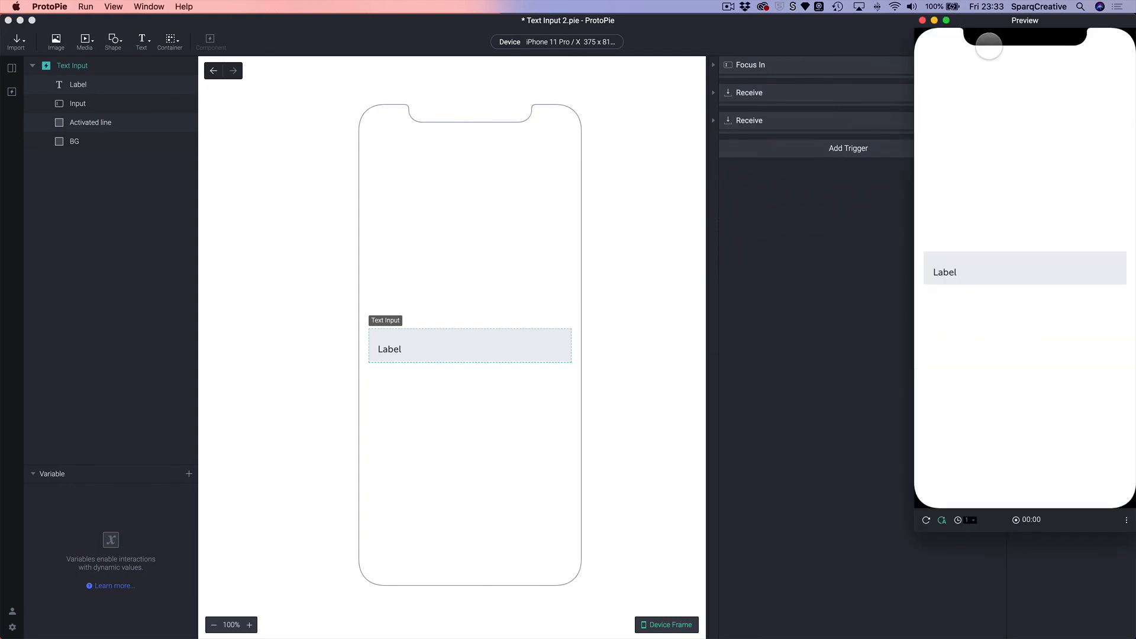
pyautogui.click(922, 21)
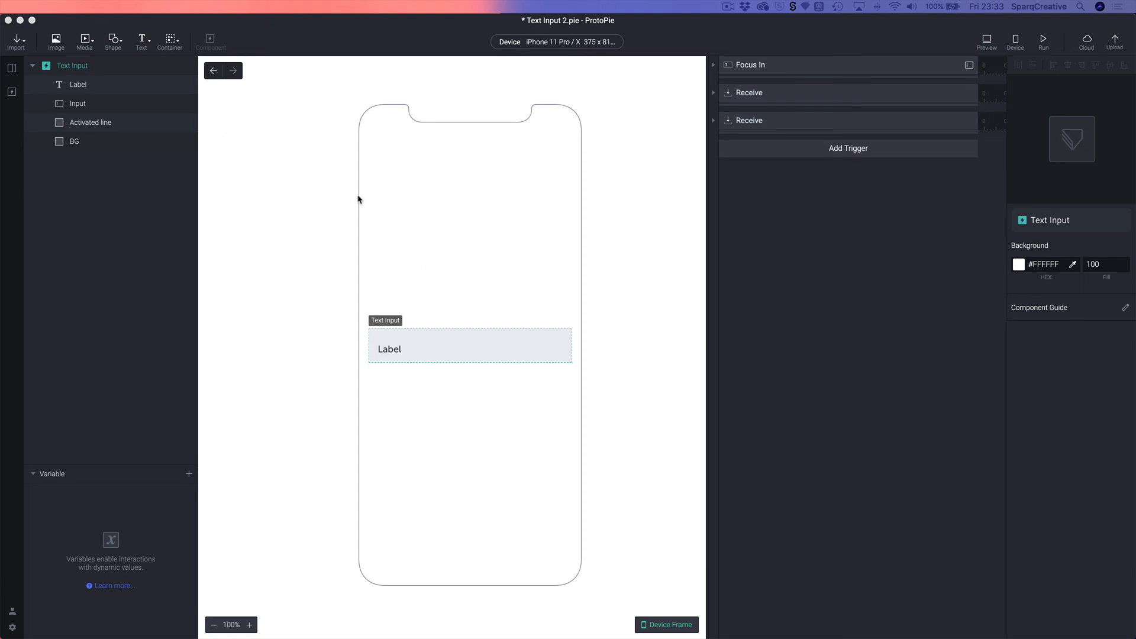
pyautogui.click(211, 72)
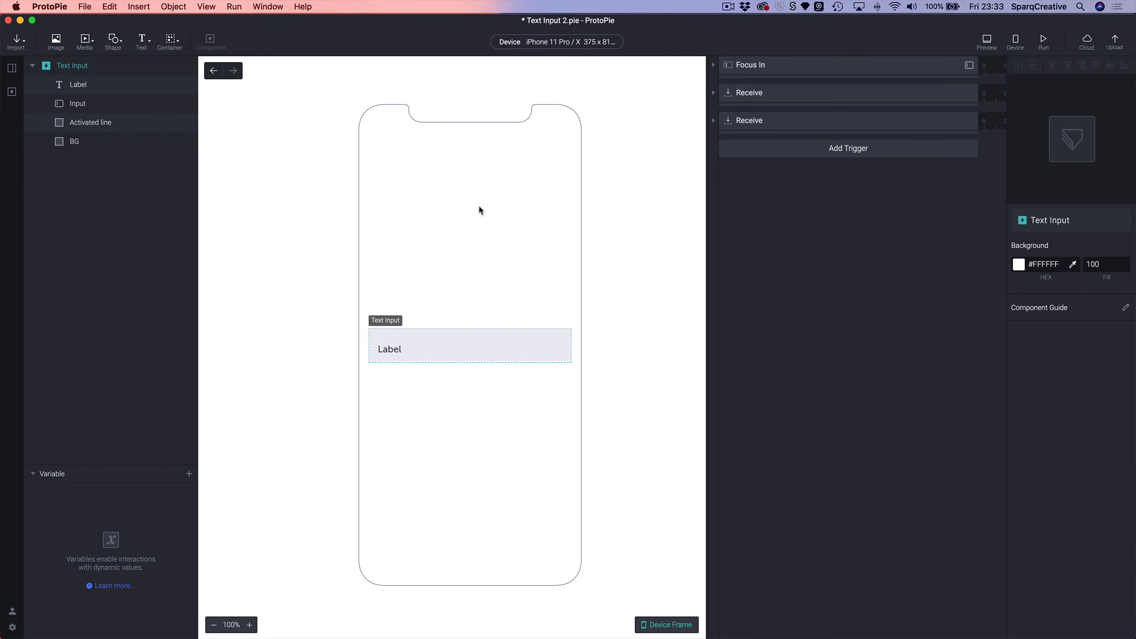
pyautogui.click(217, 76)
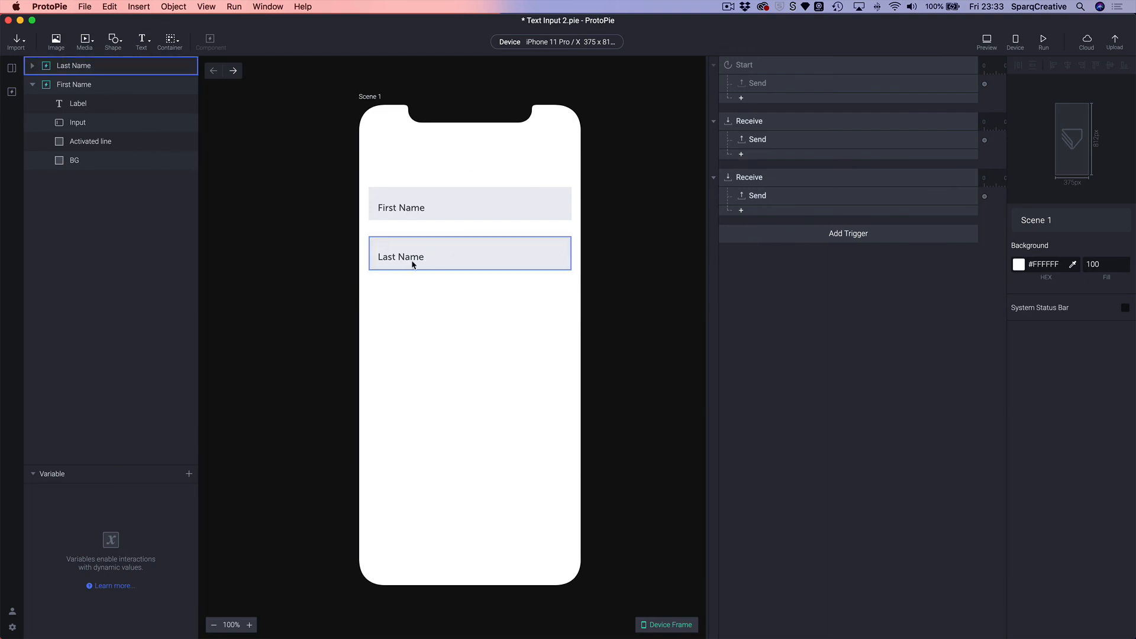
# Select the Last Name instance in Scene 1 and open its master component
pyautogui.click(432, 266)
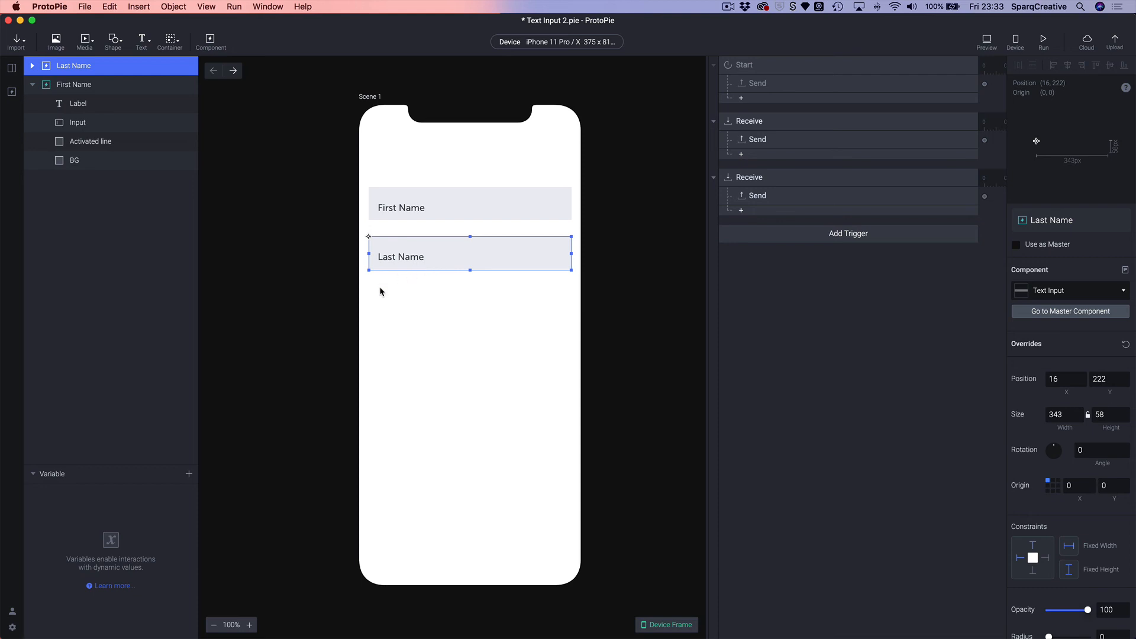
pyautogui.click(431, 305)
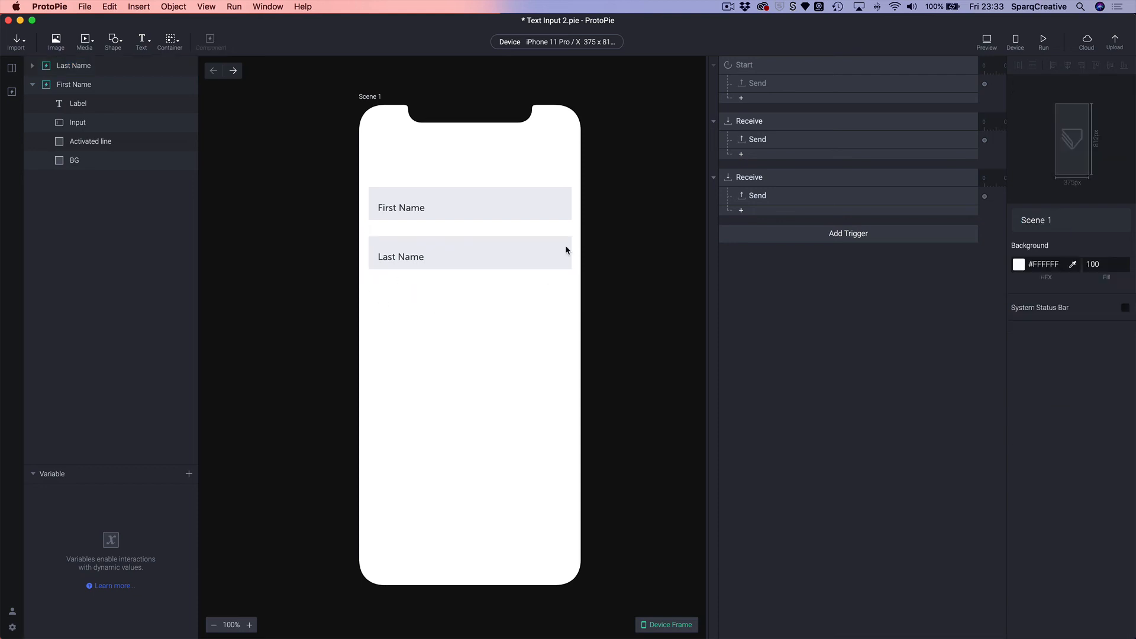
pyautogui.click(432, 245)
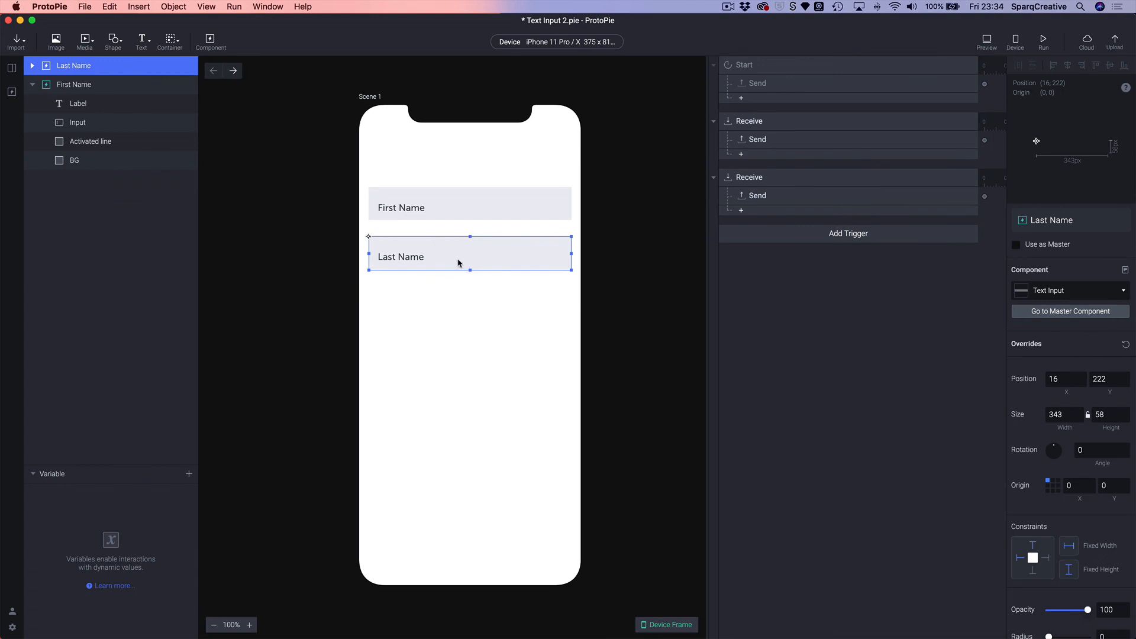
pyautogui.click(1056, 311)
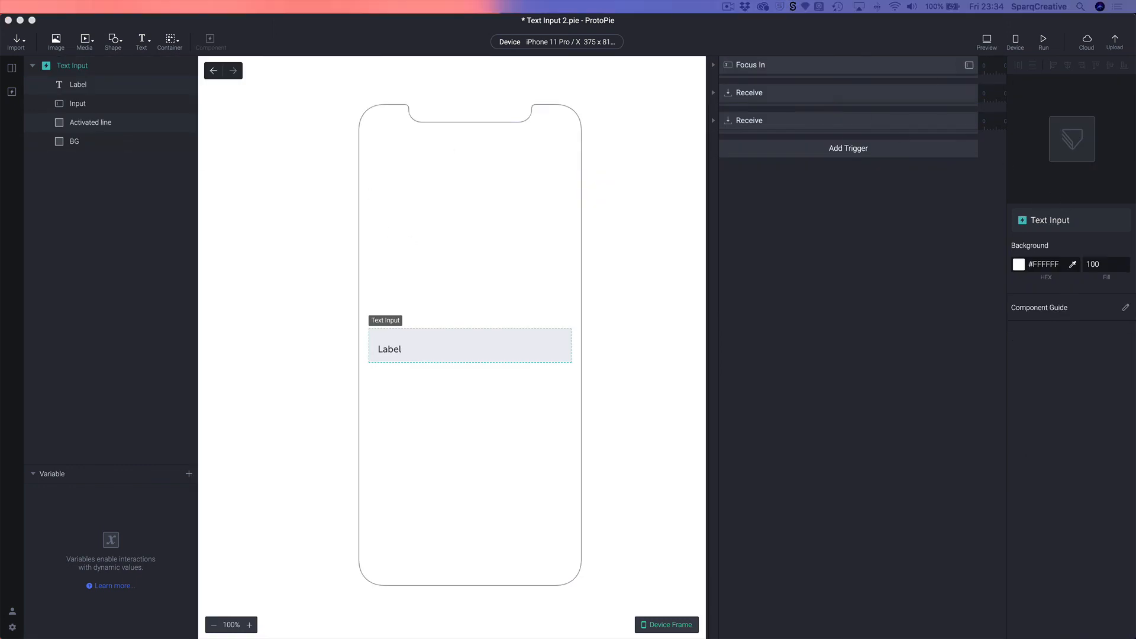
# Add a Detect trigger to the Text Input component and create a Text-type variable named text
pyautogui.click(740, 147)
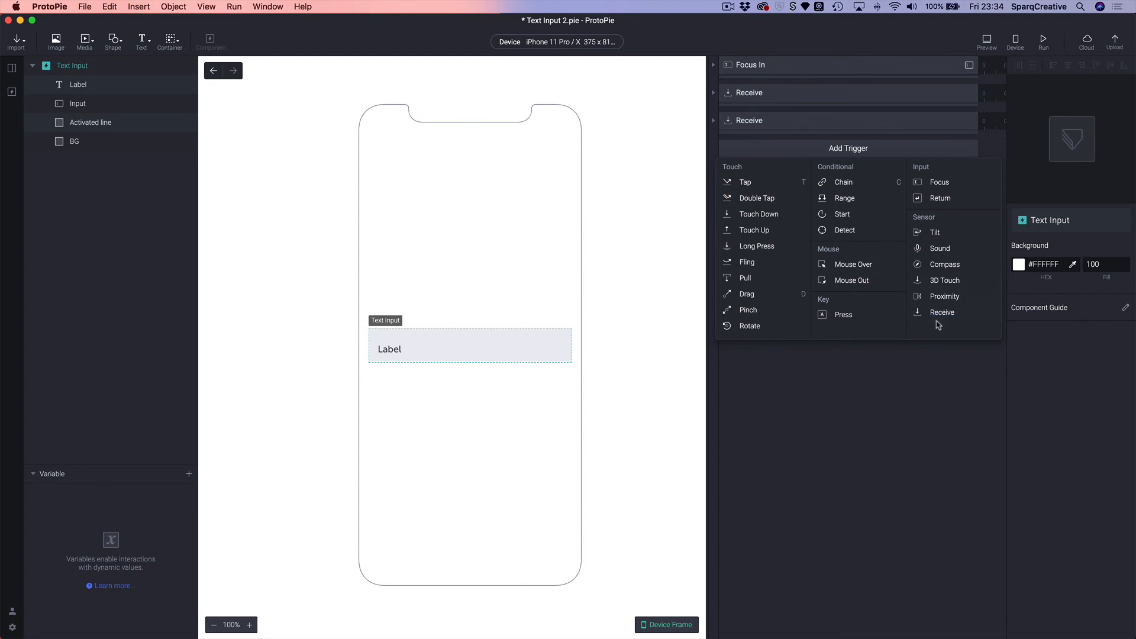
pyautogui.click(852, 235)
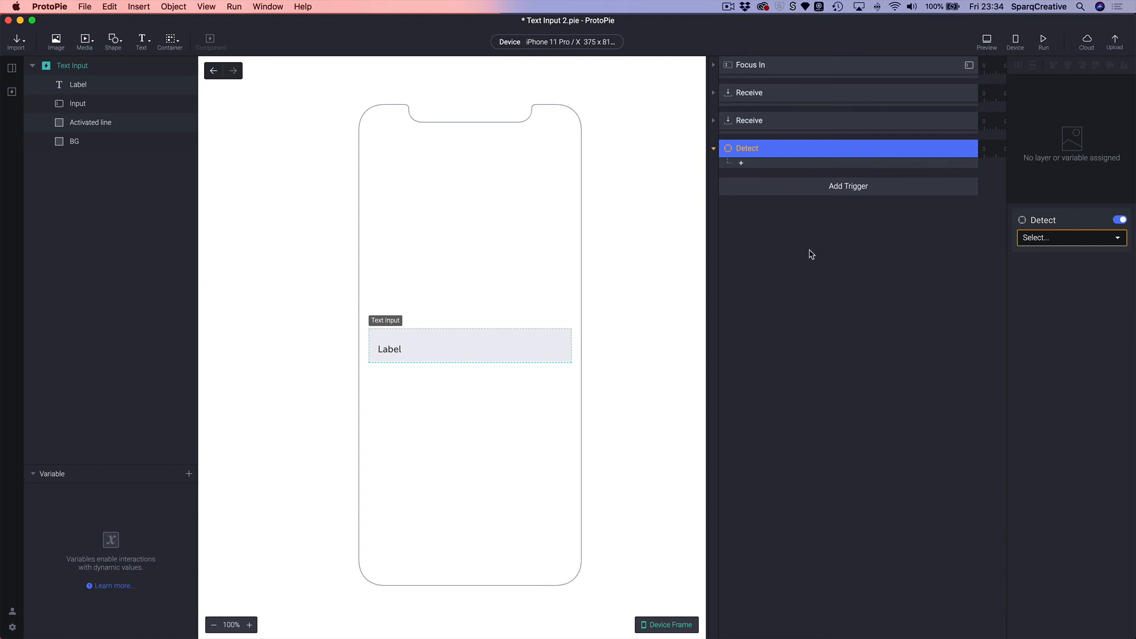
pyautogui.click(188, 477)
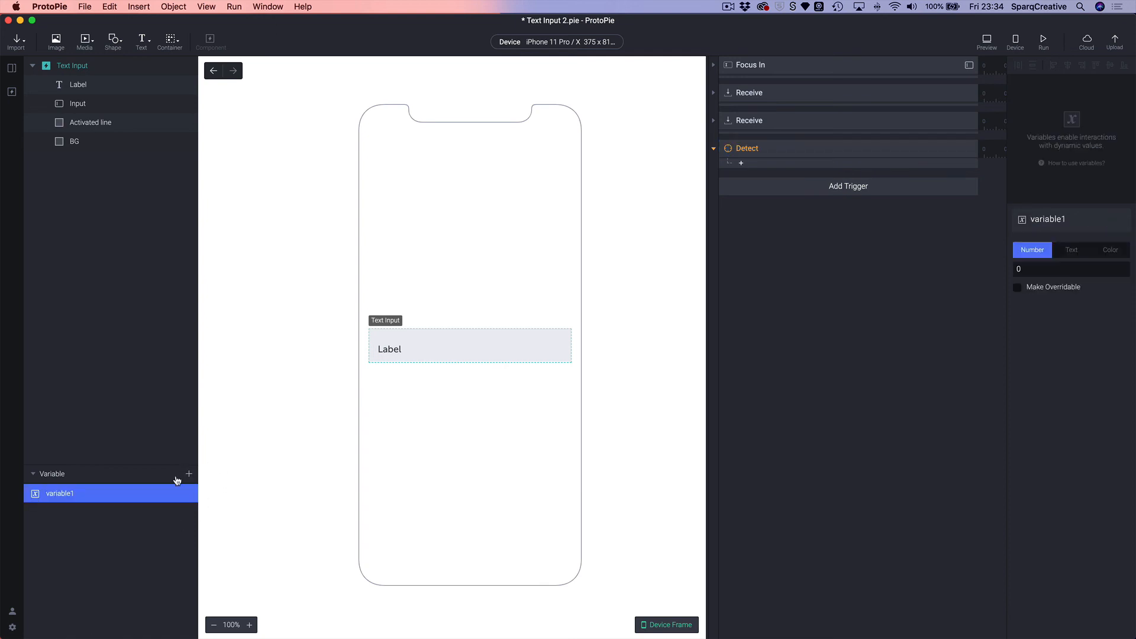
pyautogui.doubleClick(54, 494)
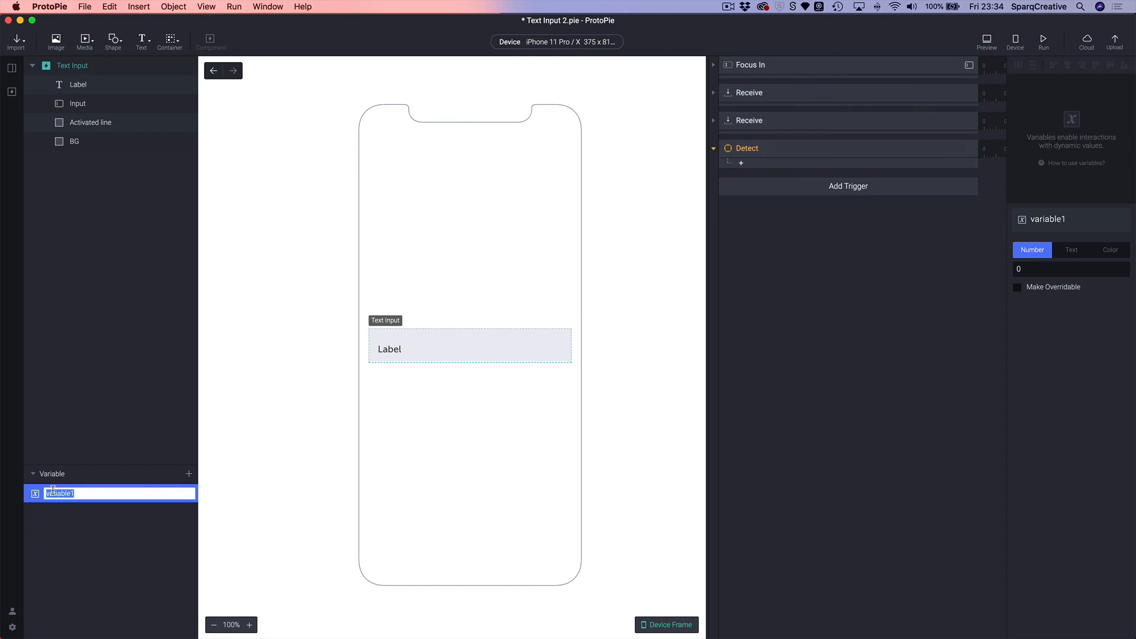
pyautogui.write('text')
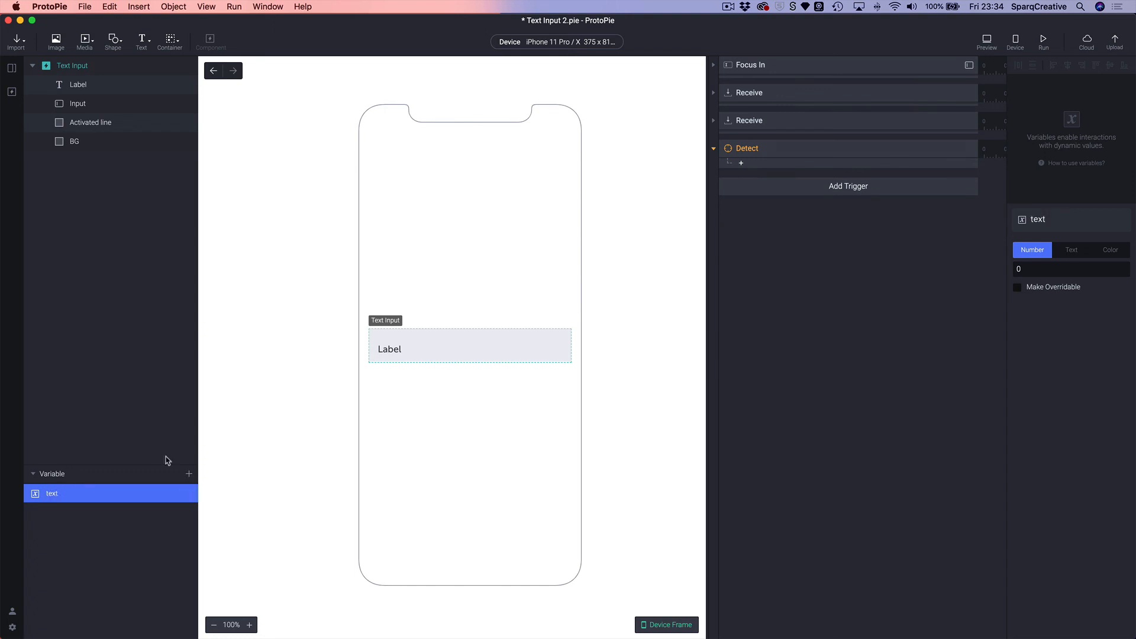
pyautogui.click(1062, 249)
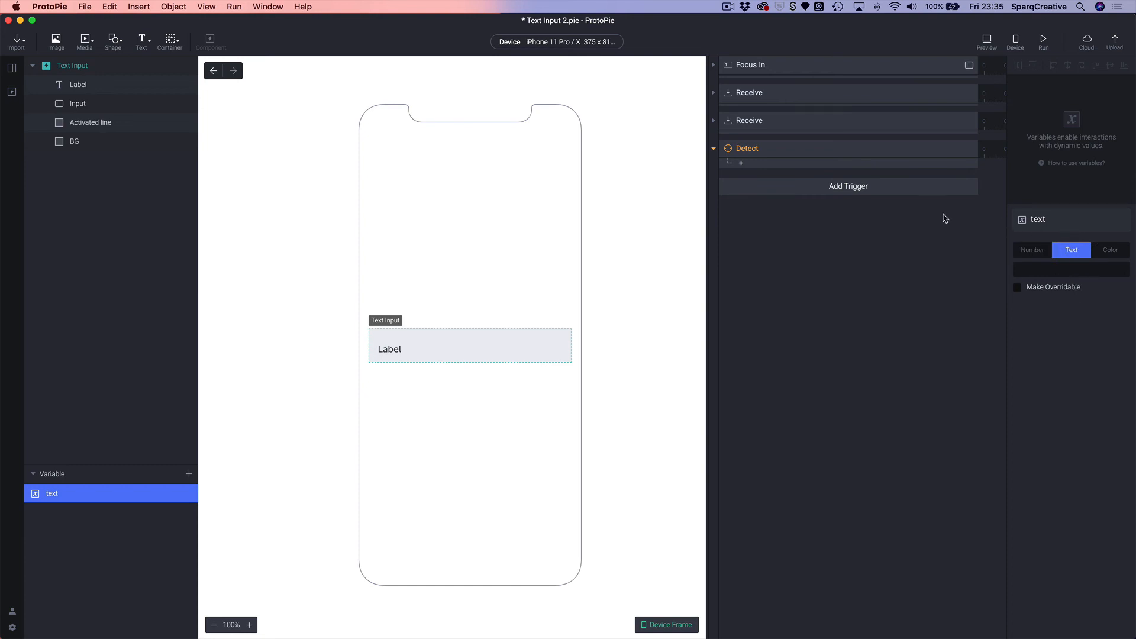
pyautogui.click(787, 208)
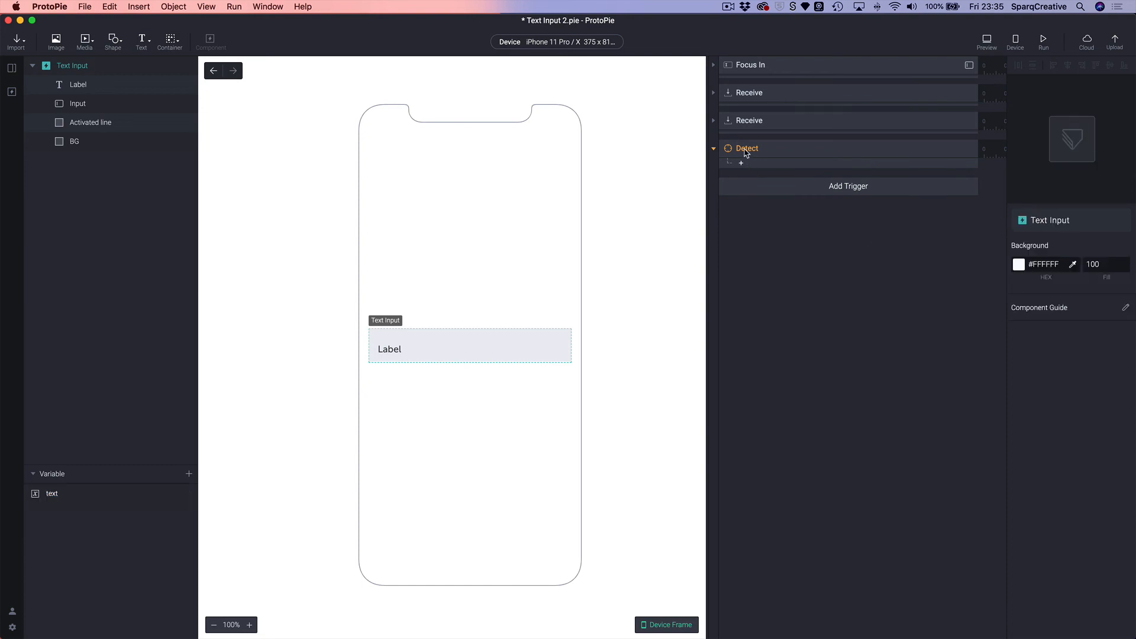
# Set the Detect trigger to watch the Text property of the Input layer
pyautogui.click(755, 148)
pyautogui.click(1050, 239)
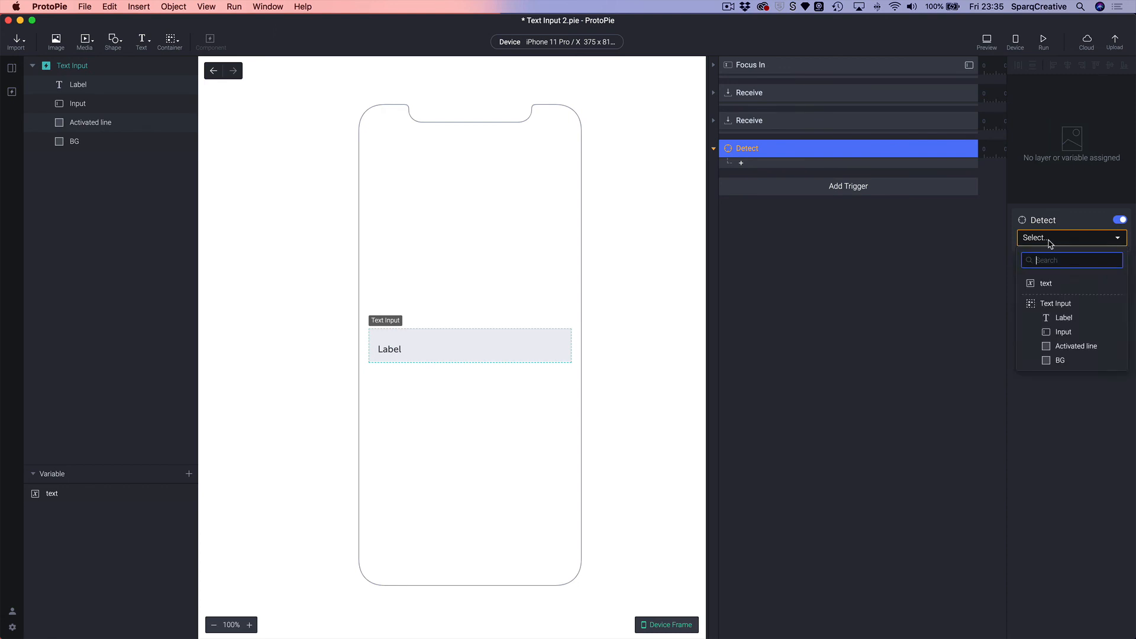
pyautogui.click(1063, 332)
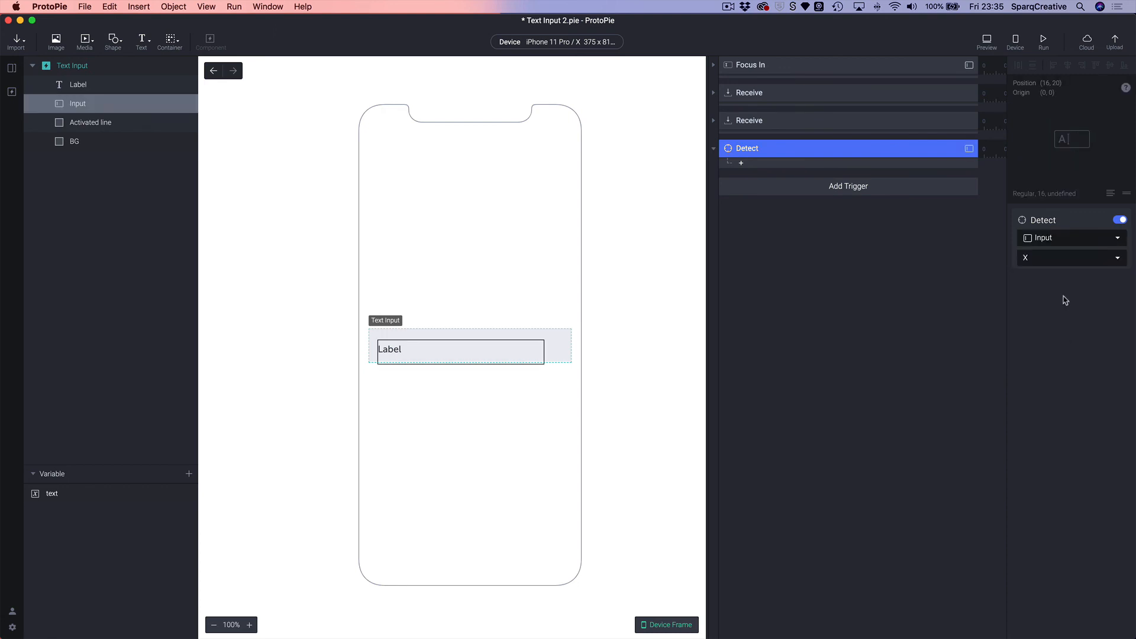
pyautogui.click(1036, 260)
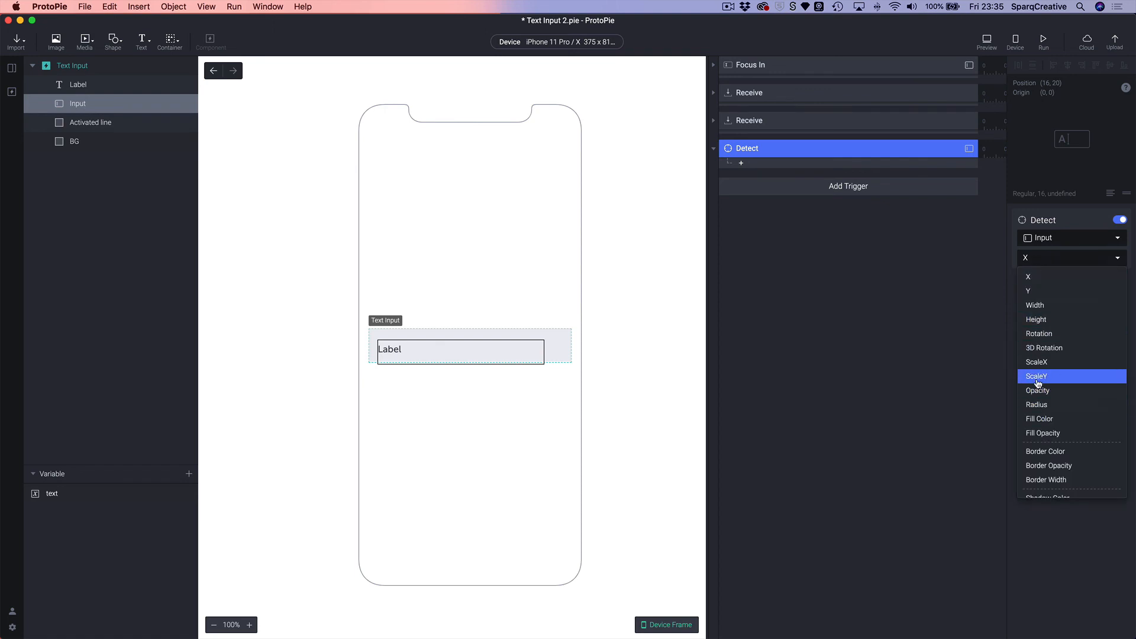
pyautogui.scroll(-1, 1038, 385)
pyautogui.scroll(-3, 1038, 383)
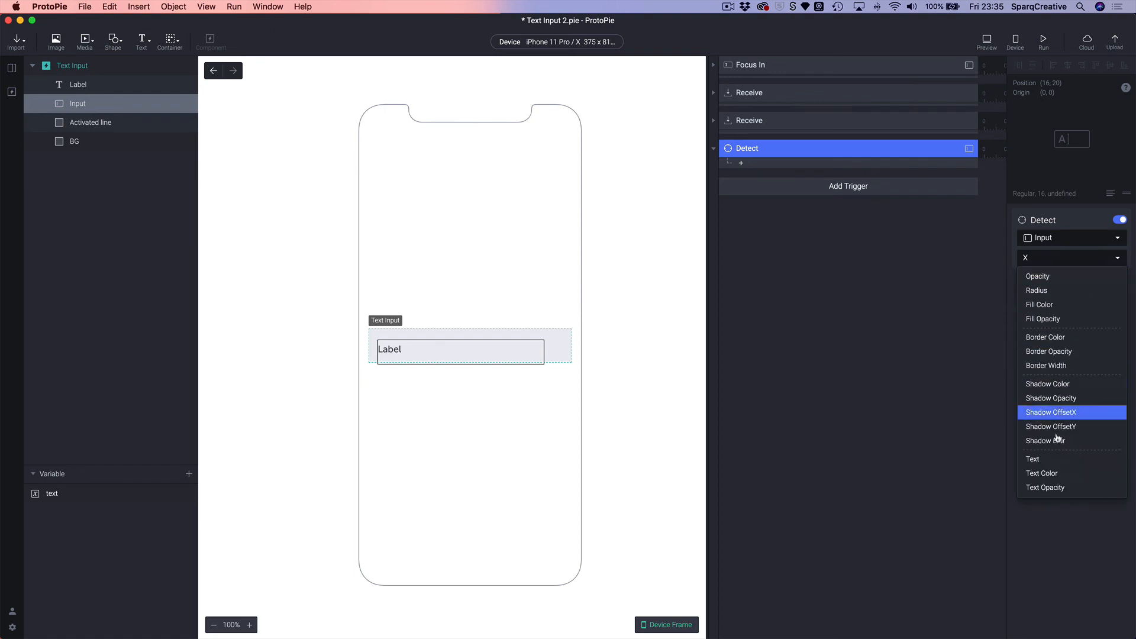
pyautogui.click(1064, 460)
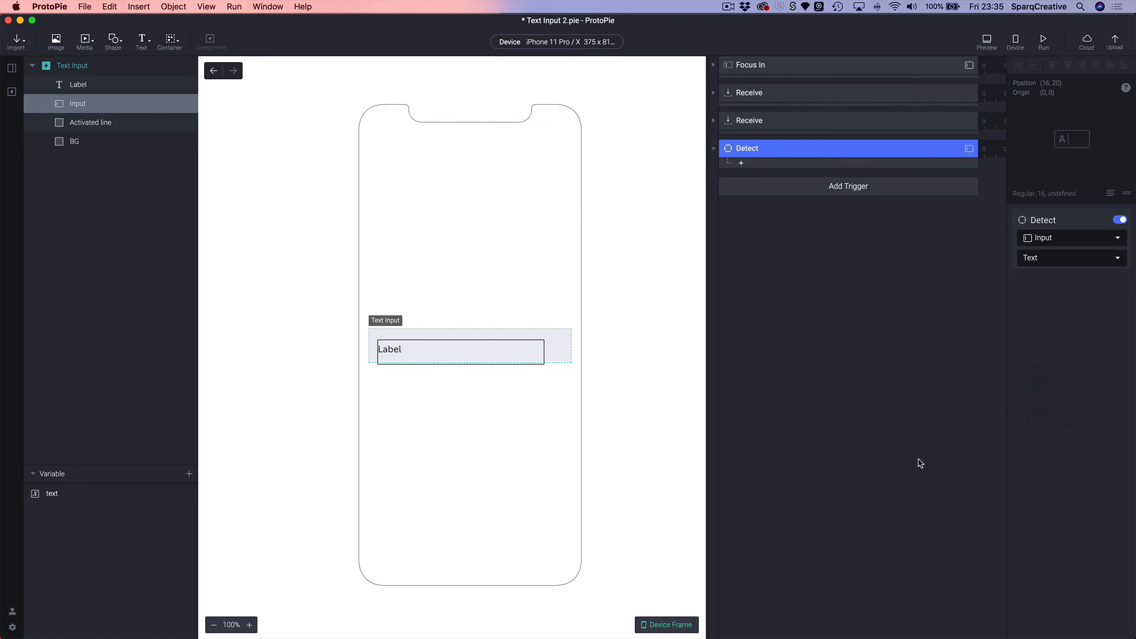
# Add an Assign response to the Detect trigger that sets the text variable to the formula `Input`.text
pyautogui.click(743, 164)
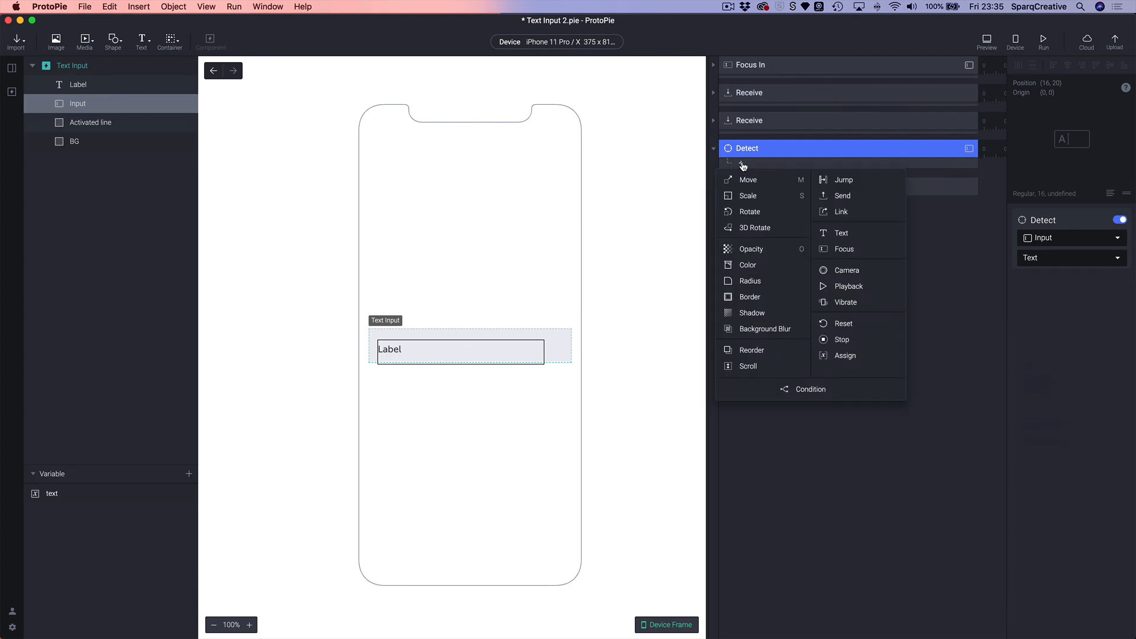
pyautogui.click(836, 355)
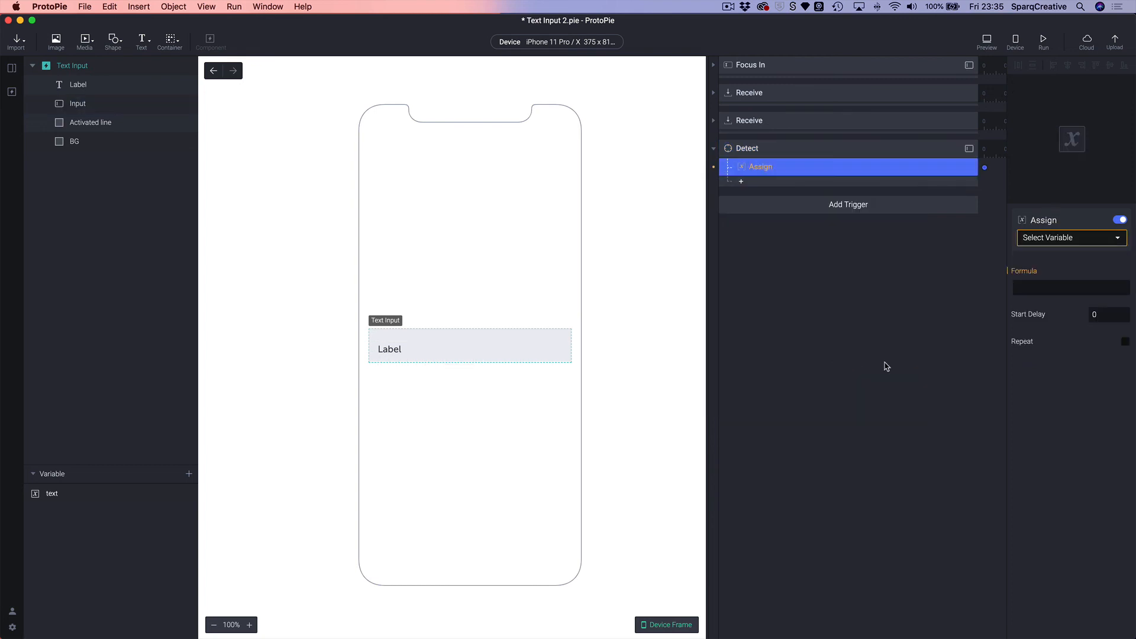
pyautogui.click(1053, 243)
pyautogui.click(1050, 284)
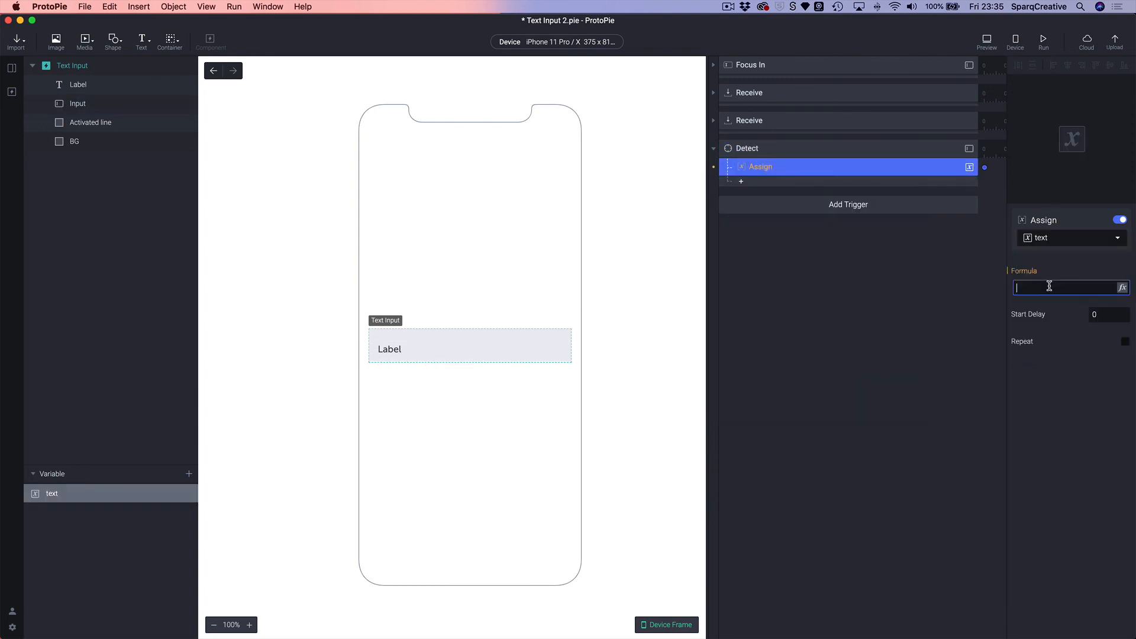
pyautogui.click(1122, 288)
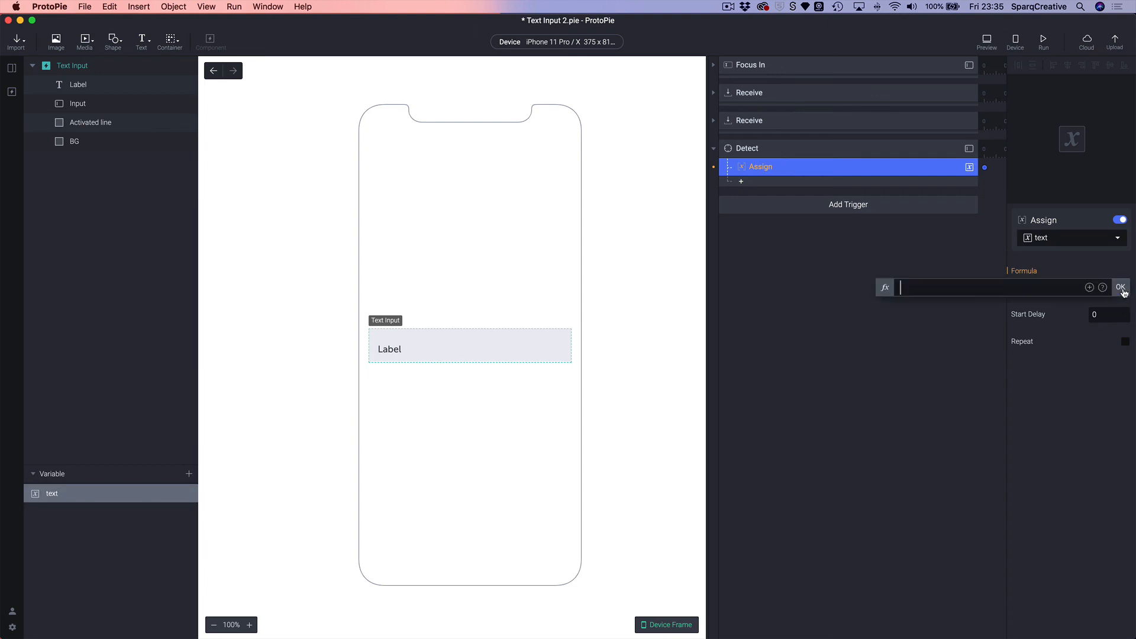
pyautogui.click(1090, 288)
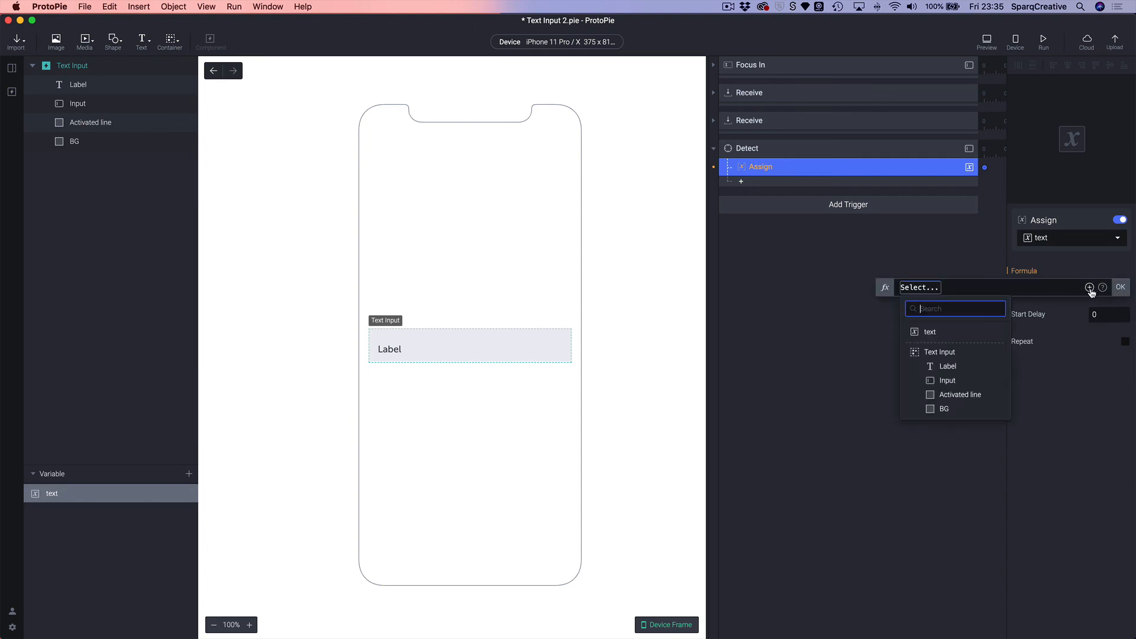
pyautogui.click(963, 381)
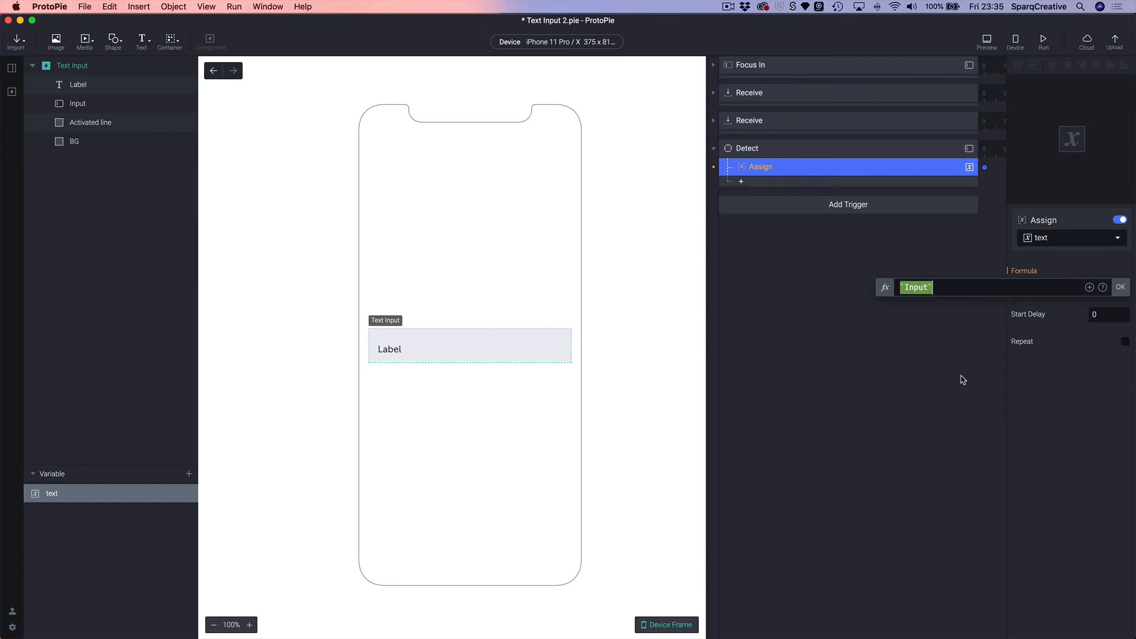
pyautogui.write('.te')
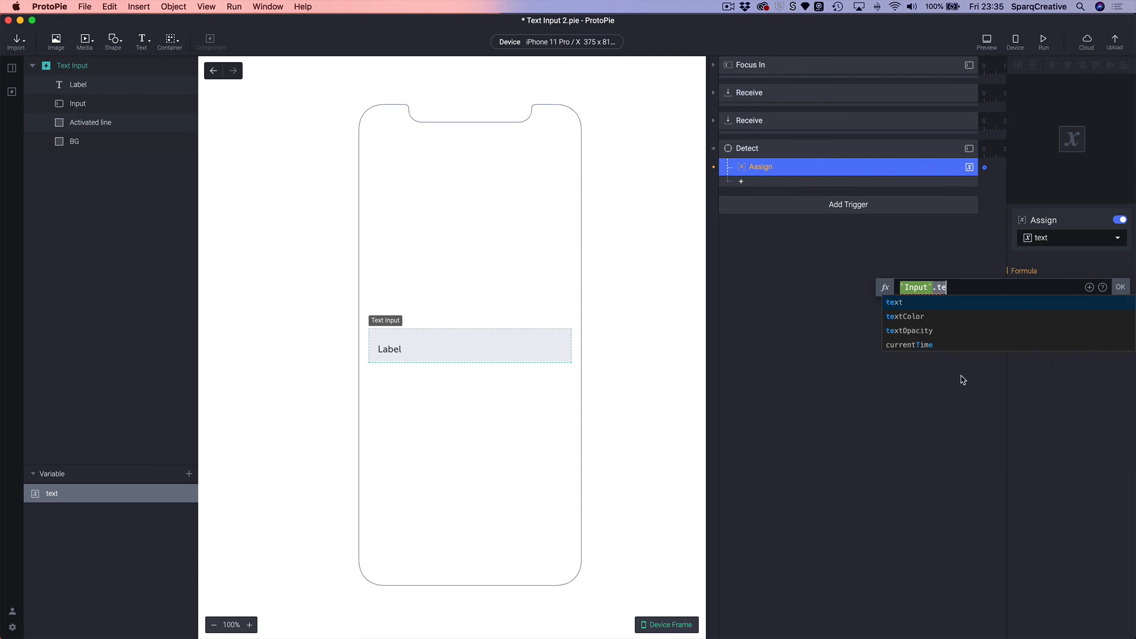
pyautogui.click(894, 304)
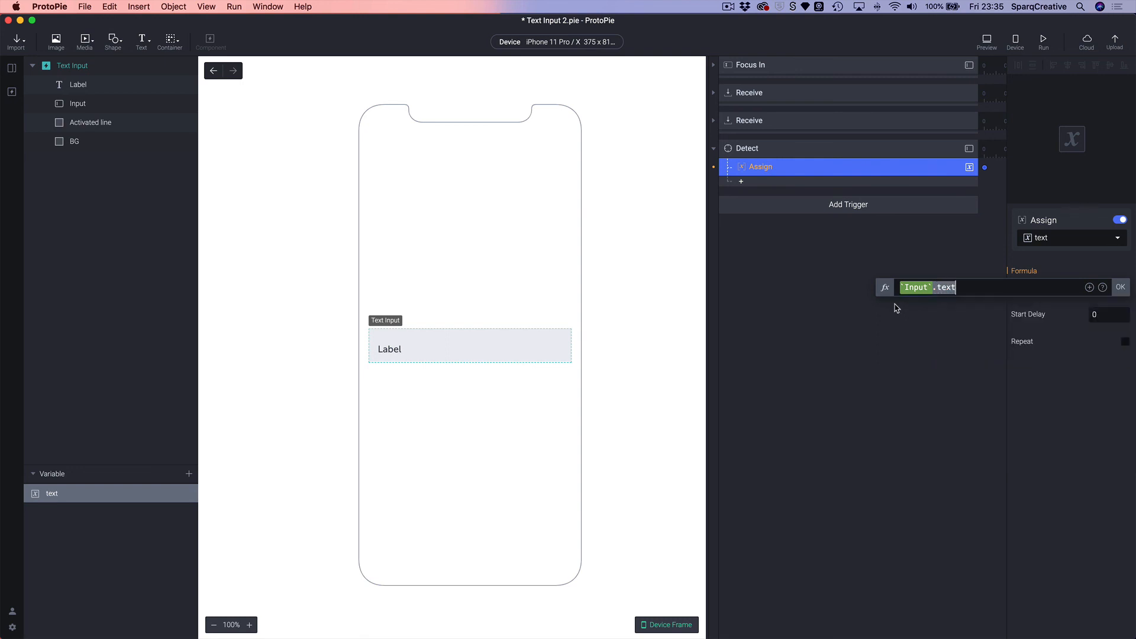
pyautogui.click(1123, 288)
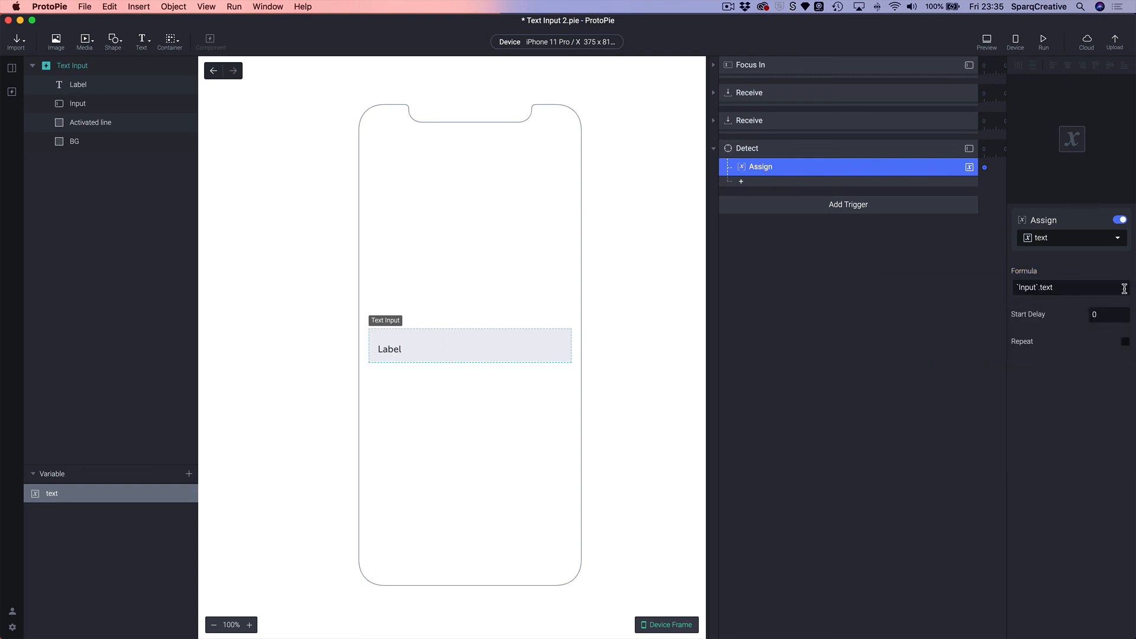
# Add a Send response under the Detect trigger that sends the message TEXT to the parent
pyautogui.click(741, 182)
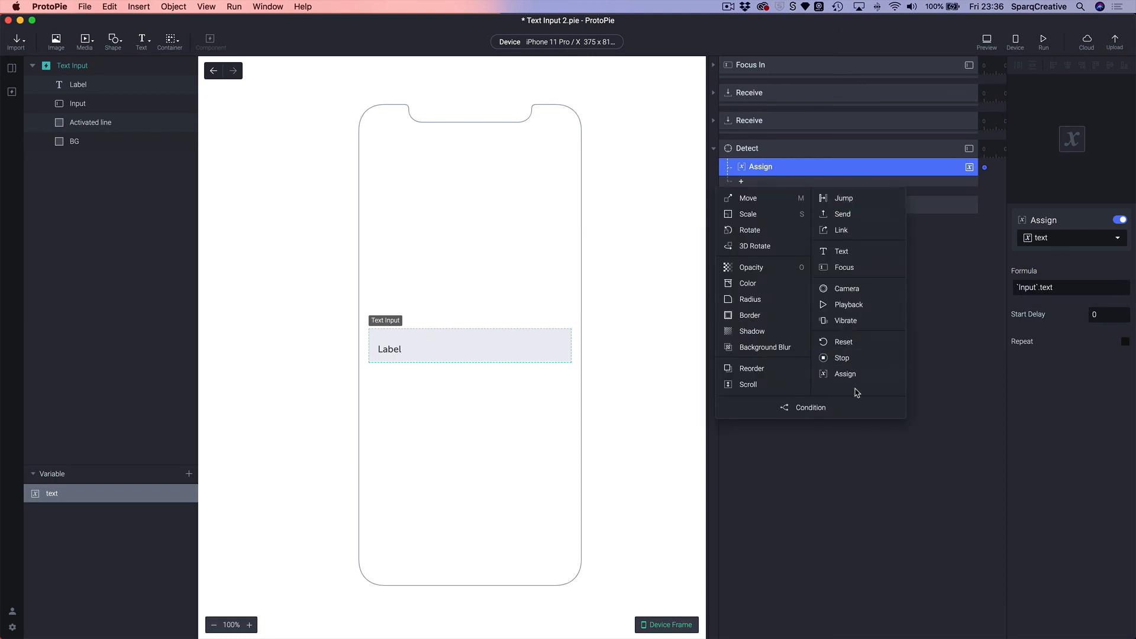
pyautogui.click(826, 216)
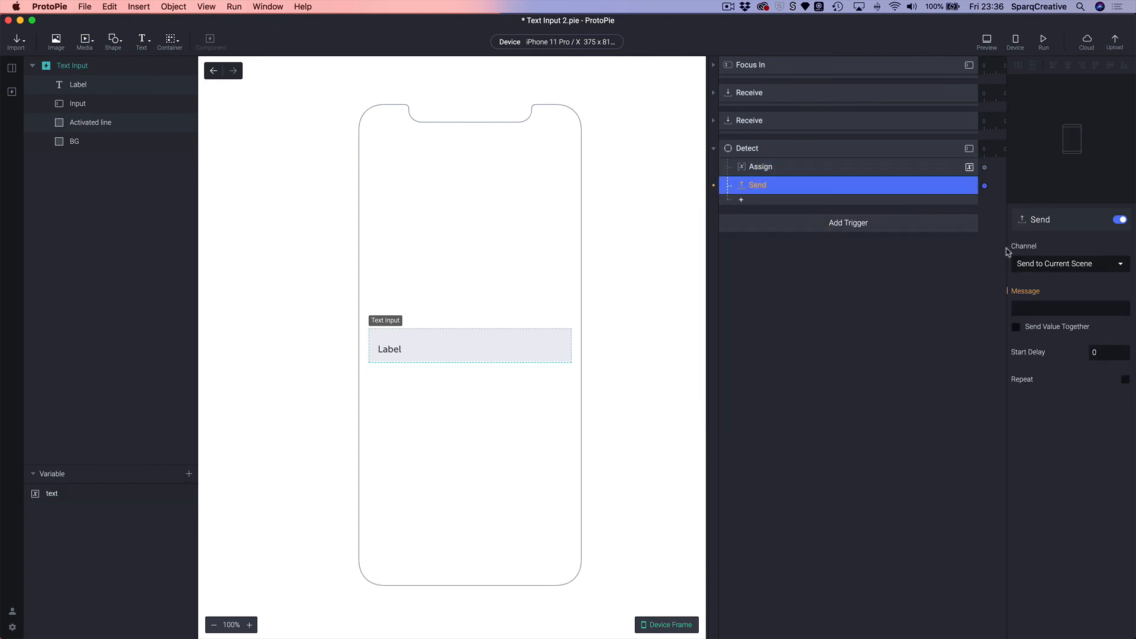
pyautogui.click(1048, 269)
pyautogui.click(1051, 245)
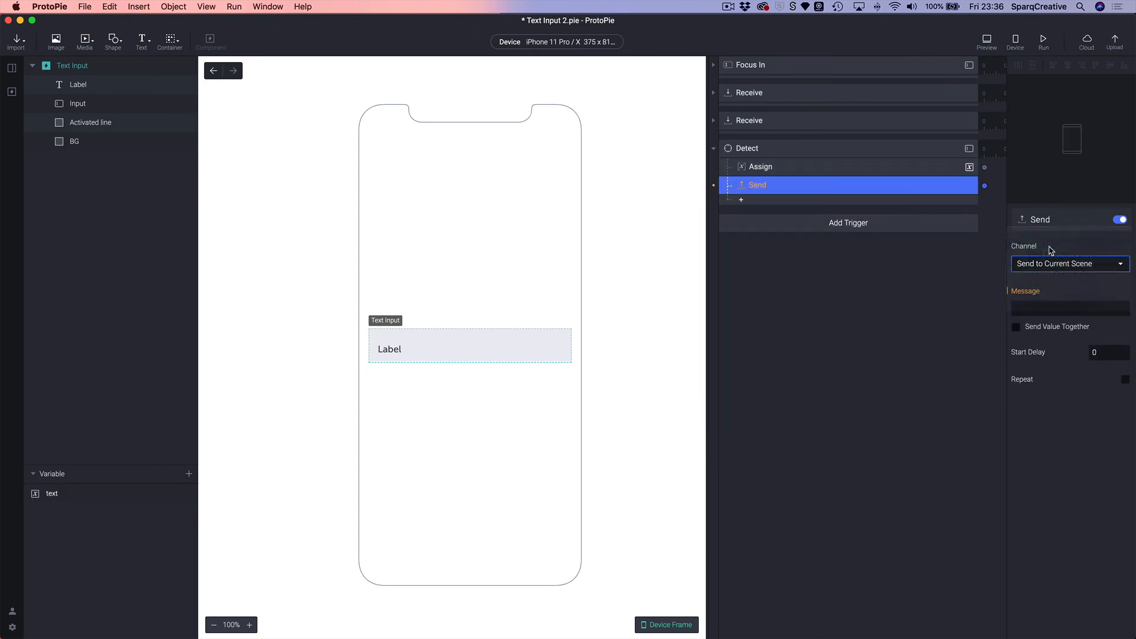
pyautogui.click(1044, 312)
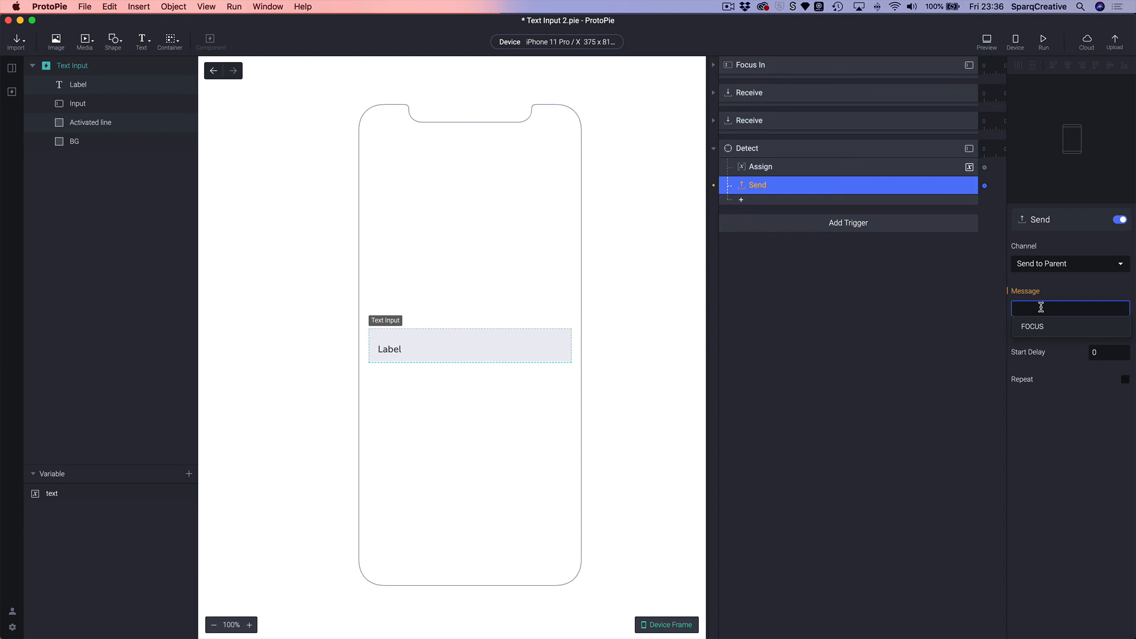
pyautogui.write('TEXT')
pyautogui.press('Return')
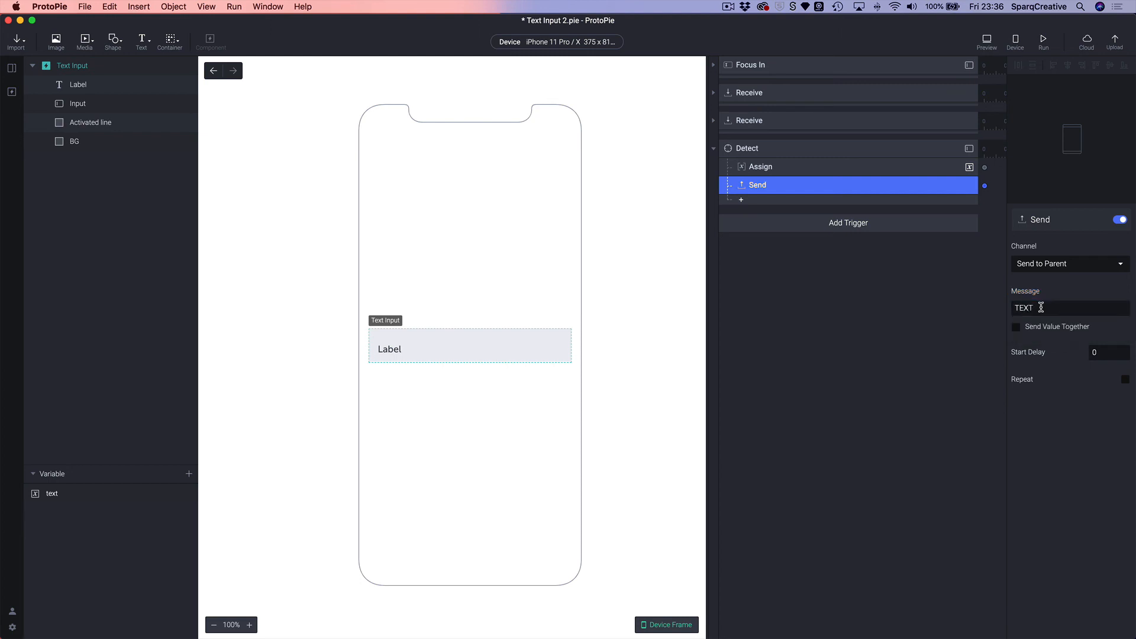
# Enable Send Value Together on the TEXT message and use the text variable as its value
pyautogui.click(1016, 329)
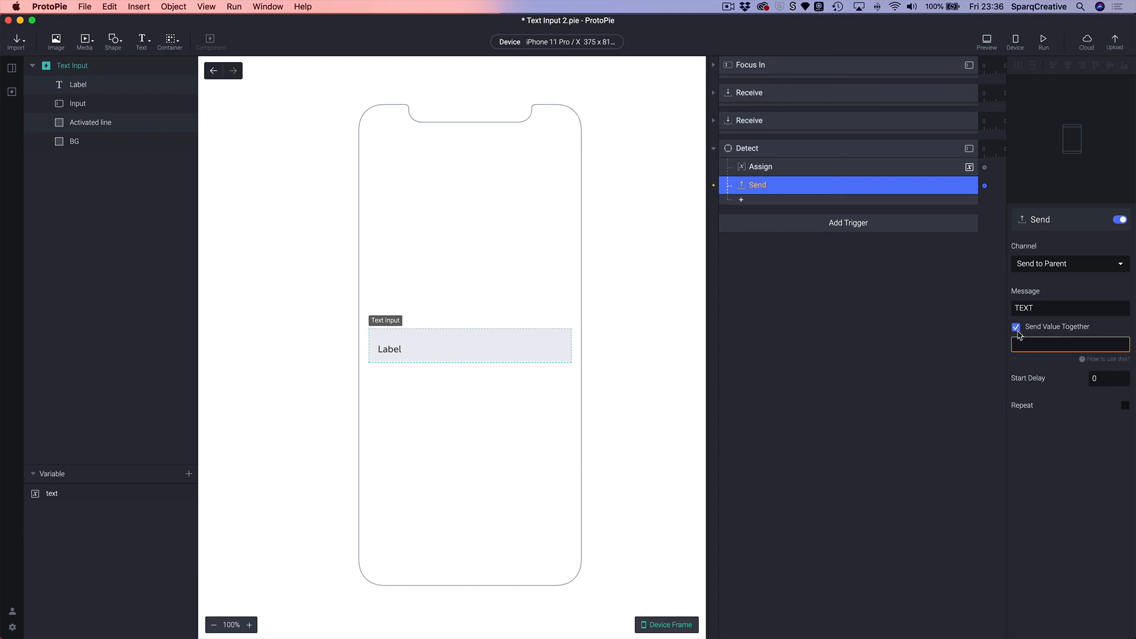
pyautogui.click(1027, 342)
pyautogui.click(1123, 344)
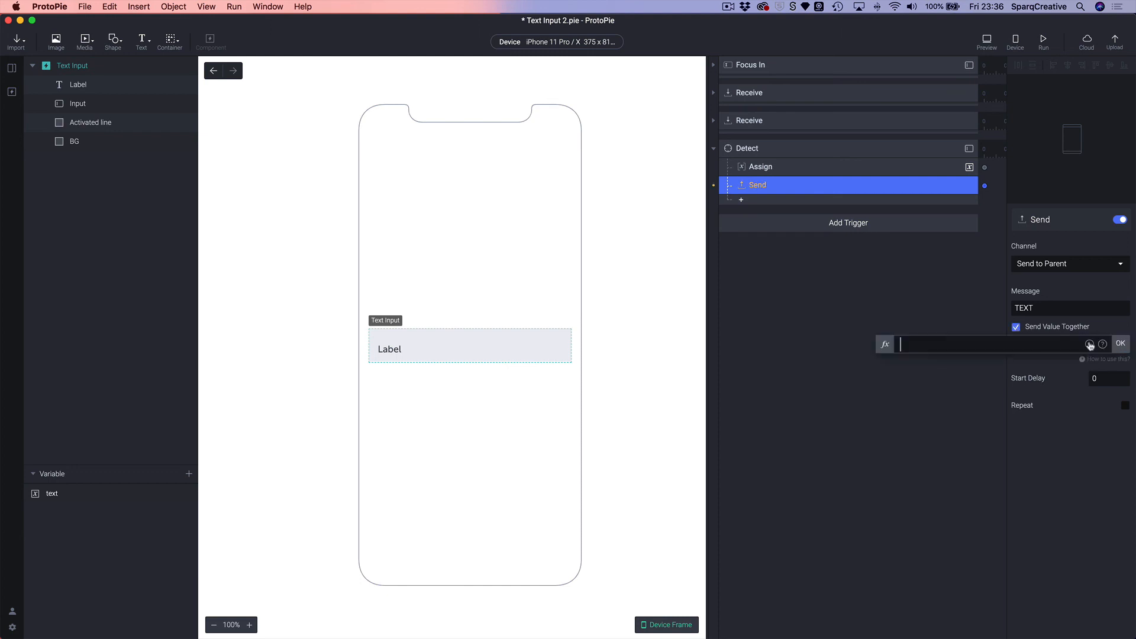
pyautogui.click(1089, 346)
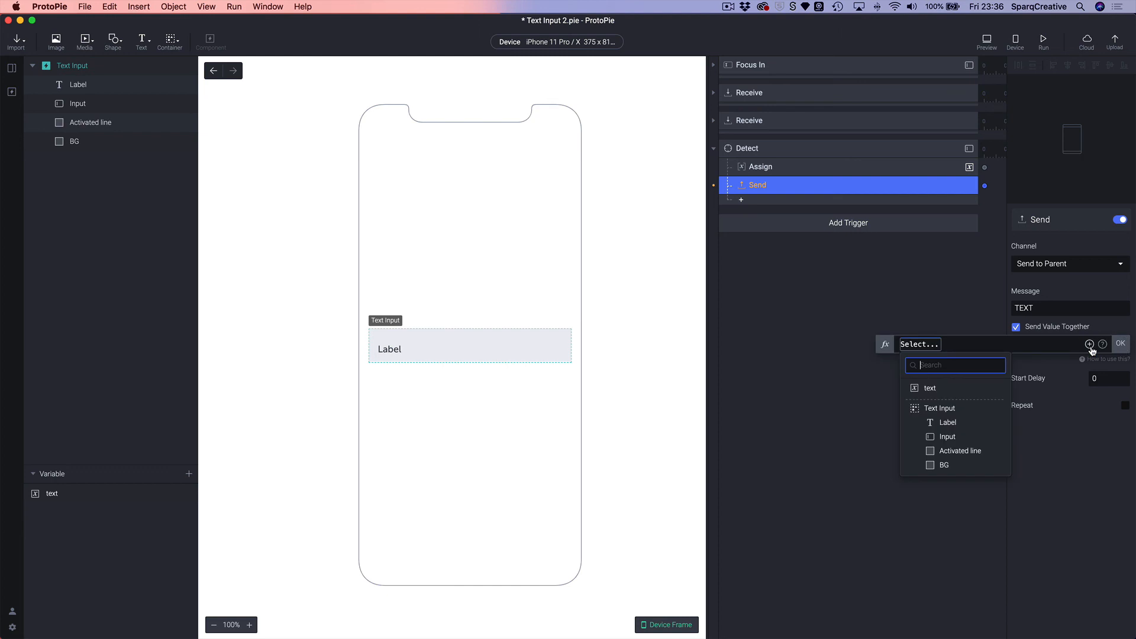
pyautogui.click(954, 392)
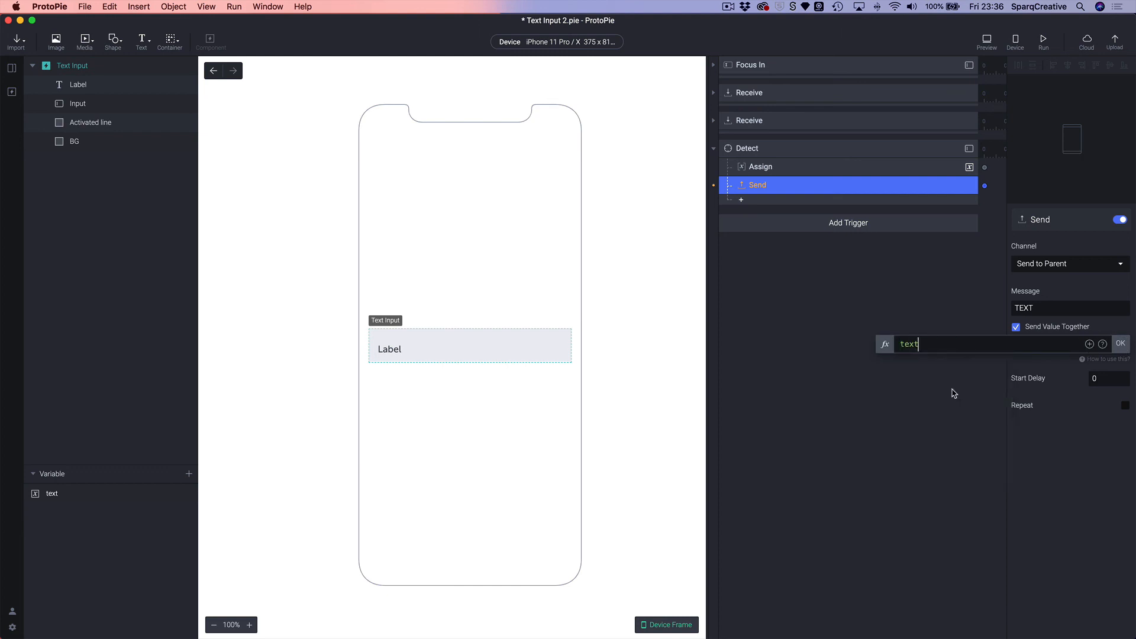
pyautogui.click(1120, 343)
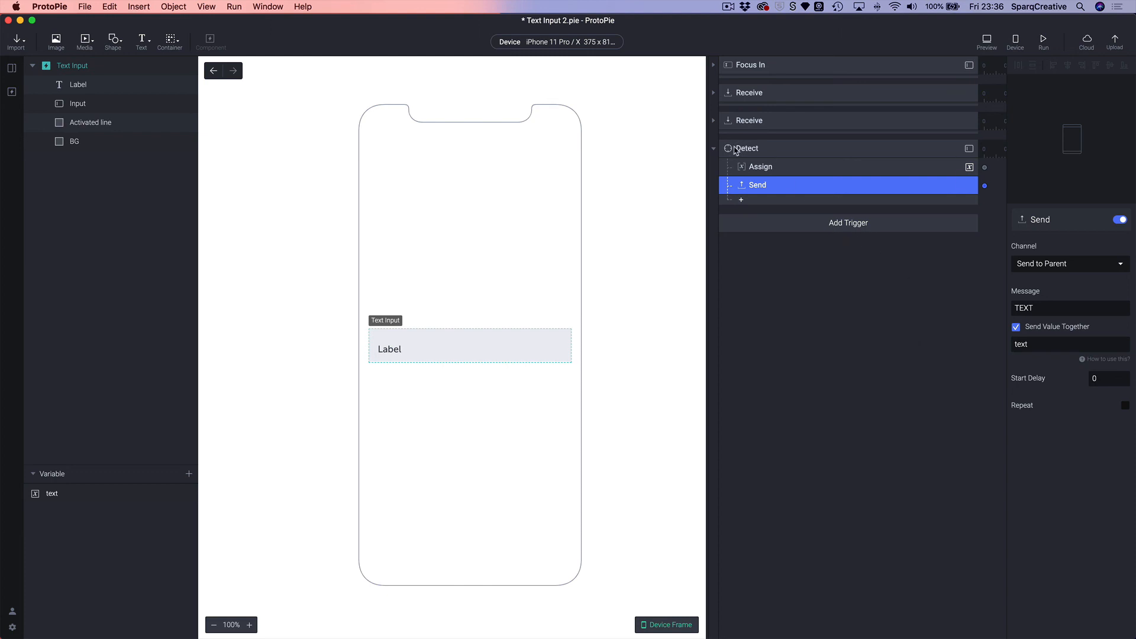
# Return to Scene 1 and create a variable for all scenes
pyautogui.click(210, 72)
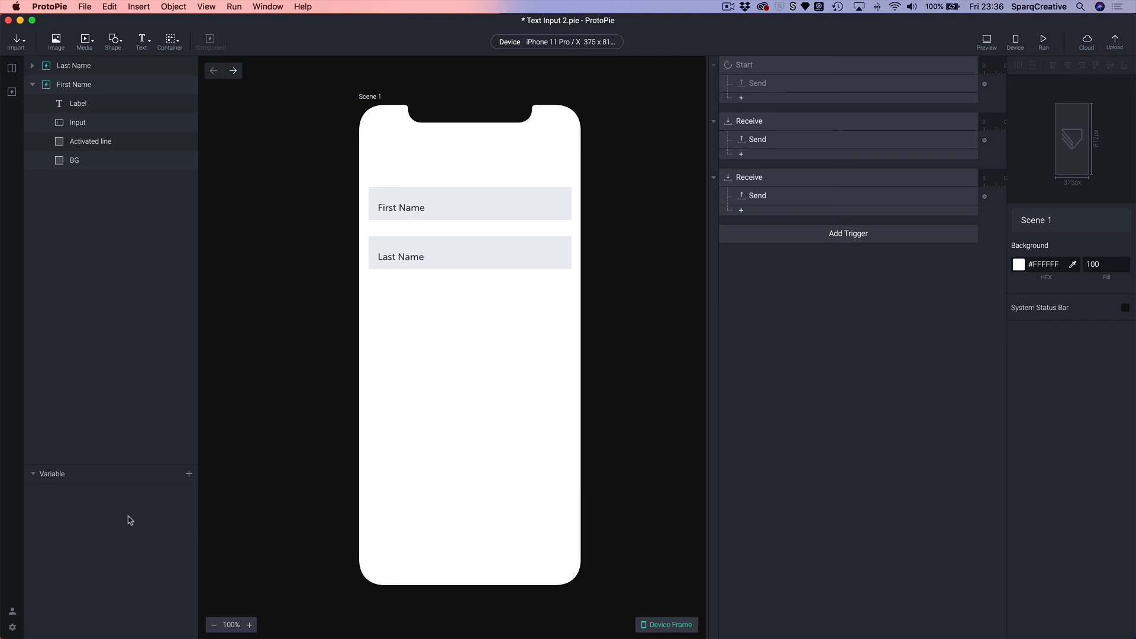
pyautogui.click(188, 474)
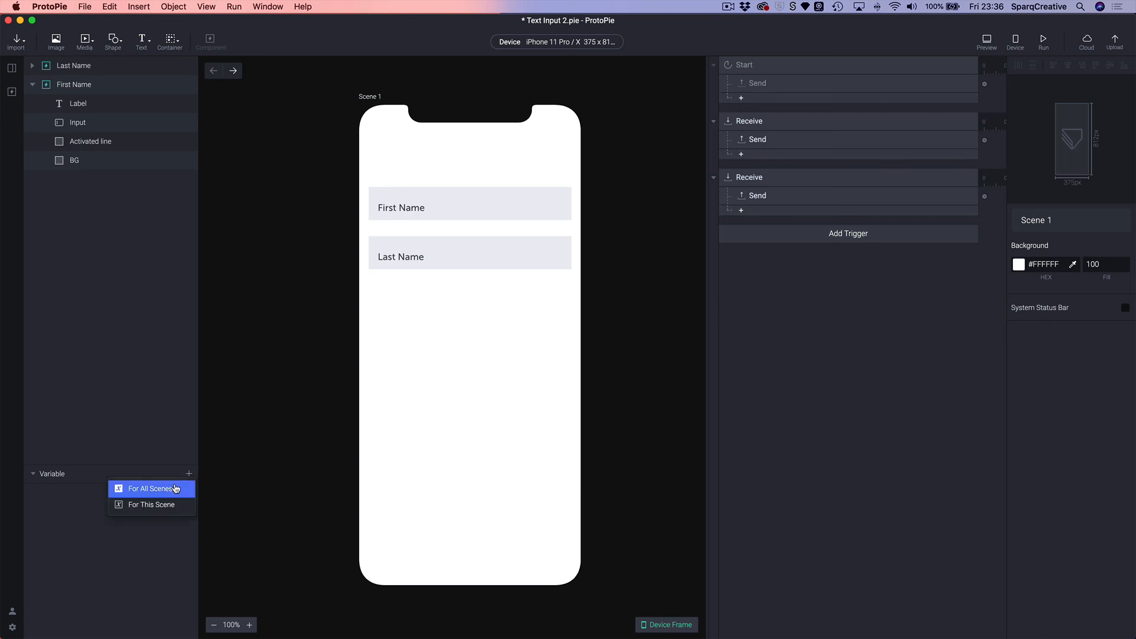
pyautogui.click(171, 488)
# Try to rename the new all-scenes variable to First Name
pyautogui.doubleClick(56, 495)
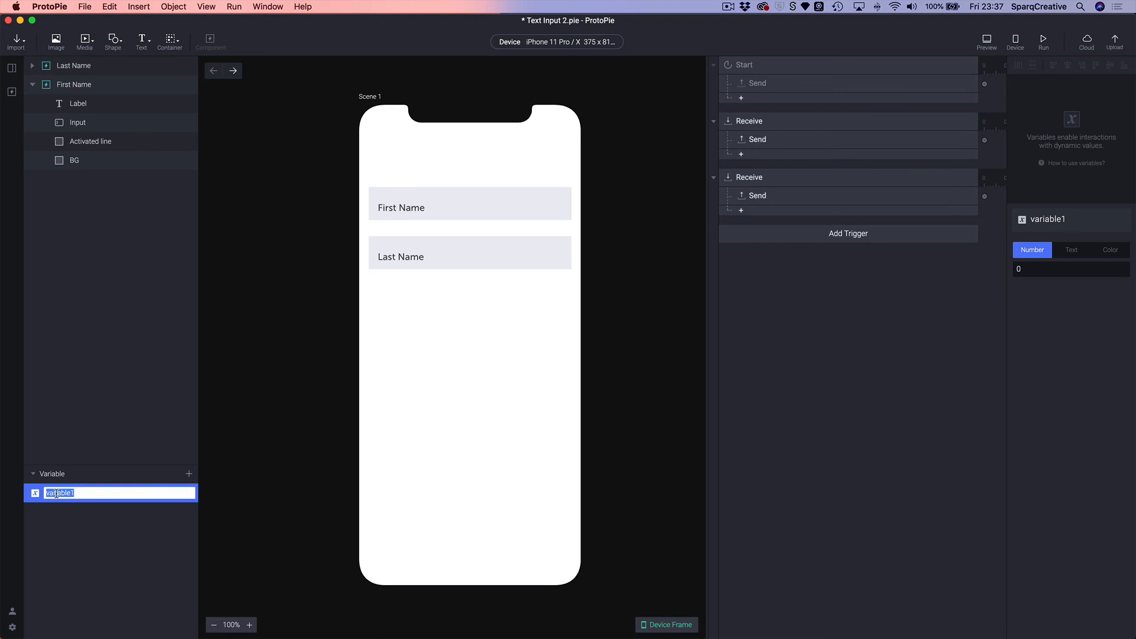
pyautogui.write('First Name')
pyautogui.press('Return')
pyautogui.click(655, 125)
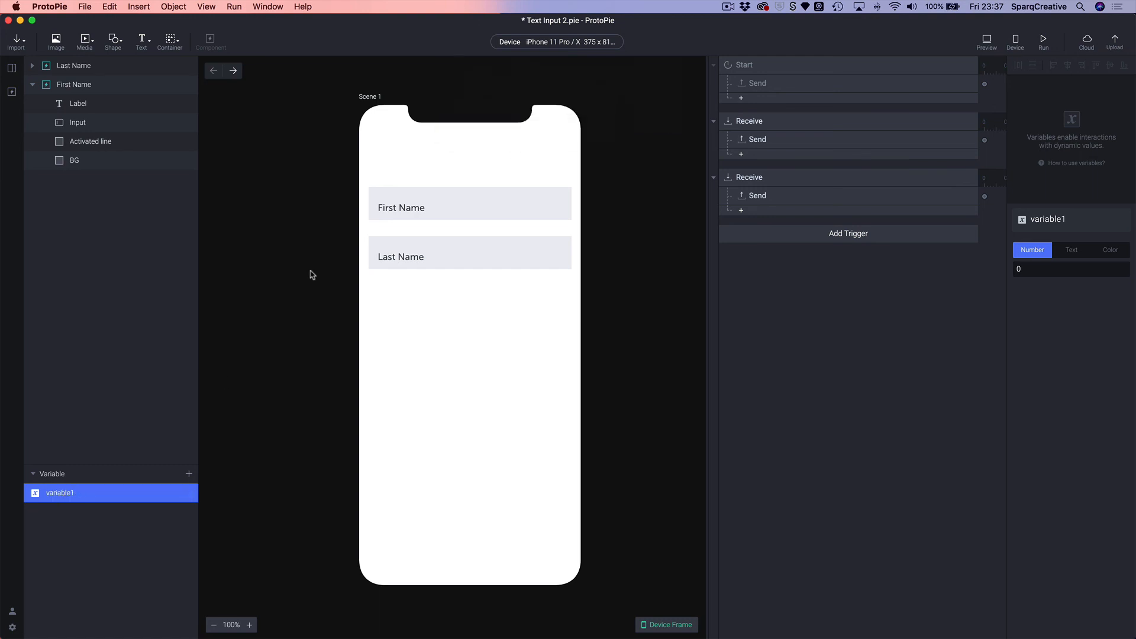
# Rename the new all-scenes variable as firstName
pyautogui.doubleClick(61, 493)
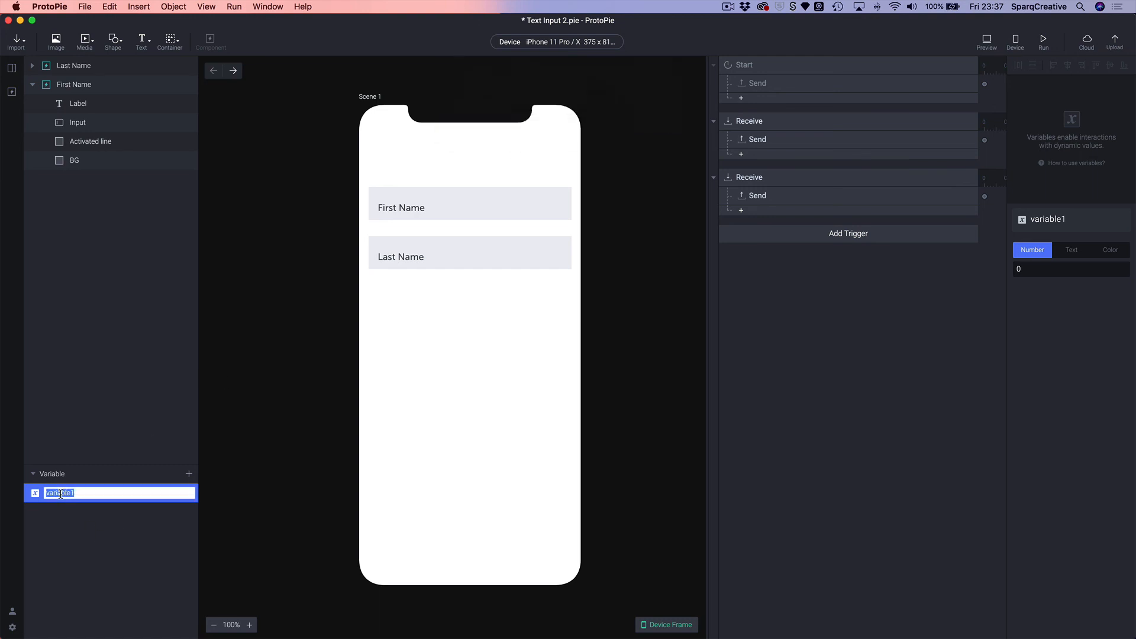
pyautogui.write('firstNamw')
pyautogui.press('Return')
# Create a second variable for all scenes and name it LastName
pyautogui.click(188, 480)
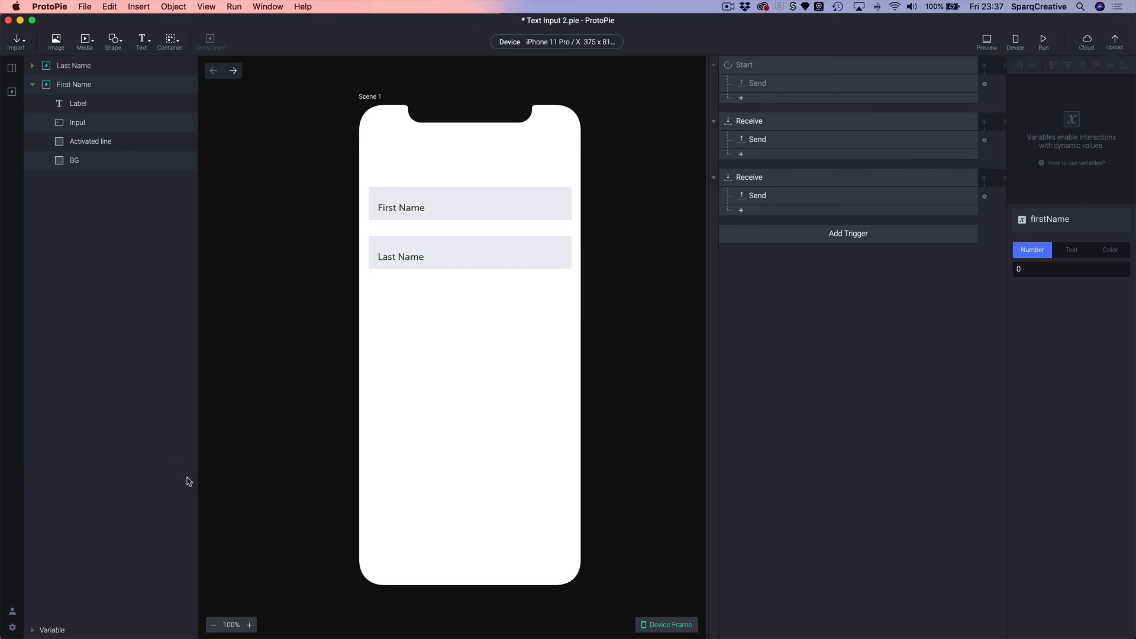
pyautogui.click(34, 630)
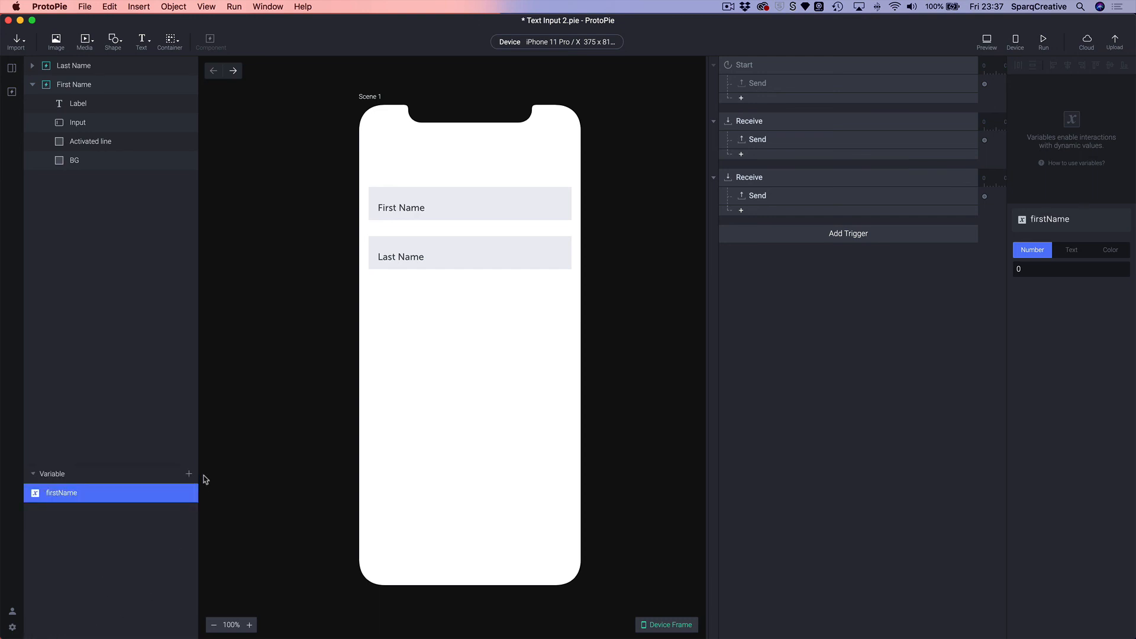
pyautogui.click(188, 473)
pyautogui.click(118, 488)
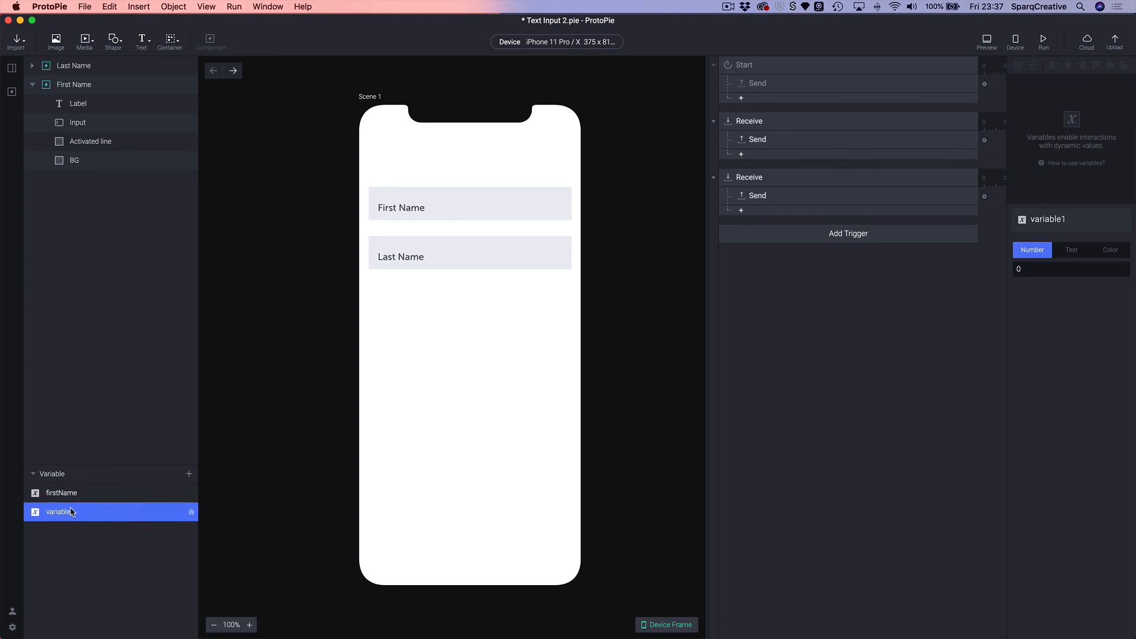
pyautogui.doubleClick(71, 511)
pyautogui.write('Last')
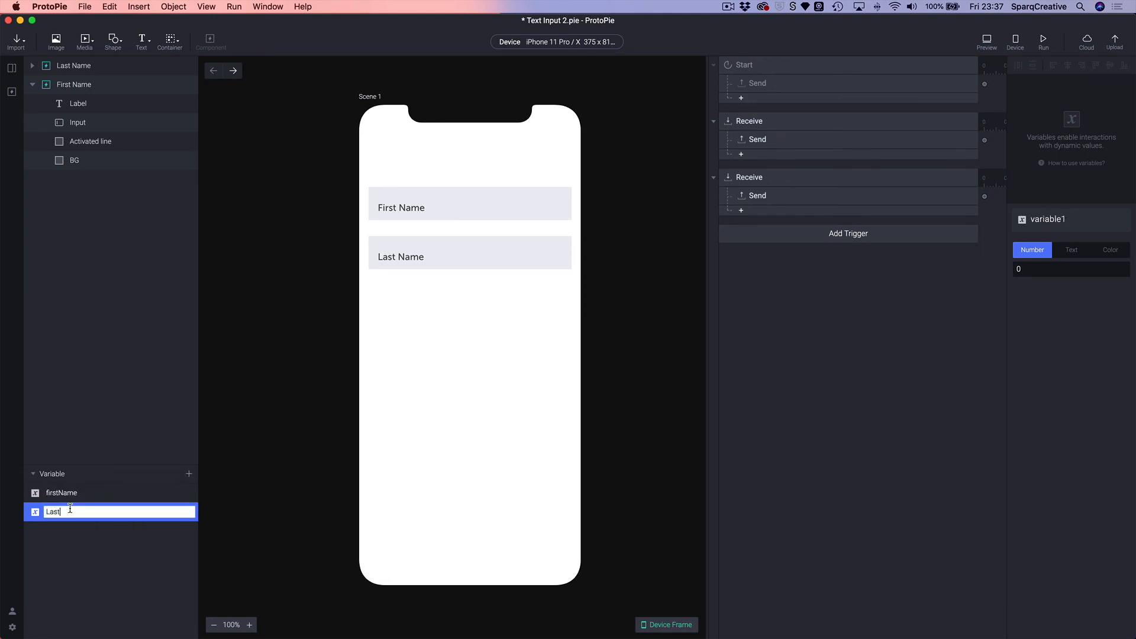
pyautogui.write('Name')
pyautogui.press('Return')
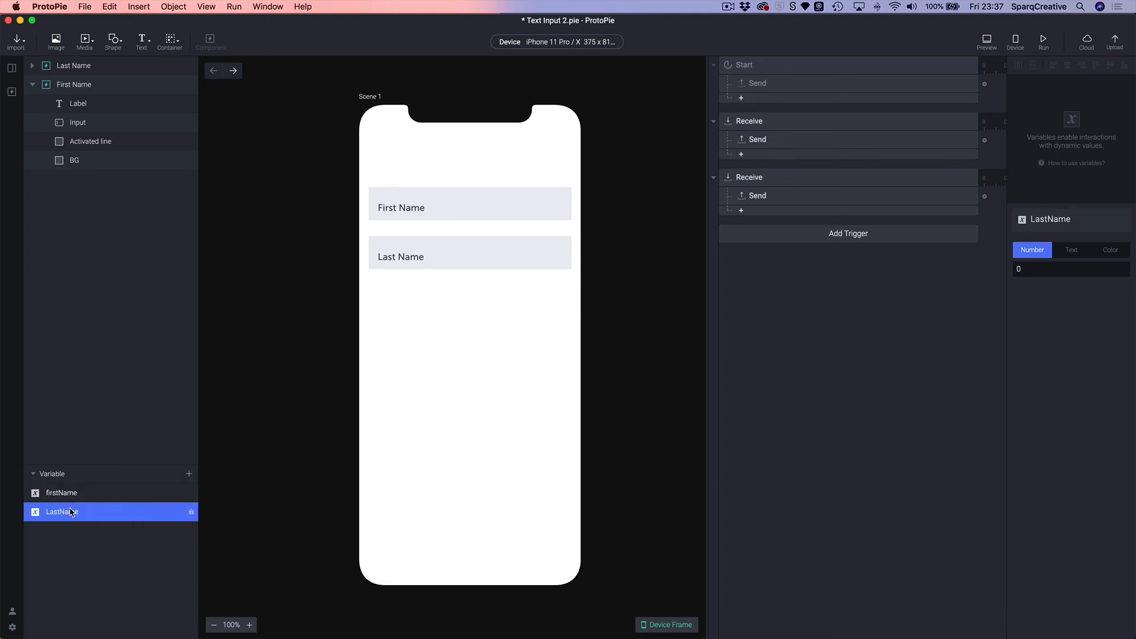
# Set the type of both the LastName and firstName variables to Text
pyautogui.click(65, 493)
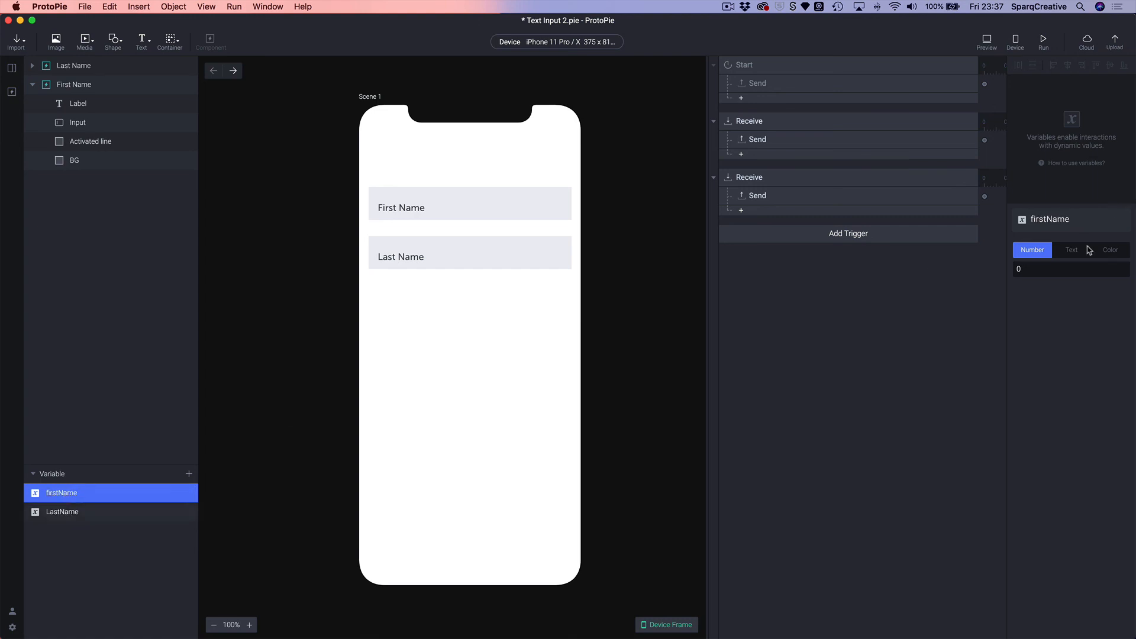
pyautogui.click(76, 516)
pyautogui.click(1073, 250)
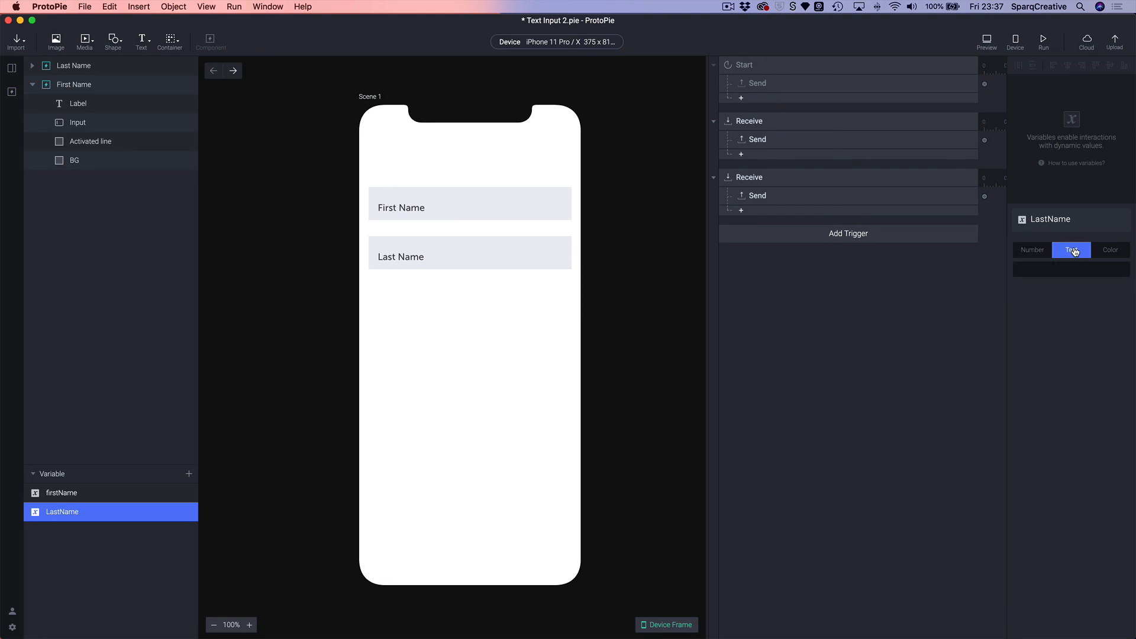
pyautogui.click(83, 492)
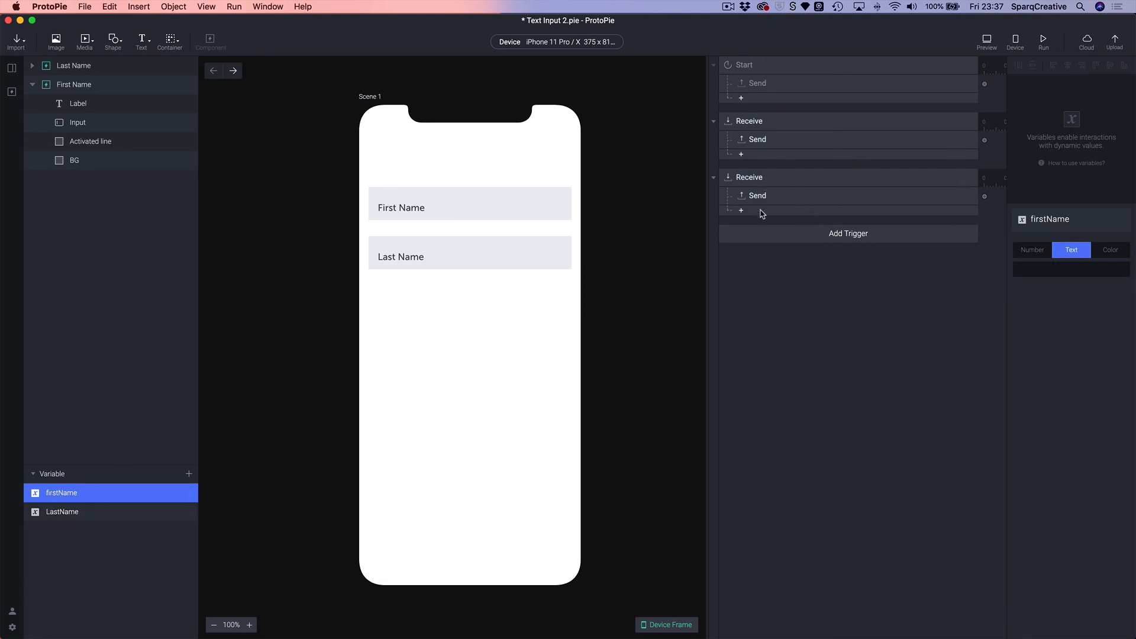
# Add a Receive trigger to Scene 1 that receives from the First Name component
pyautogui.click(763, 239)
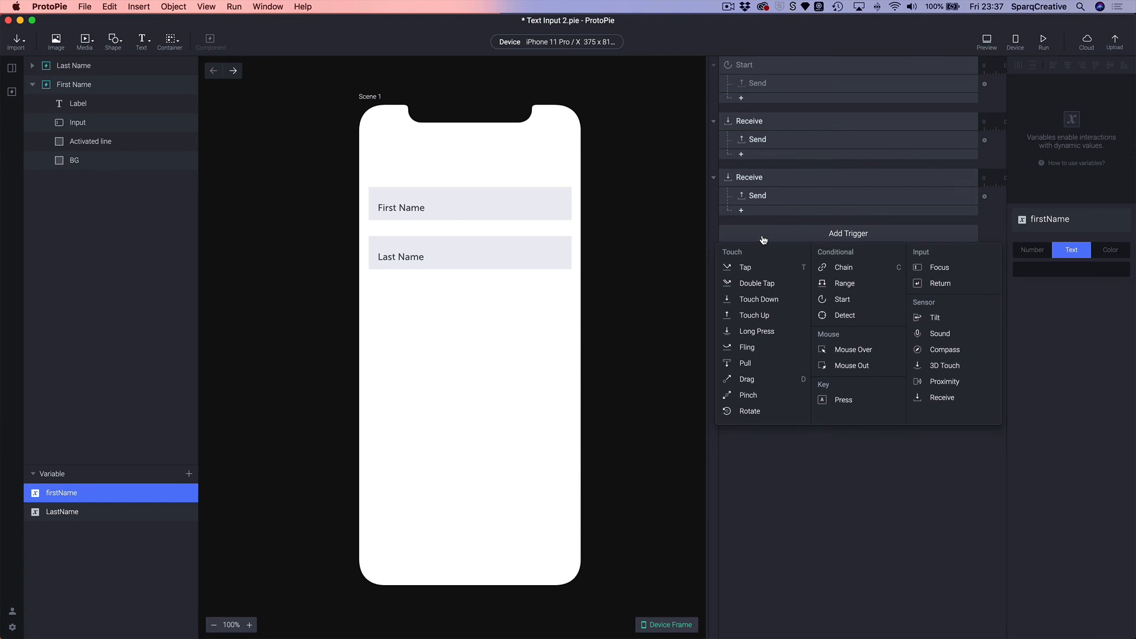
pyautogui.click(969, 402)
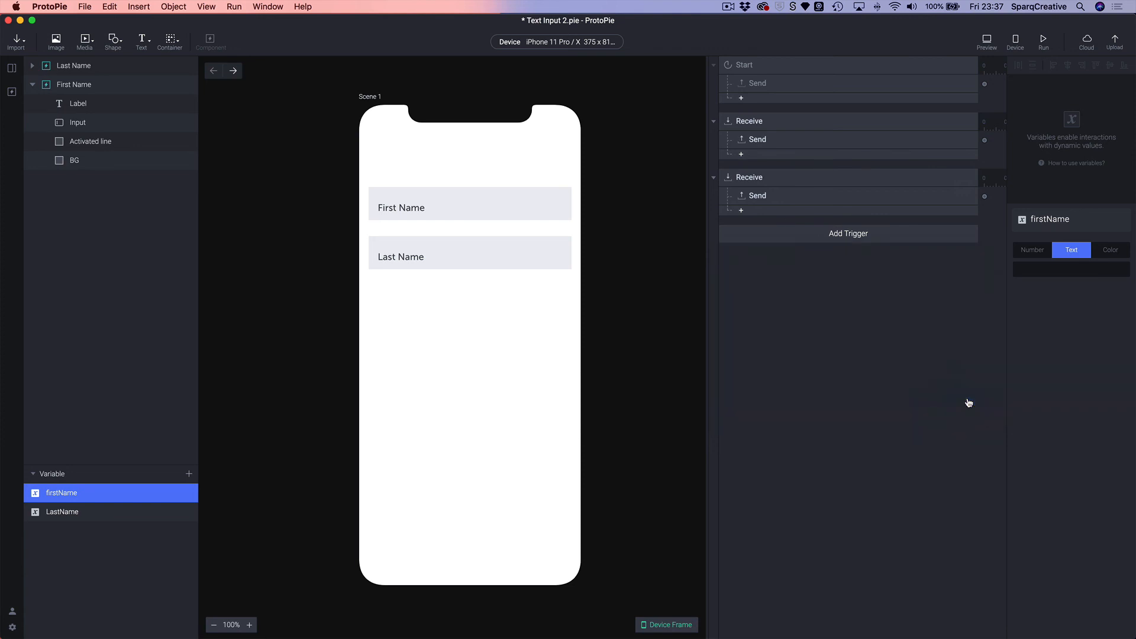
pyautogui.click(1046, 270)
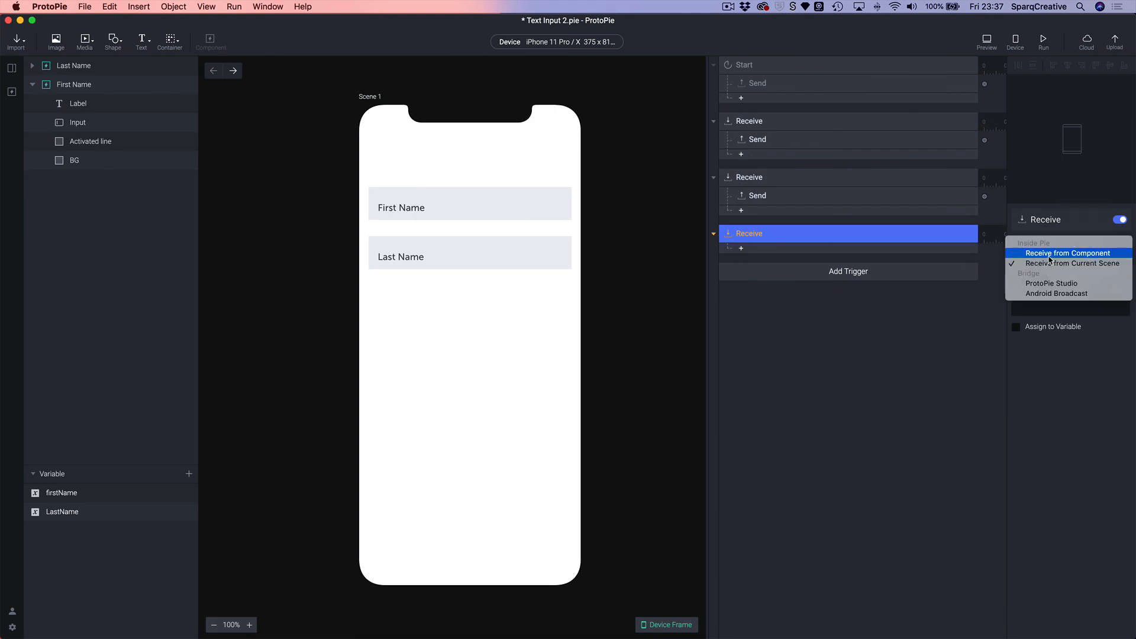
pyautogui.click(1050, 255)
pyautogui.click(1049, 285)
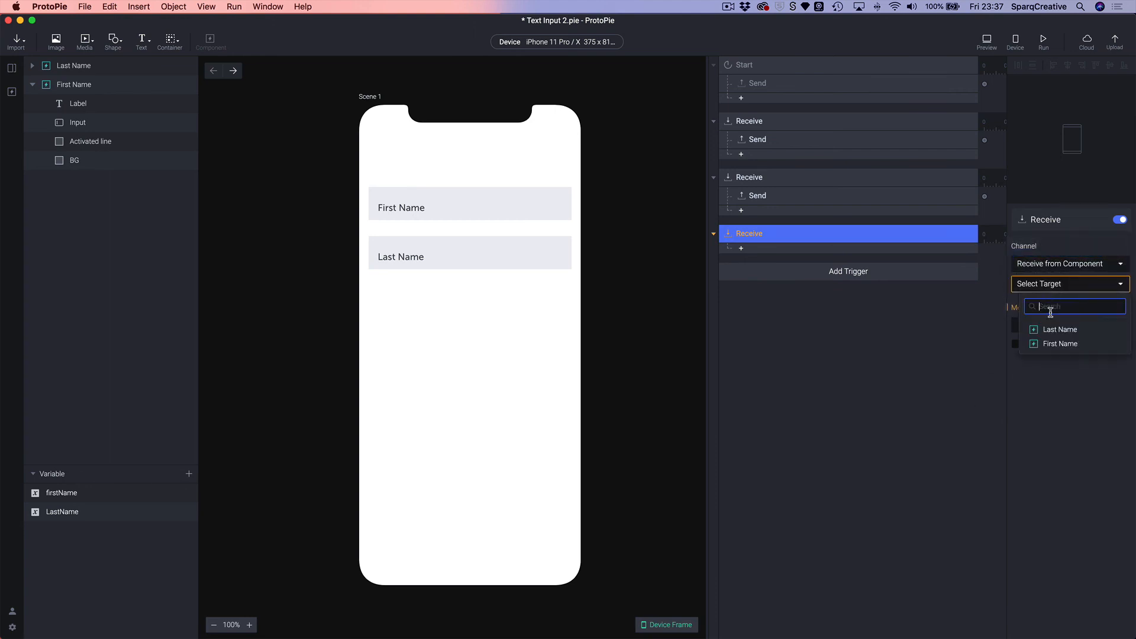
pyautogui.click(1058, 344)
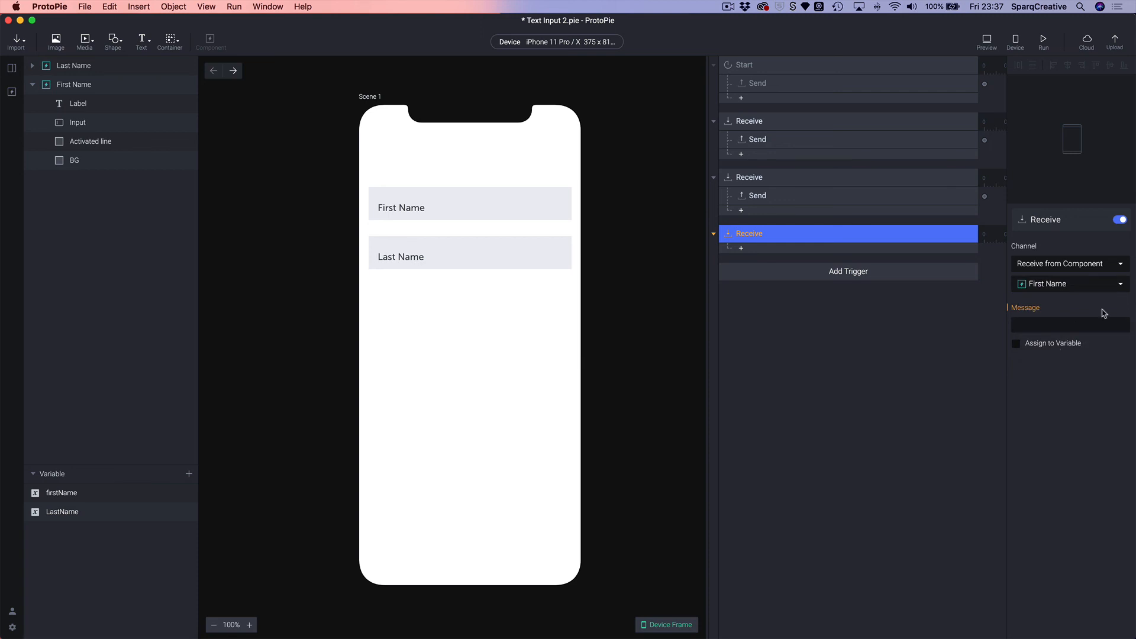
# Set the new Receive trigger's message to TEXT and assign its value to the firstName variable
pyautogui.click(1075, 326)
pyautogui.click(1045, 356)
pyautogui.click(1017, 345)
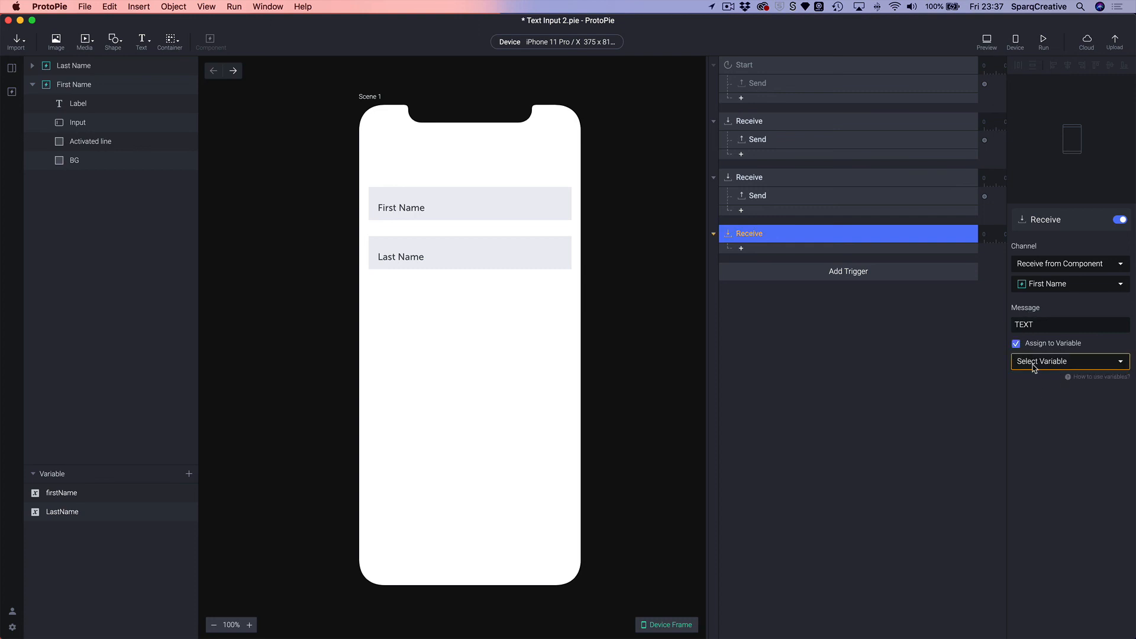
pyautogui.click(1033, 366)
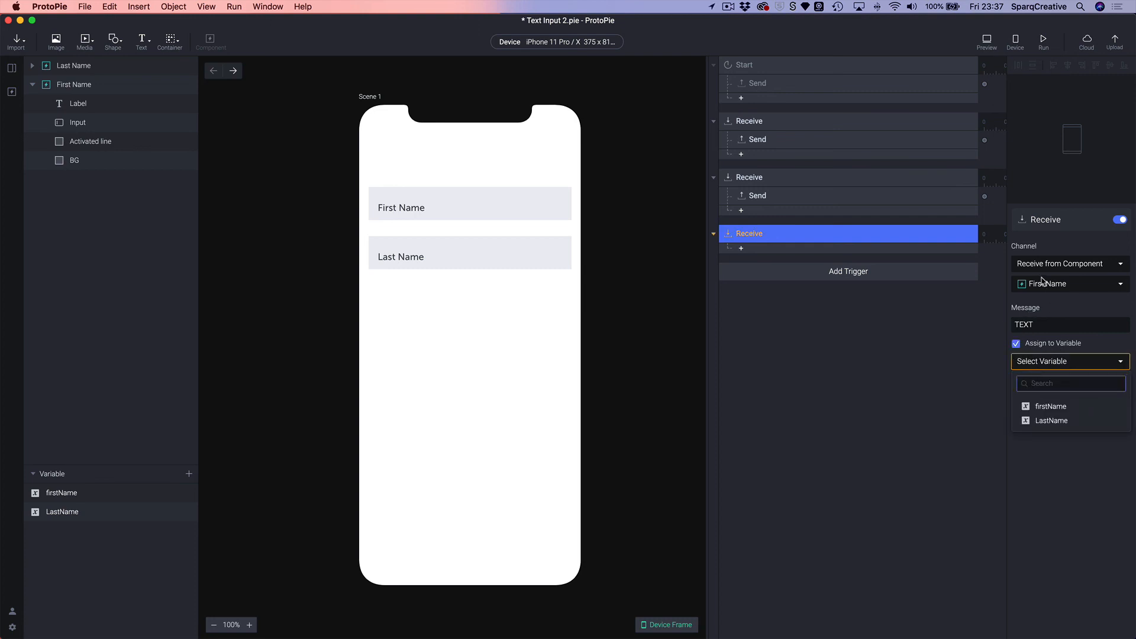
pyautogui.click(1031, 407)
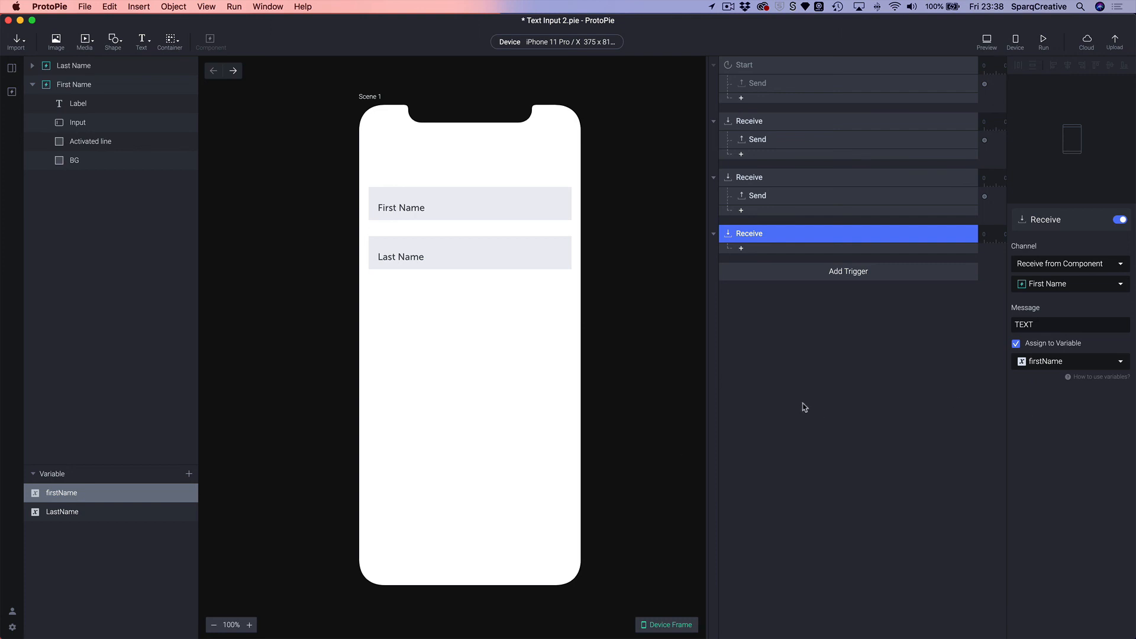
# Show the firstName and LastName variables' debug labels on the canvas and stack them beneath the Last Name field
pyautogui.click(190, 498)
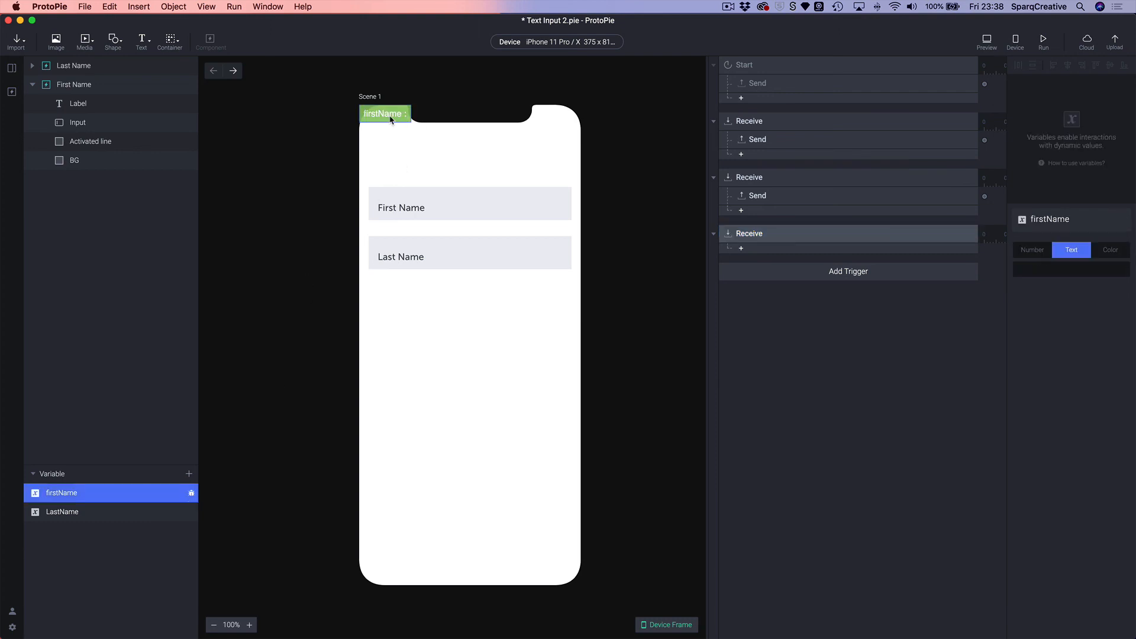
pyautogui.moveTo(391, 117); pyautogui.dragTo(400, 293)
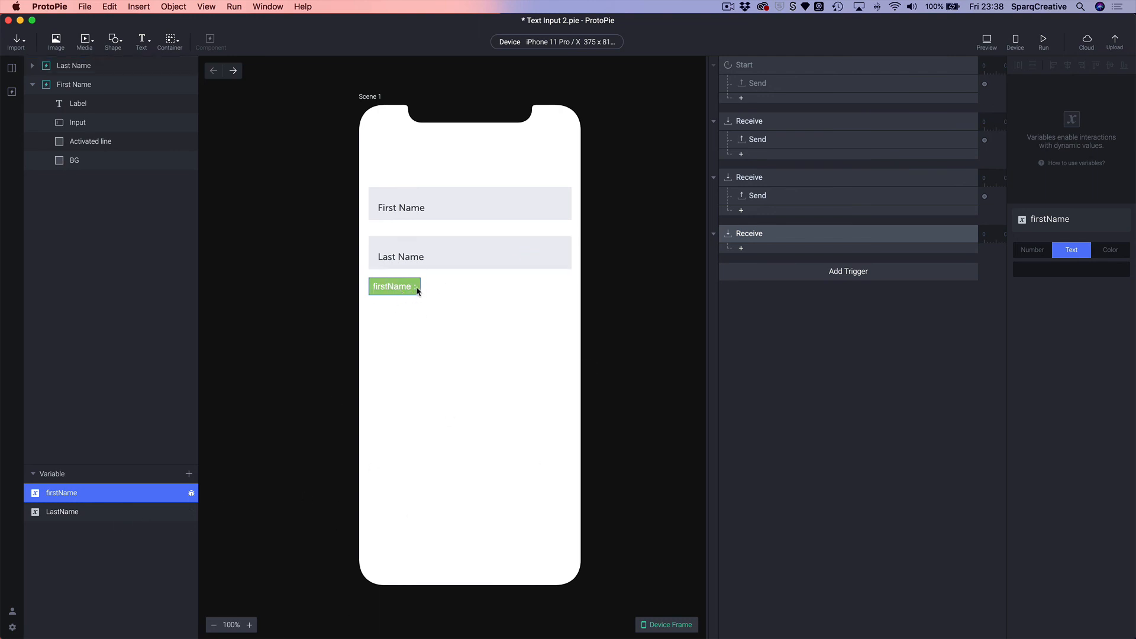
pyautogui.click(71, 513)
pyautogui.click(191, 512)
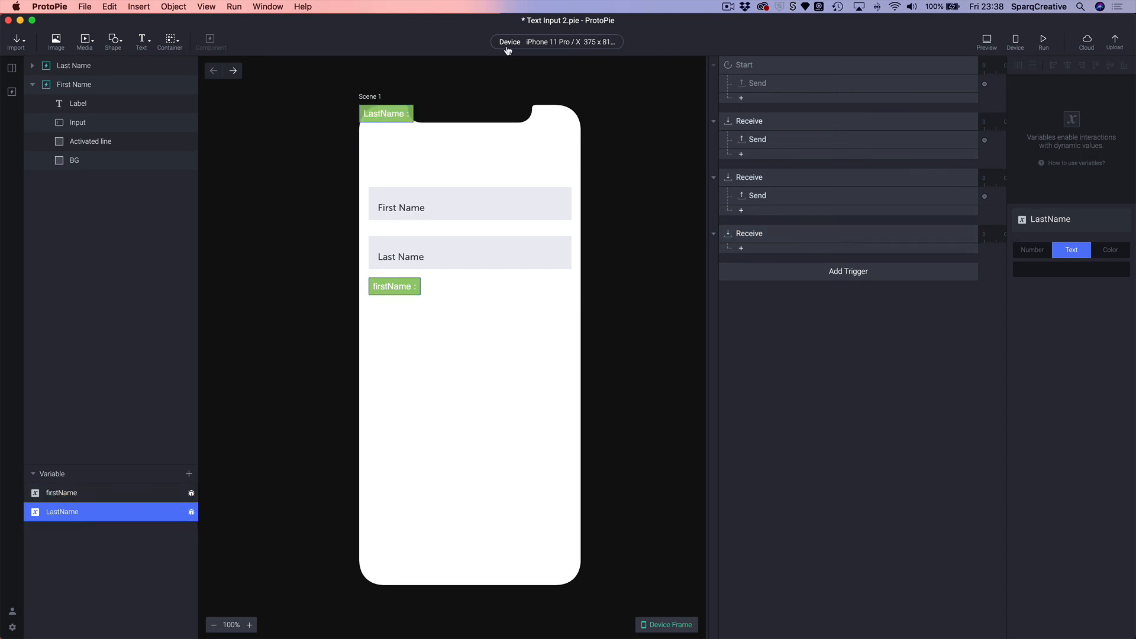
pyautogui.moveTo(390, 119); pyautogui.dragTo(397, 316)
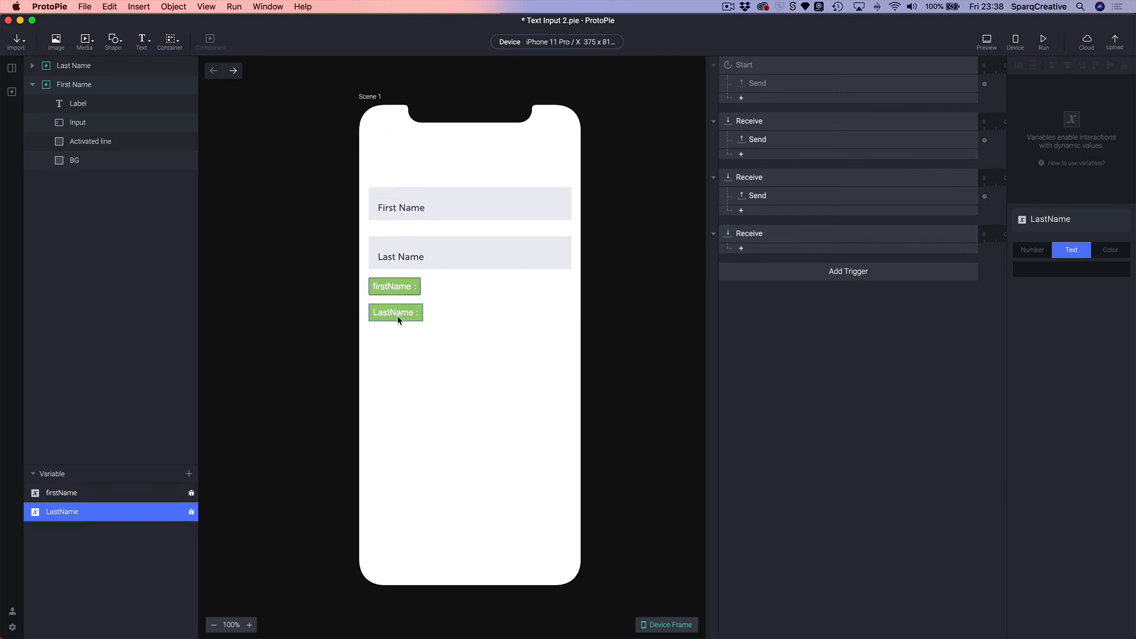
# Duplicate the TEXT Receive trigger and switch the copy to the Last Name component and the LastName variable
pyautogui.click(754, 237)
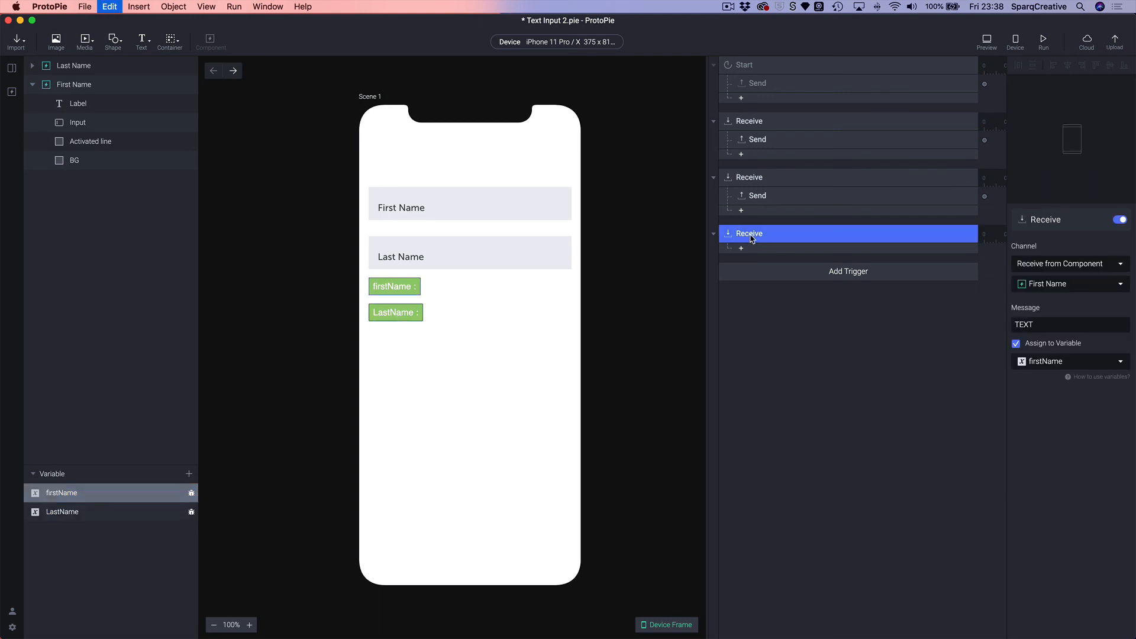
pyautogui.press('super+d')
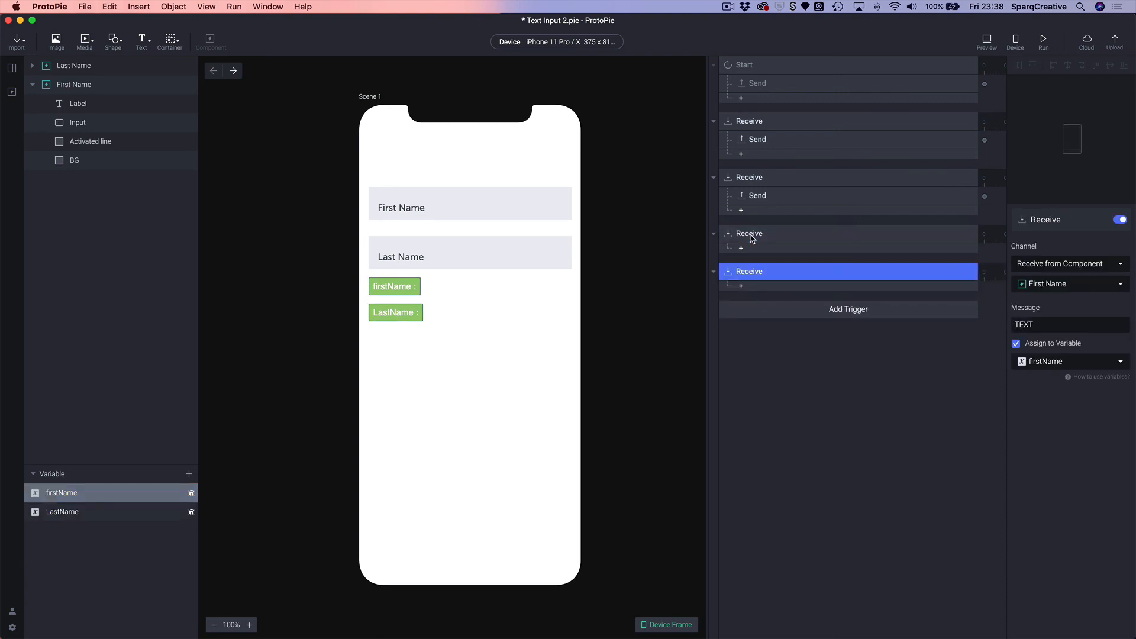
pyautogui.click(1060, 284)
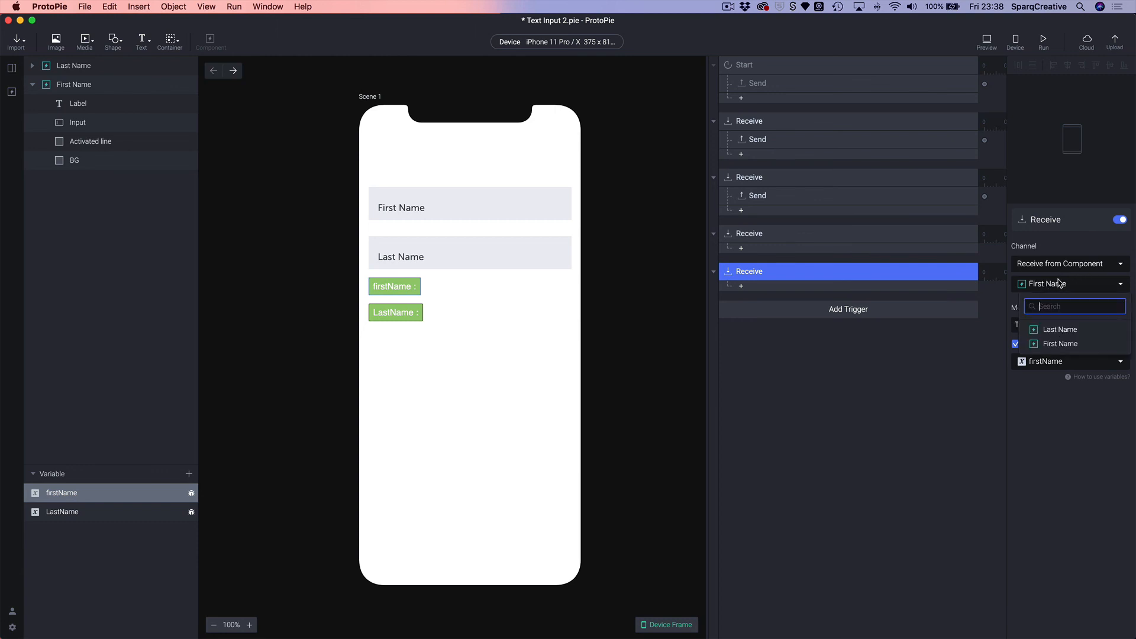
pyautogui.click(1058, 330)
pyautogui.click(1059, 362)
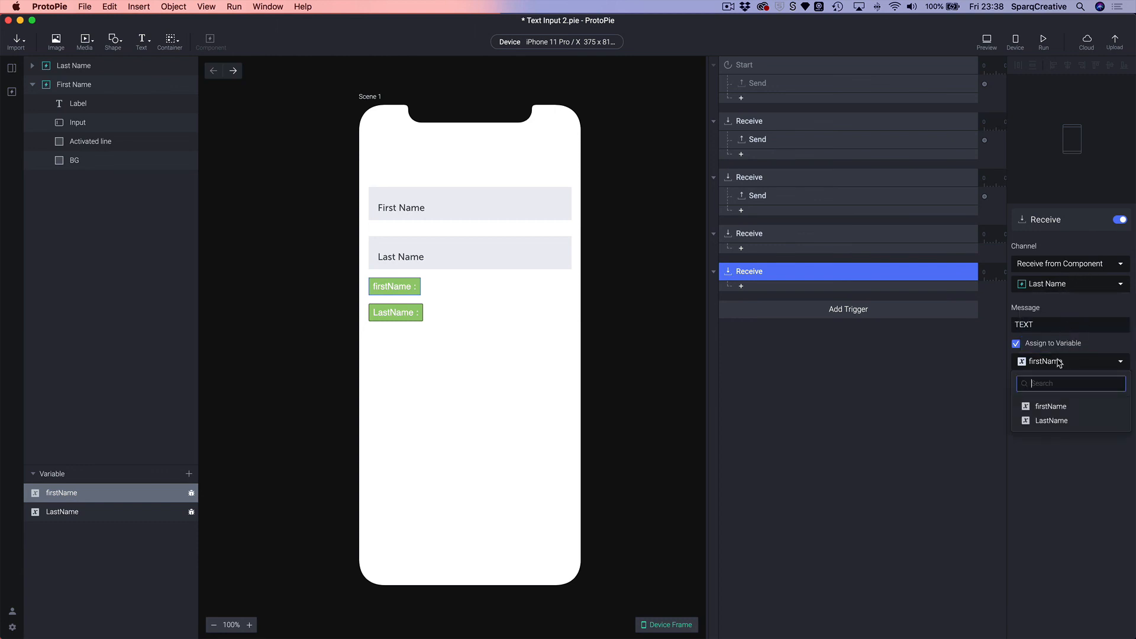
pyautogui.click(1057, 421)
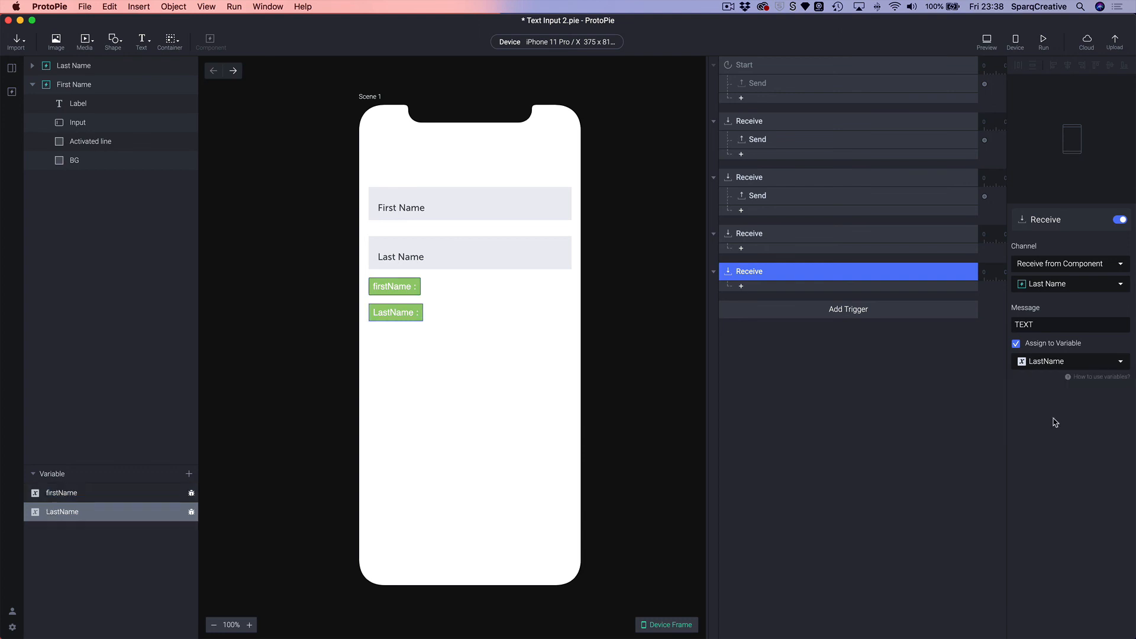
pyautogui.click(841, 406)
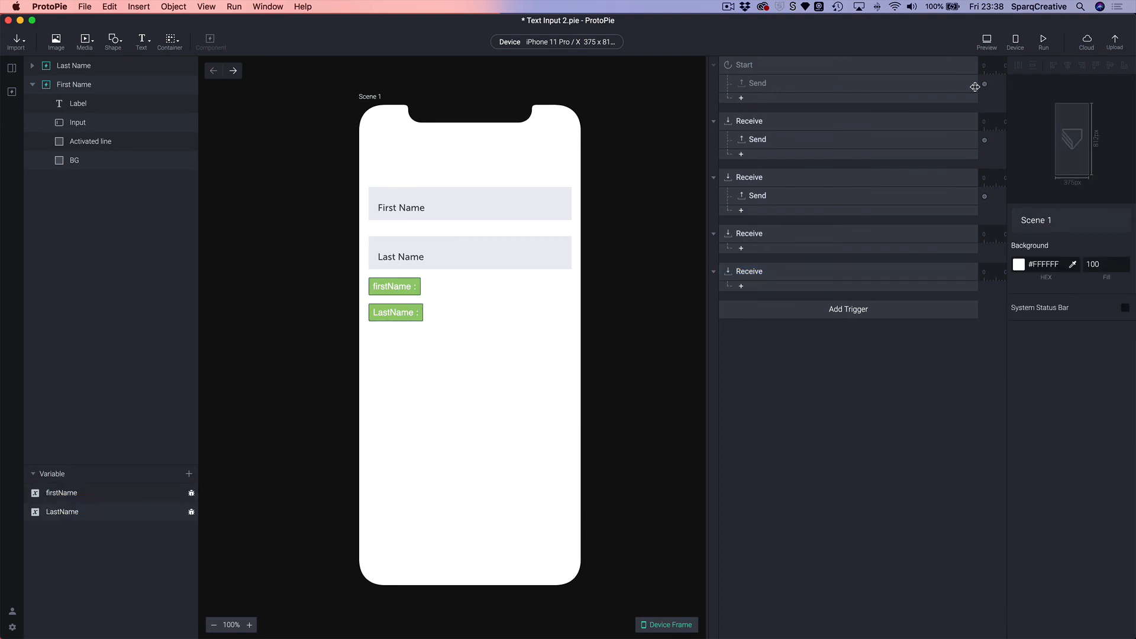
# Preview the prototype and test the variables by entering a sample first name and last name in the two fields
pyautogui.click(987, 40)
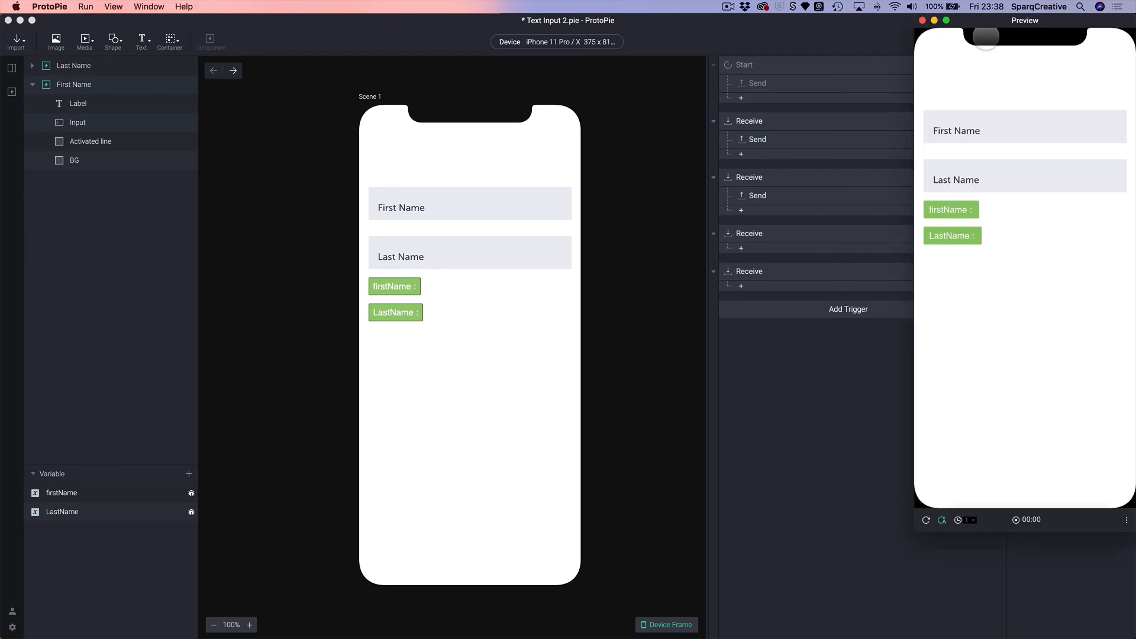
pyautogui.click(983, 137)
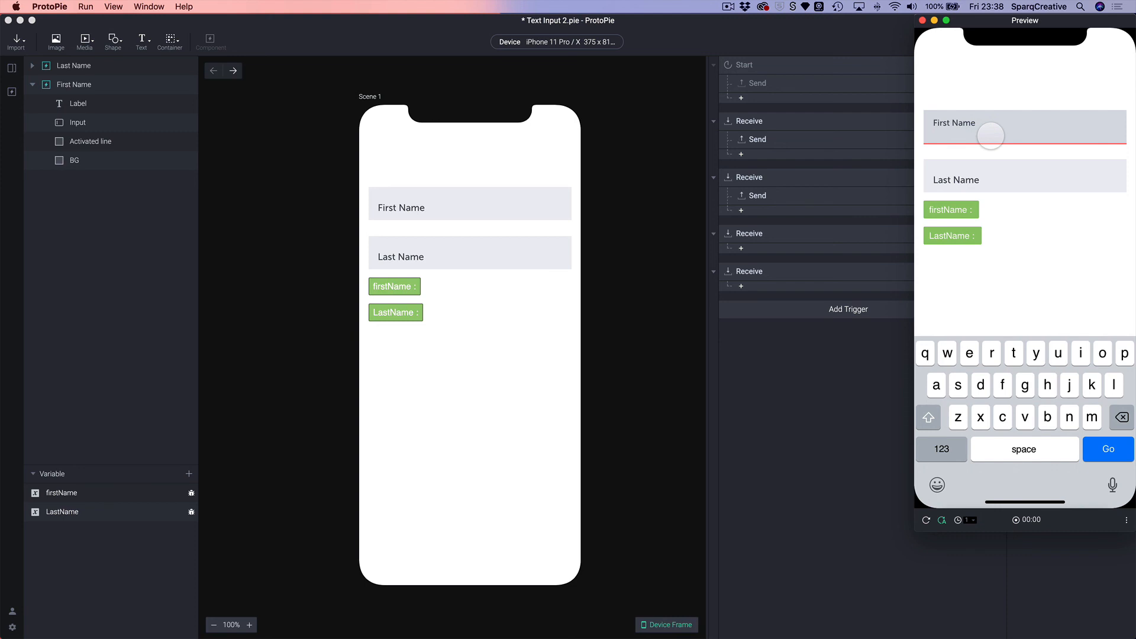
pyautogui.write('Luke')
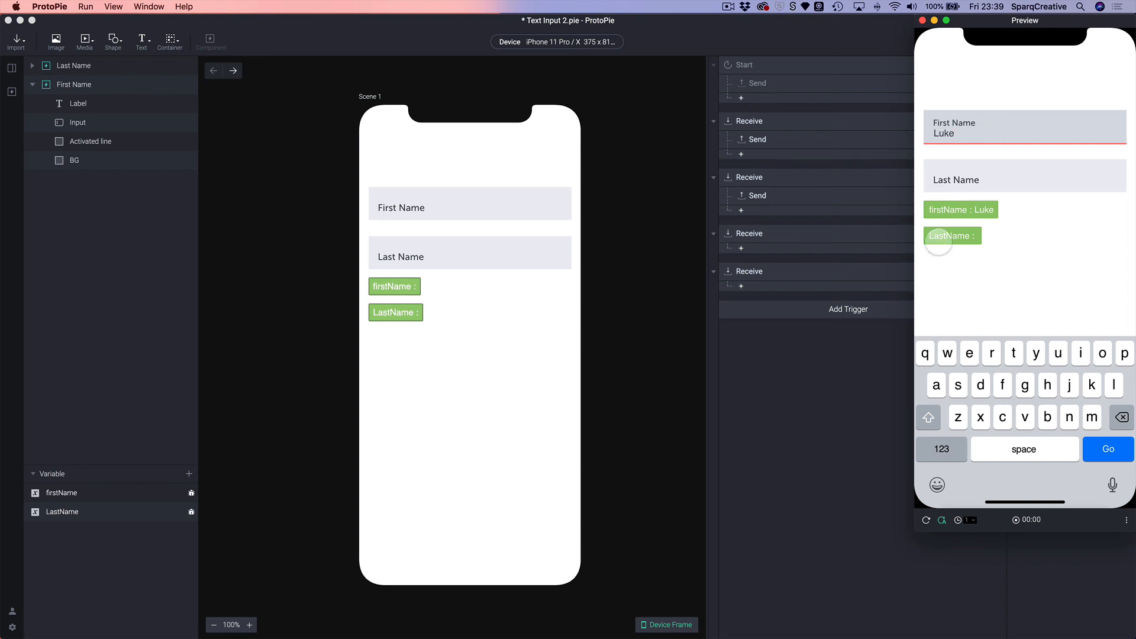
pyautogui.click(964, 181)
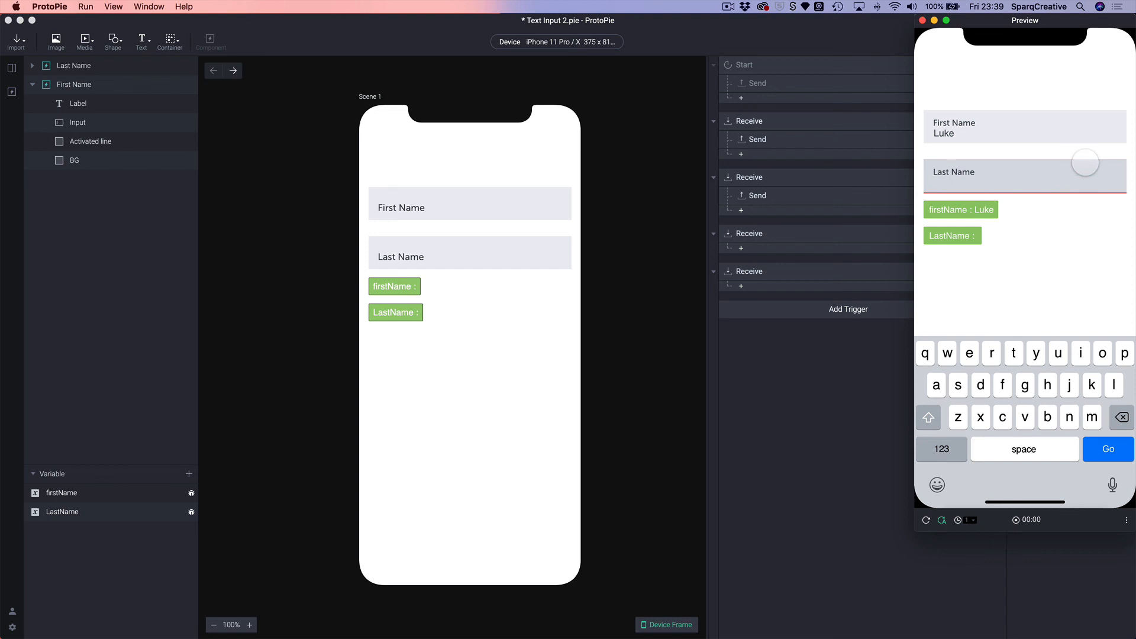
pyautogui.write('Skywa')
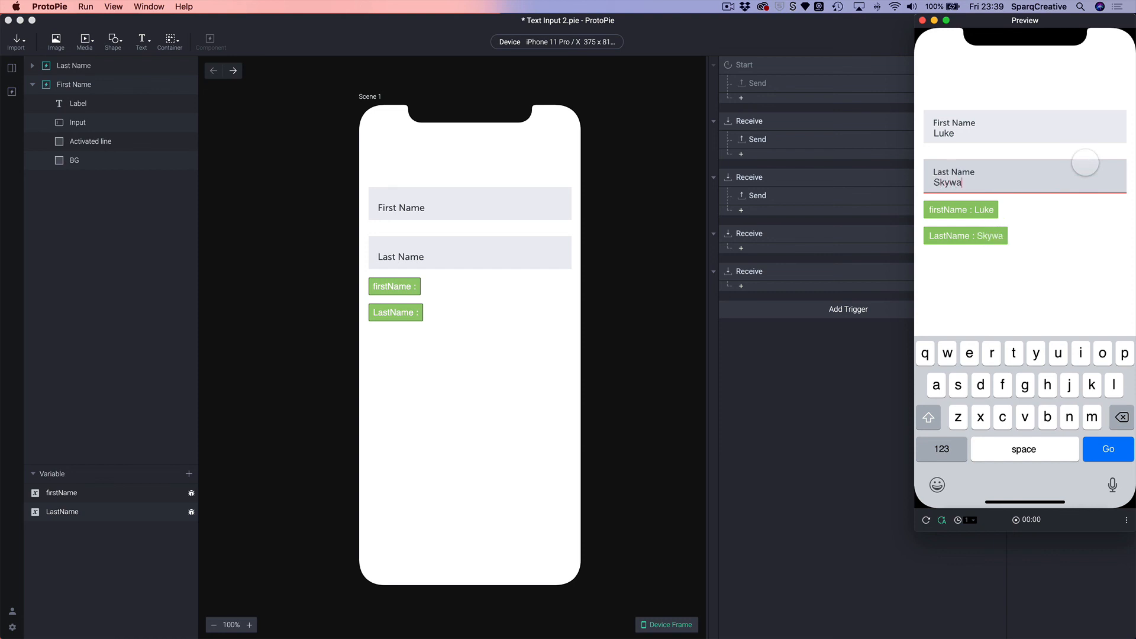
pyautogui.write('lker')
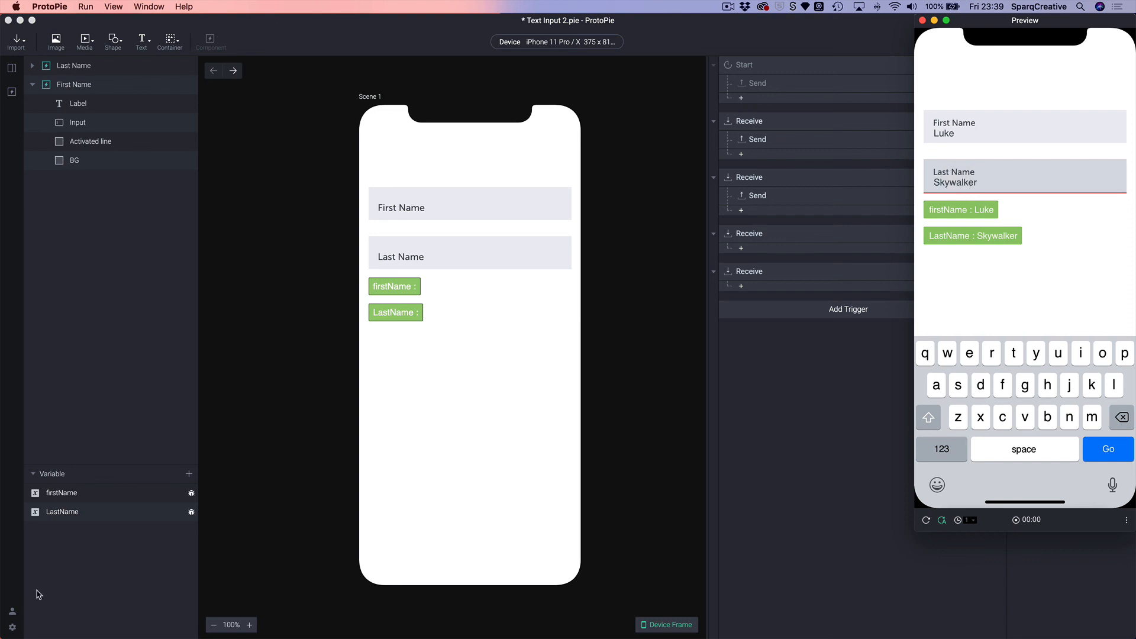
pyautogui.click(94, 584)
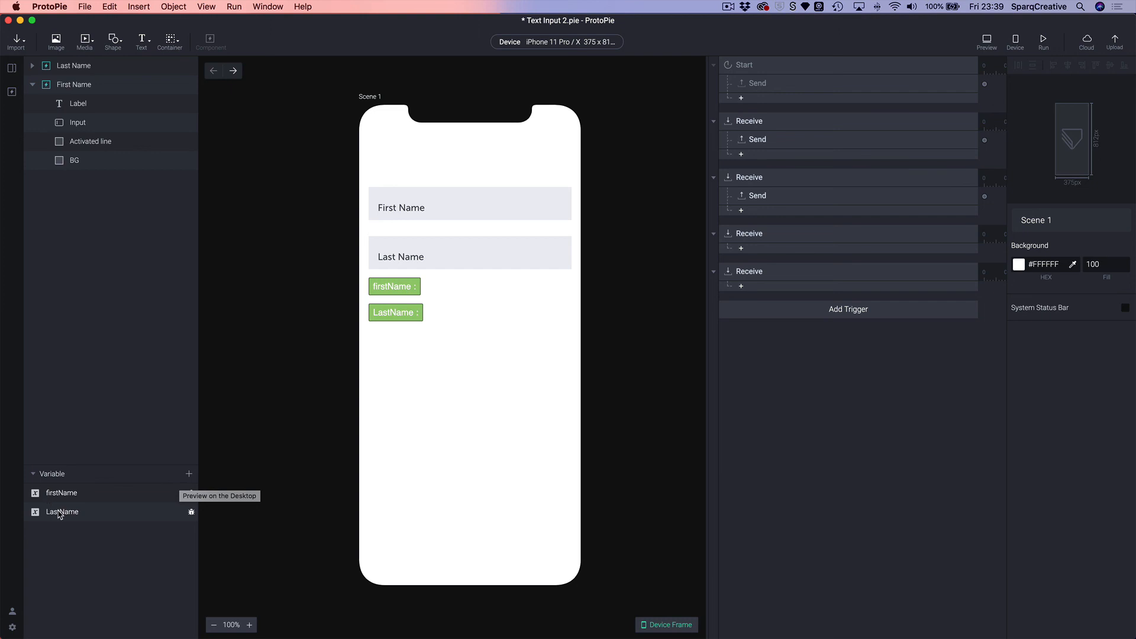
pyautogui.click(189, 474)
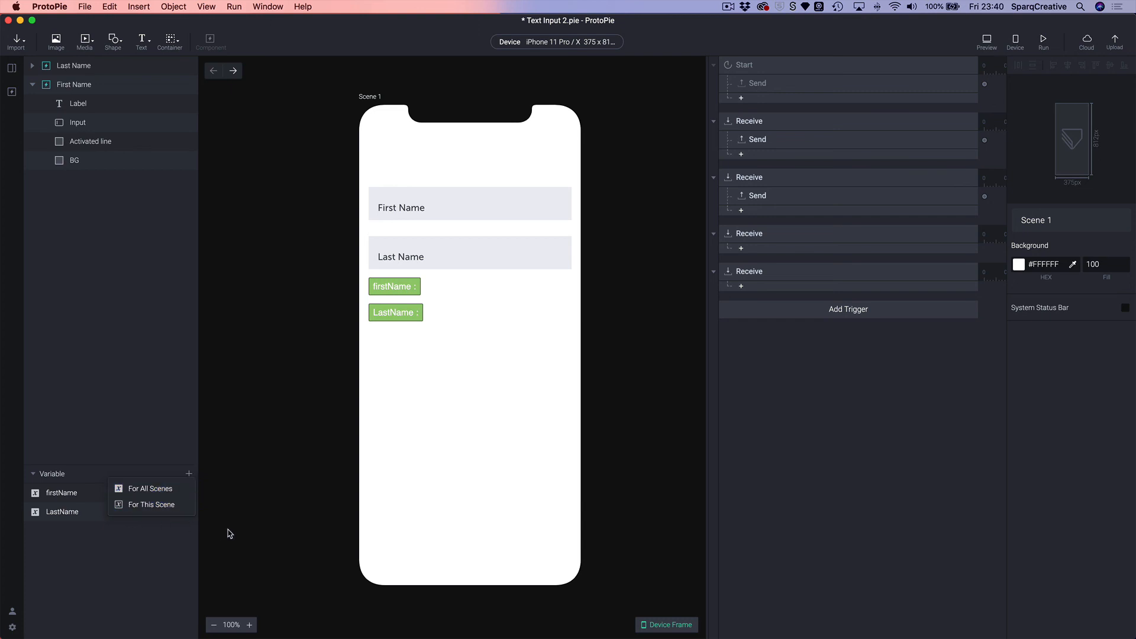
pyautogui.click(170, 567)
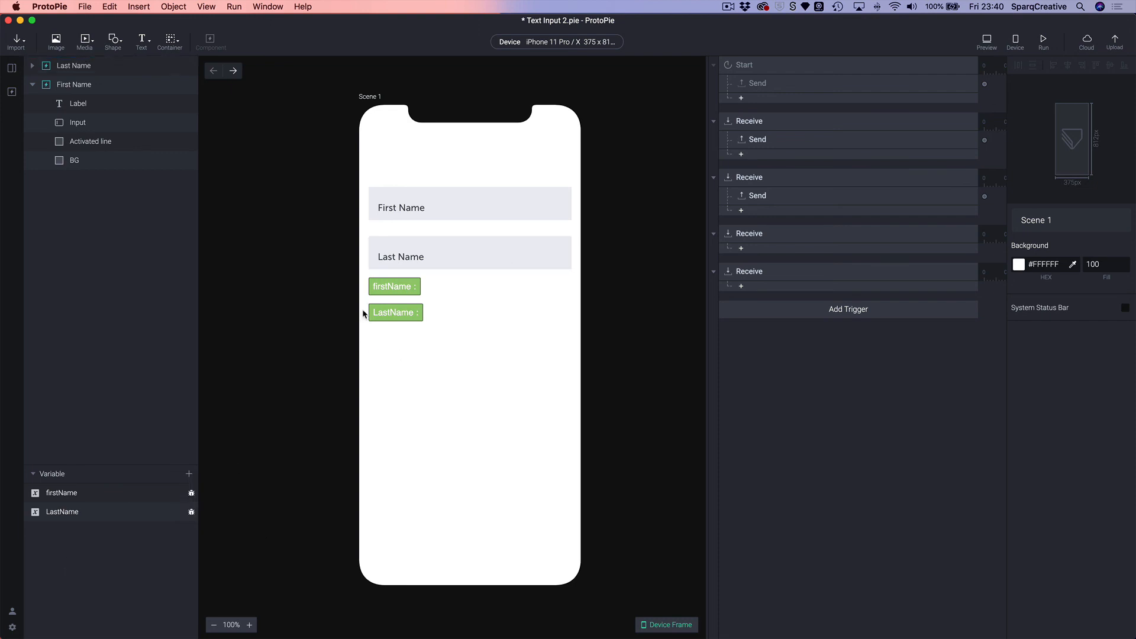
pyautogui.click(45, 495)
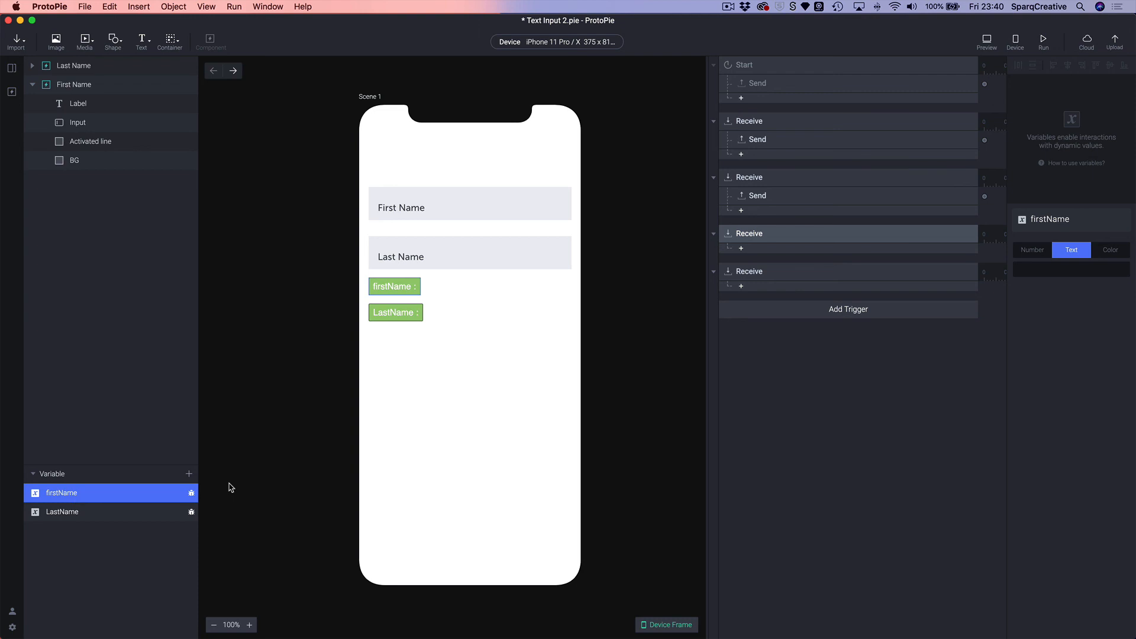
# Select the First Name component instance and save the prototype file
pyautogui.click(431, 193)
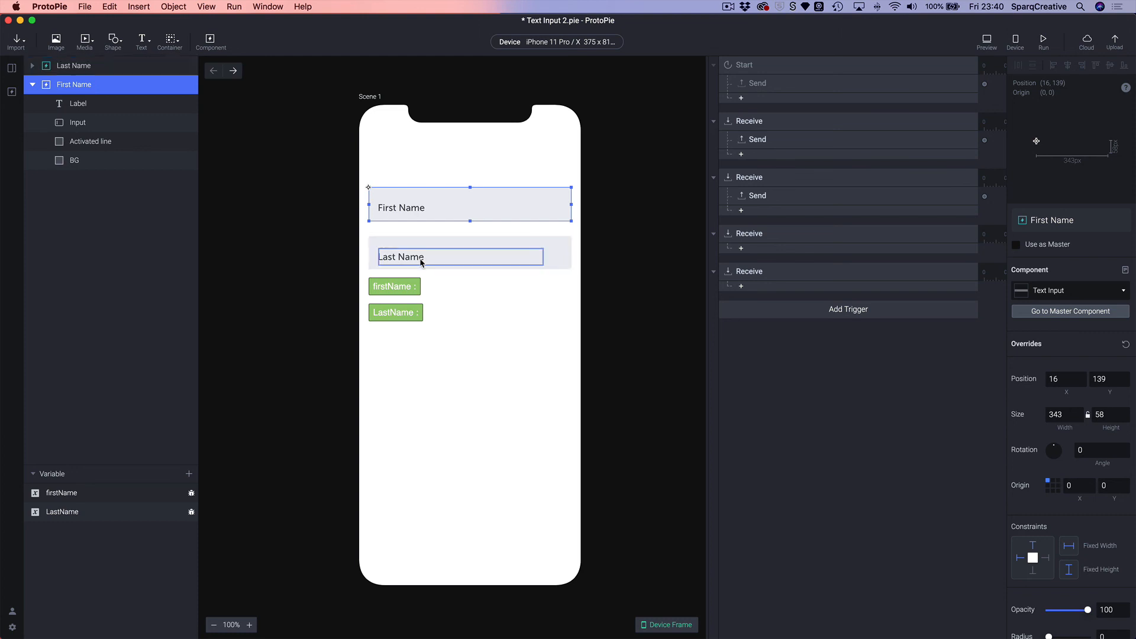
pyautogui.press('super+s')
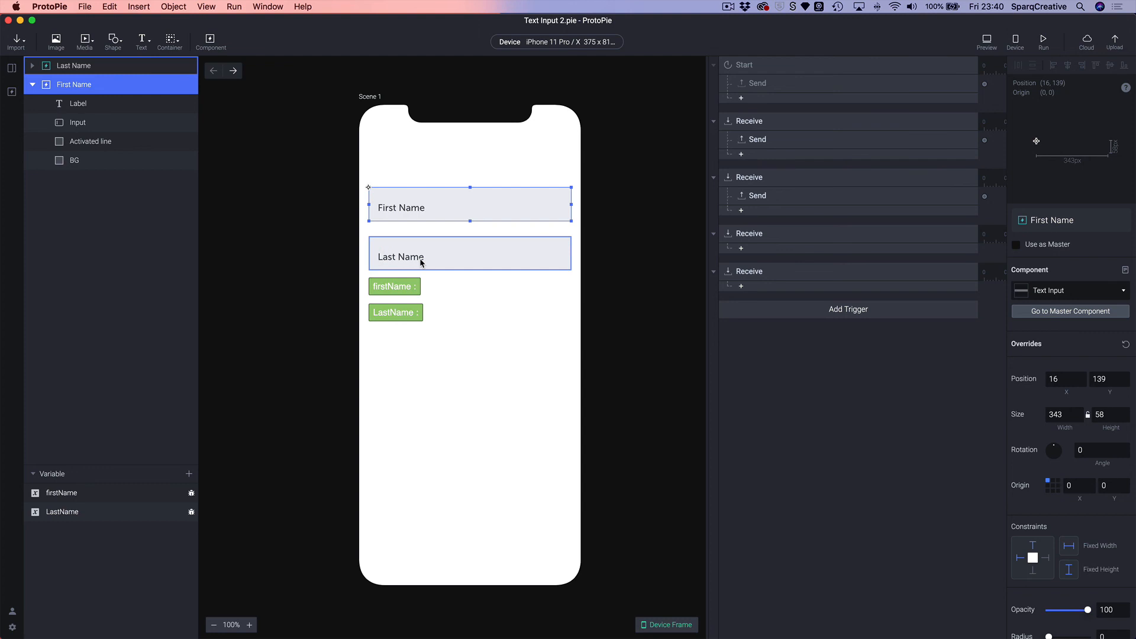